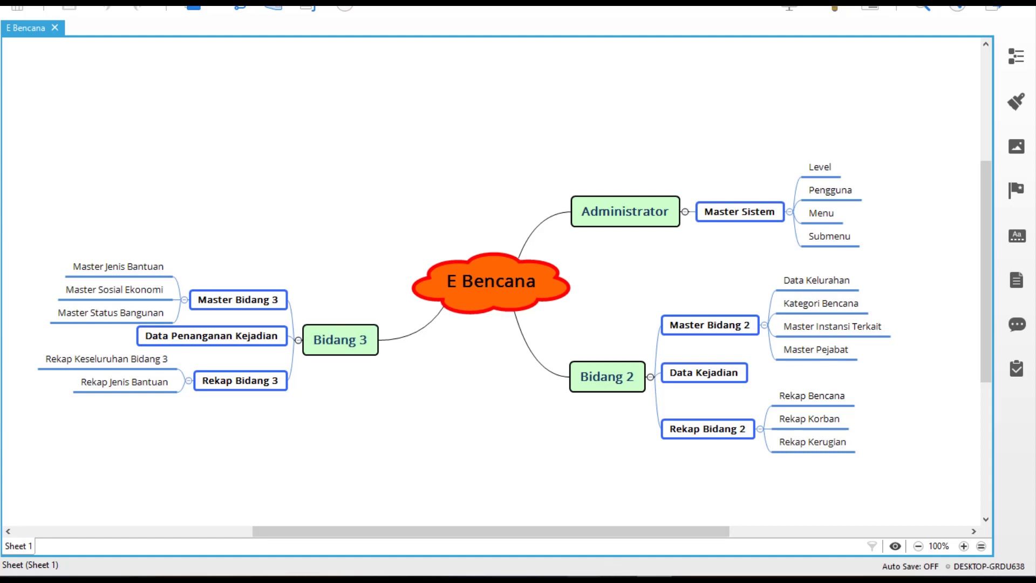
Switch from the XMind mind map to the Sistem E-BENCANA login page in Firefox
mouse_move(690, 580)
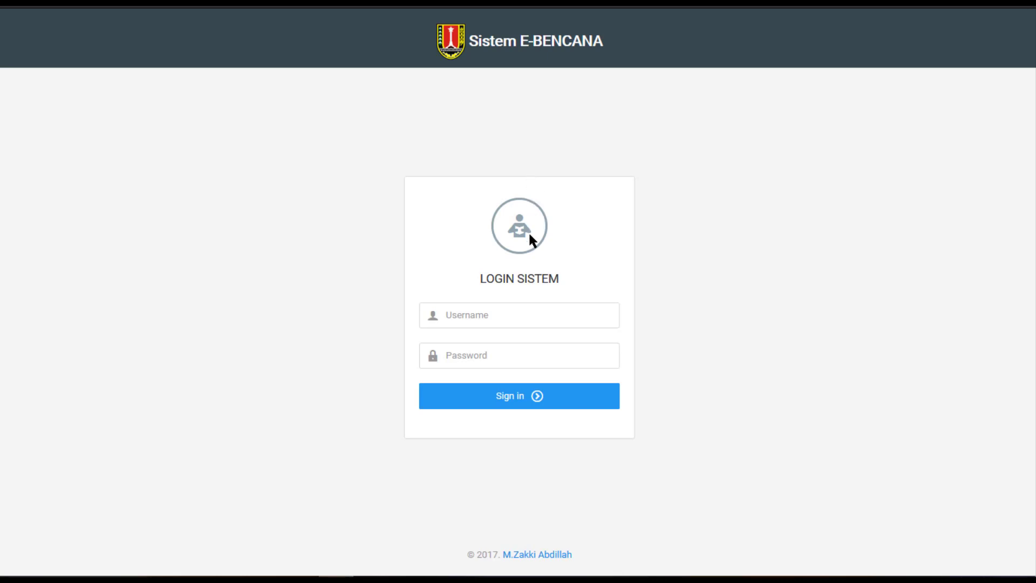
Sign in with the administrator username and password, declining Firefox's offer to save the login
click(526, 308)
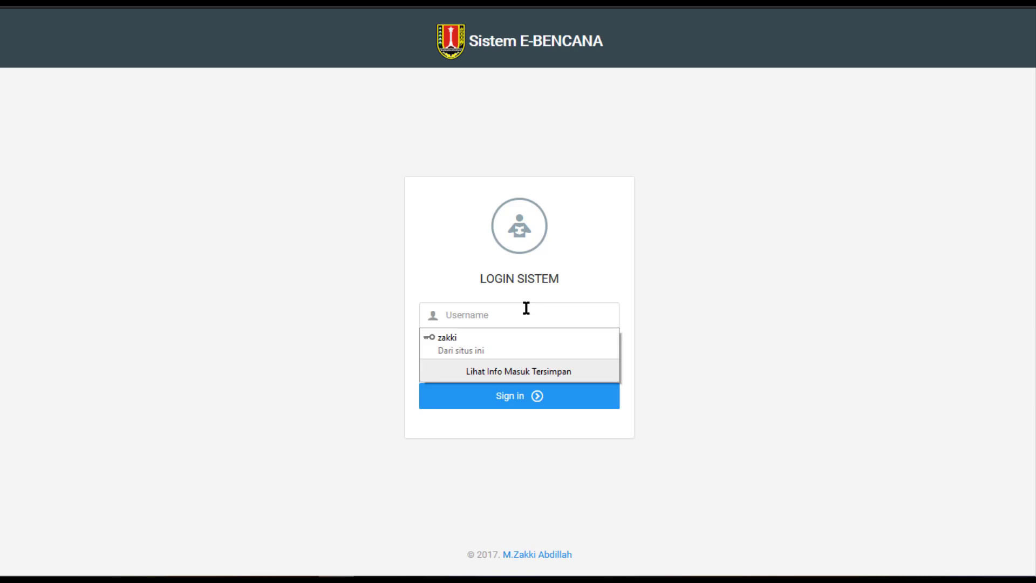
key(Tab)
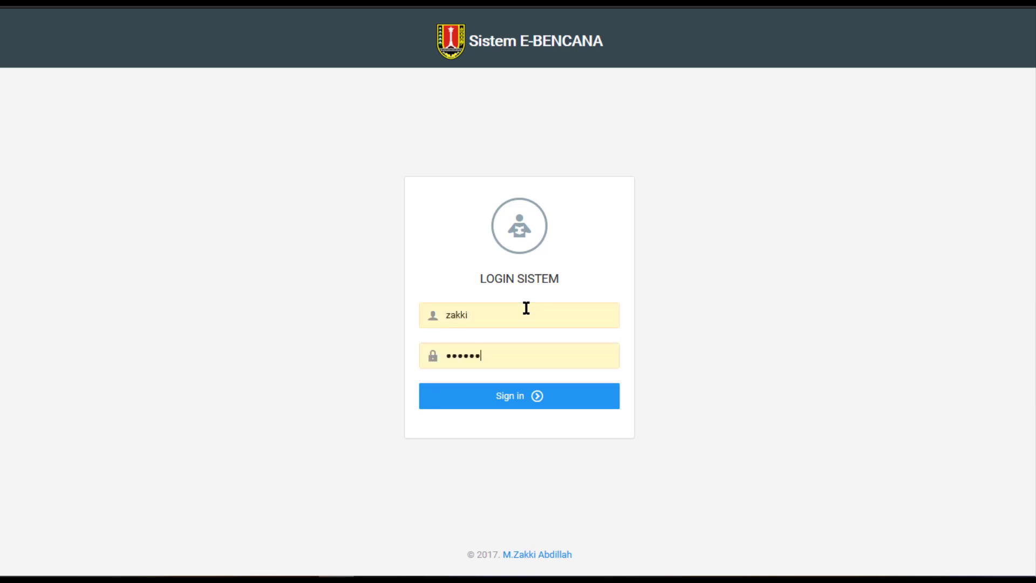
key(BackSpace)
key(BackSpace)
key(BackSpace)
key(BackSpace)
key(BackSpace)
key(BackSpace)
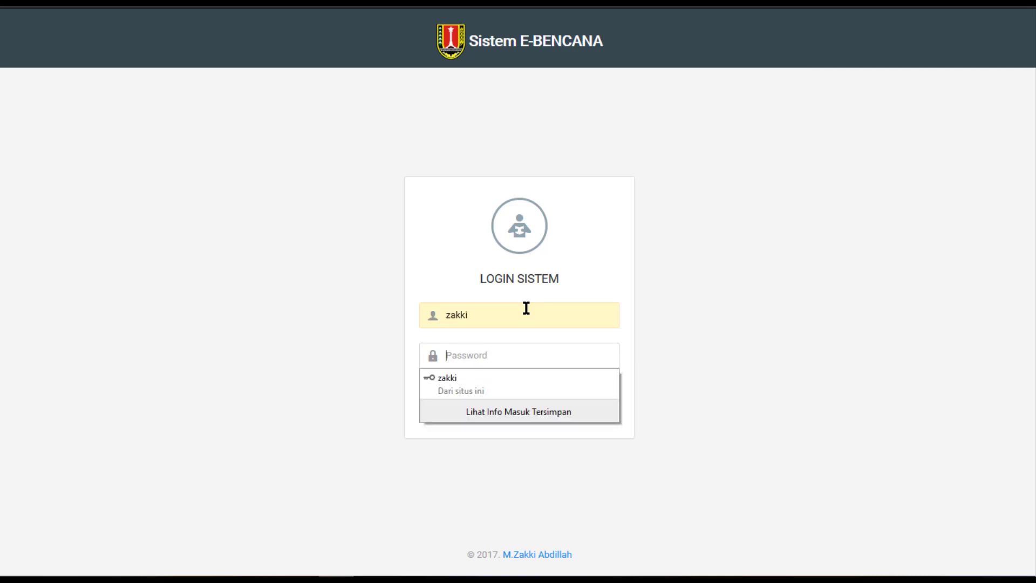
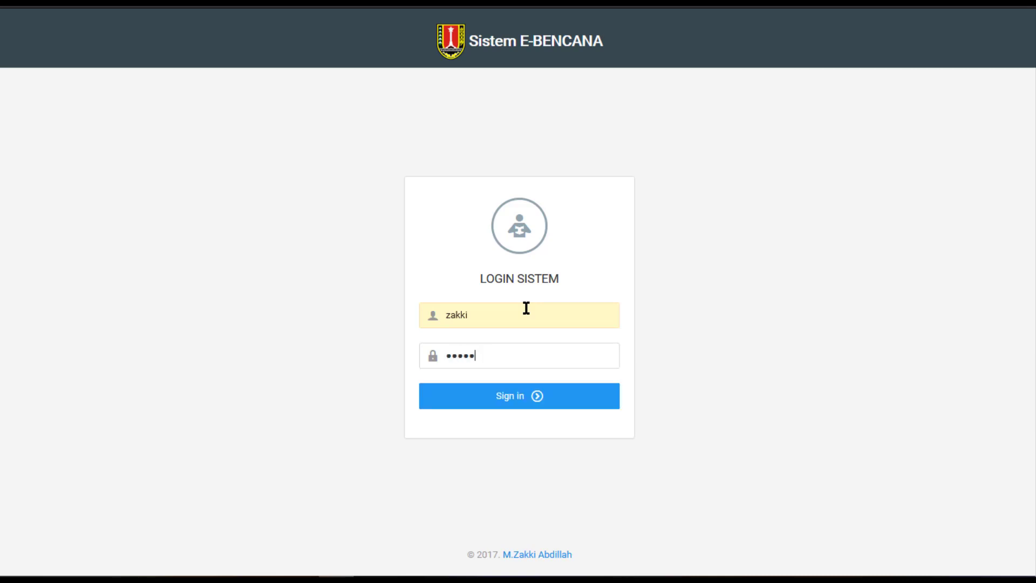
click(521, 410)
click(399, 113)
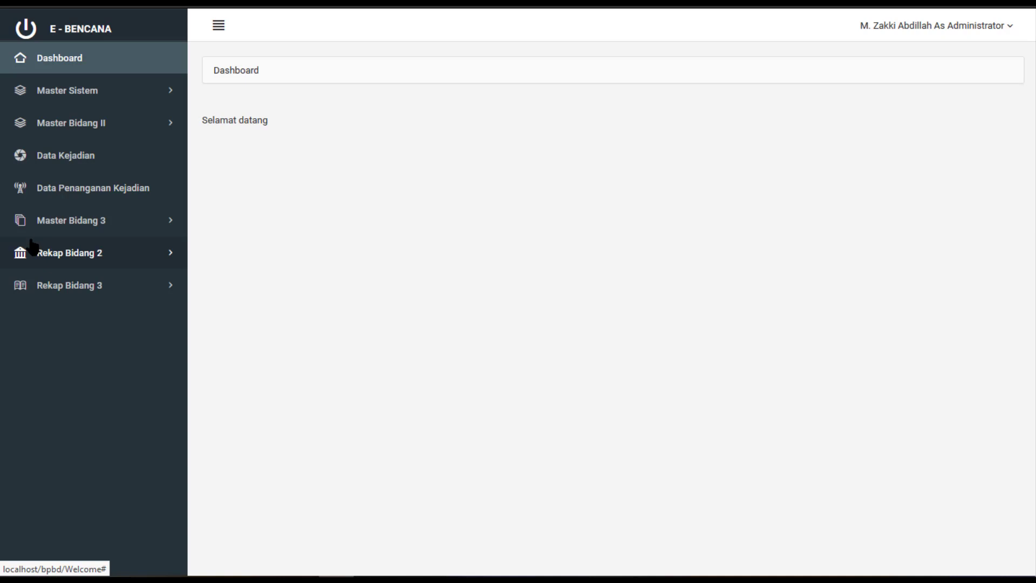
Expand Master Sistem in the sidebar and open the Level list
click(81, 92)
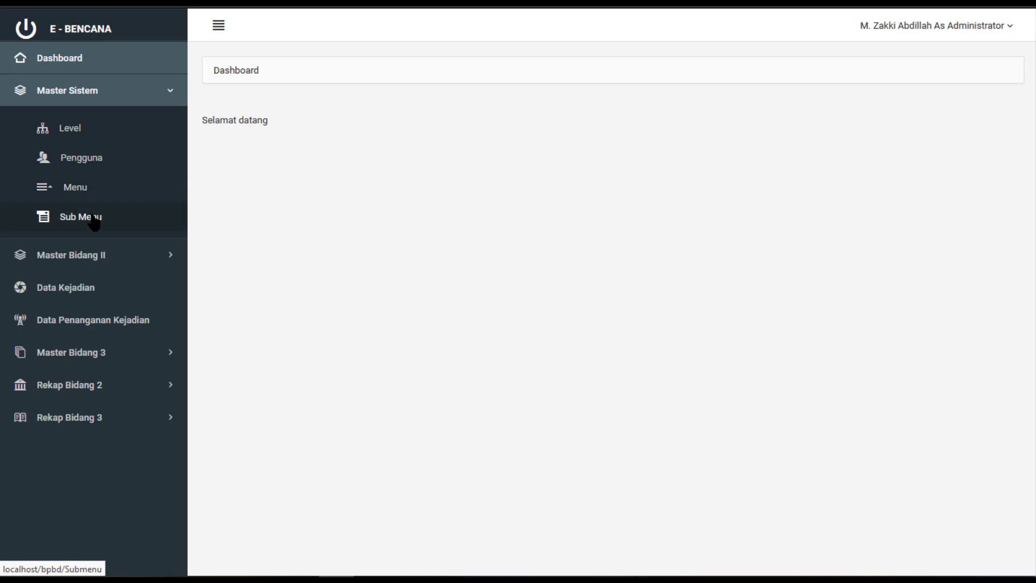
click(93, 136)
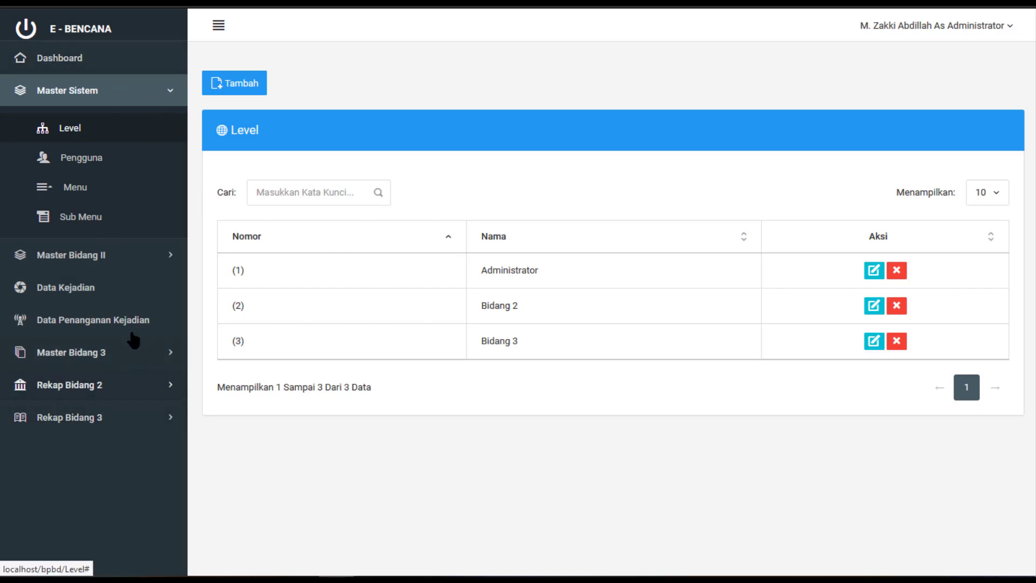
double_click(524, 272)
double_click(512, 306)
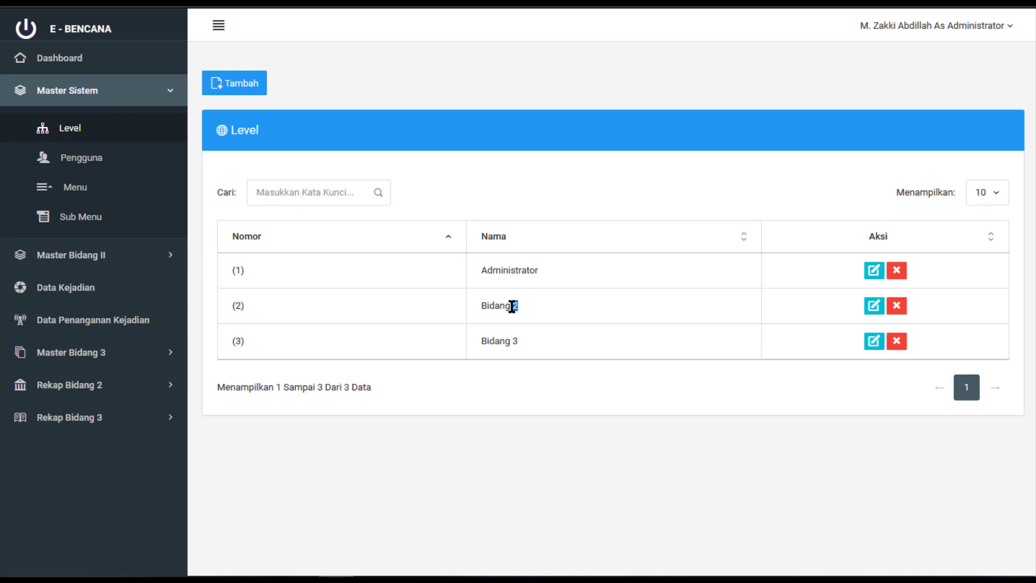
double_click(503, 344)
click(244, 88)
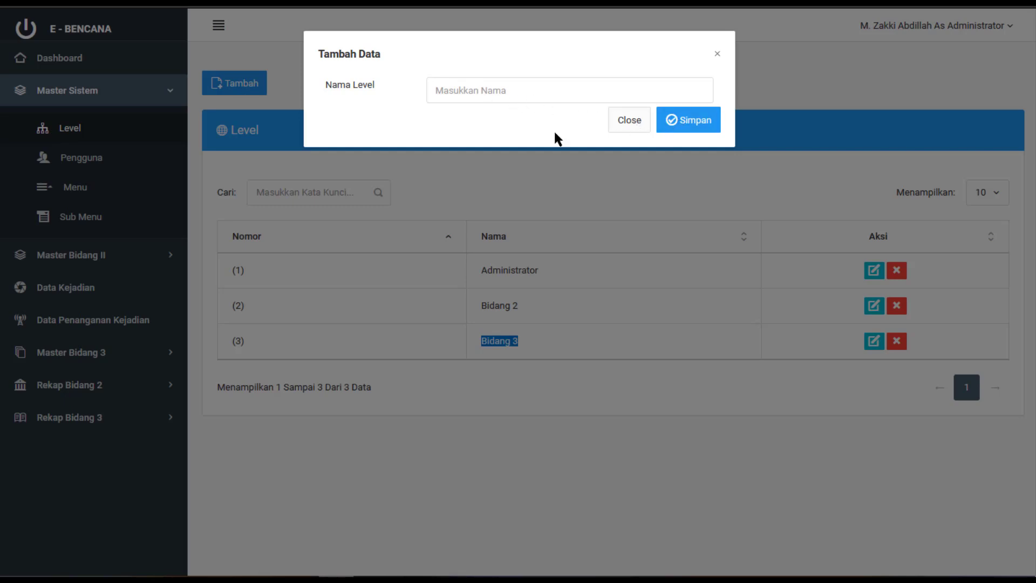
click(622, 122)
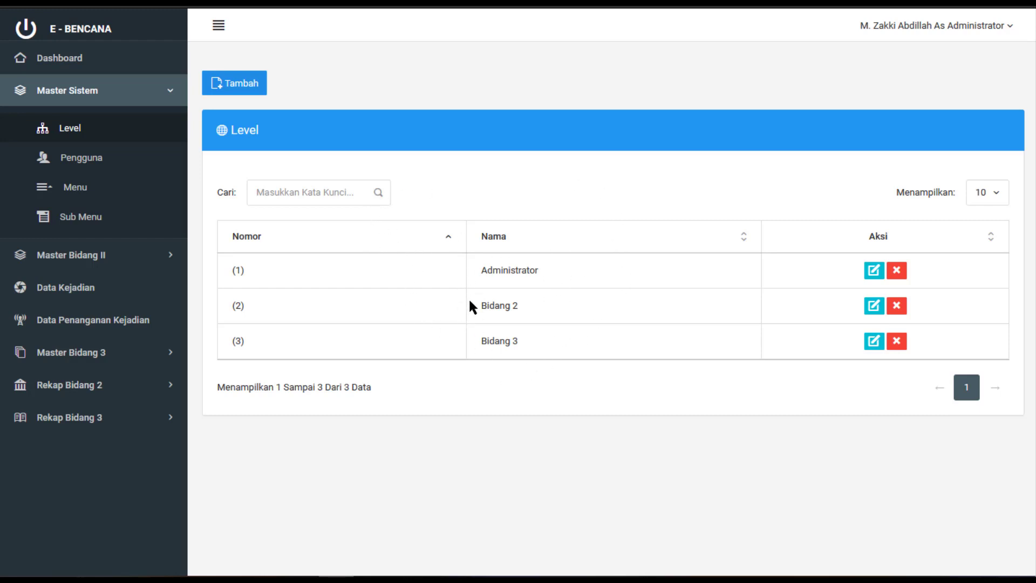
Leave search and rows-per-page unchanged and open the Bidang 2 level's edit form
click(342, 195)
click(1006, 196)
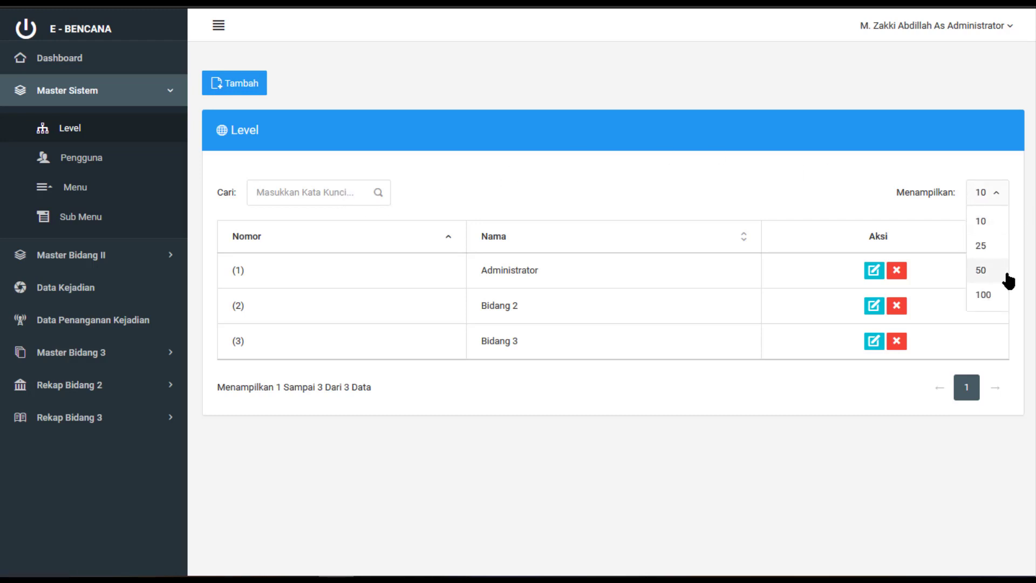
click(735, 182)
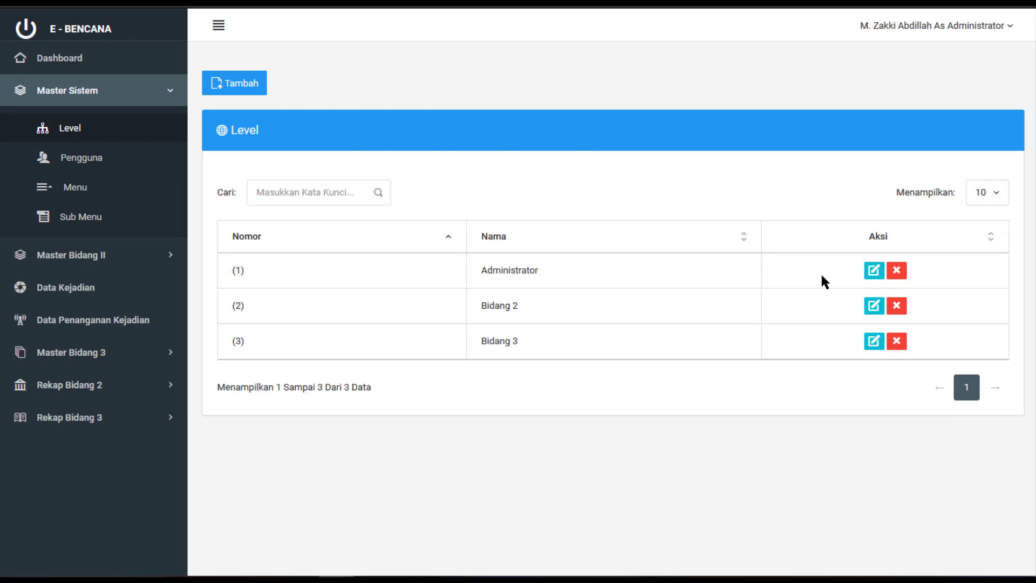
click(873, 306)
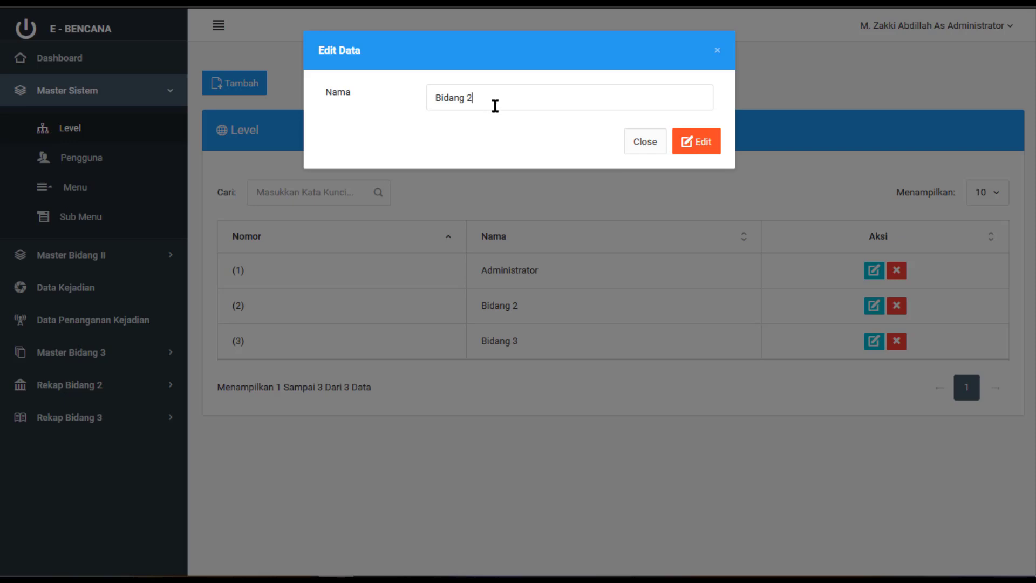
Rename the Bidang 2 level to 'Bidang 1' and save it
key(BackSpace)
text(1)
click(698, 144)
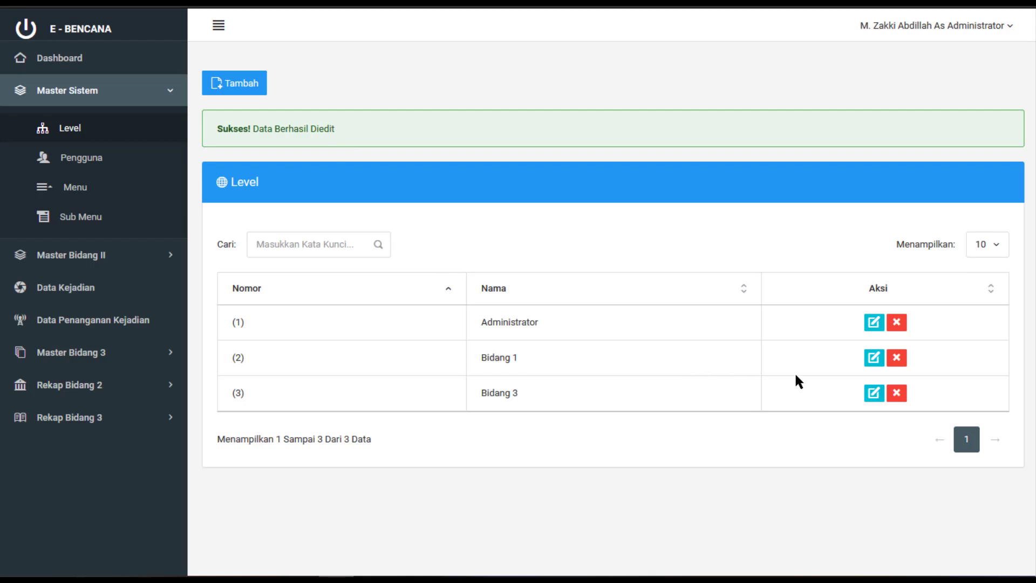
Reopen that level and rename it back to 'Bidang 2', saving the change
click(874, 357)
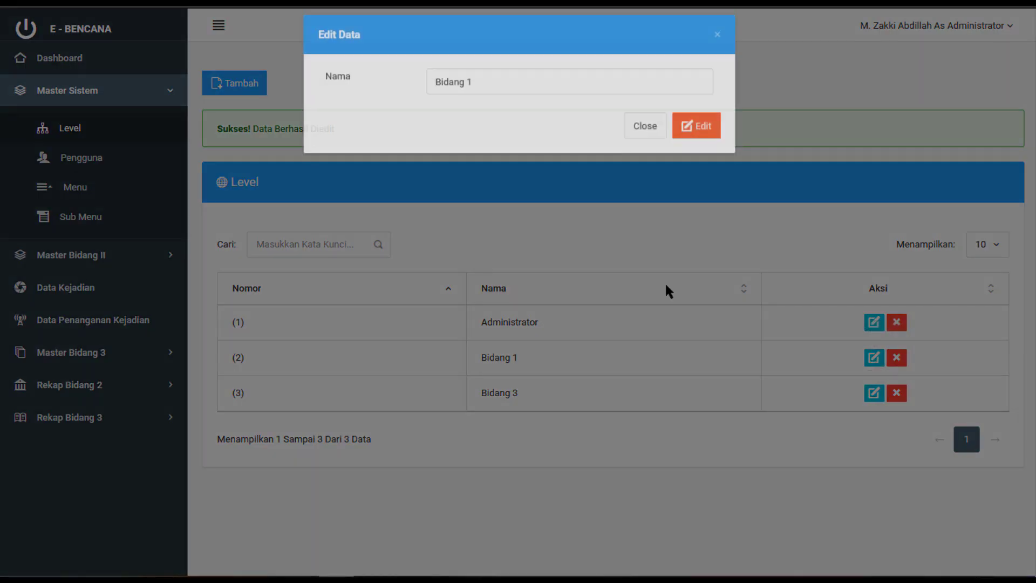
key(BackSpace)
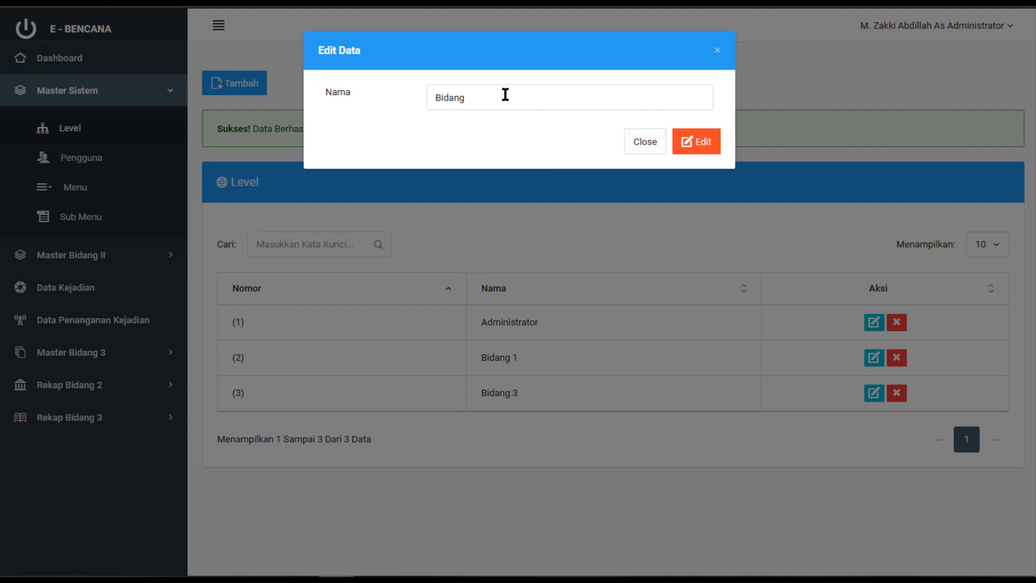
text(2)
click(702, 143)
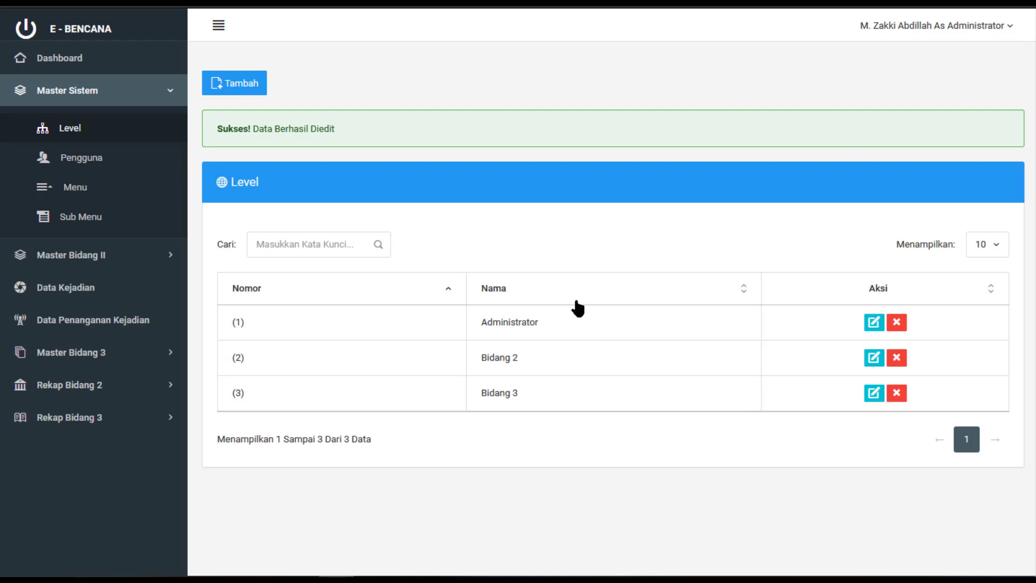
Open the Pengguna list, highlight each user's username, full name and level, then start a new user
click(129, 160)
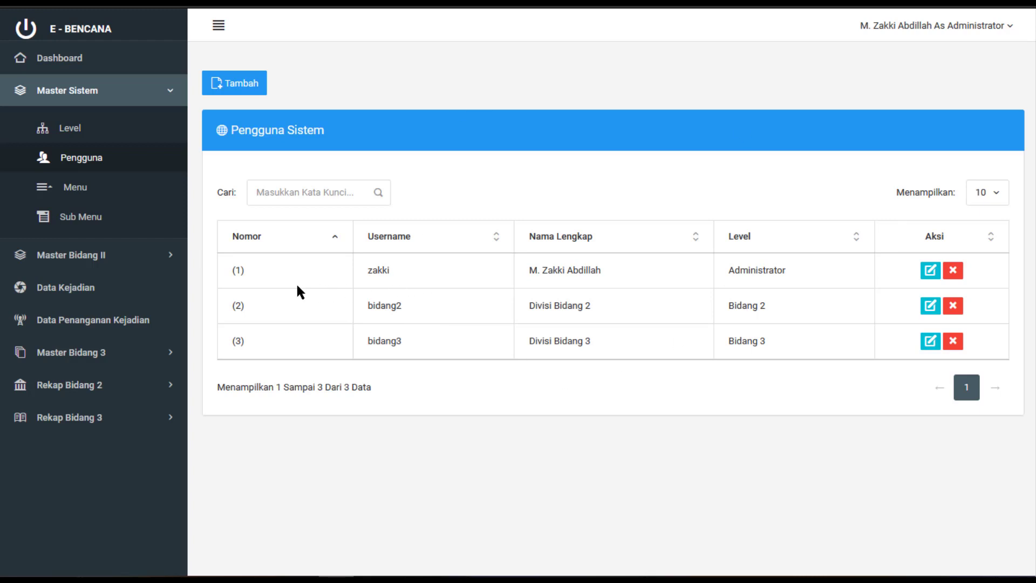
double_click(377, 273)
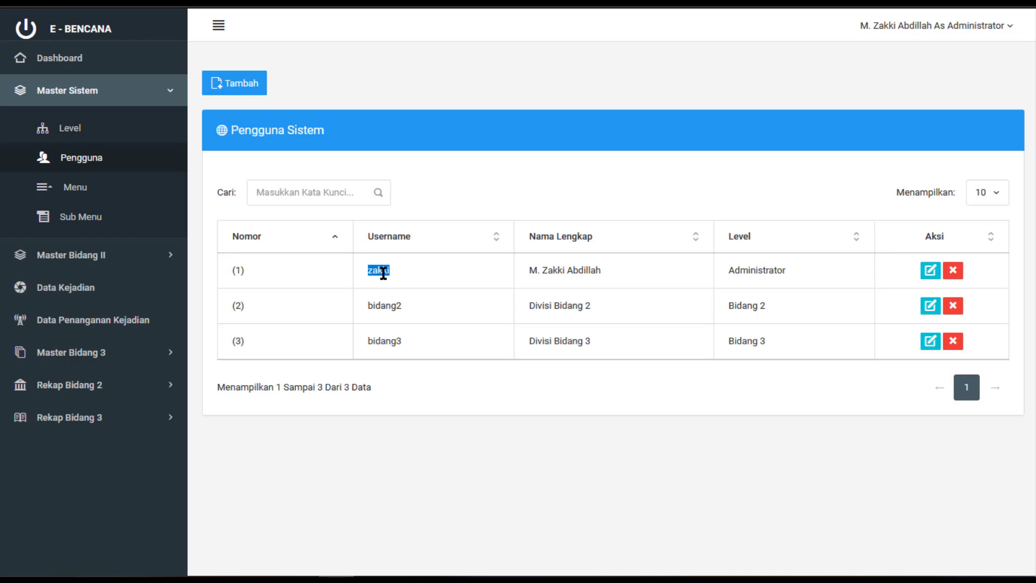
triple_click(561, 273)
double_click(744, 270)
double_click(390, 305)
triple_click(566, 303)
click(748, 314)
double_click(394, 340)
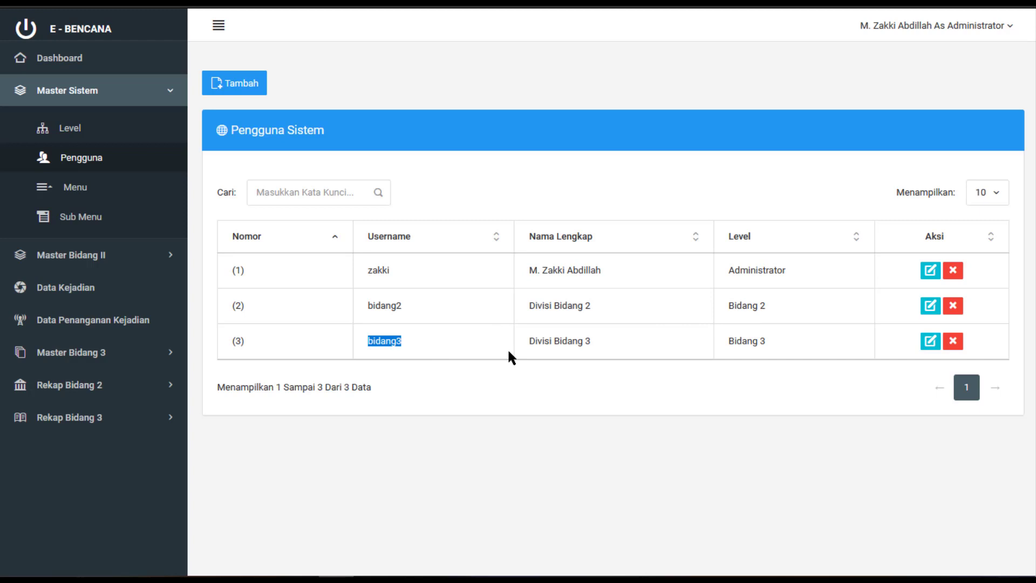
triple_click(581, 341)
triple_click(762, 342)
click(262, 91)
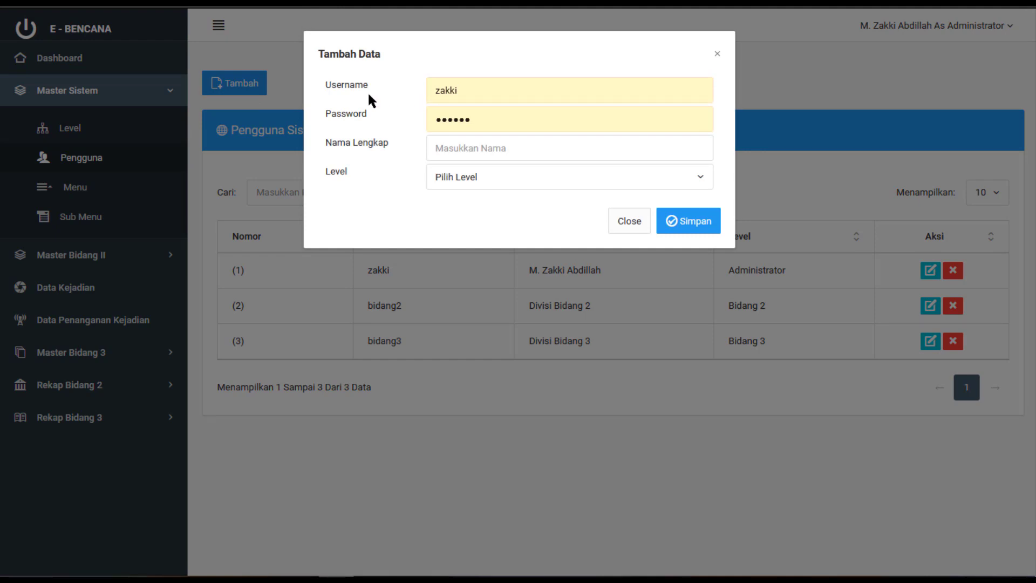
Fill in the new user's username, password and full name
double_click(468, 93)
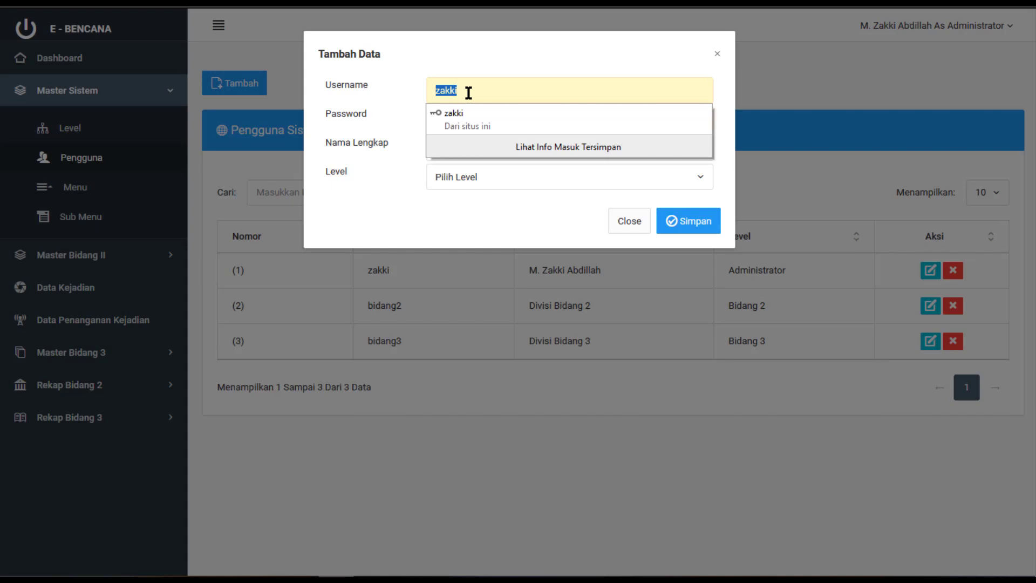
key(Tab)
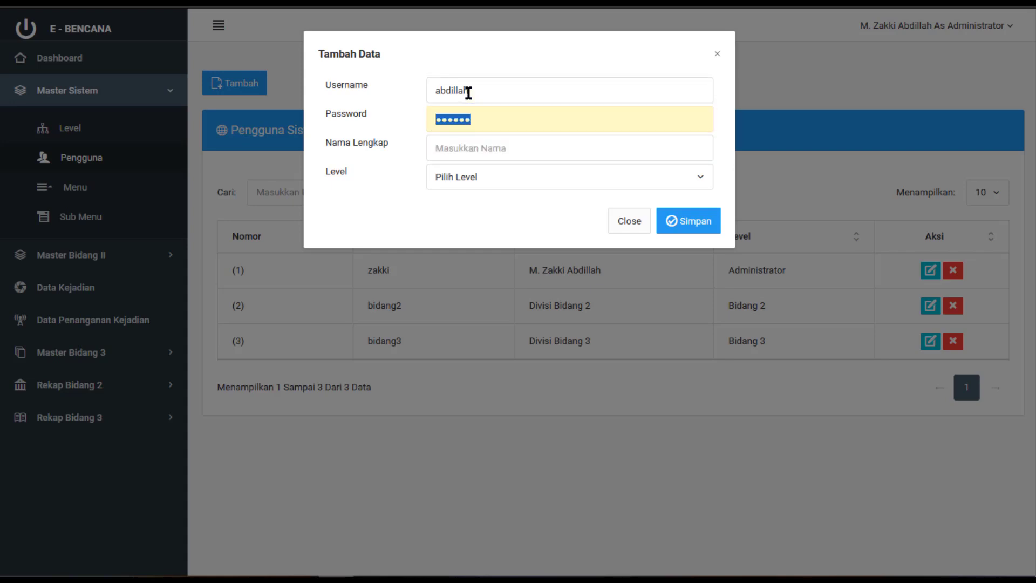
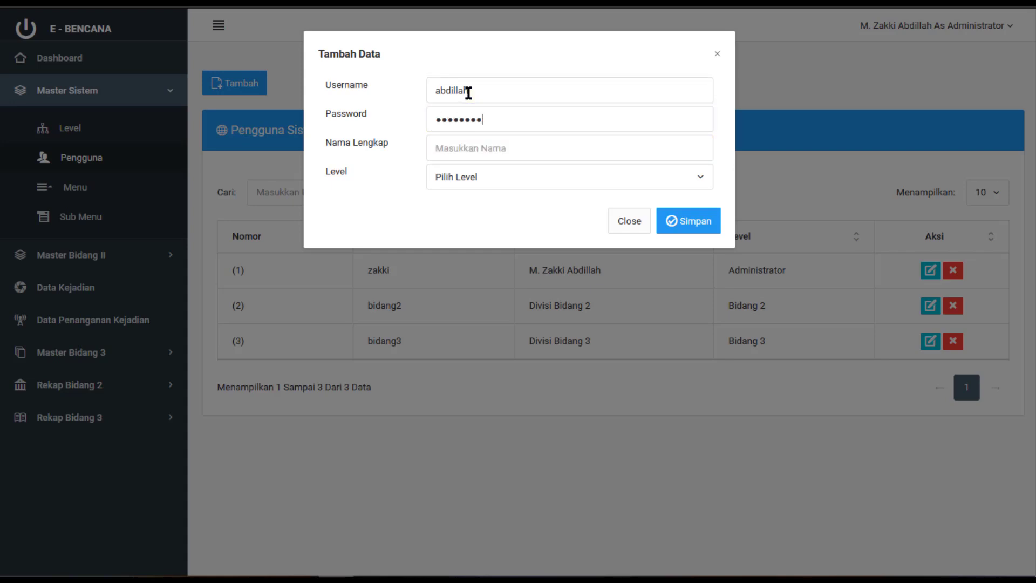
key(Tab)
Assign the Administrator level, save the user, and decline Firefox's save-login prompt
click(460, 180)
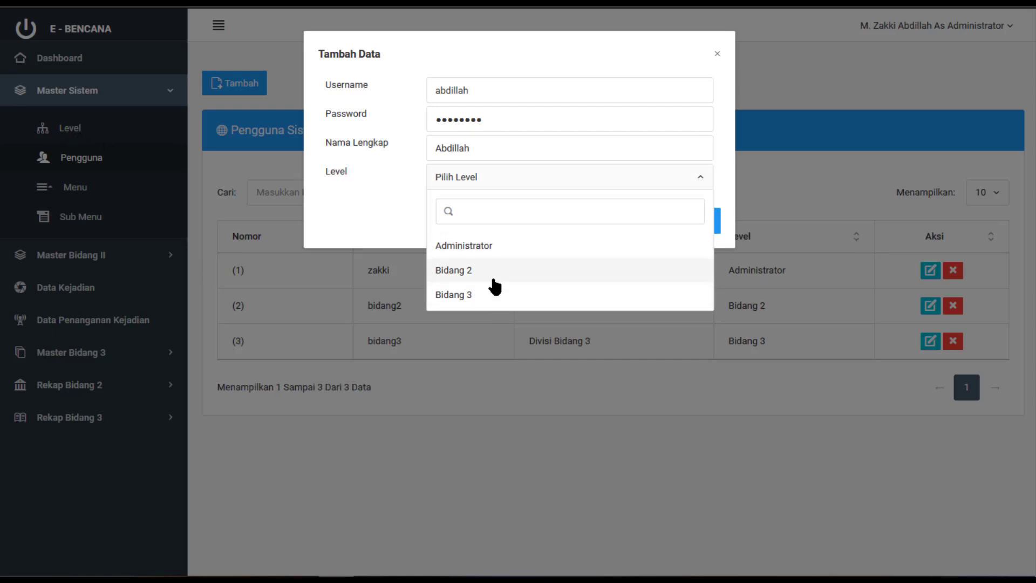
click(484, 247)
click(700, 224)
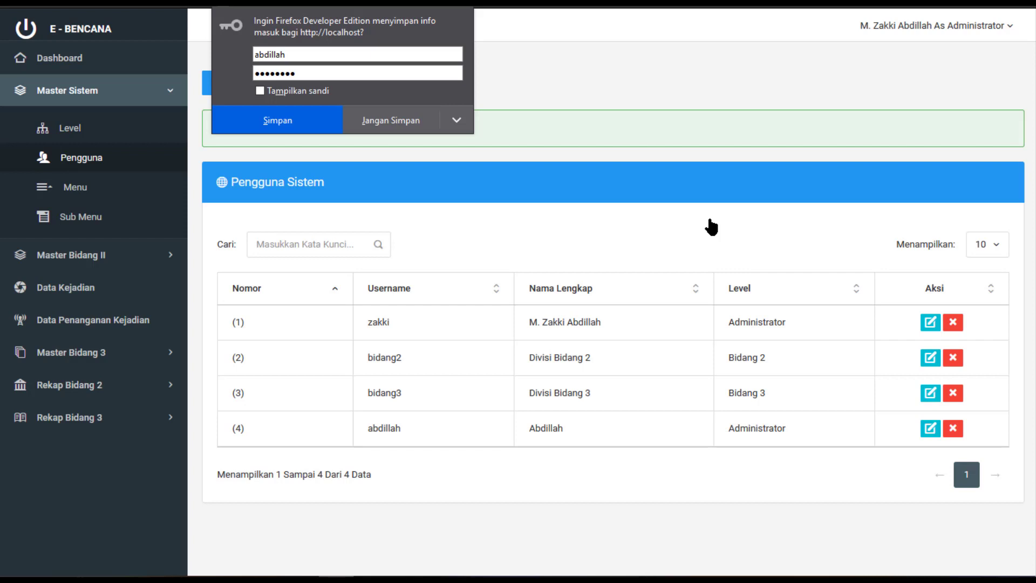
click(393, 123)
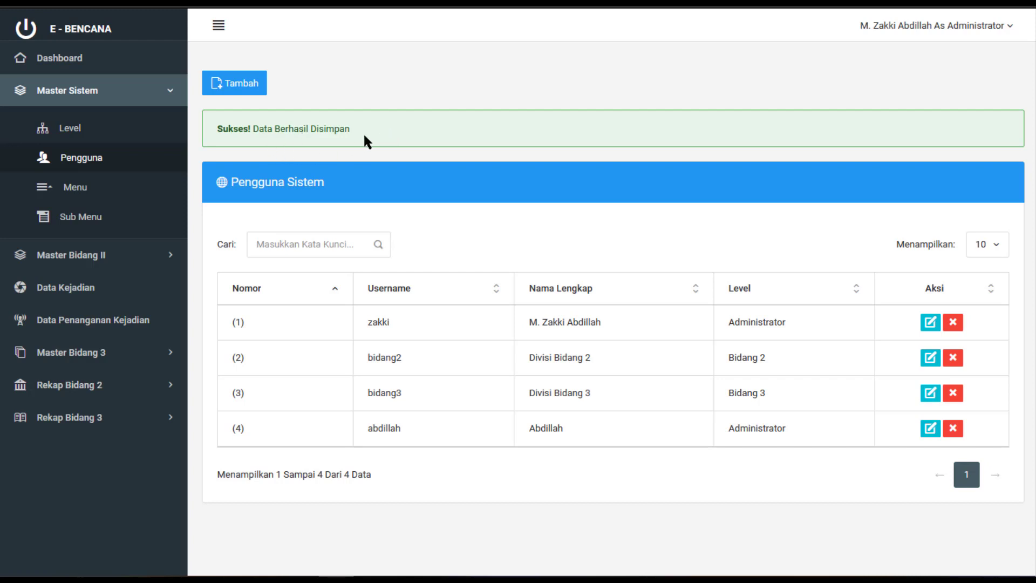
Highlight the new user's username, full name and Administrator level in the list
double_click(385, 427)
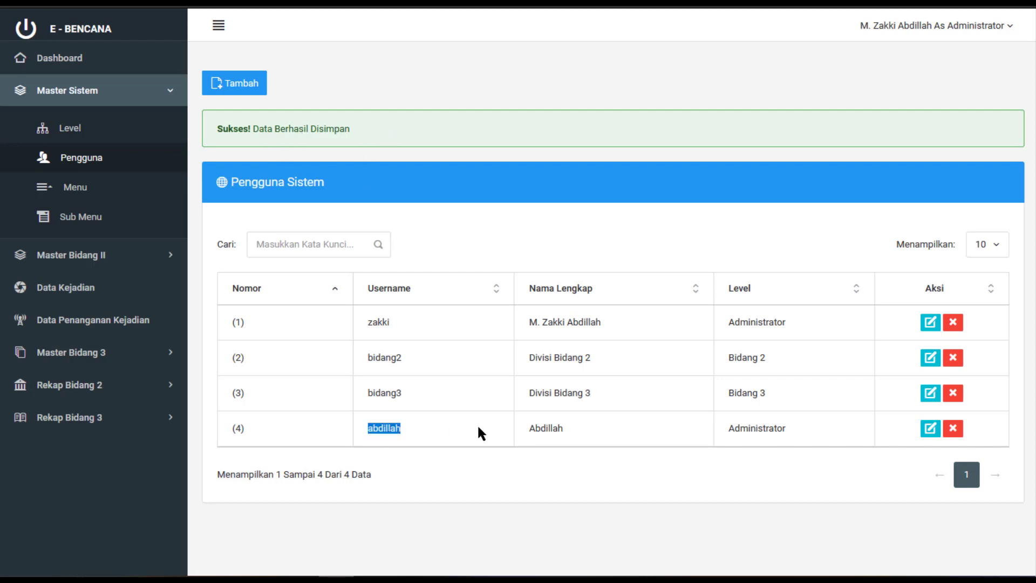
double_click(558, 429)
double_click(773, 429)
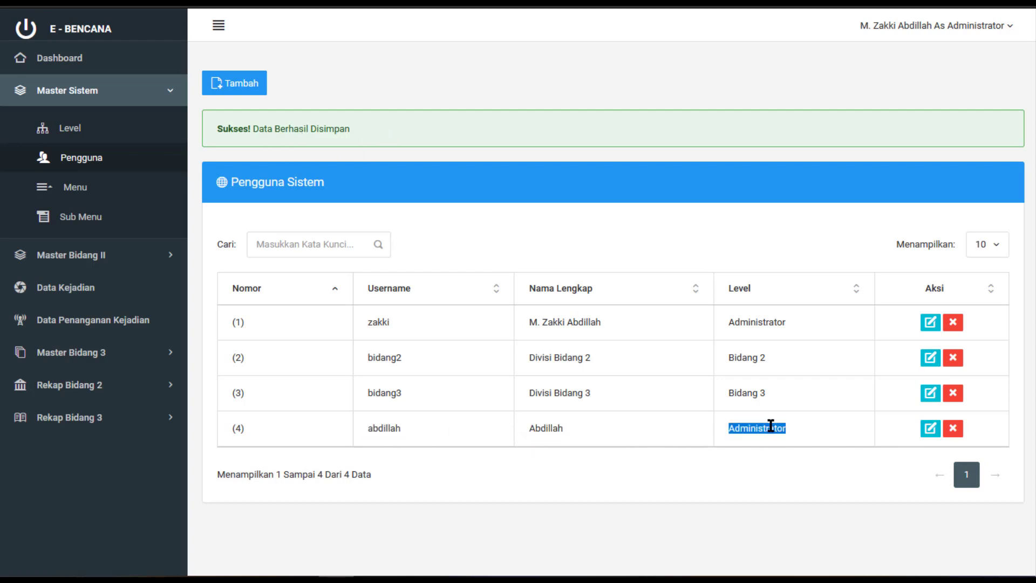
click(654, 433)
Edit the new user, re-entering the password and changing the full name
click(935, 428)
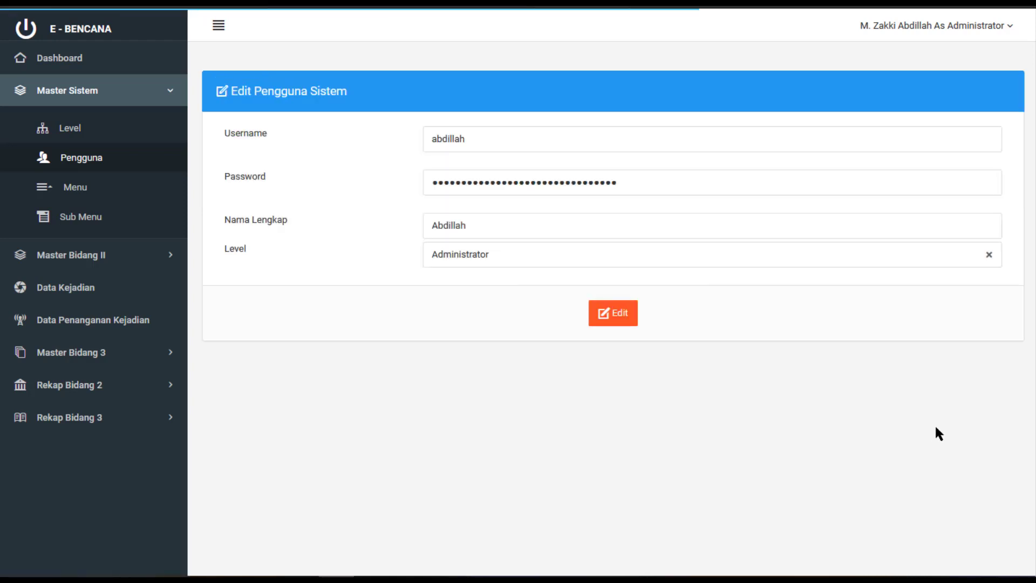
double_click(503, 136)
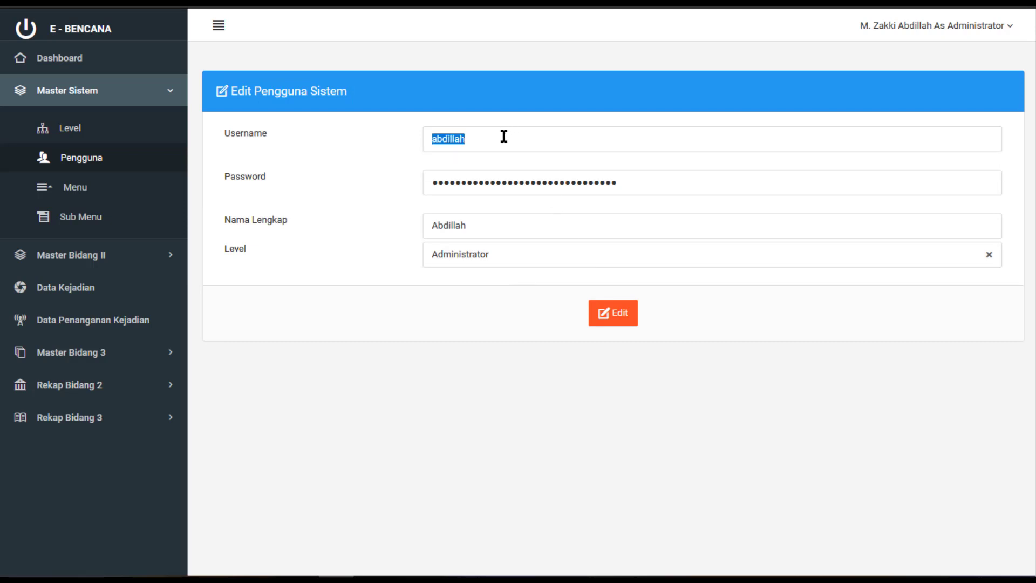
double_click(504, 181)
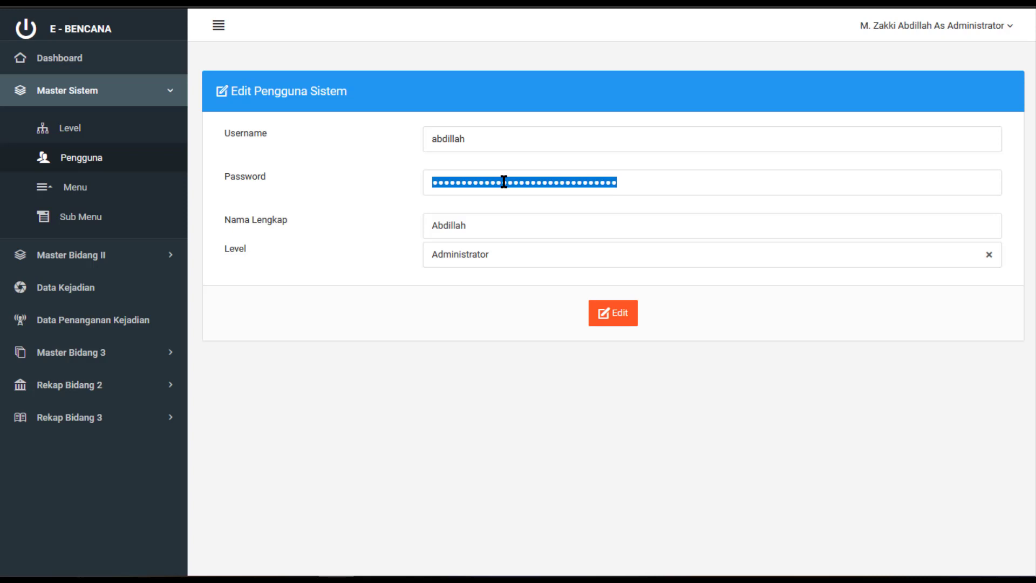
text(abdillah)
key(Tab)
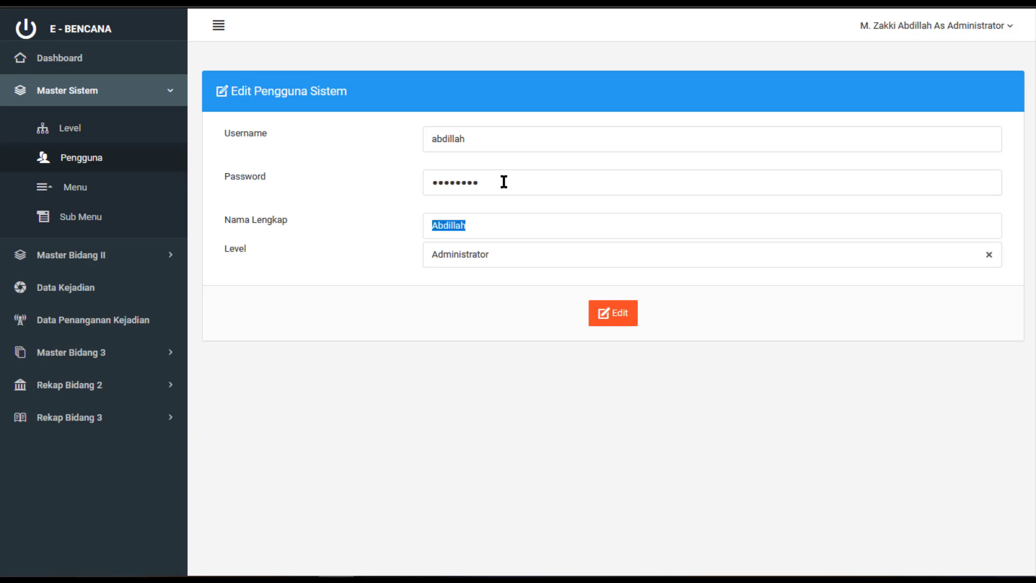
text(Zakki A)
Change the user's level to Bidang 2, save, and decline the save-login prompt
click(490, 263)
click(487, 348)
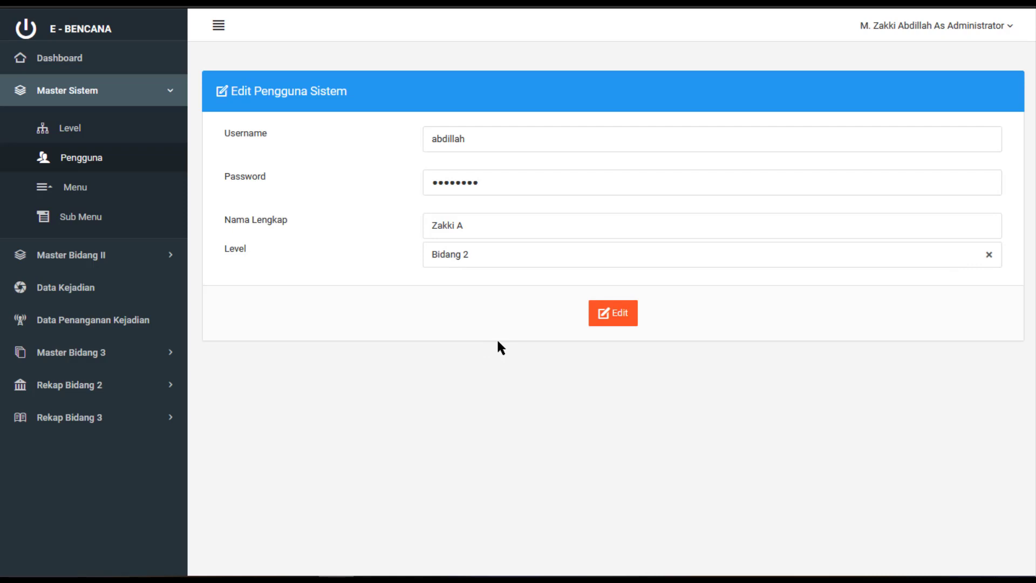
click(599, 320)
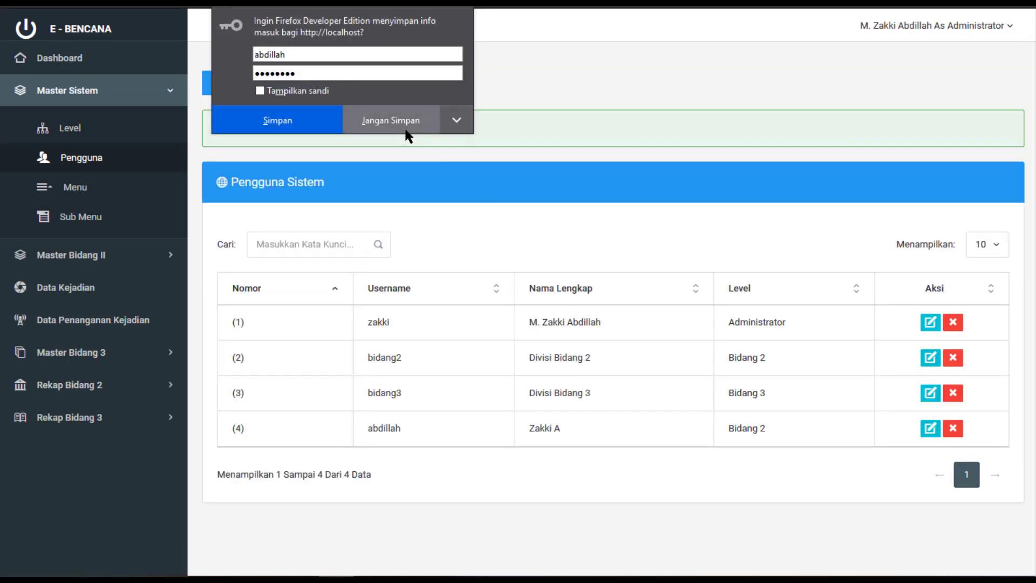
click(391, 121)
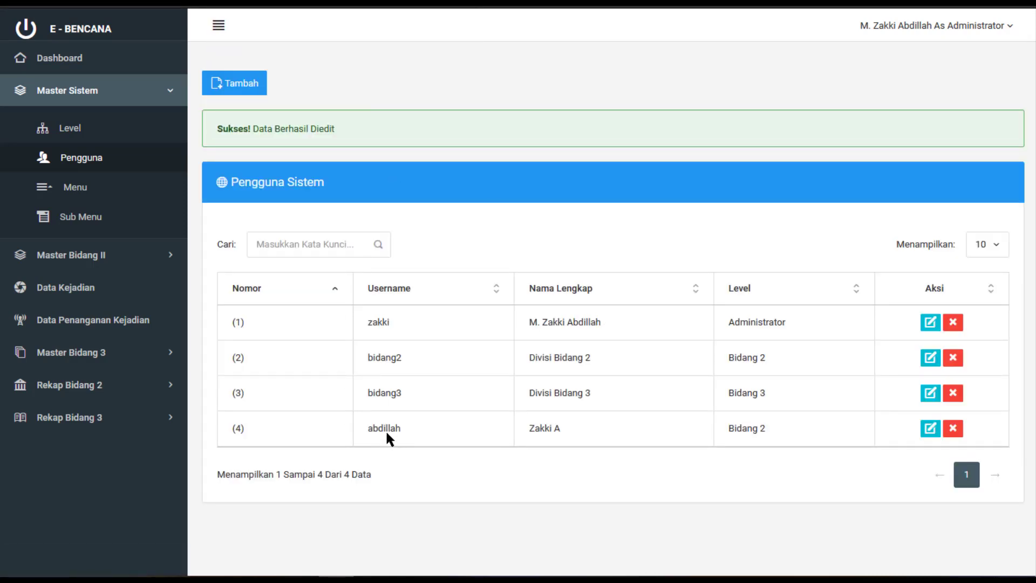
Delete the fourth user, the Bidang 2 account in row 4, and confirm with Oke
double_click(385, 430)
double_click(378, 426)
triple_click(539, 429)
triple_click(726, 429)
click(953, 429)
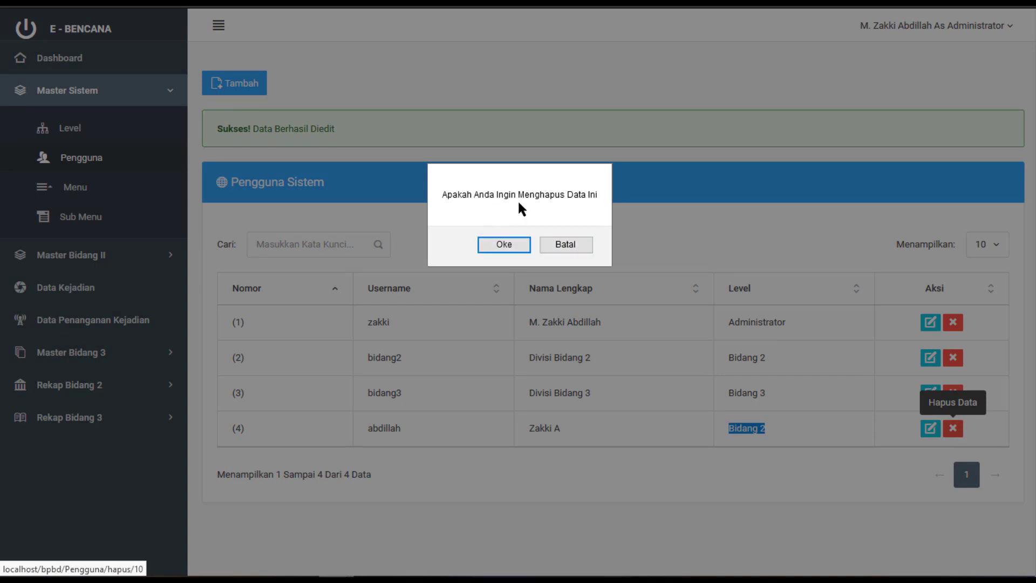
click(504, 245)
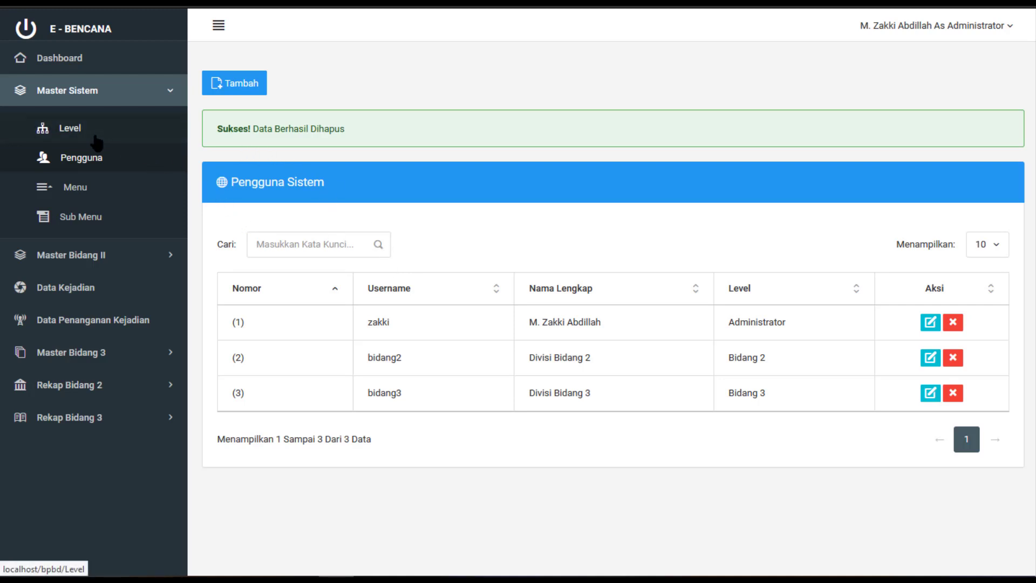
Open the Menu master list of seven menus, review its rows, then start adding a new menu
click(108, 189)
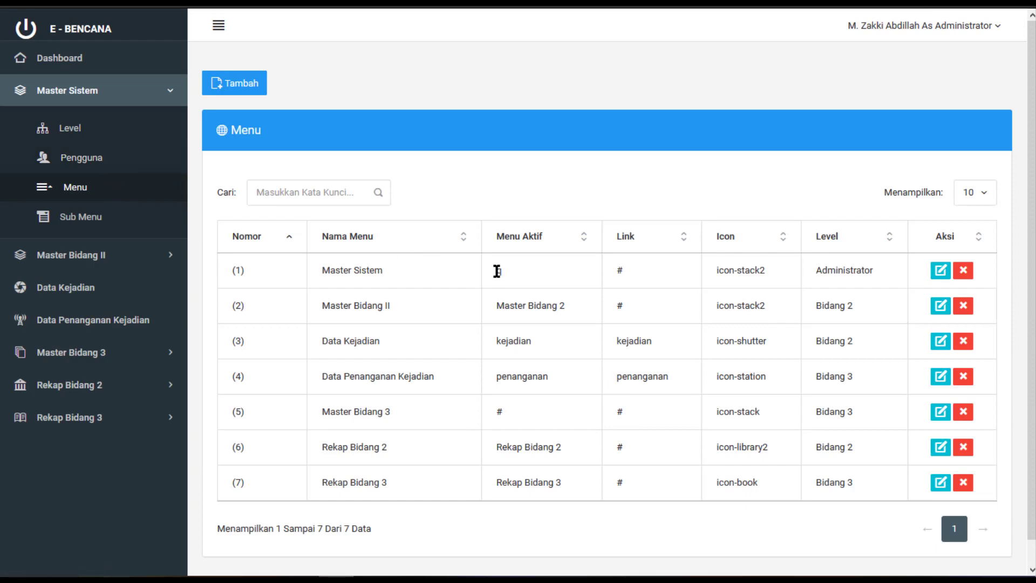
scroll(492, 268, down, 1)
scroll(378, 309, up, 1)
click(147, 91)
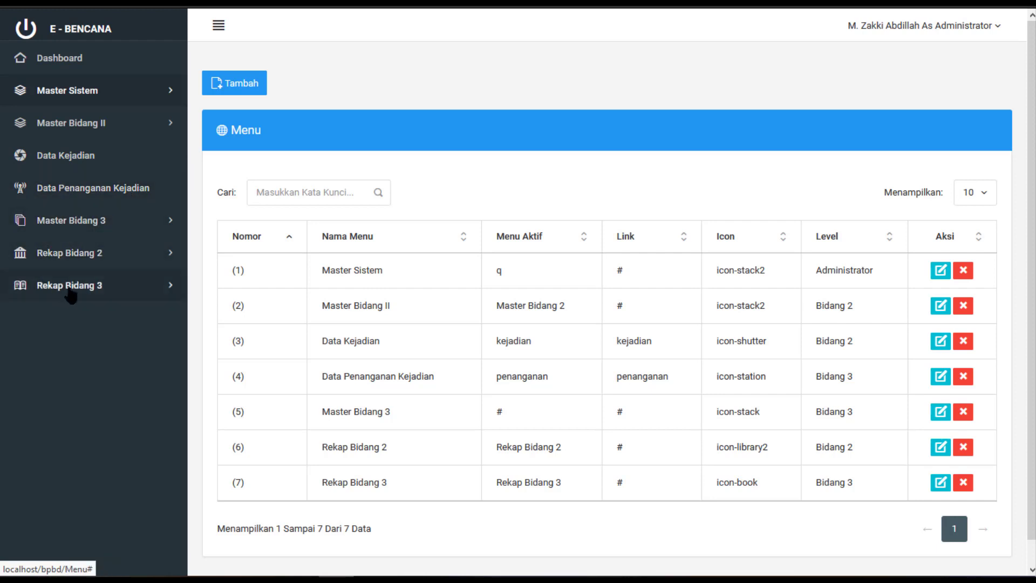
drag(390, 480, 316, 270)
click(440, 338)
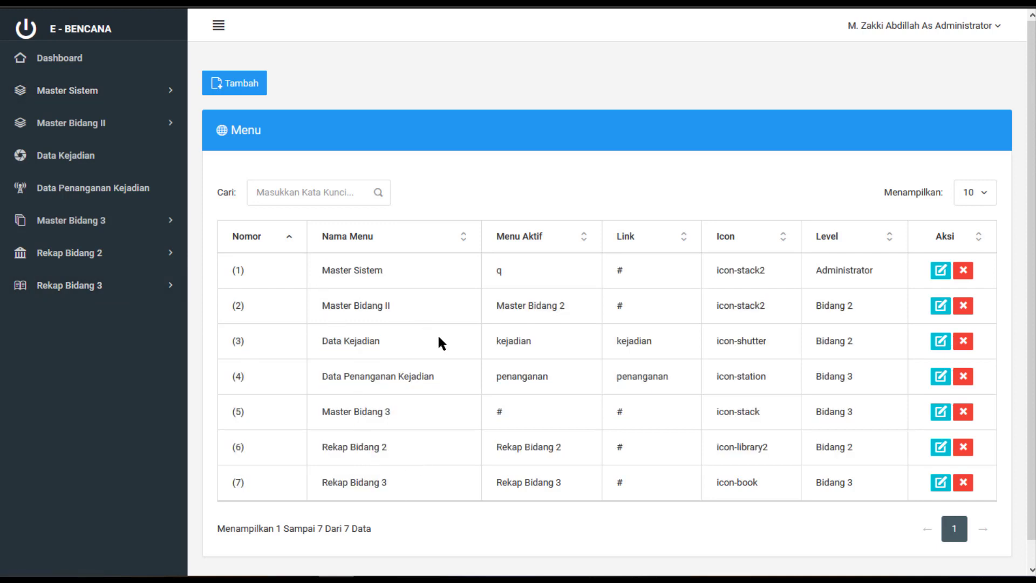
click(149, 95)
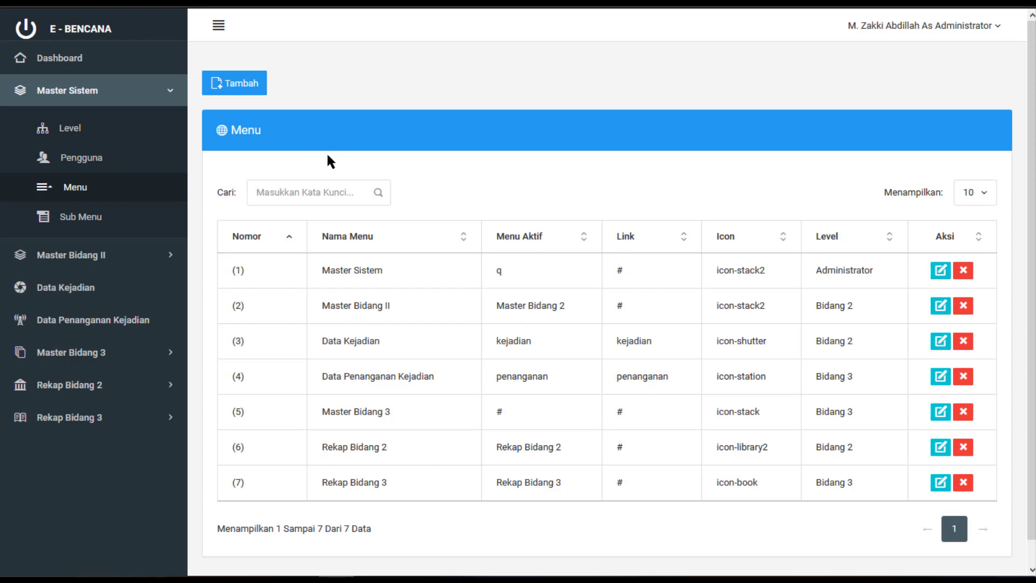
click(224, 92)
Enter 'Test' as the new menu's name, active menu and link, with icon 'icon-book'
click(486, 96)
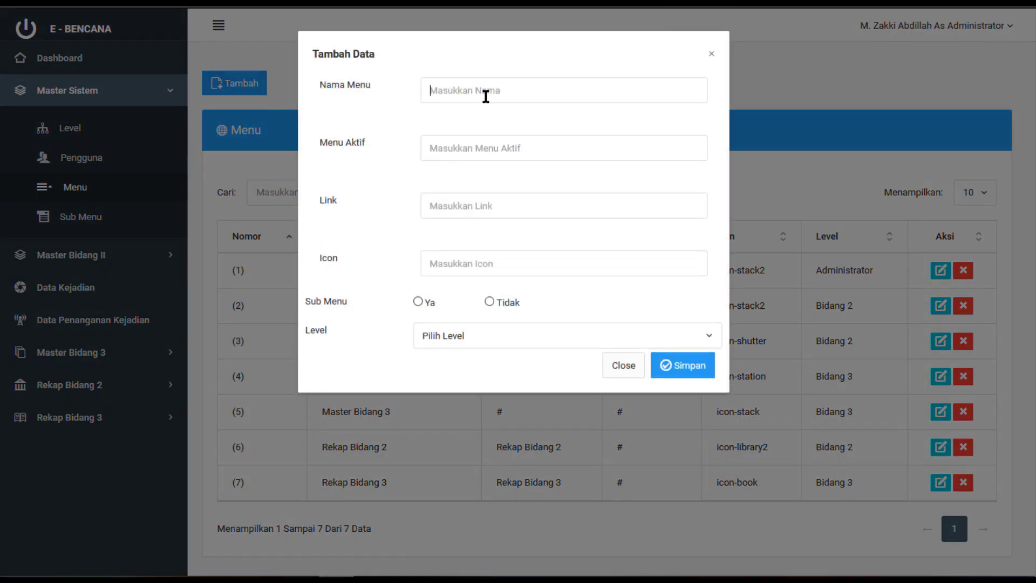
text(Test)
key(Tab)
text(Test)
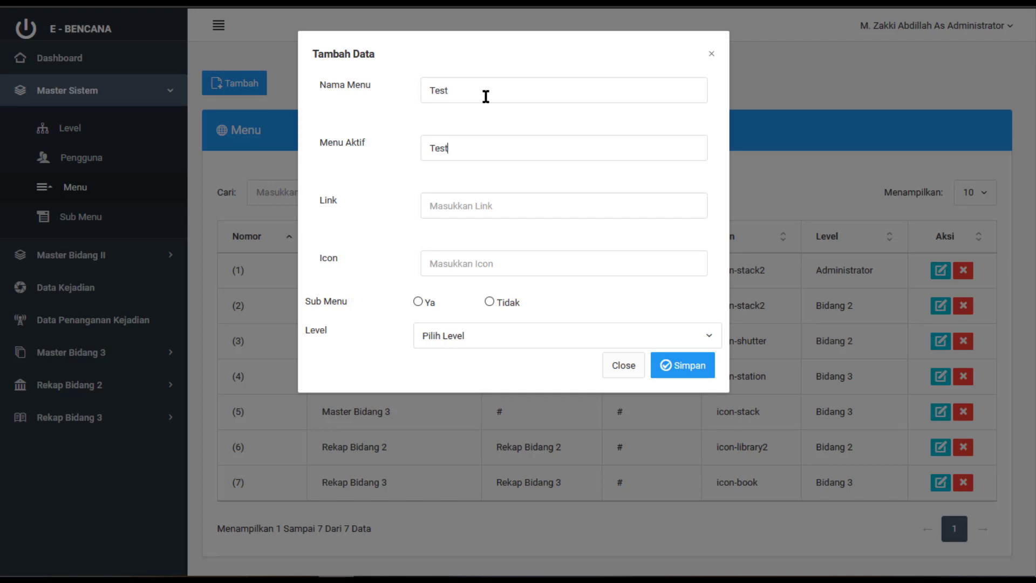
key(Tab)
text(Test)
click(457, 270)
text(icon-book)
Set Sub Menu to Ya and level to Administrator, then save the Test menu
click(418, 301)
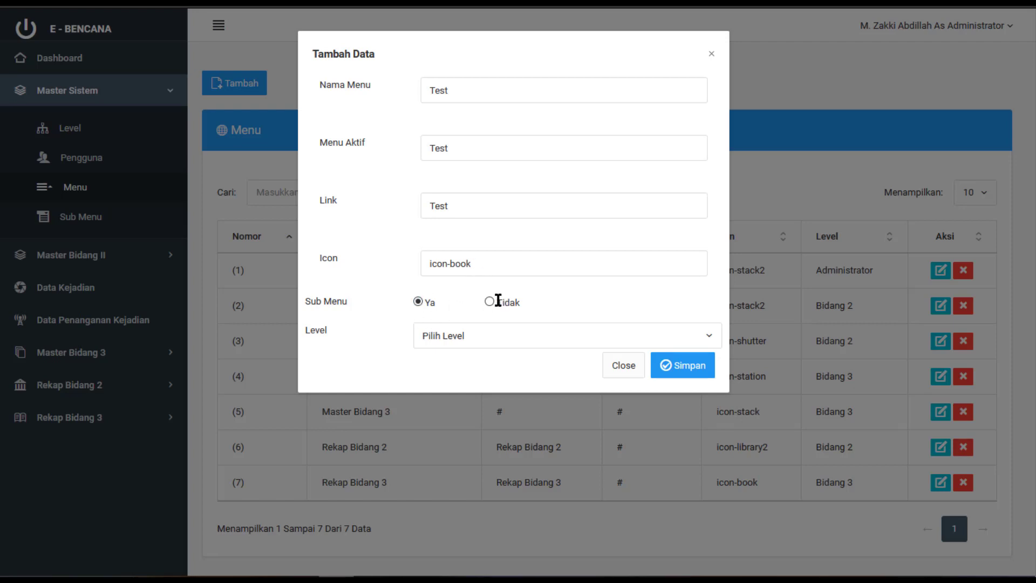
click(490, 301)
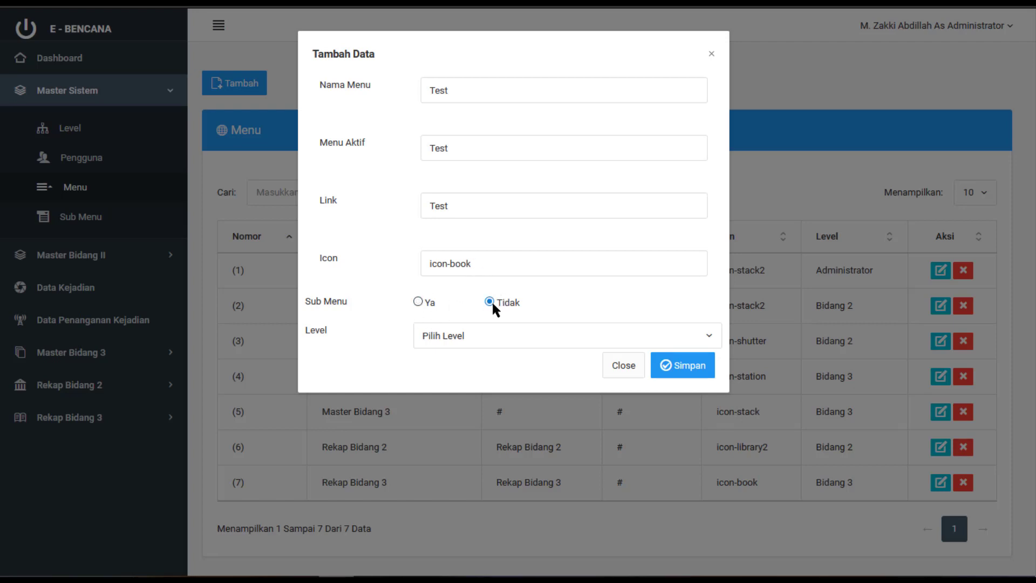
click(415, 301)
click(490, 301)
click(419, 302)
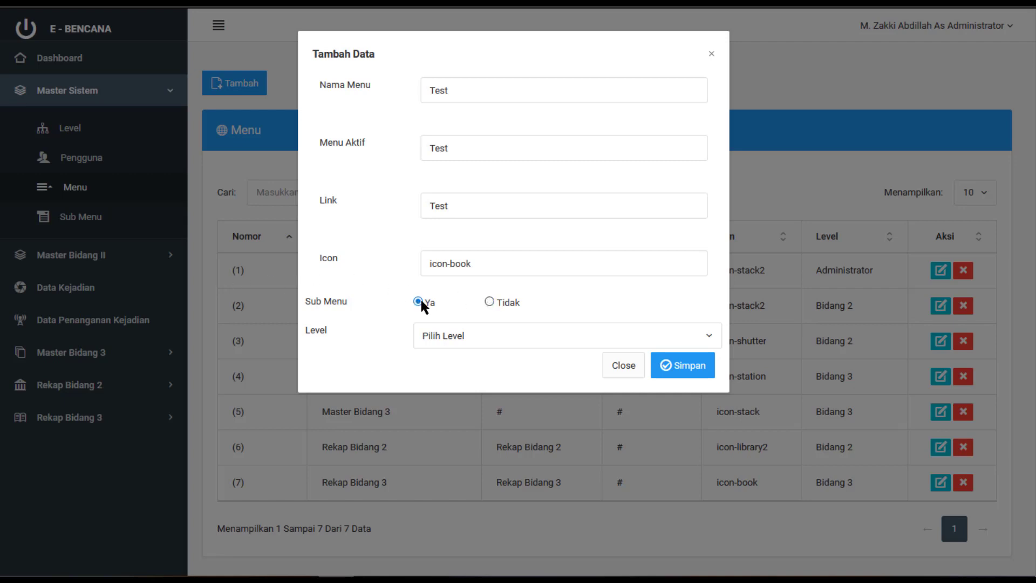
click(507, 341)
click(476, 400)
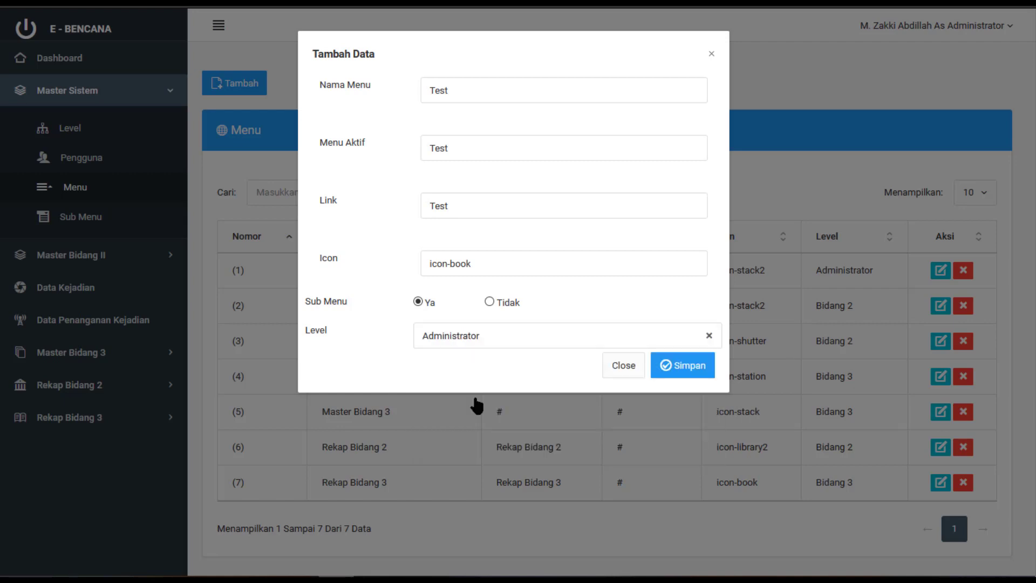
click(704, 376)
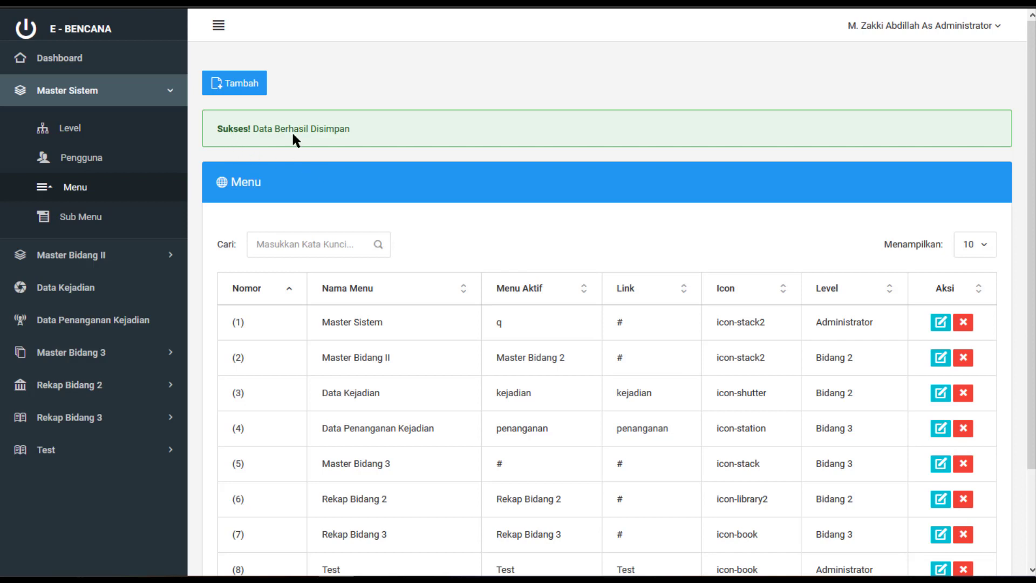
scroll(453, 171, down, 1)
scroll(452, 178, down, 3)
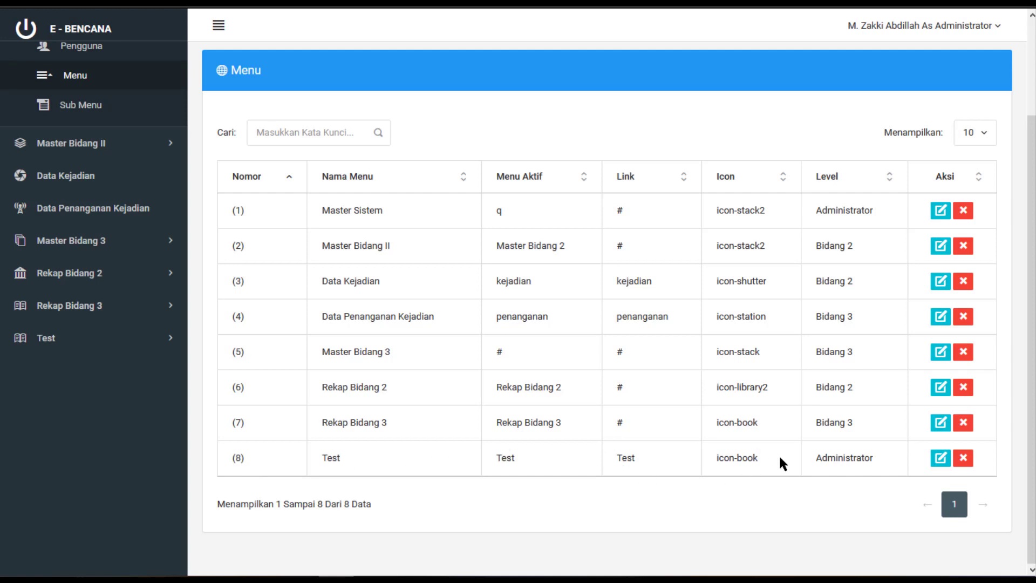
double_click(823, 457)
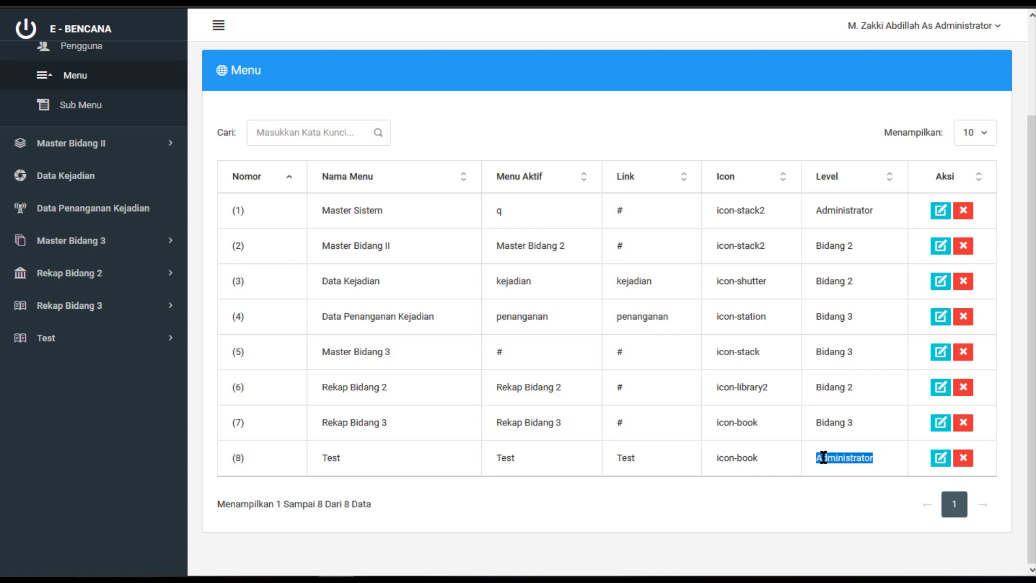
double_click(508, 456)
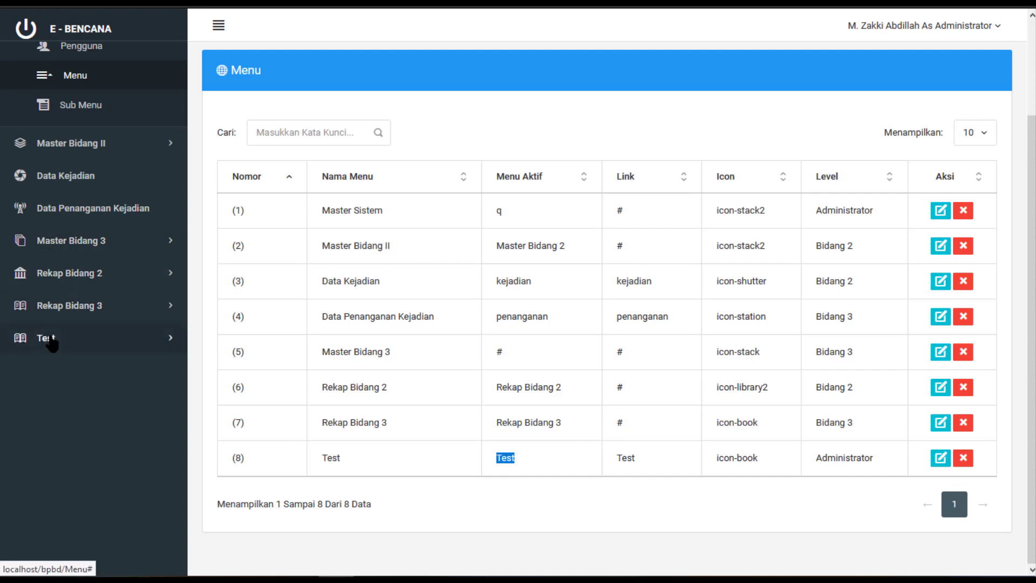
click(93, 343)
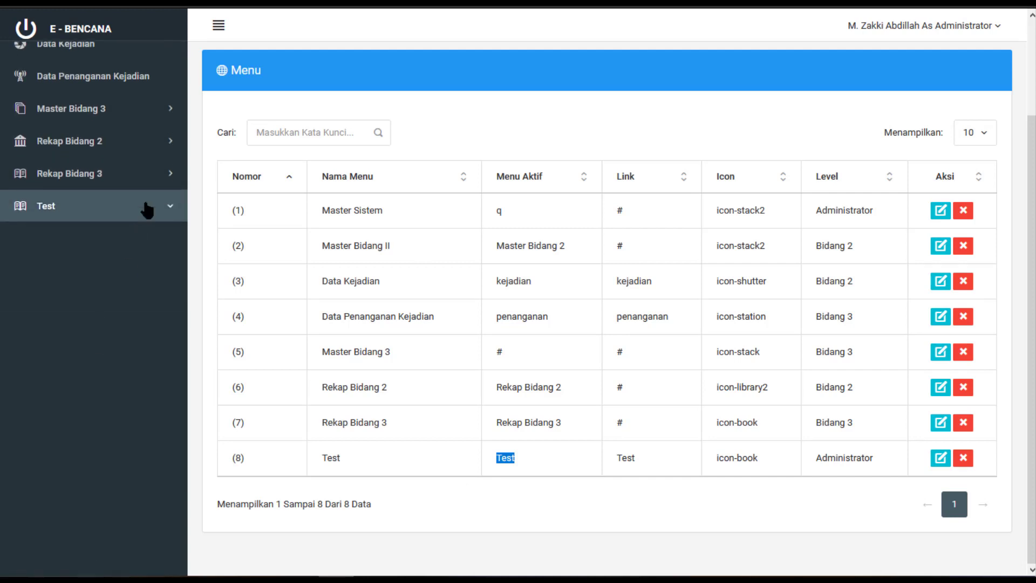
click(147, 209)
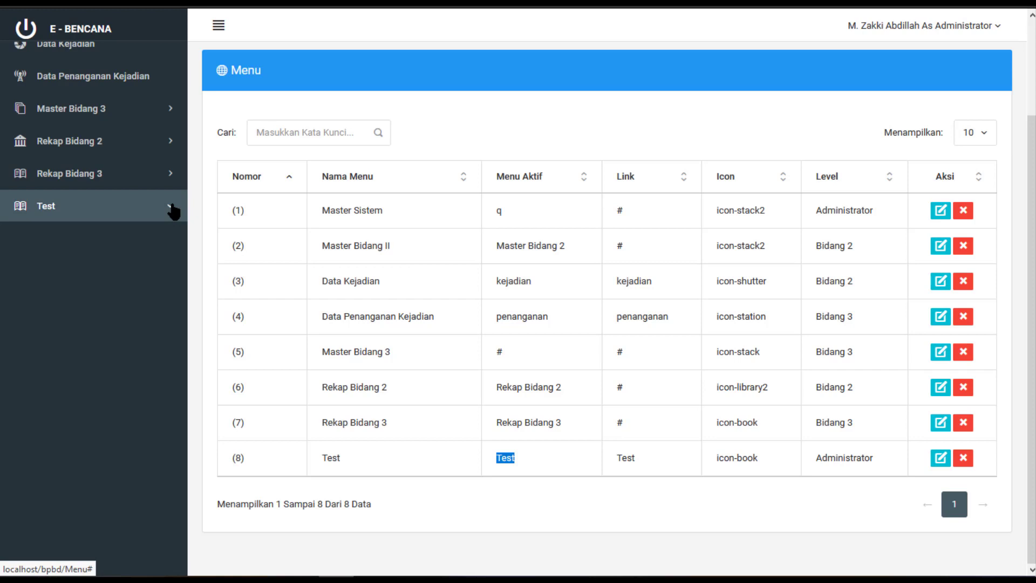
scroll(140, 211, up, 2)
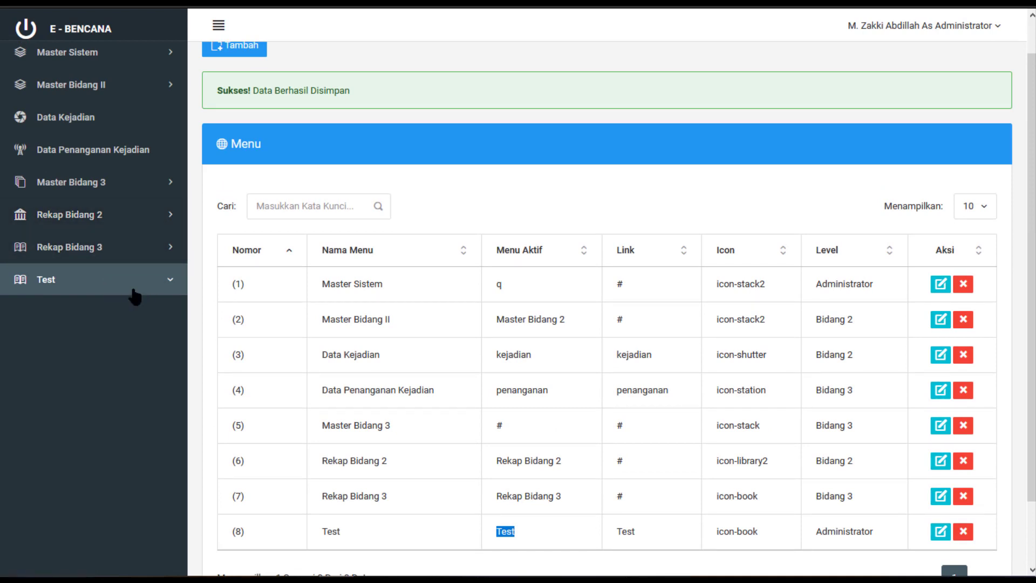
click(168, 282)
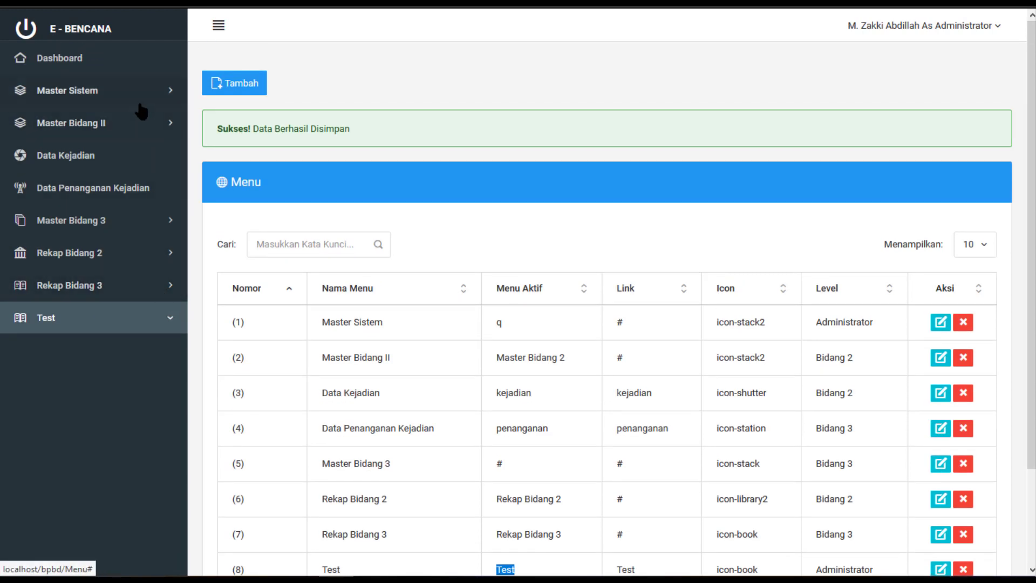
click(132, 91)
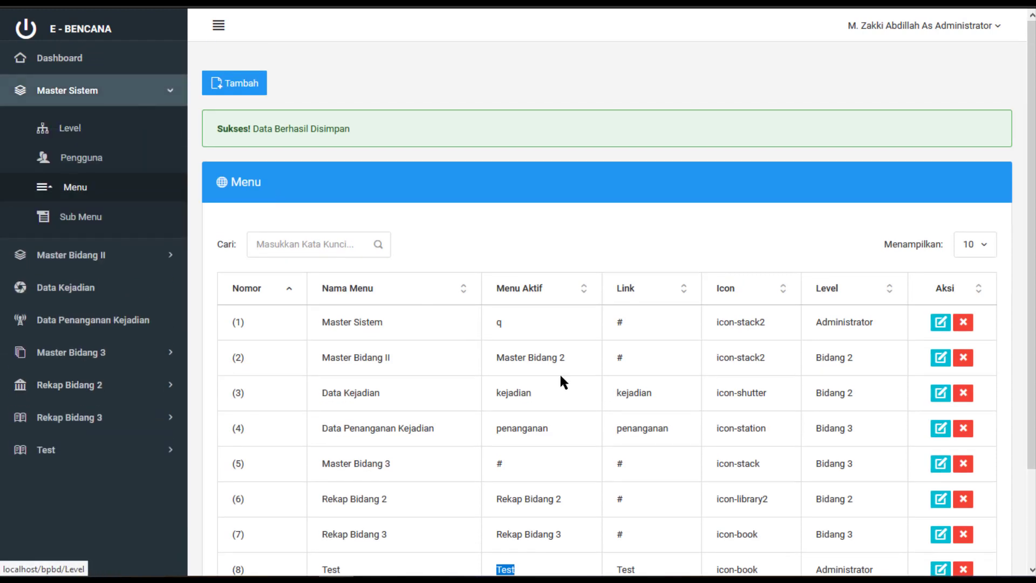
scroll(559, 378, down, 2)
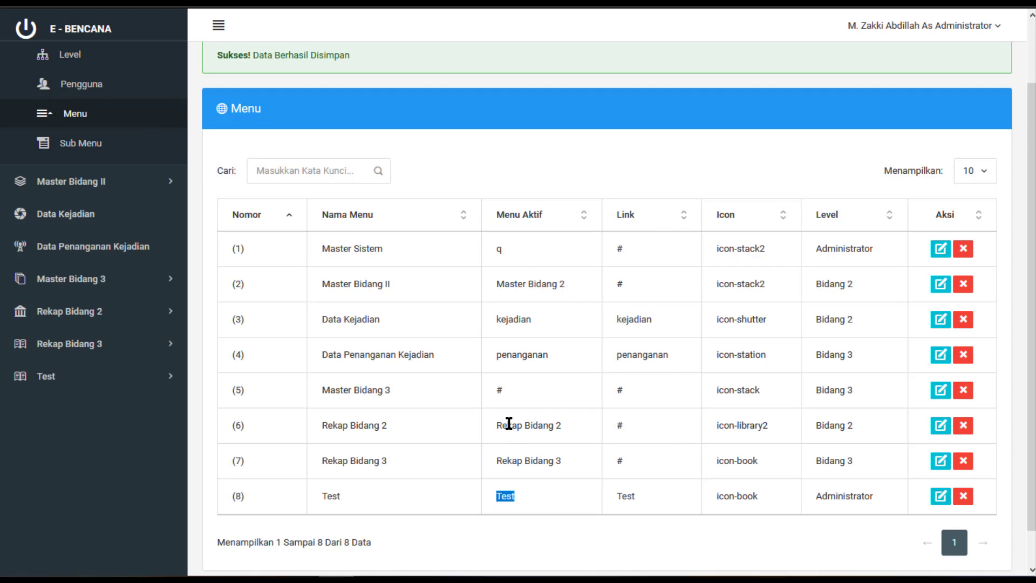
click(948, 500)
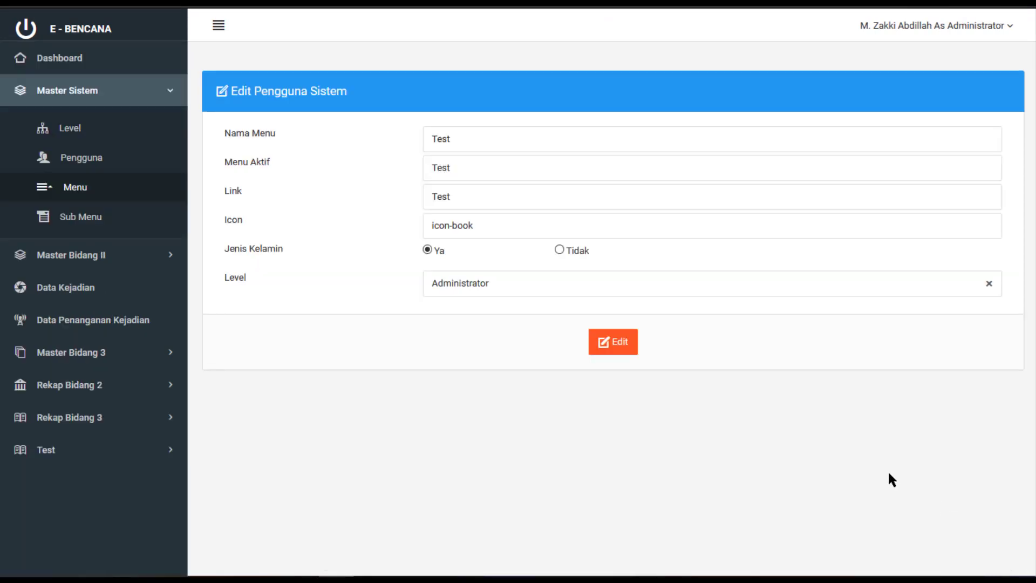
Replace the Test menu's Menu Aktif value with '#' and save the edit
click(473, 172)
key(ctrl+a)
text(#)
click(630, 345)
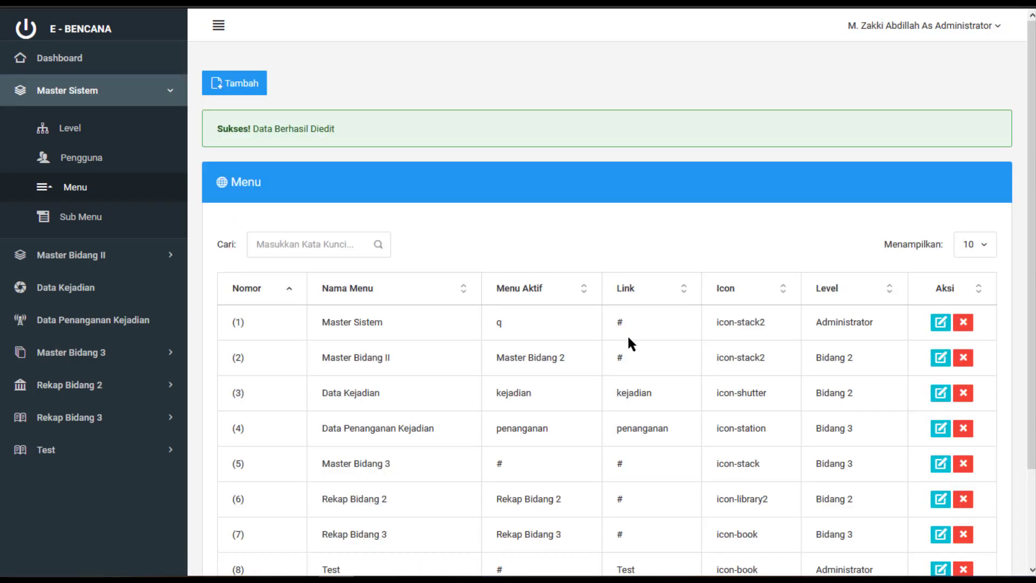
Check the '#' value in the Test row of the Menu list, then go to Sub Menu
scroll(629, 342, down, 3)
drag(507, 458, 443, 464)
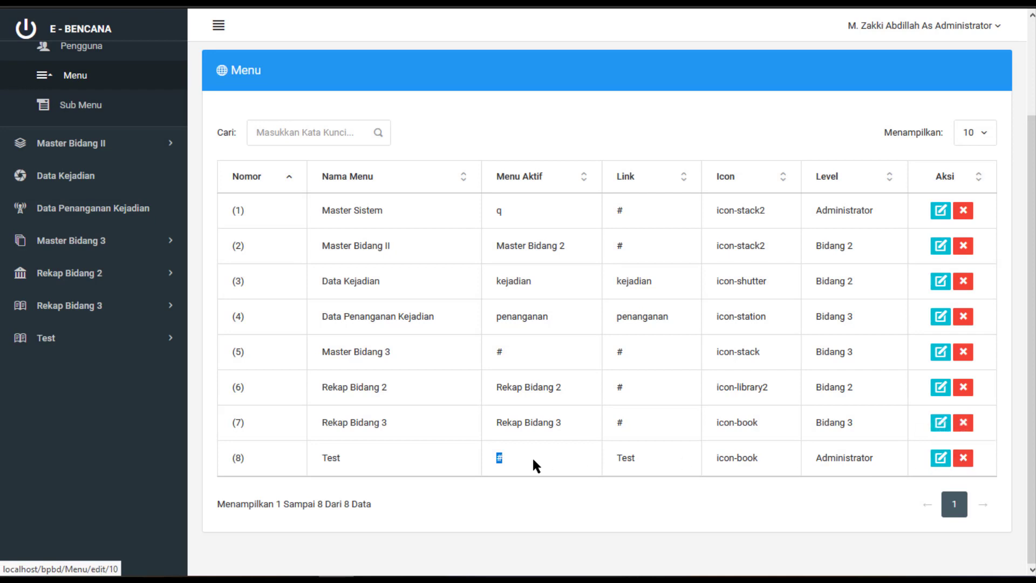
drag(881, 459, 310, 464)
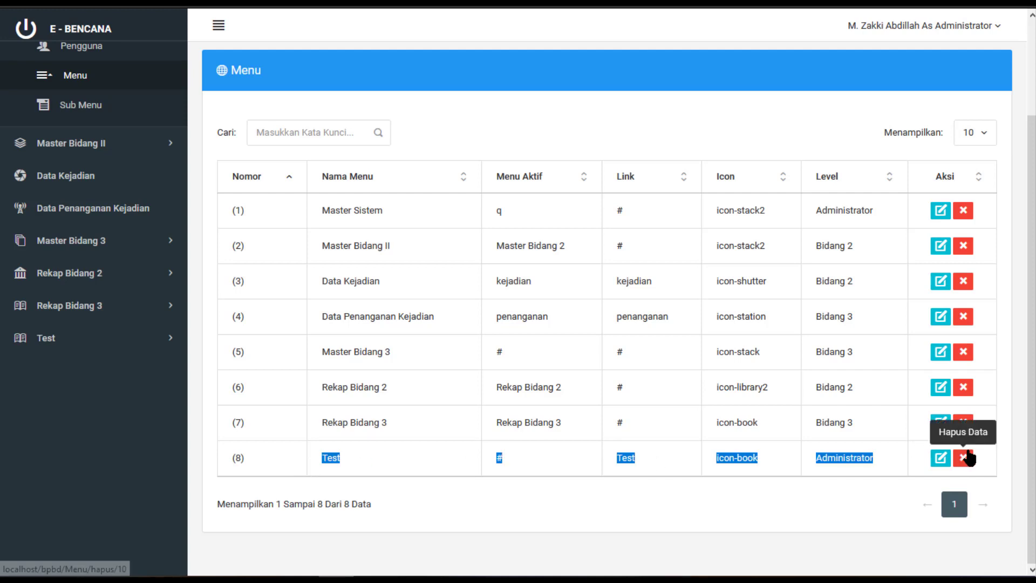
click(455, 373)
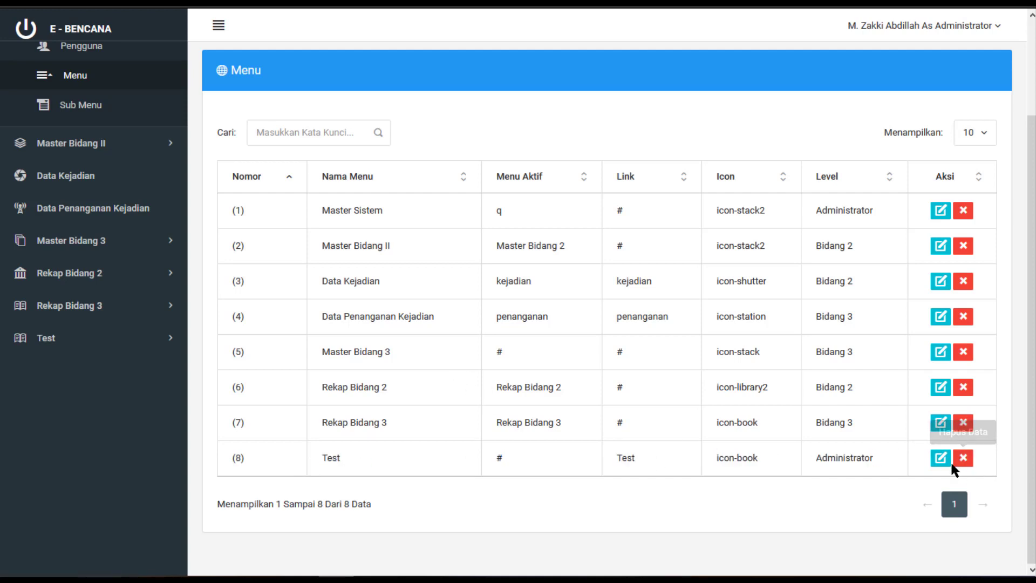
scroll(516, 339, up, 1)
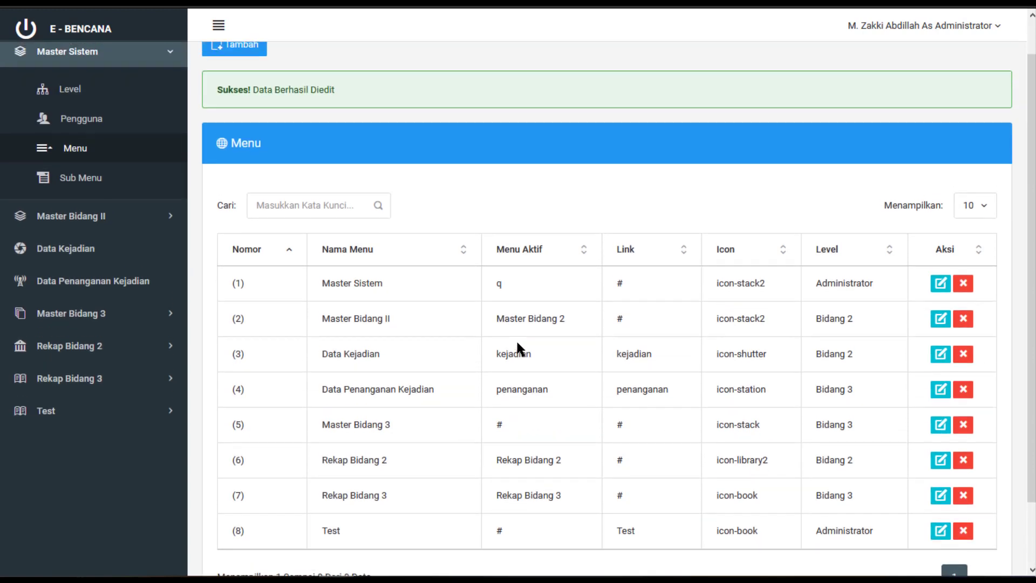
click(139, 189)
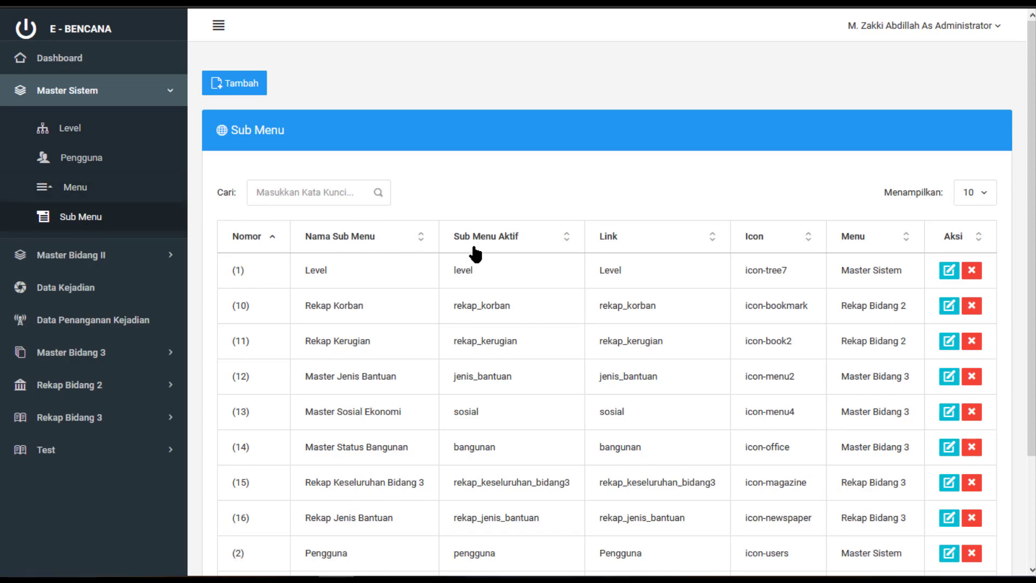
Show 25 rows per page in the Sub Menu list and scroll through all 16 entries
scroll(474, 254, down, 2)
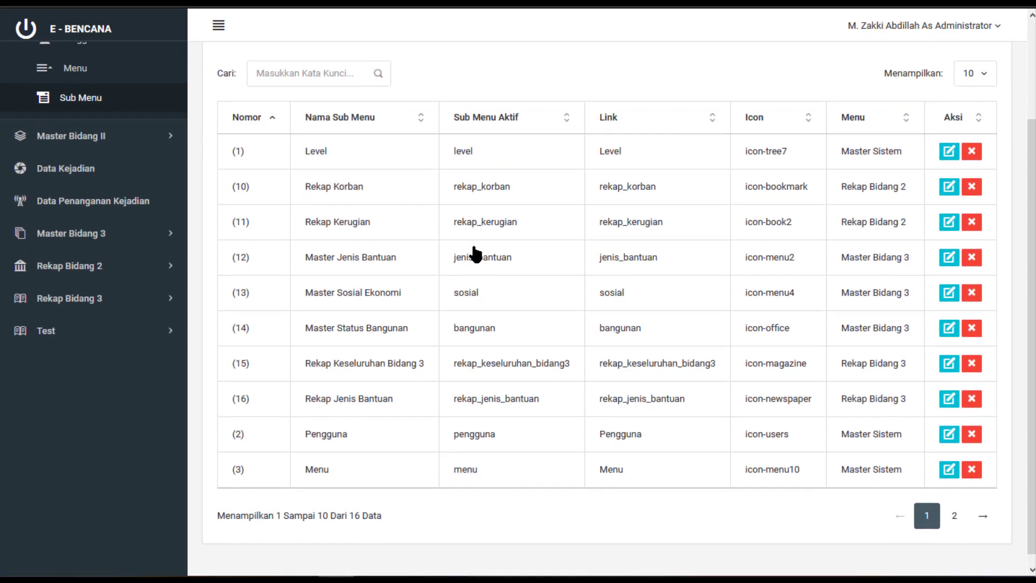
scroll(474, 254, up, 2)
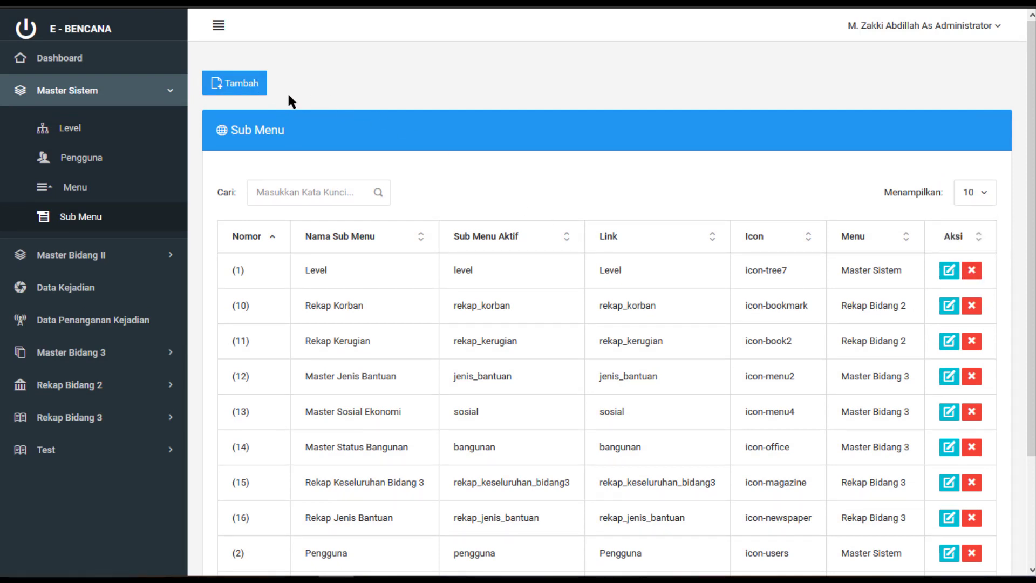
scroll(479, 330, down, 2)
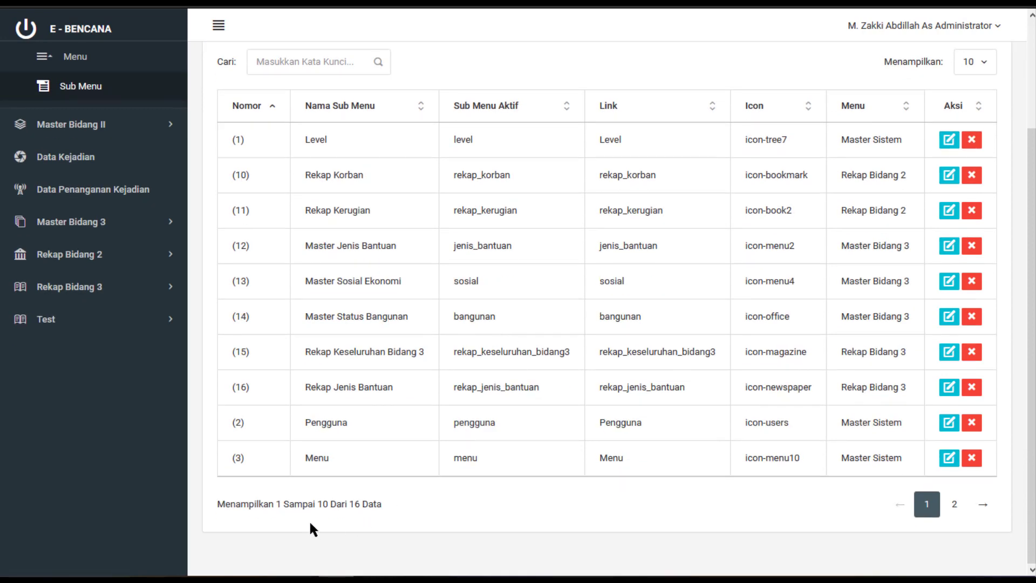
scroll(546, 463, up, 2)
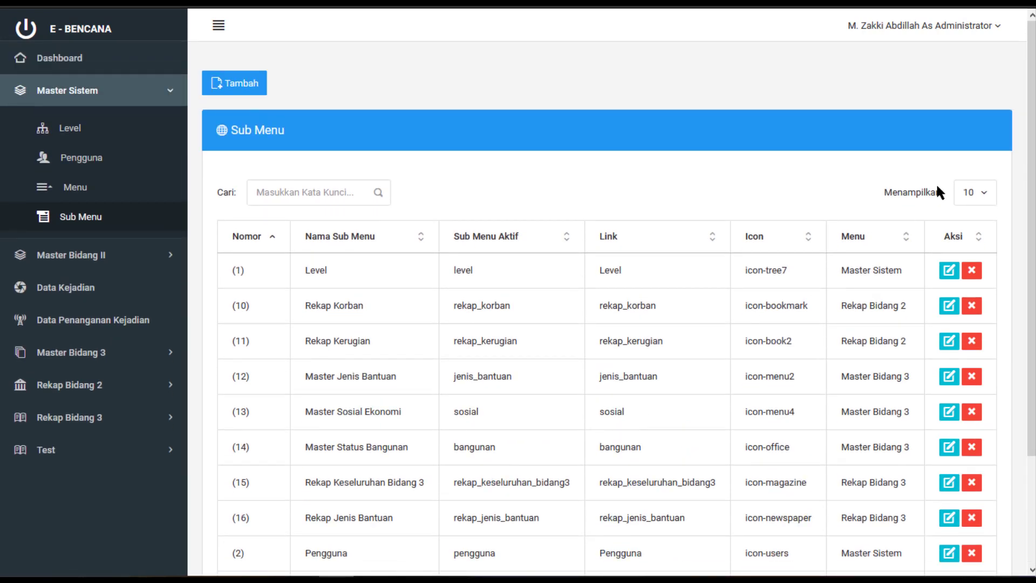
click(973, 193)
click(970, 250)
scroll(459, 312, down, 8)
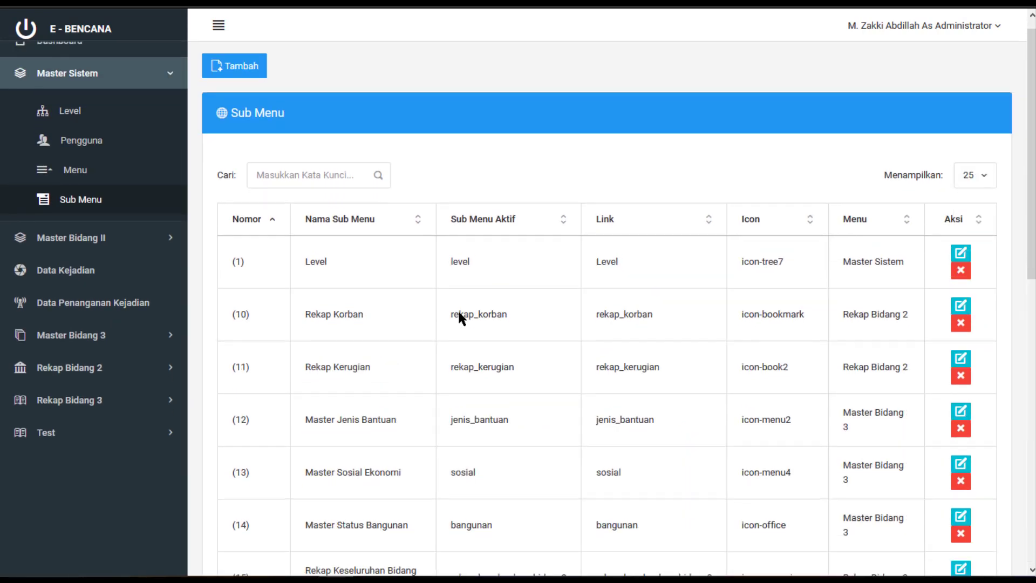
scroll(358, 318, down, 3)
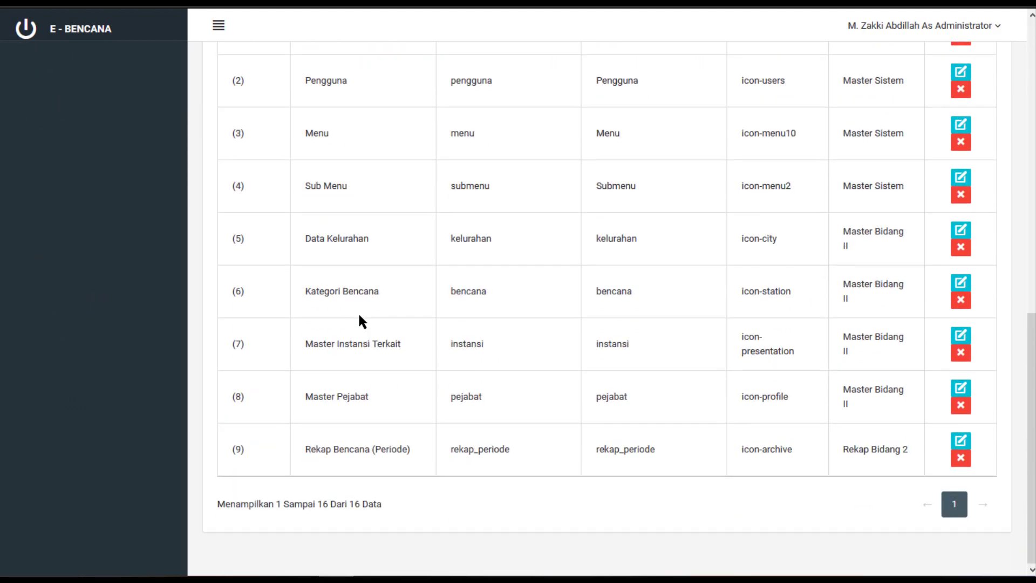
scroll(275, 215, up, 10)
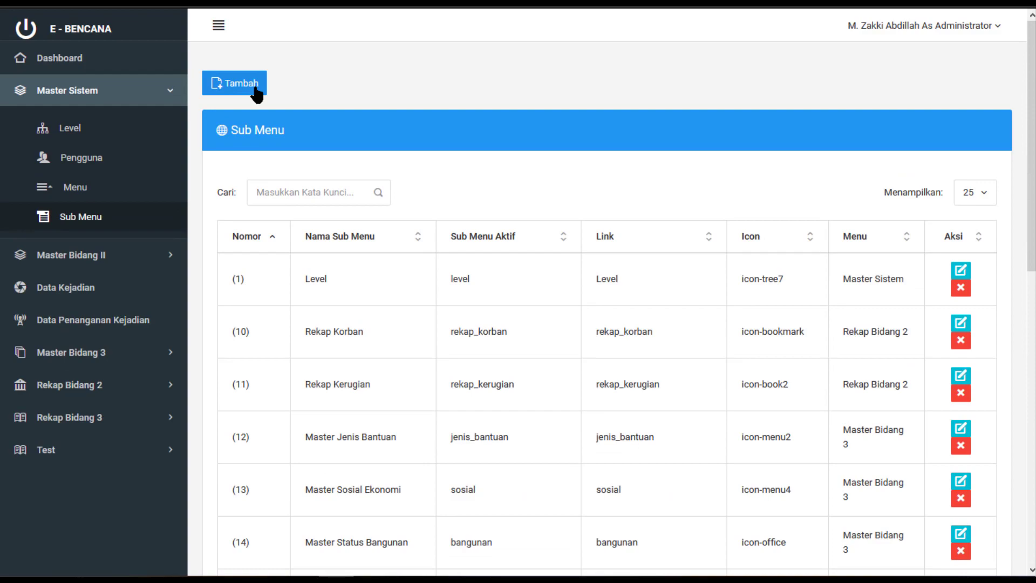
Add a sub menu named 'Test Sub Menu' with 'Test_sub_menu' as its active value and link
click(256, 92)
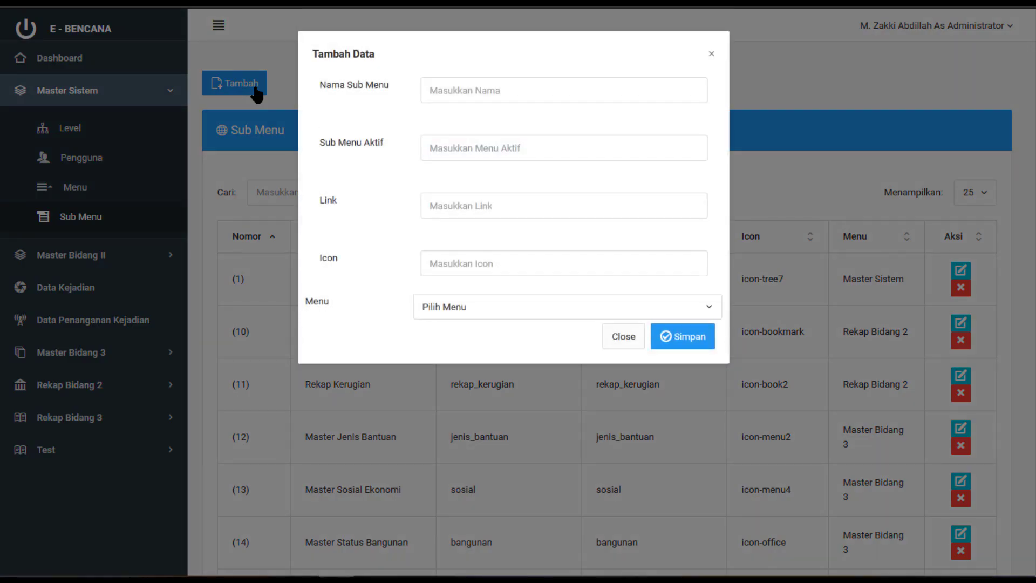
click(514, 100)
text(Test Sub Menu)
key(Tab)
text(Test)
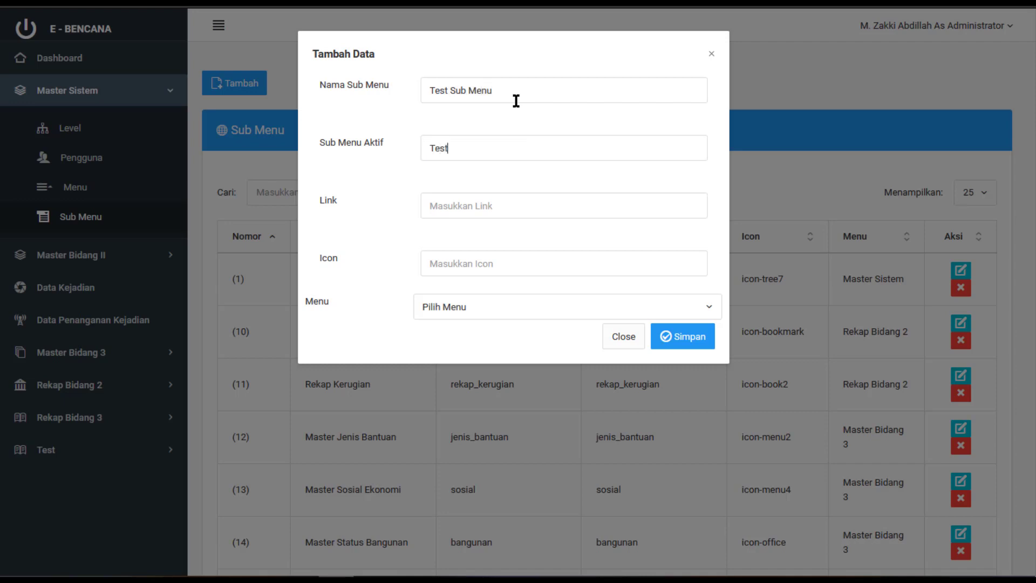
text(_sub_menu)
drag(509, 146, 414, 144)
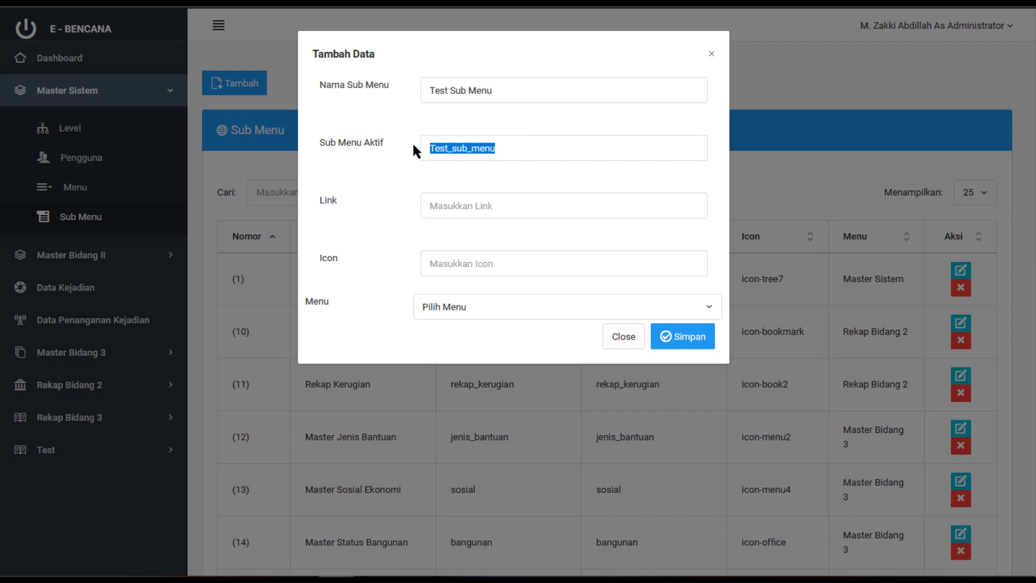
right_click(445, 140)
click(462, 193)
click(462, 201)
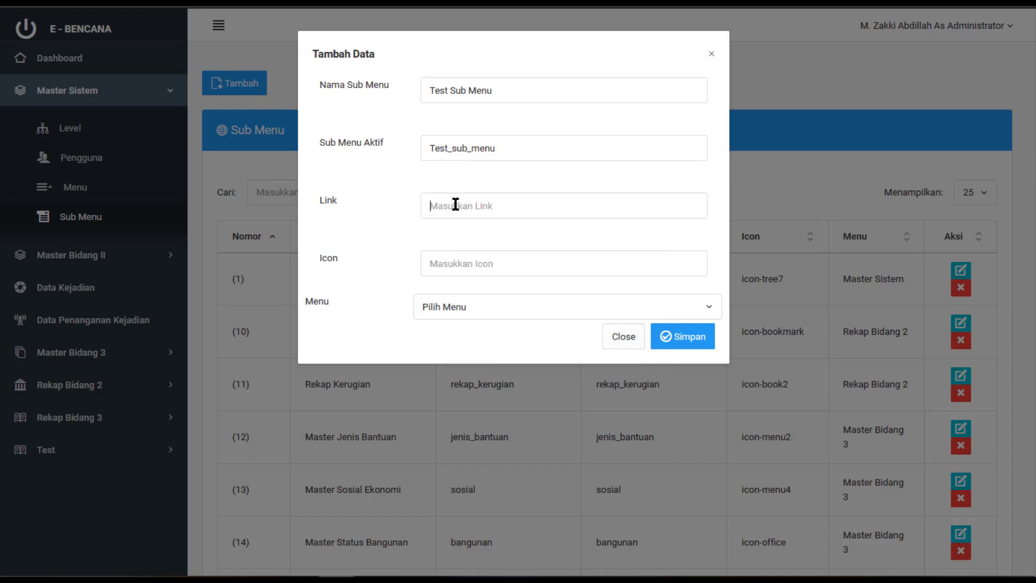
key(ctrl+v)
Give it icon 'icon-menu2', choose Test as parent menu, and save
click(514, 274)
text(icon-men)
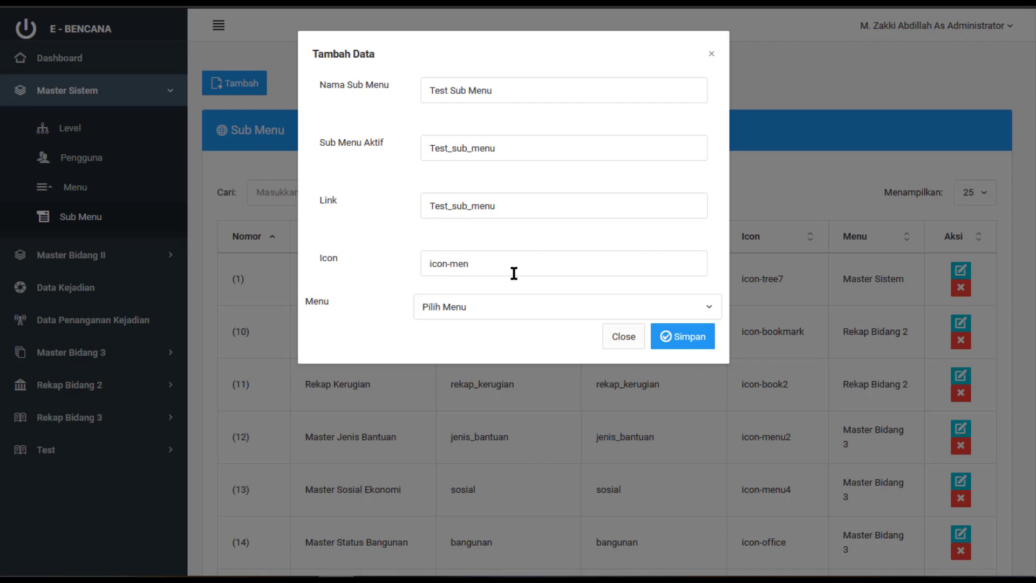
text(u2)
click(491, 316)
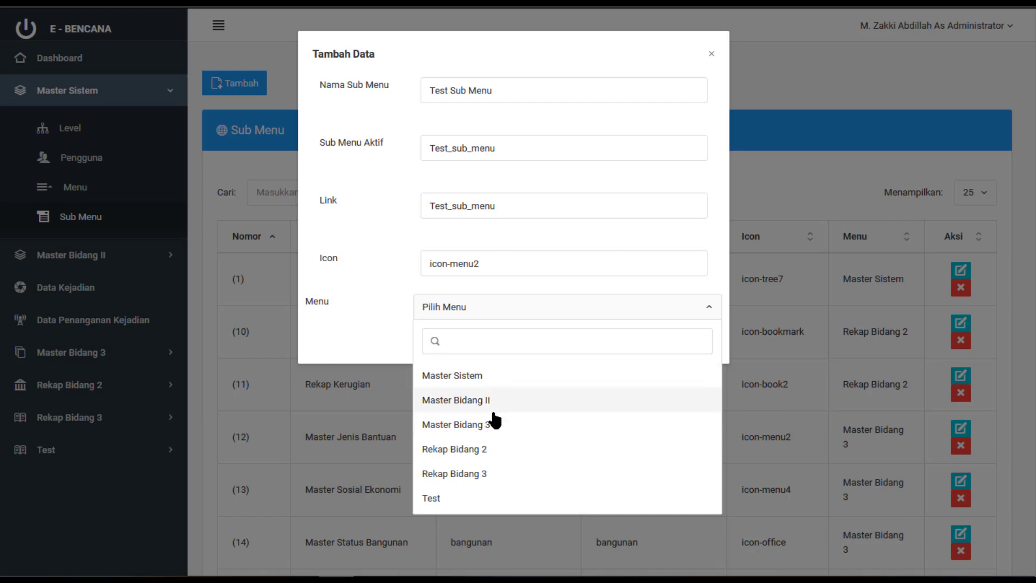
click(486, 499)
click(685, 343)
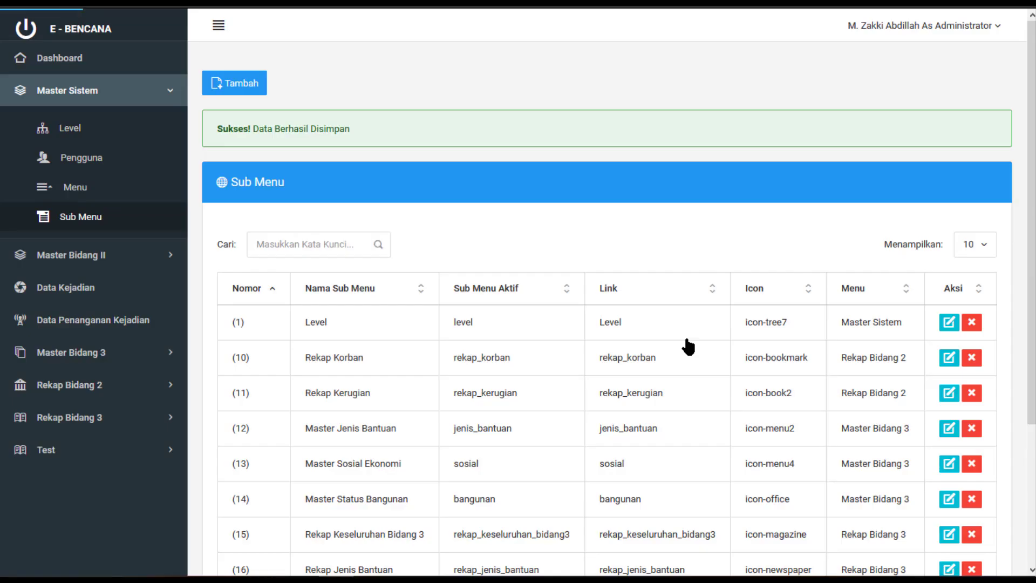
scroll(687, 339, down, 3)
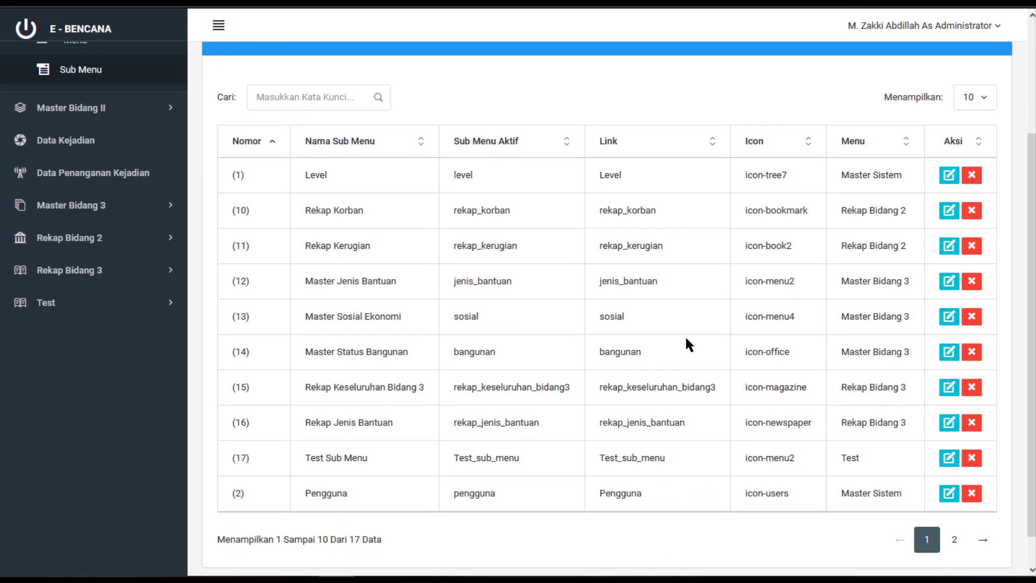
scroll(683, 331, up, 3)
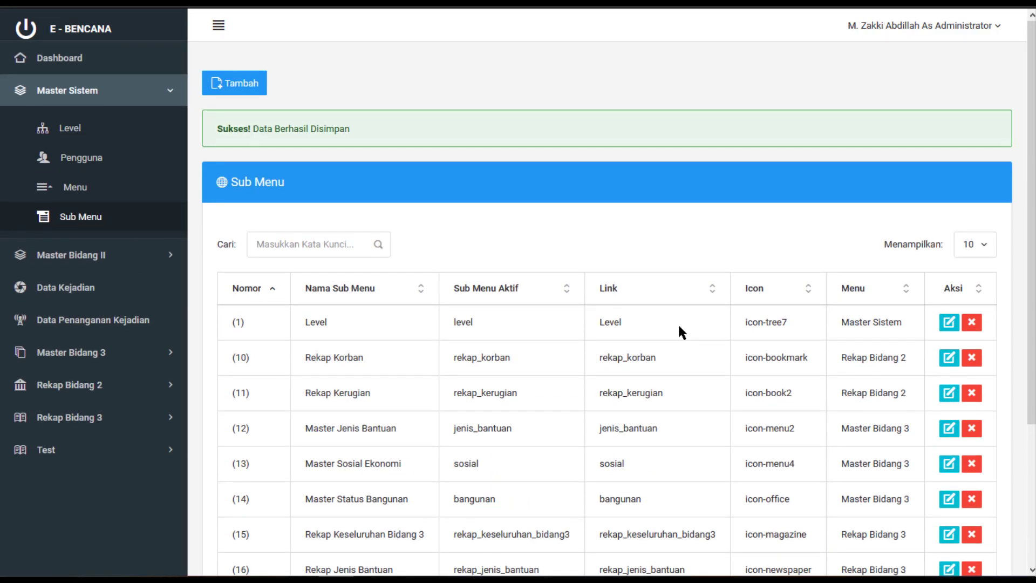
click(324, 245)
text(test)
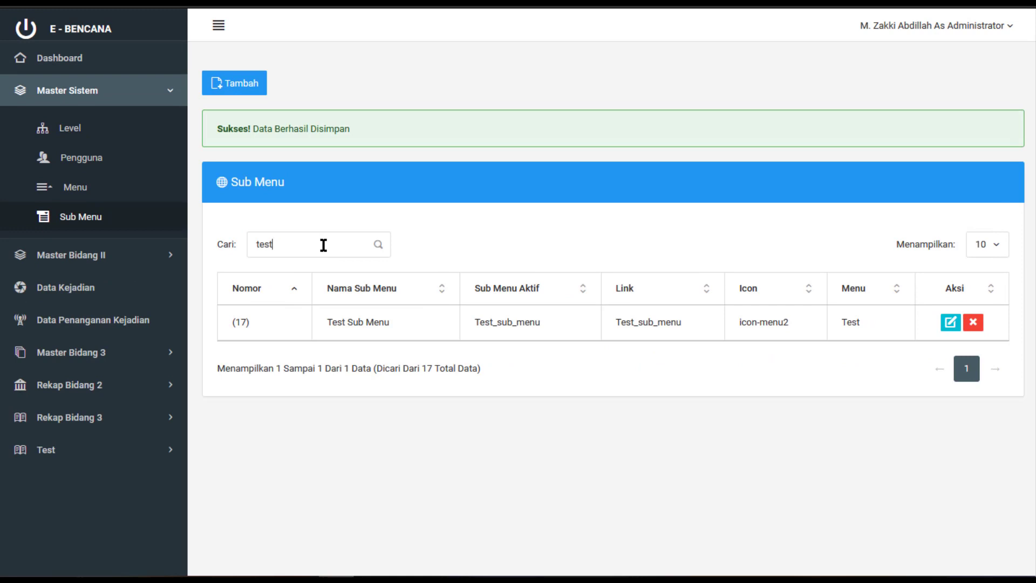
triple_click(356, 323)
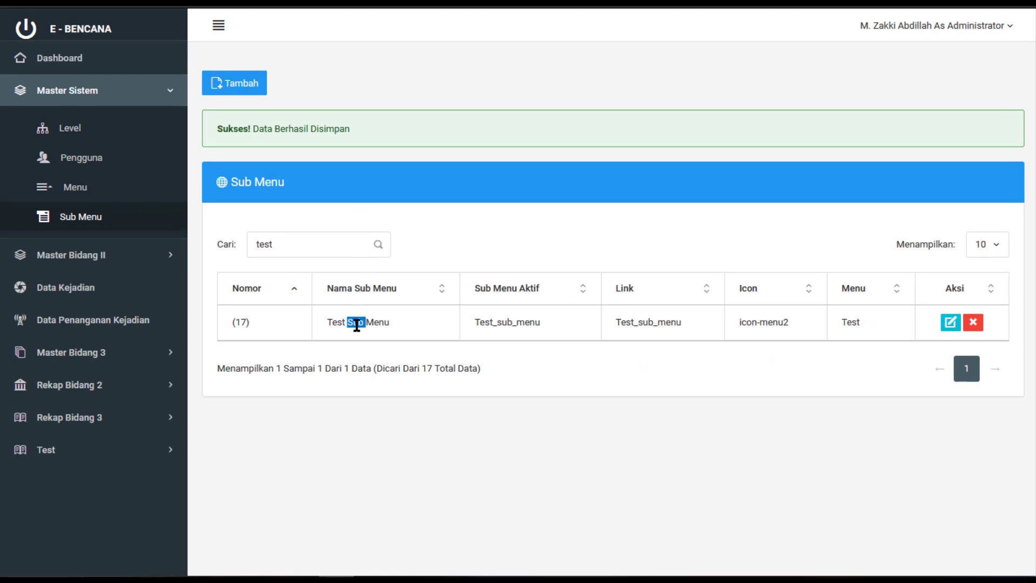
double_click(502, 322)
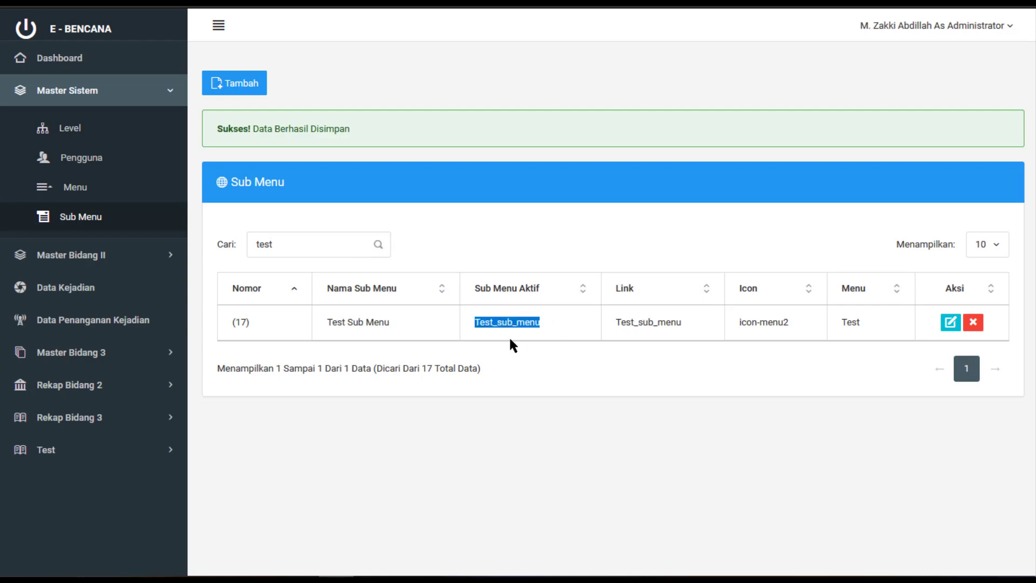
double_click(637, 322)
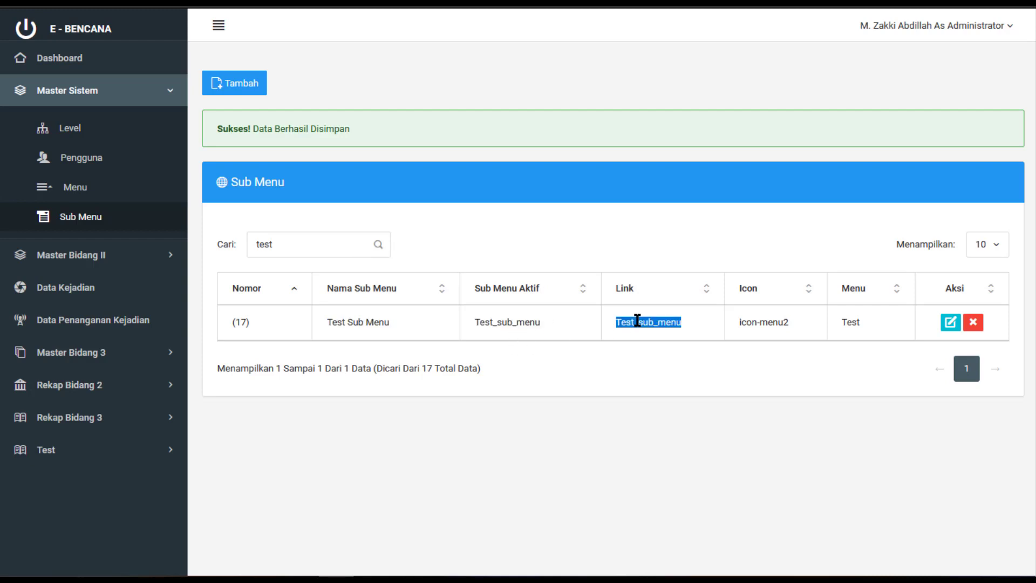
drag(788, 321, 739, 323)
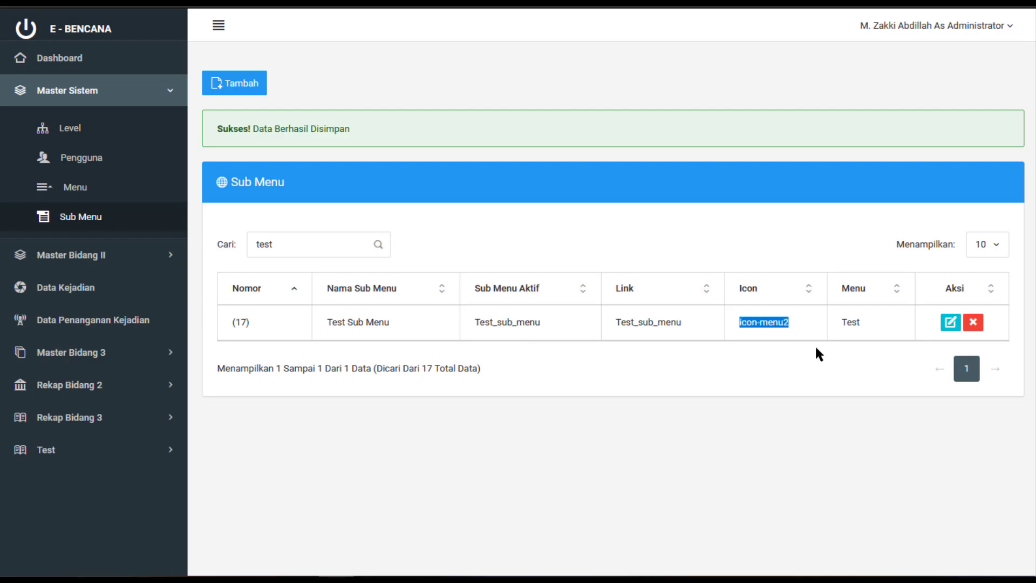
double_click(856, 322)
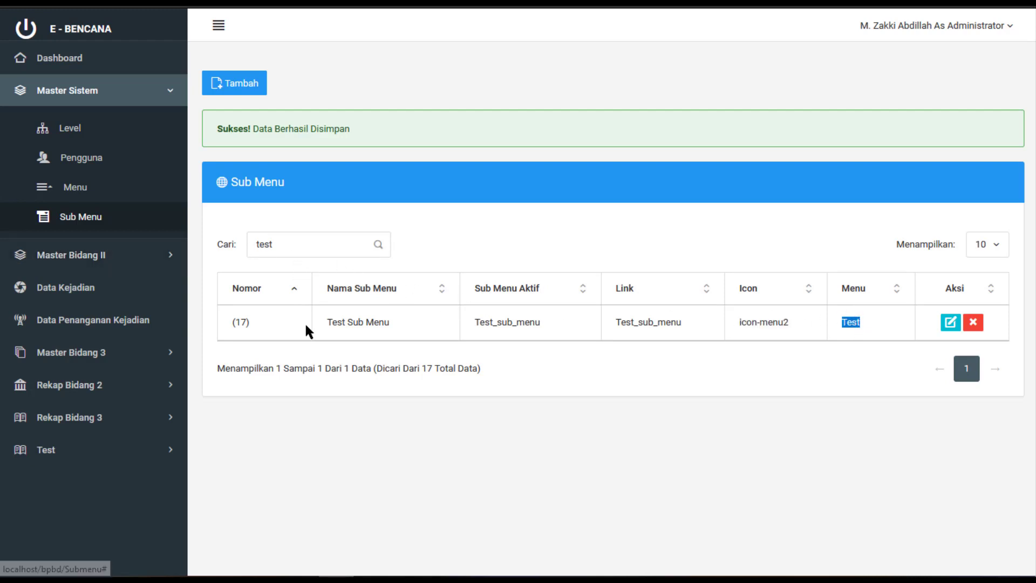
click(166, 451)
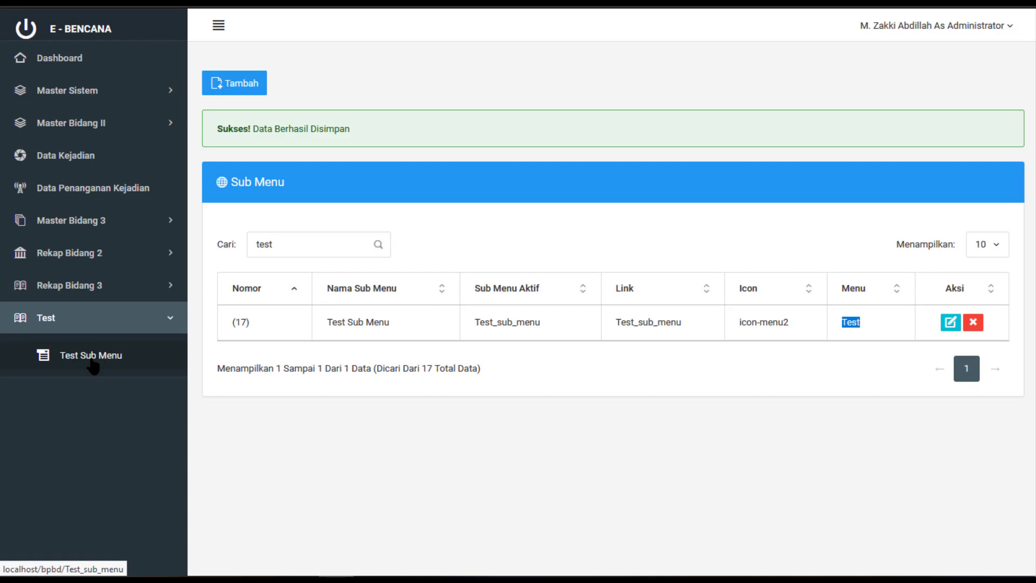
click(94, 367)
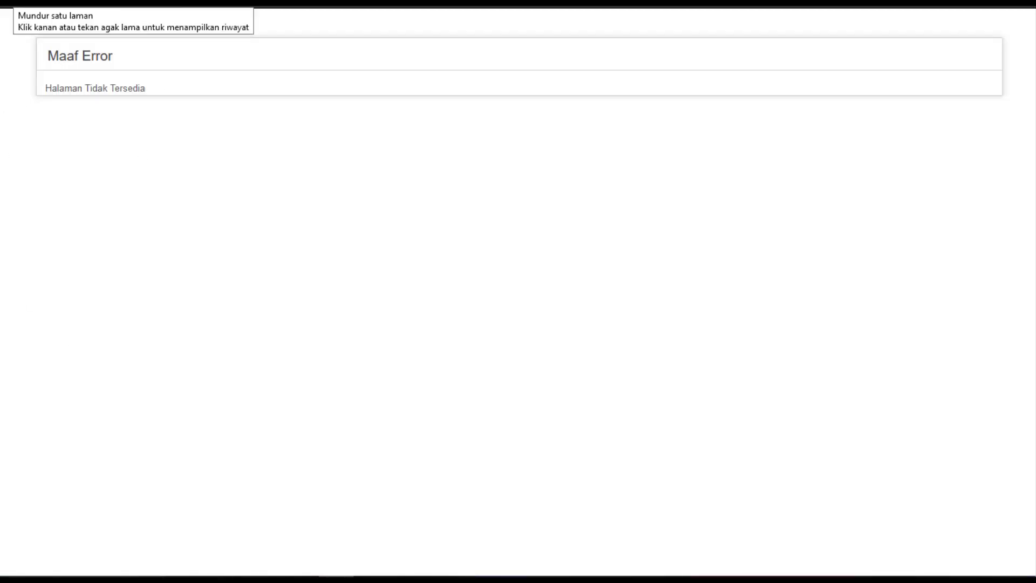
click(11, 4)
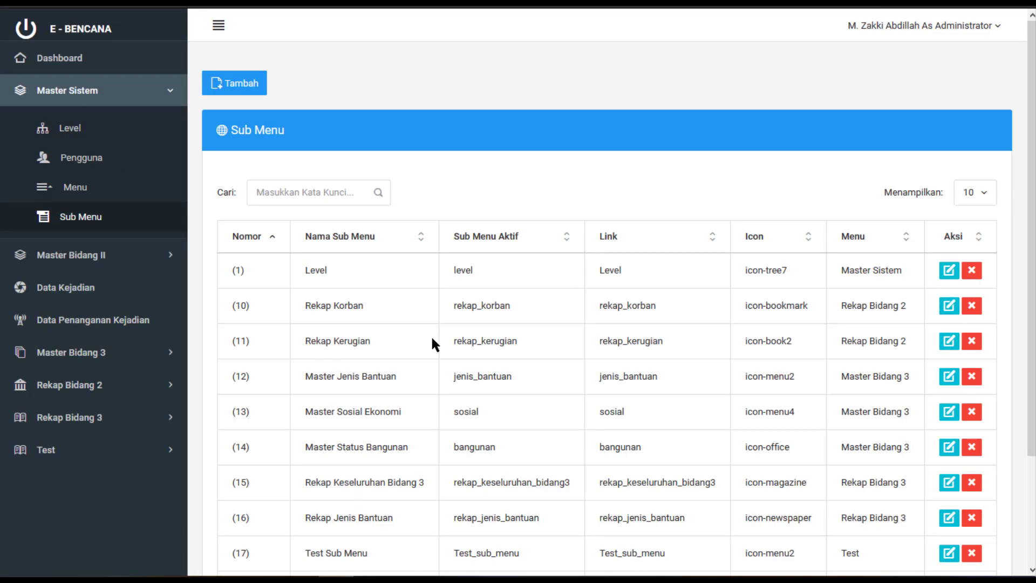
scroll(430, 334, down, 3)
scroll(430, 335, up, 3)
Search for 'test' and rename Test Sub Menu to 'Test Sub Menu 2', saving it
scroll(398, 254, down, 3)
text(test)
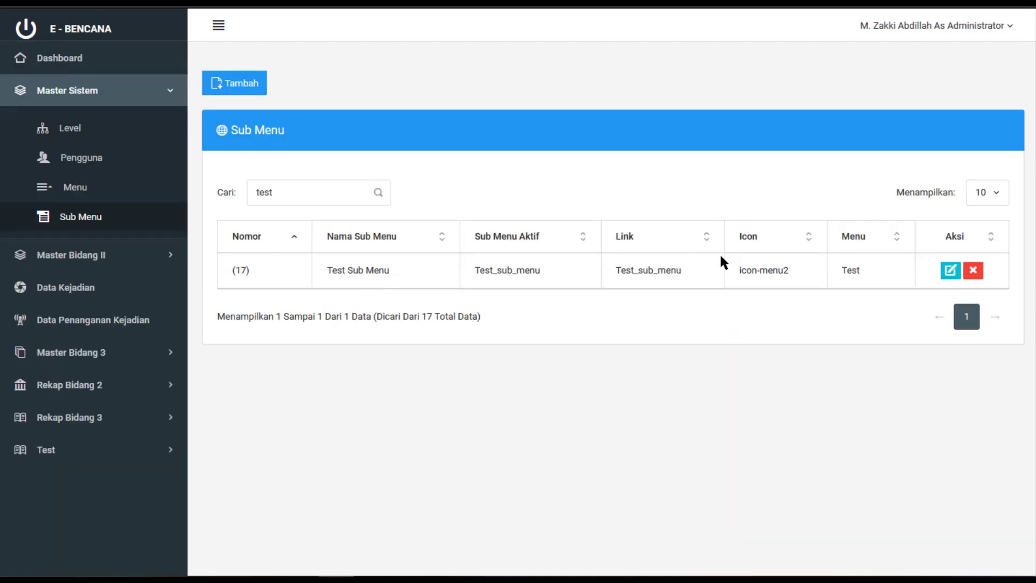
click(954, 274)
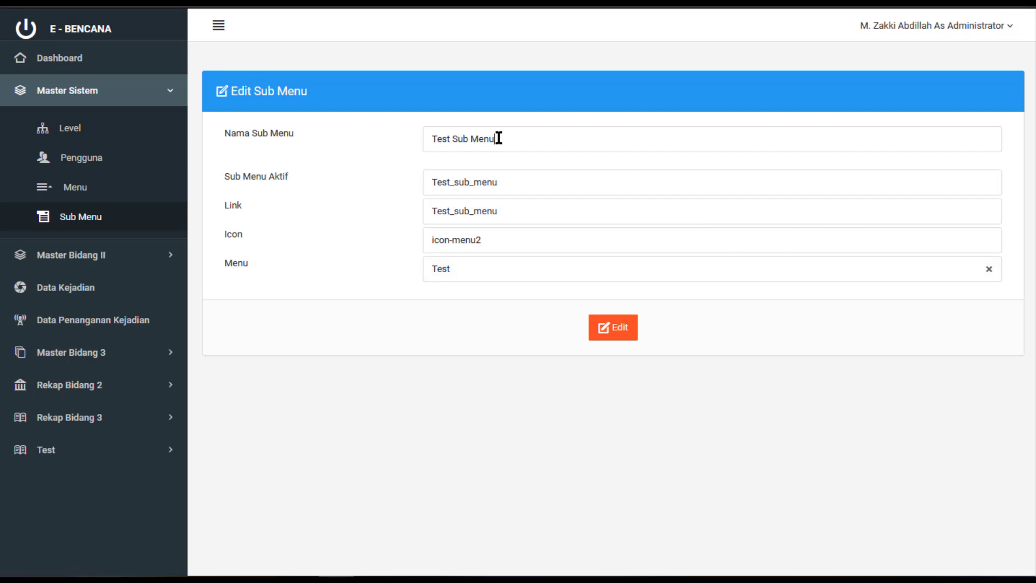
text(2)
click(622, 331)
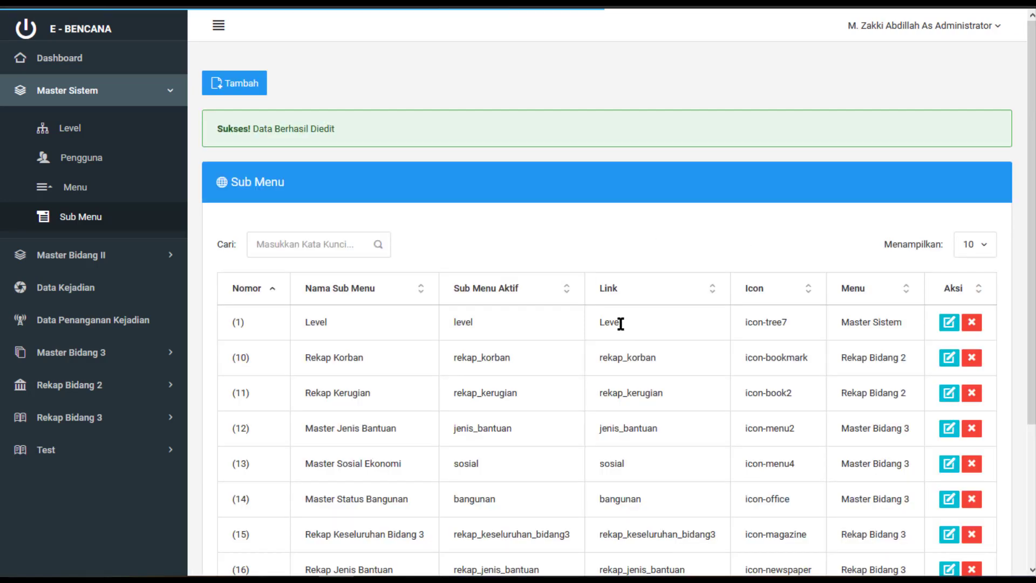
Delete Test Sub Menu 2 after searching 'test', then check the Test and Master Sistem sidebar sections
click(111, 448)
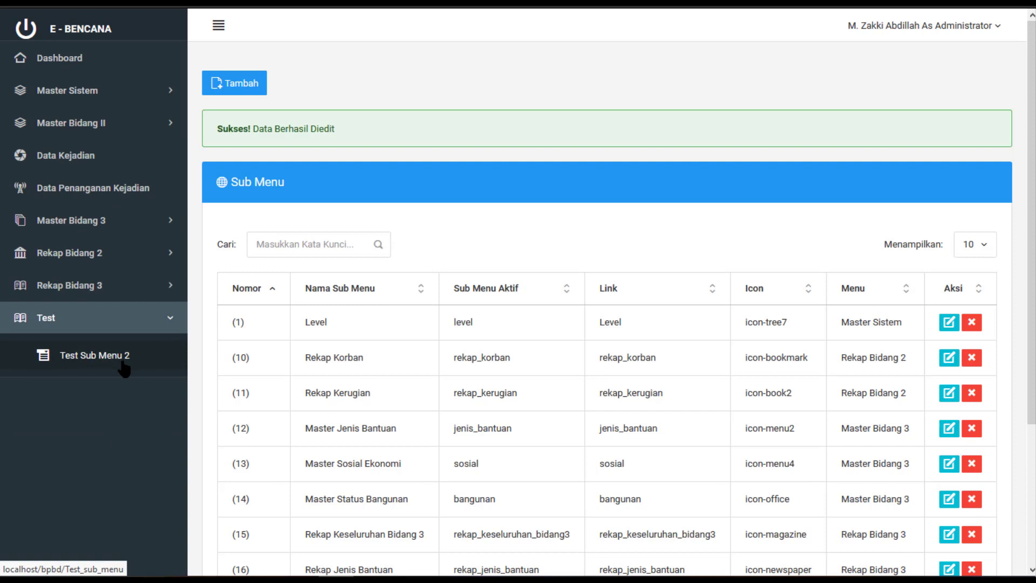
click(278, 248)
text(test)
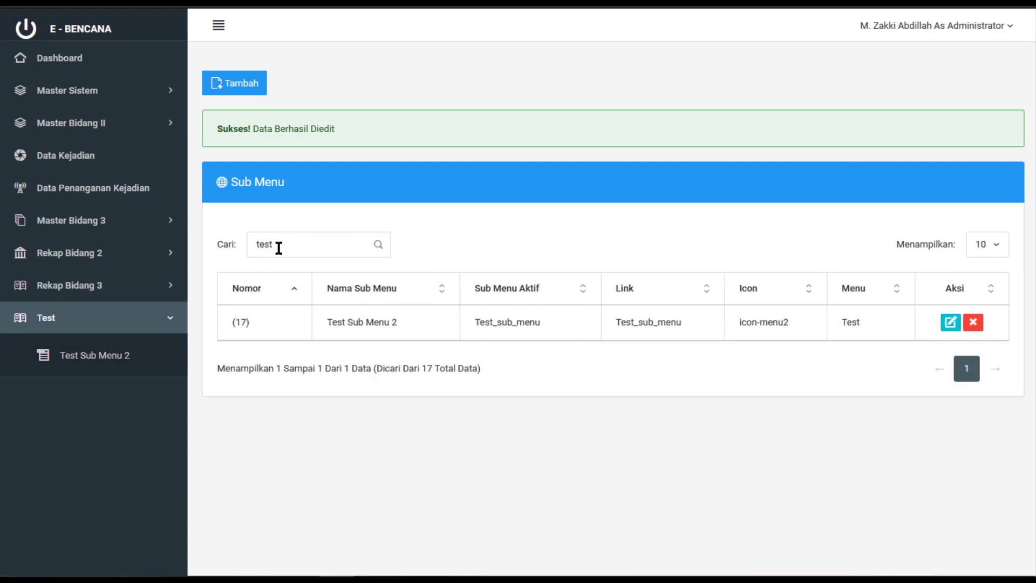
click(973, 322)
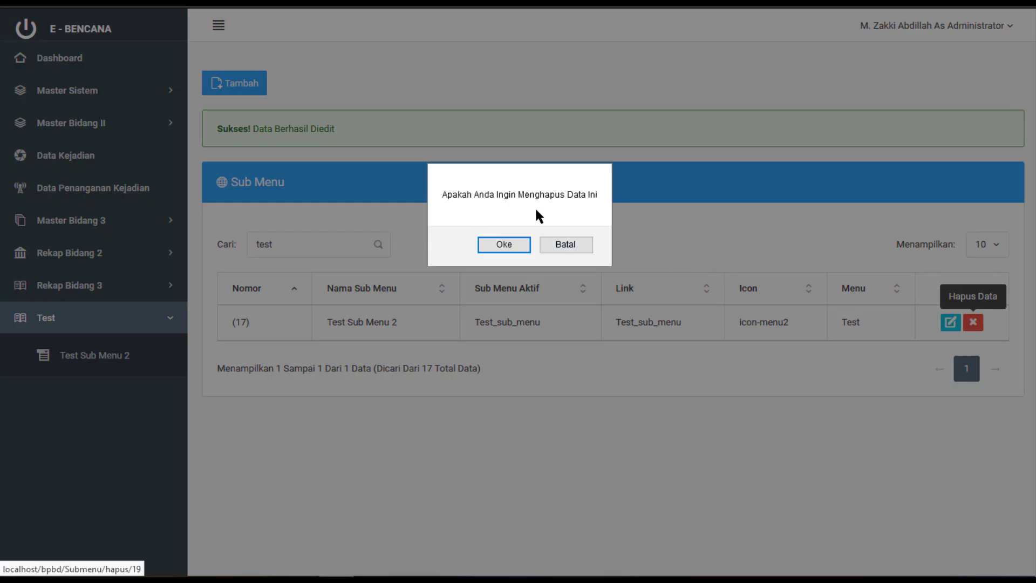
click(522, 243)
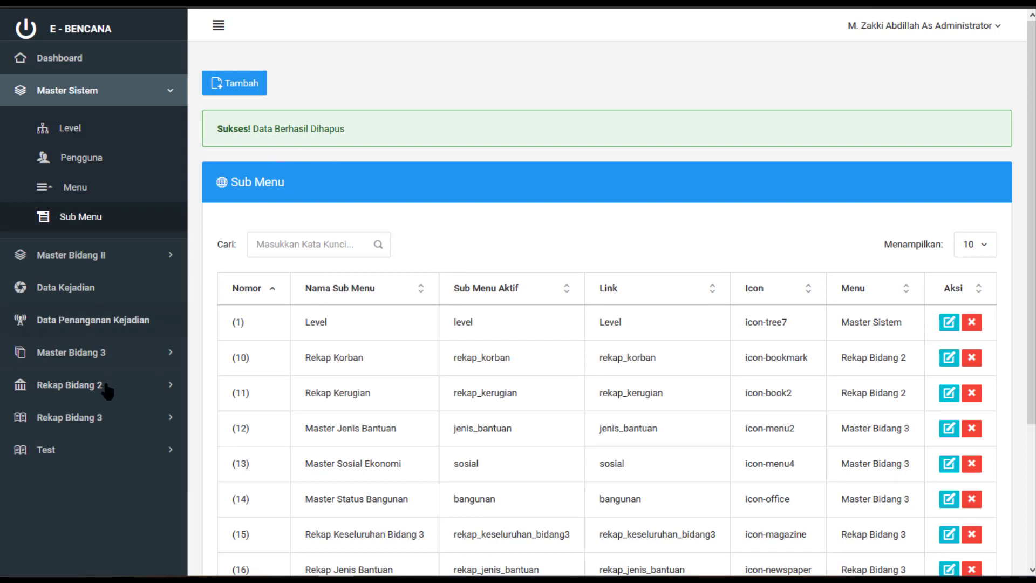
click(95, 450)
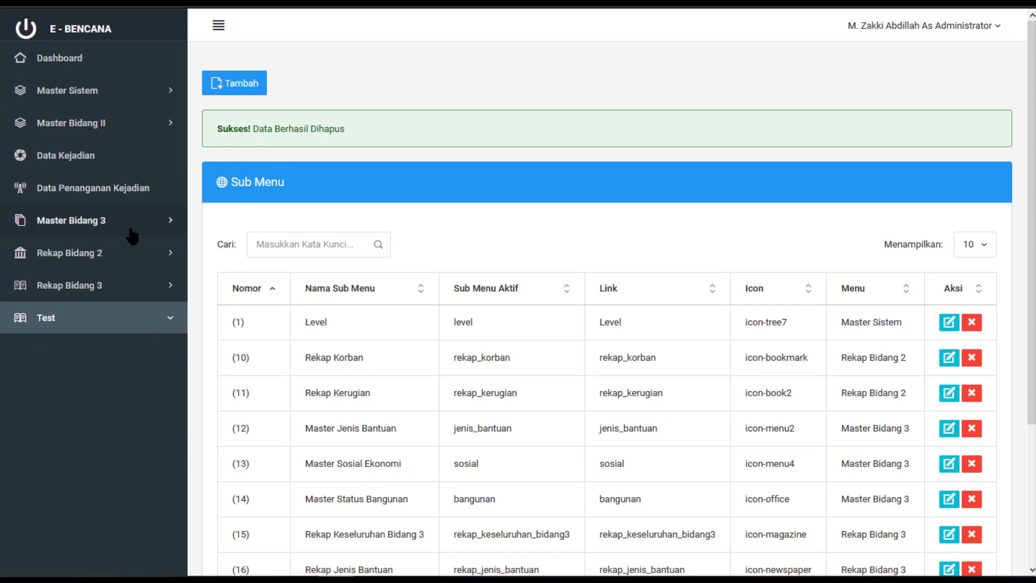
click(112, 96)
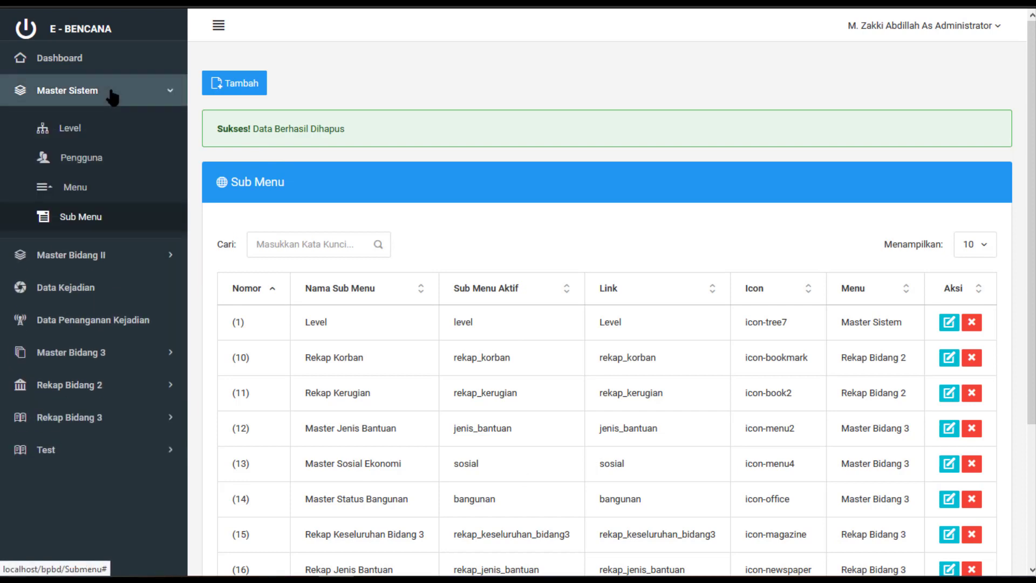
Search 'test' on the Menu page and delete the Test menu, confirming with Oke
click(86, 189)
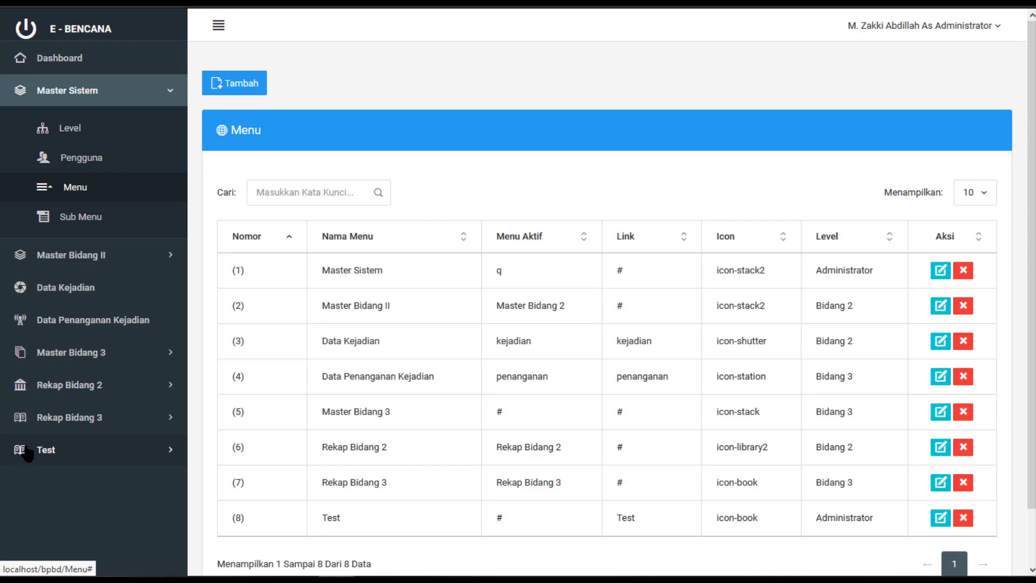
text(test)
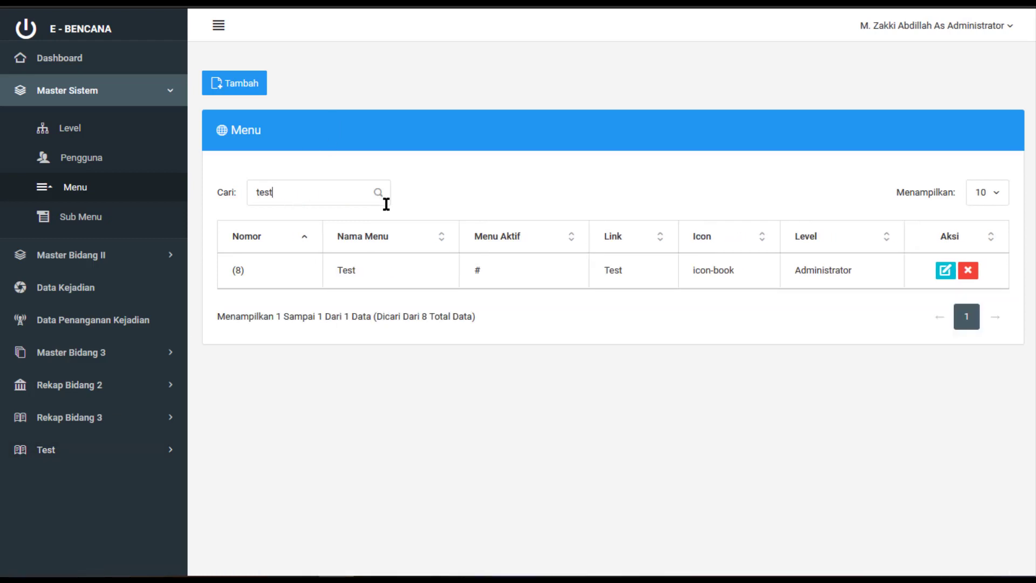
click(968, 273)
click(520, 244)
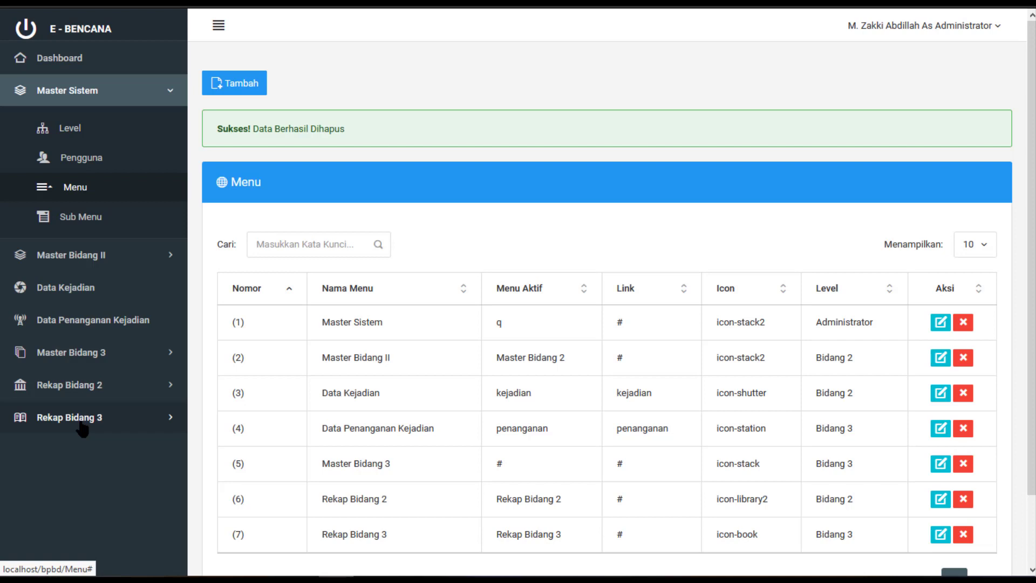
Toggle the Master Sistem sidebar section to confirm Test is gone from navigation
click(64, 96)
click(63, 96)
click(134, 97)
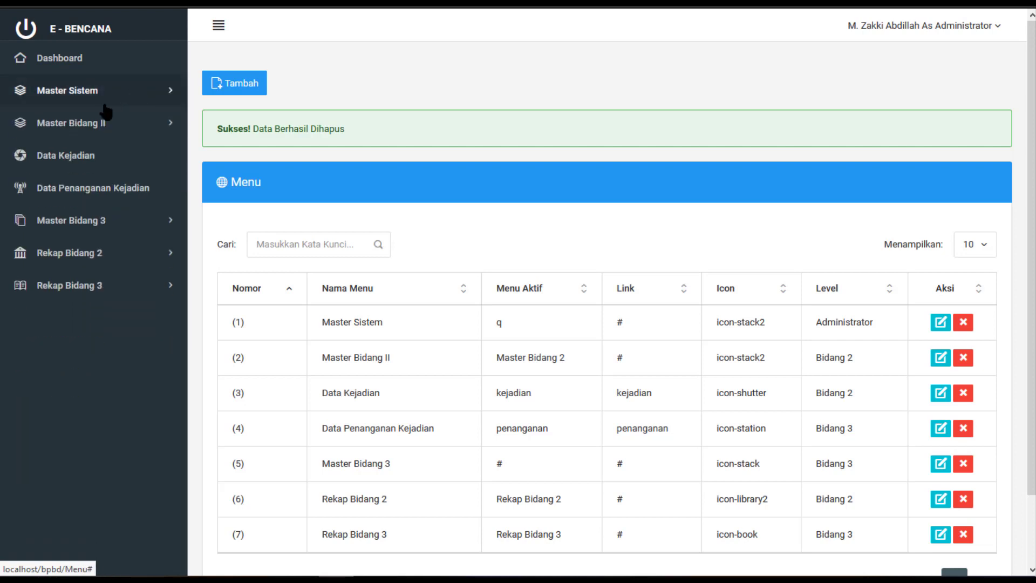
click(56, 97)
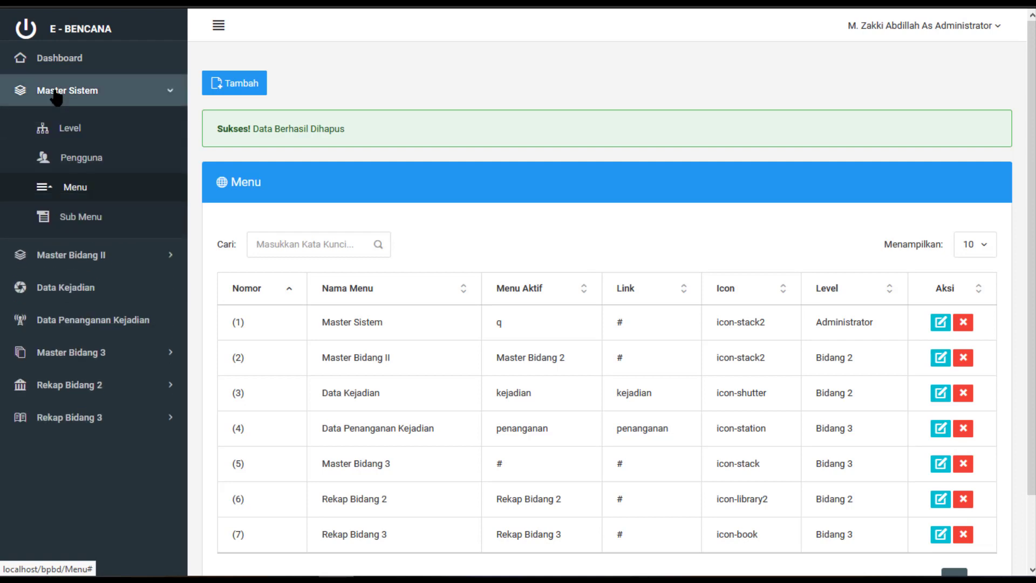
click(56, 94)
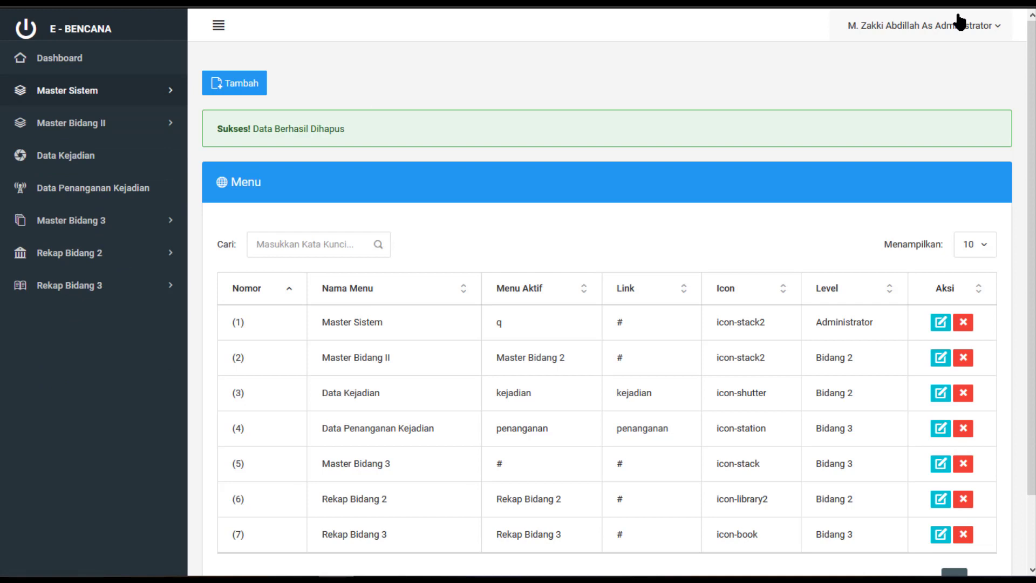
Log out of the administrator account and confirm the logout
click(958, 24)
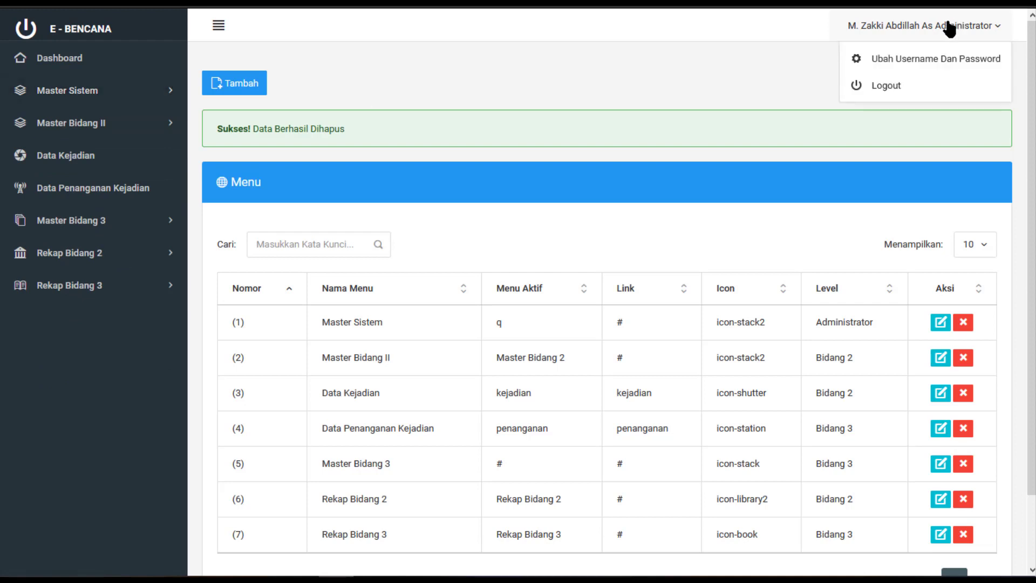
click(903, 87)
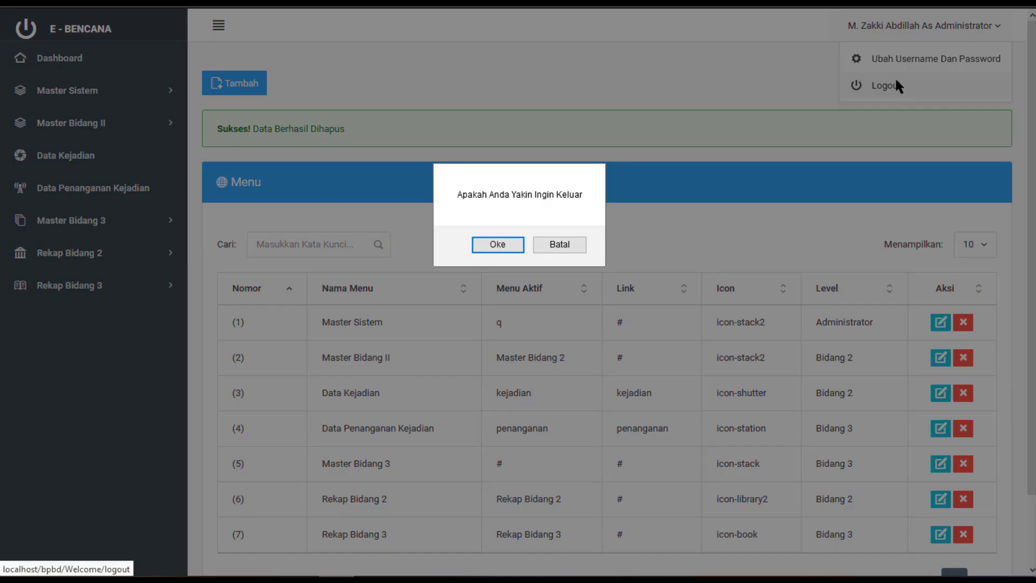
click(498, 244)
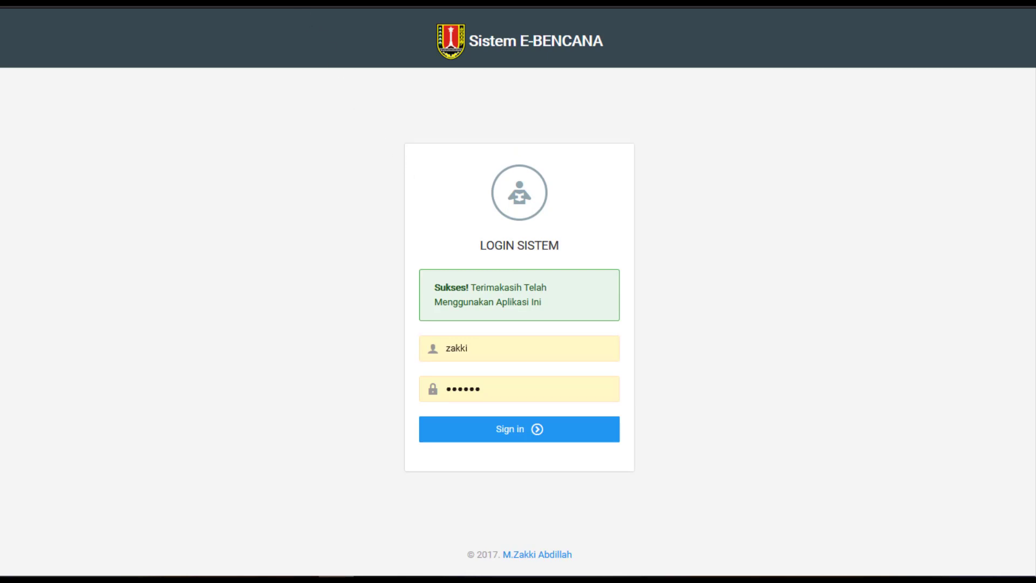
key(ctrl+l)
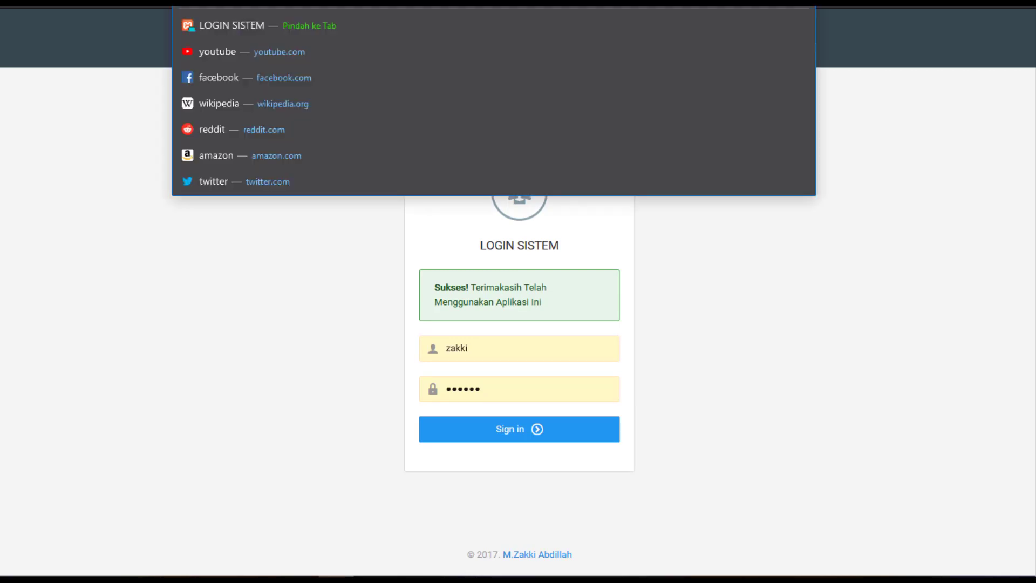
click(831, 251)
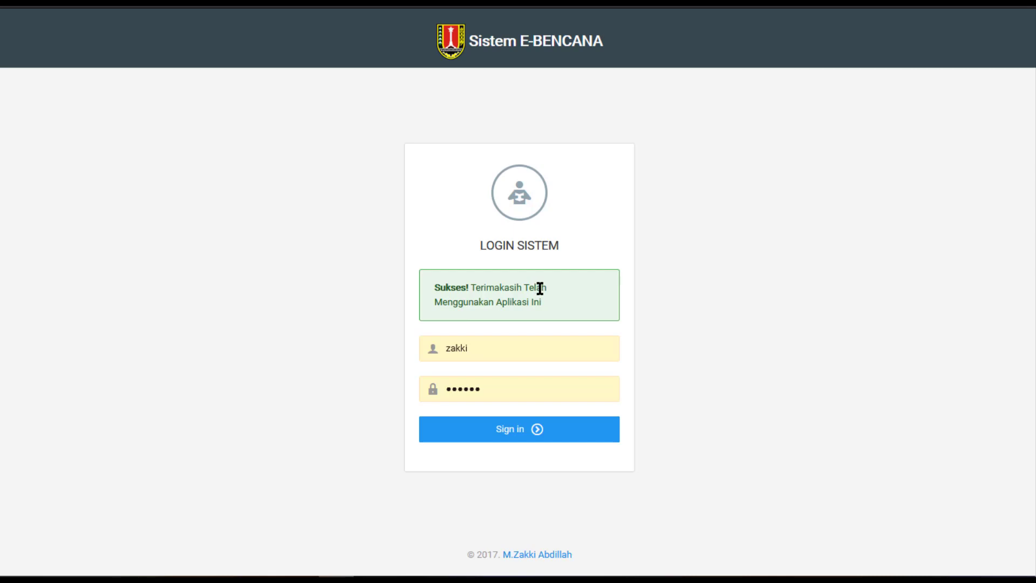
Sign in with the Bidang 2 user's username and password
double_click(524, 350)
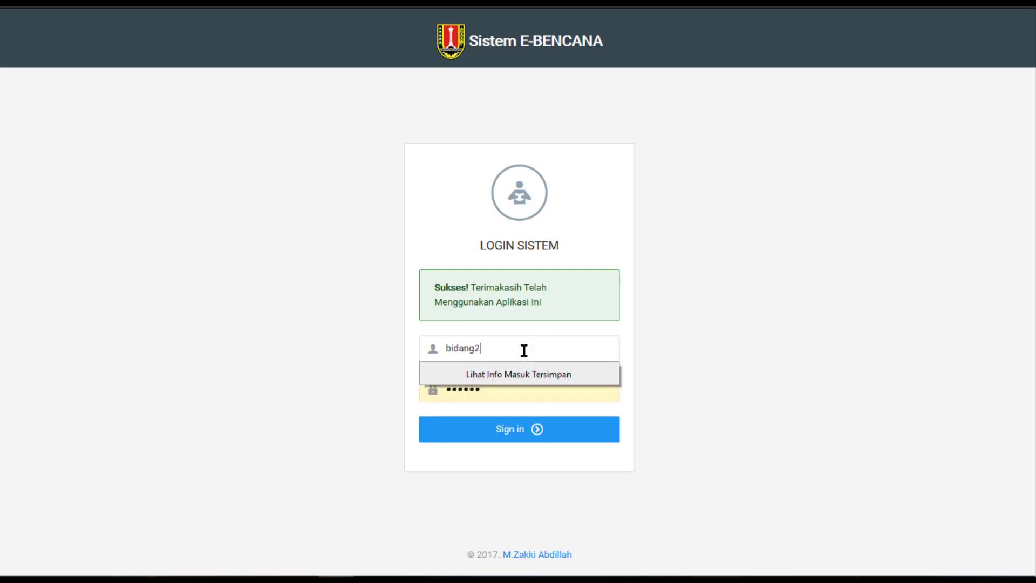
key(Tab)
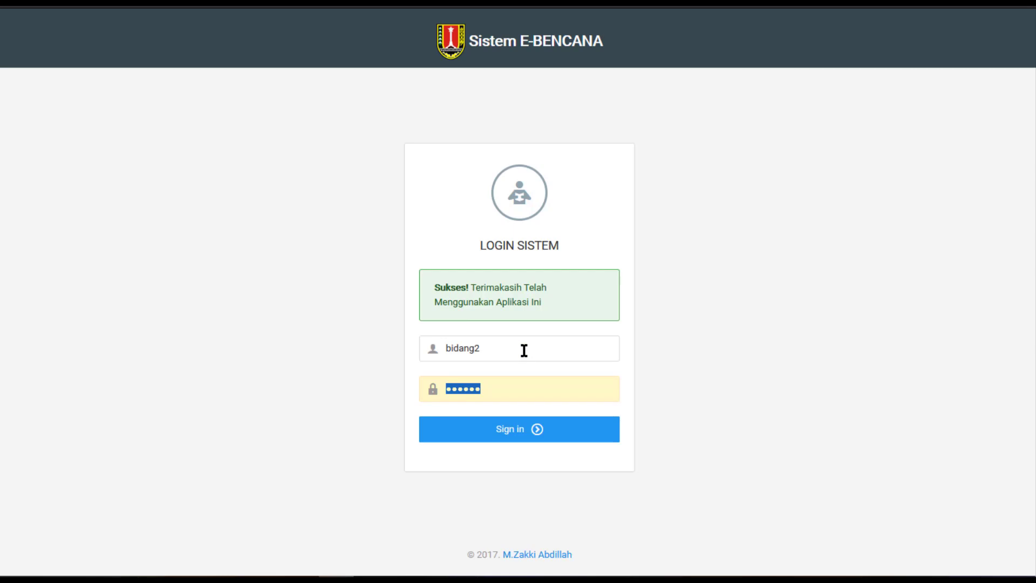
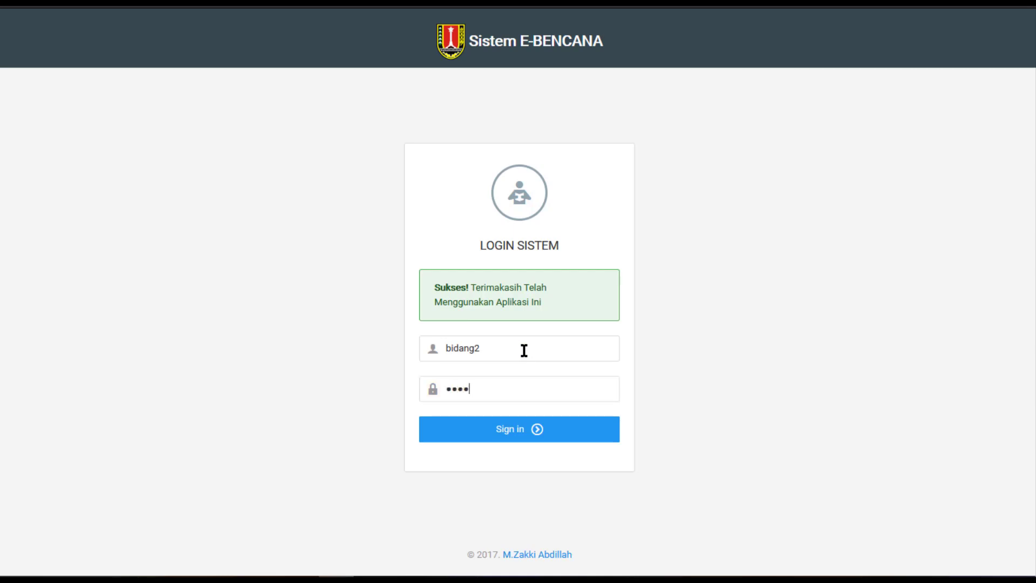
key(BackSpace)
key(BackSpace)
key(BackSpace)
key(BackSpace)
key(BackSpace)
key(BackSpace)
click(524, 430)
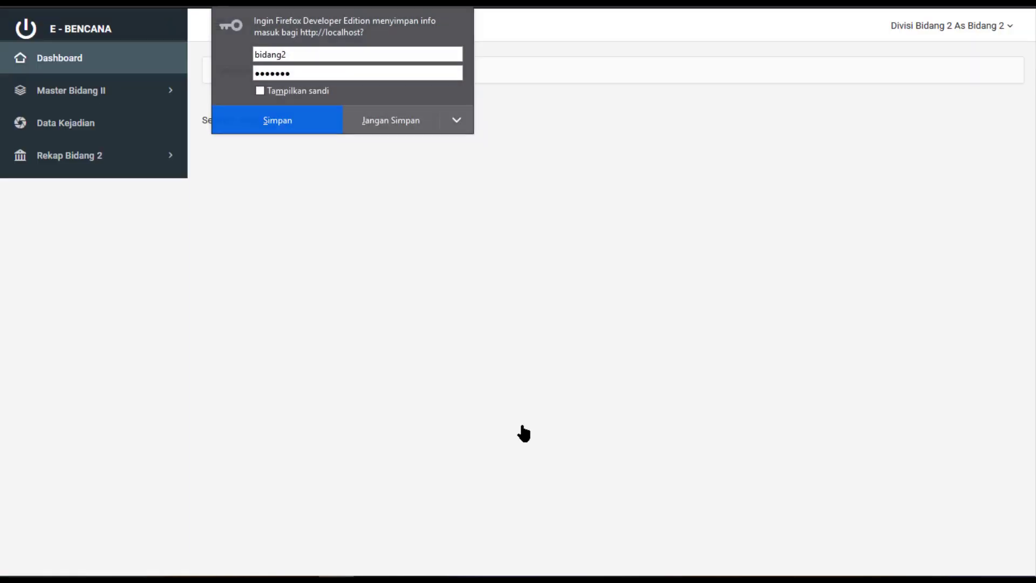
Decline Firefox's save-login prompt, expand Master Bidang II, and bring up the XMind mind map
click(412, 118)
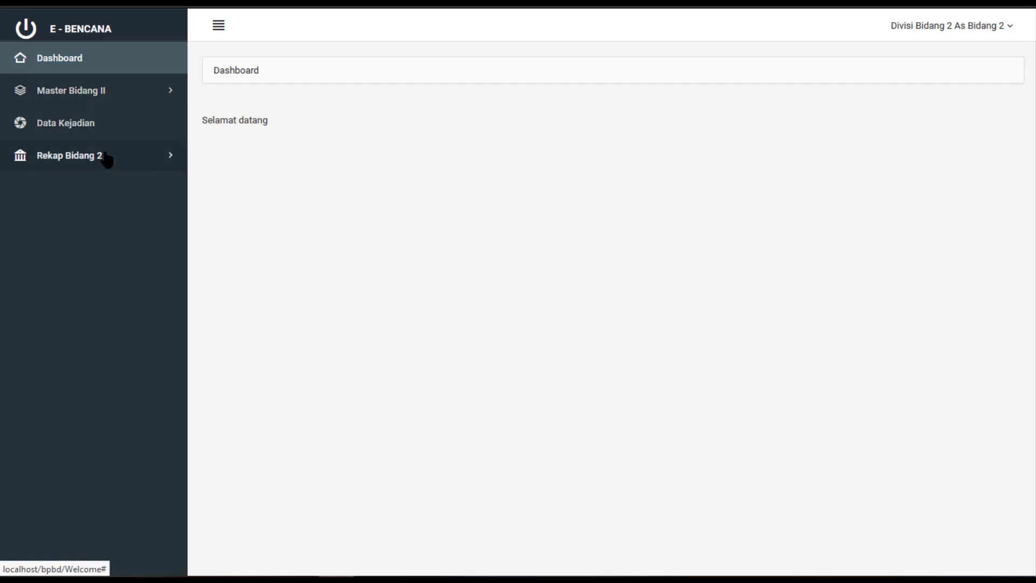
click(131, 102)
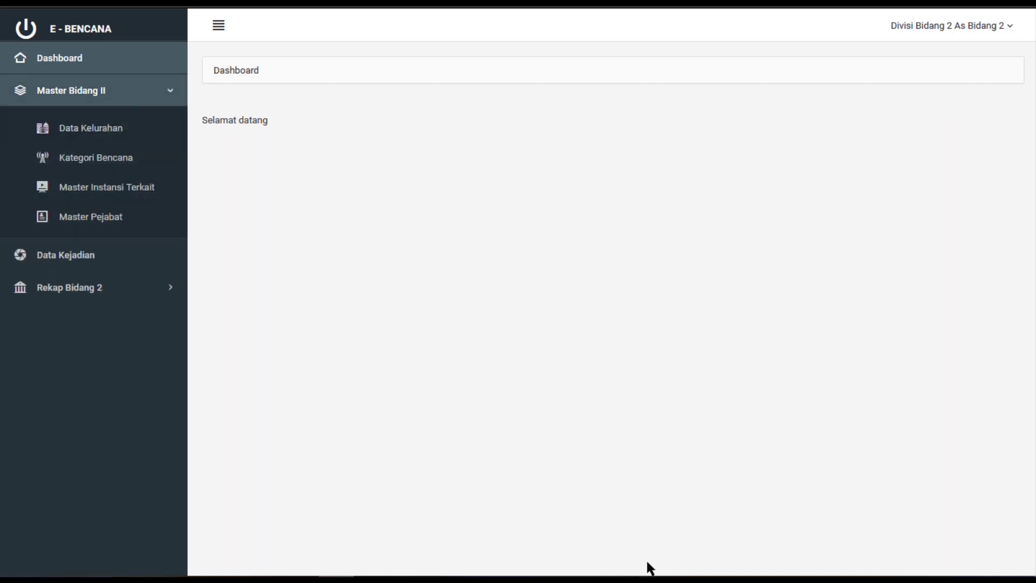
click(663, 580)
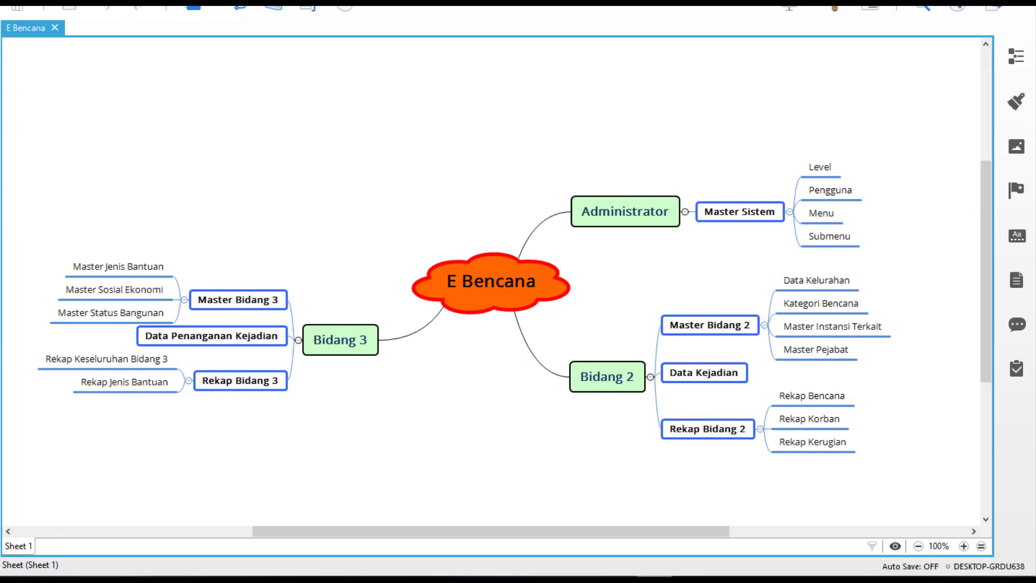
Highlight the Master Bidang 2 topic and its four subtopics in the XMind mind map
click(697, 331)
drag(787, 283, 821, 361)
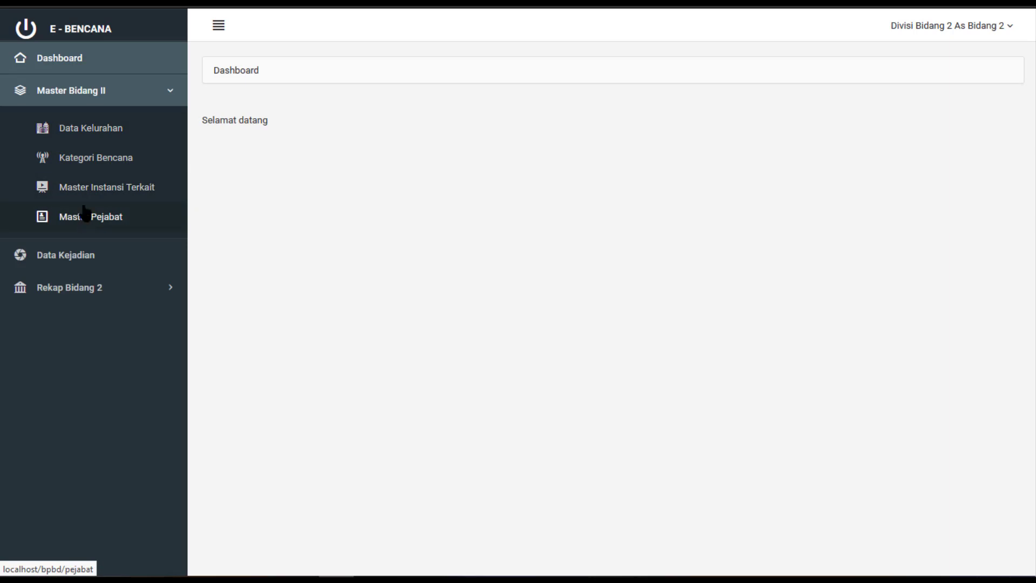
Open Master Bidang II > Data Kelurahan and scroll through the 177-kelurahan table
click(96, 139)
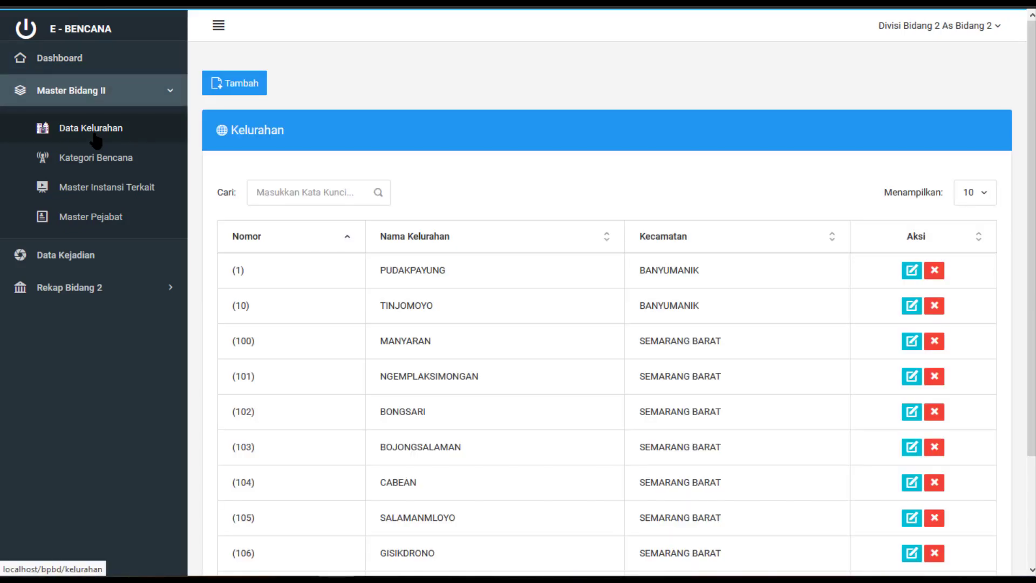
scroll(635, 318, down, 2)
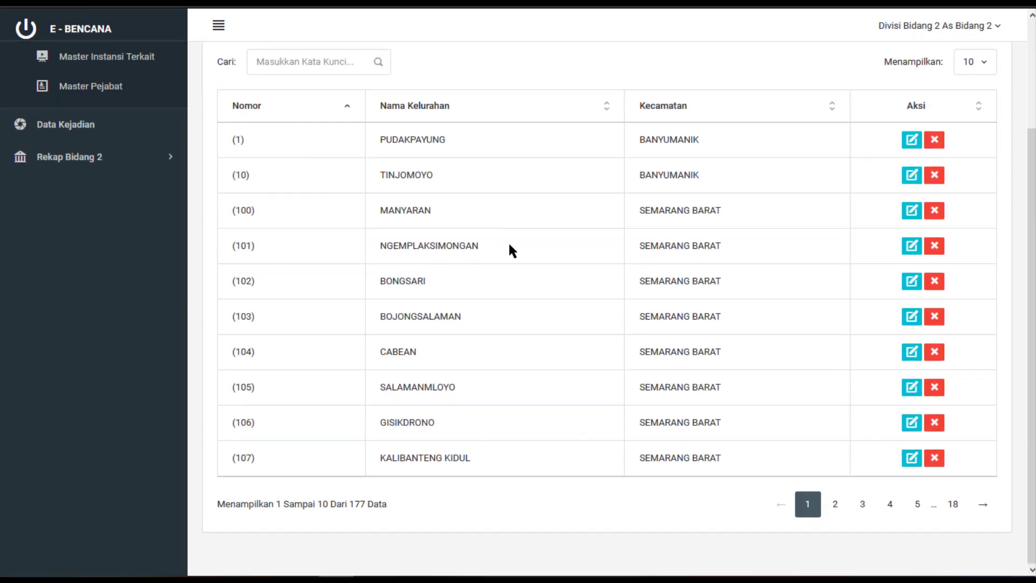
scroll(510, 247, up, 2)
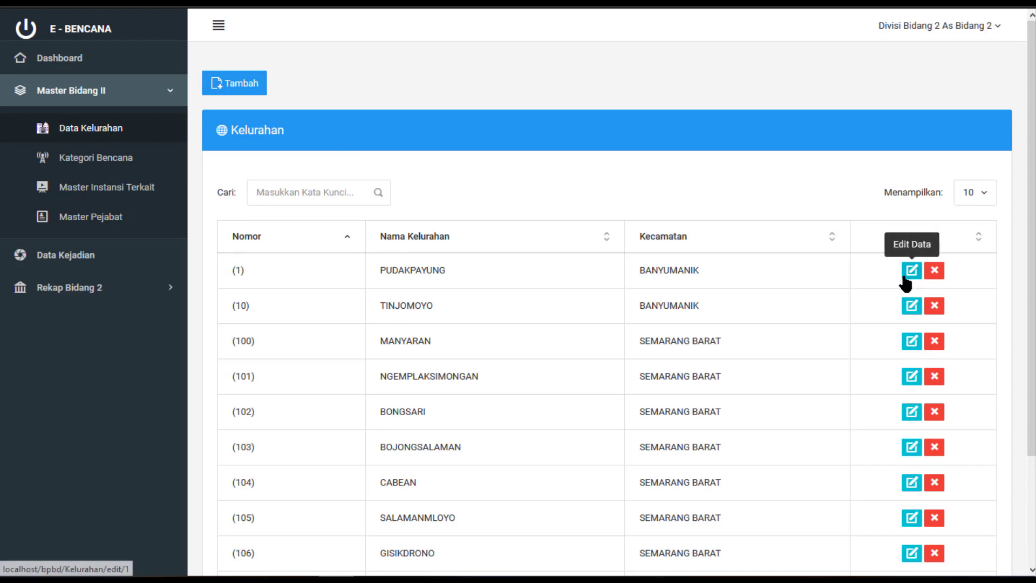
Add a new kelurahan named Desa Coba in kecamatan SEMARANG UTARA and save it
click(255, 95)
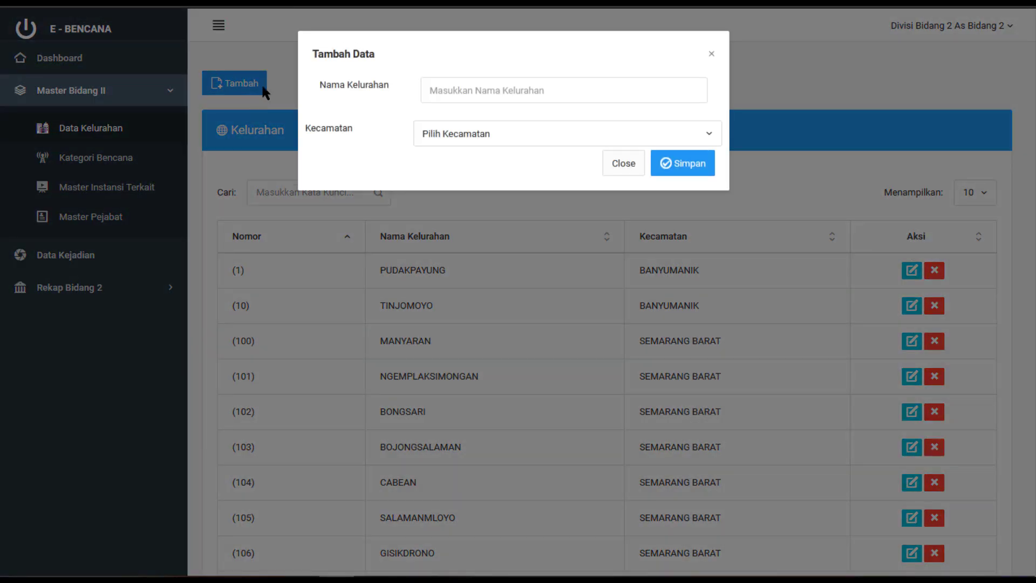
click(474, 95)
text(Desa Coba)
click(507, 133)
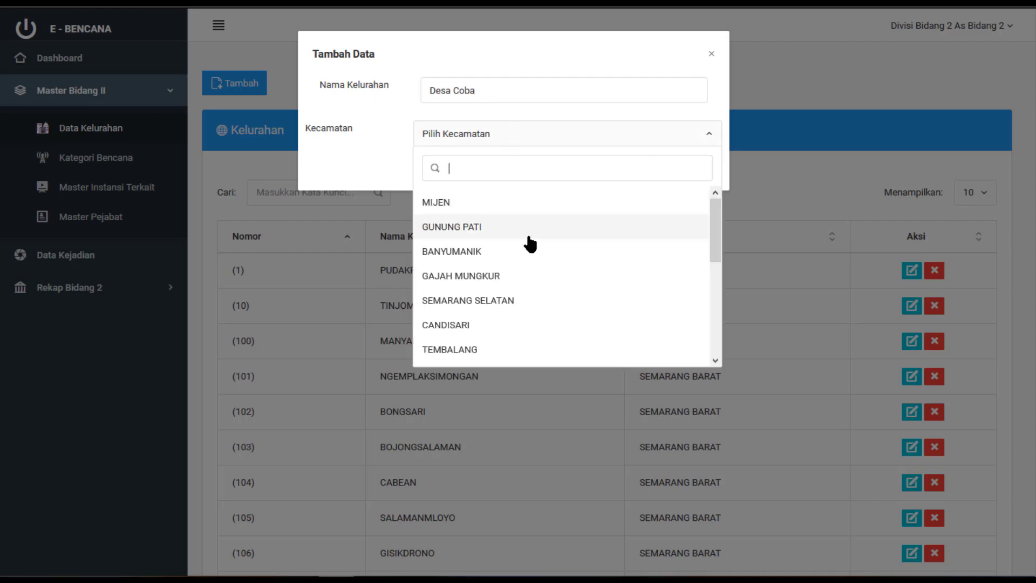
scroll(529, 244, down, 4)
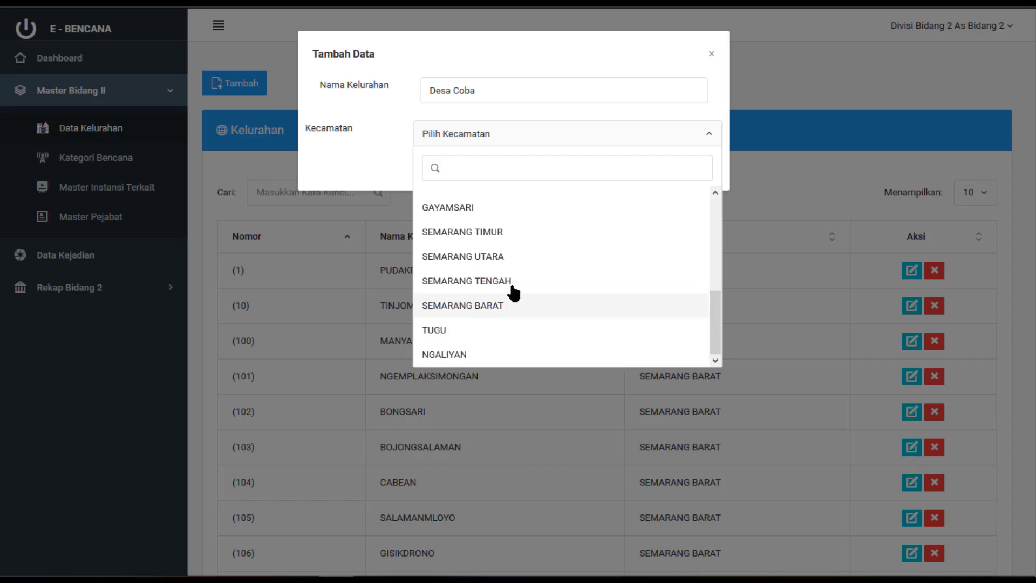
click(515, 257)
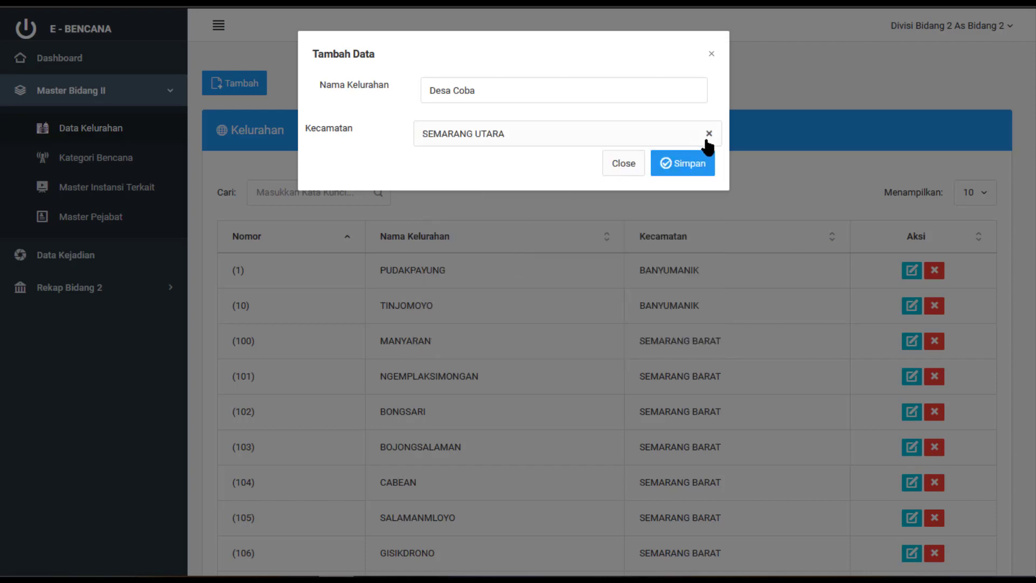
click(699, 163)
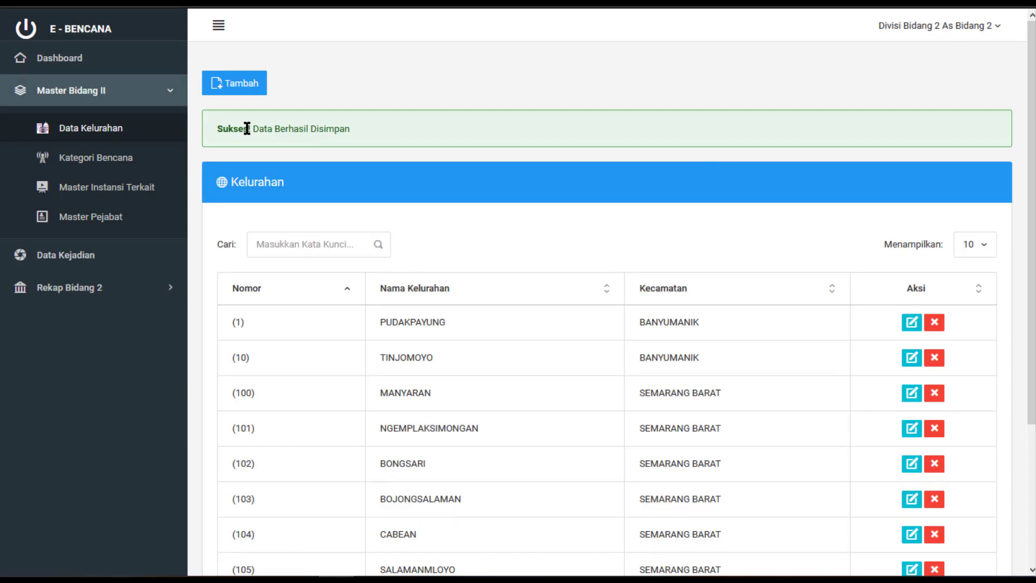
Search the kelurahan list, replacing 'tes' with 'cob' to show only Desa Coba
click(318, 244)
text(tes)
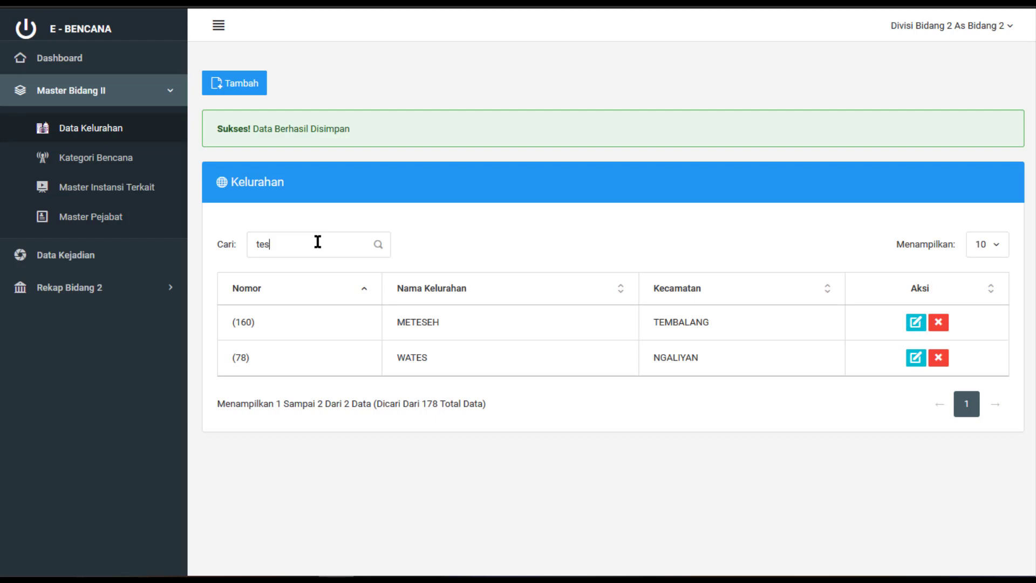
drag(317, 240, 221, 242)
text(cob)
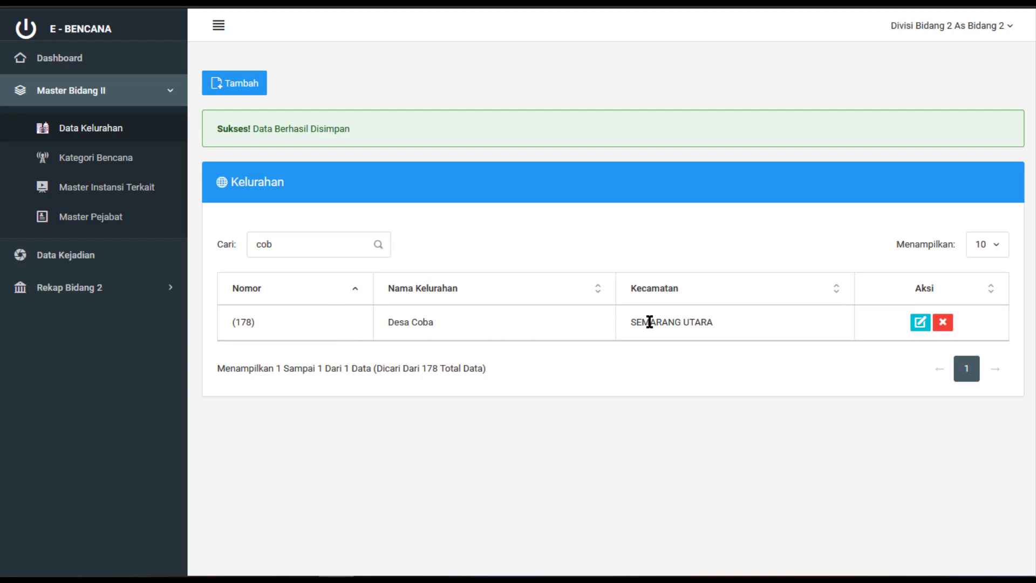
Rename Desa Coba to Desa Test, move it to kecamatan TEMBALANG, and save the edit
click(920, 323)
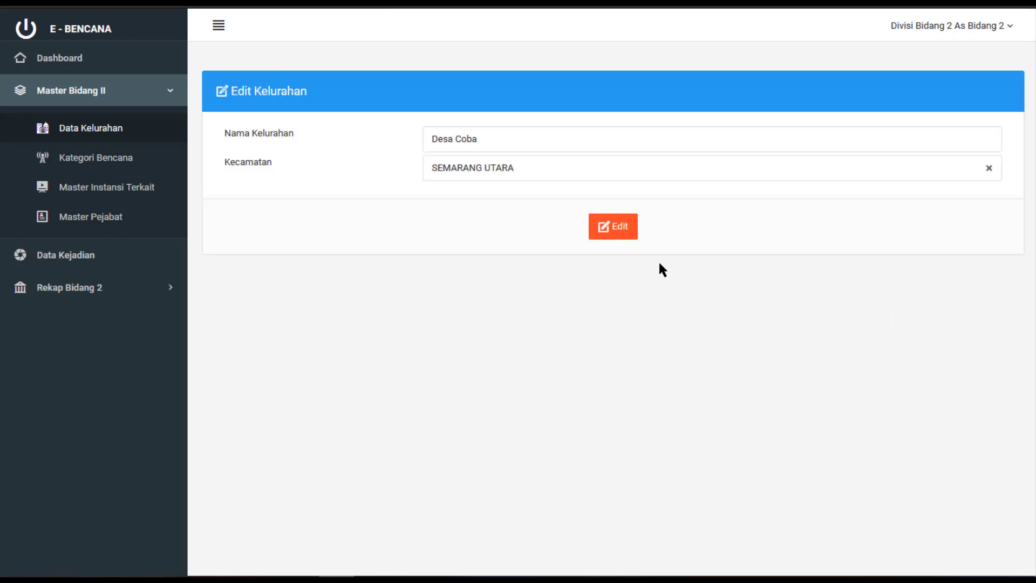
click(562, 167)
scroll(528, 254, up, 1)
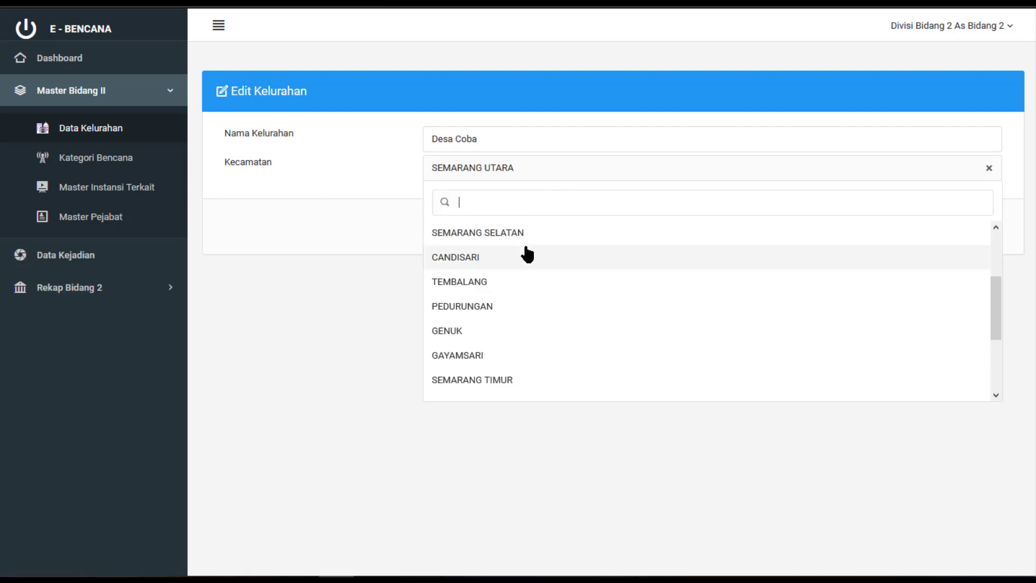
click(547, 140)
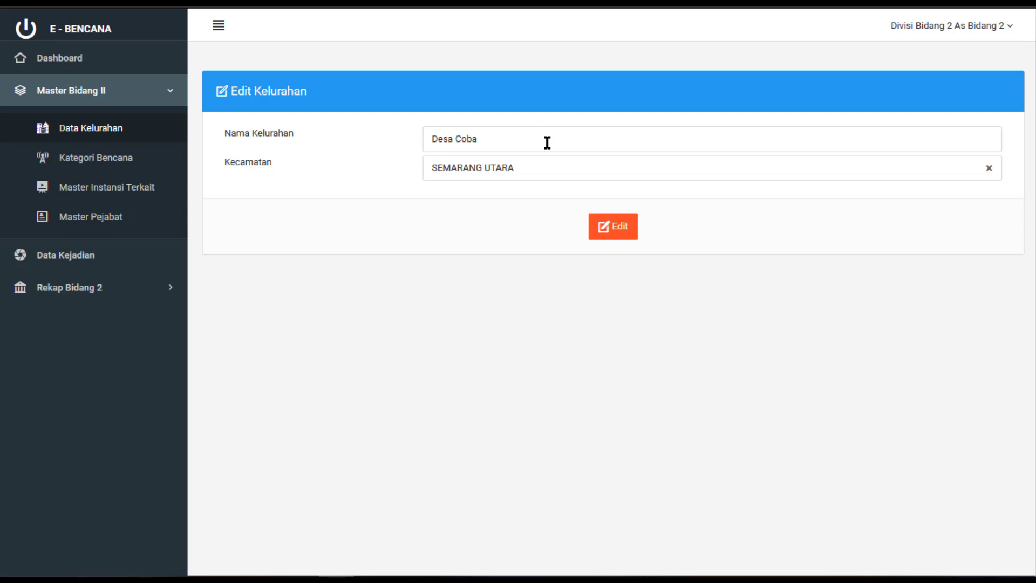
key(BackSpace)
key(BackSpace)
key(BackSpace)
key(BackSpace)
text(Test)
click(542, 167)
scroll(532, 259, up, 1)
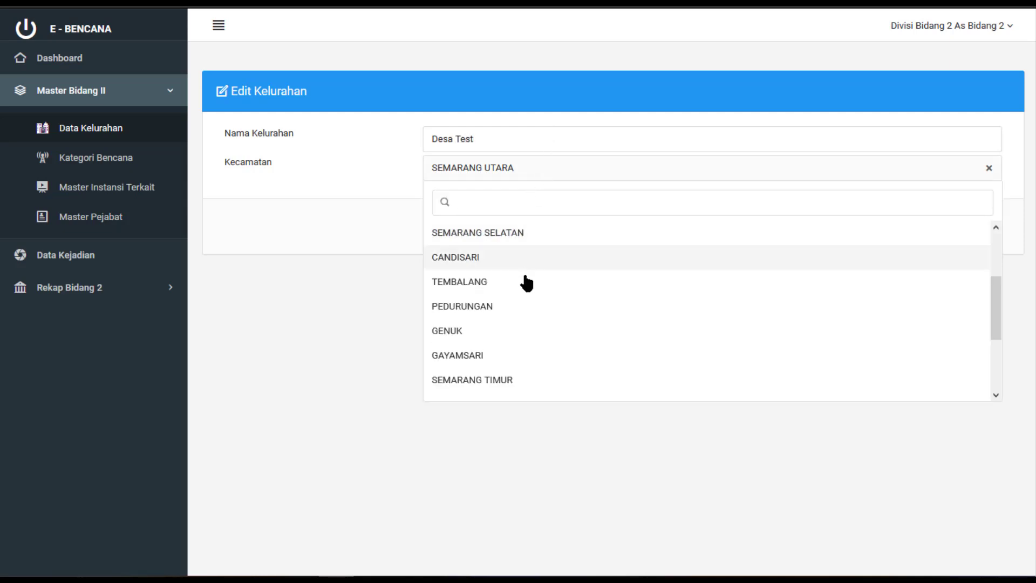
click(526, 283)
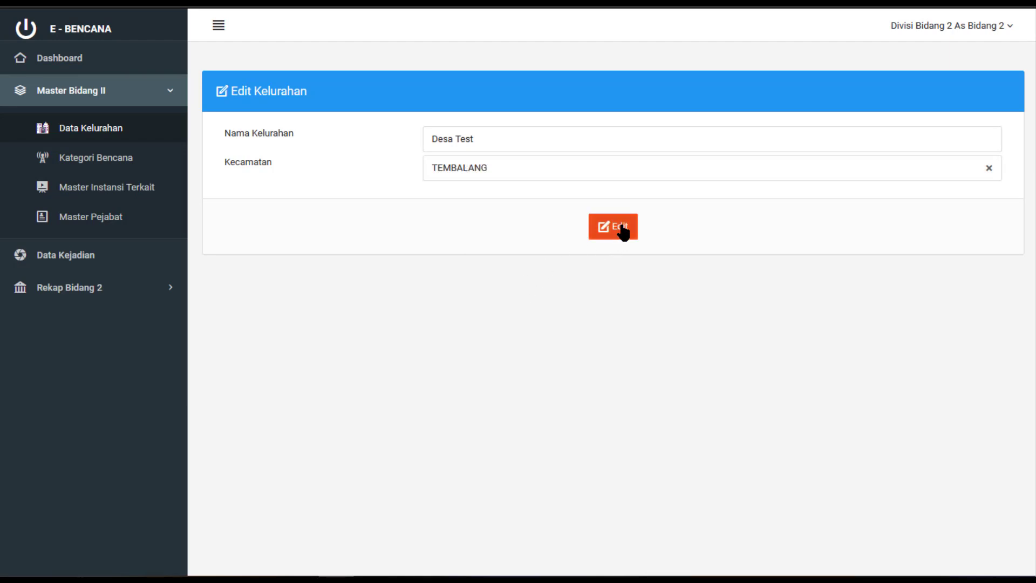
click(620, 232)
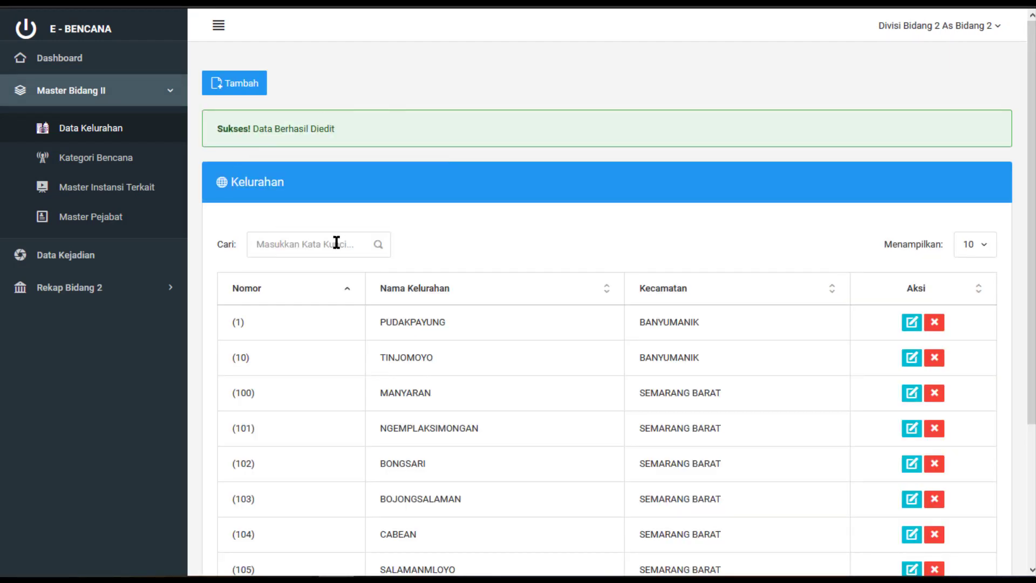
Change the Cari search from 'coba' to 'test' to find Desa Test
text(cob)
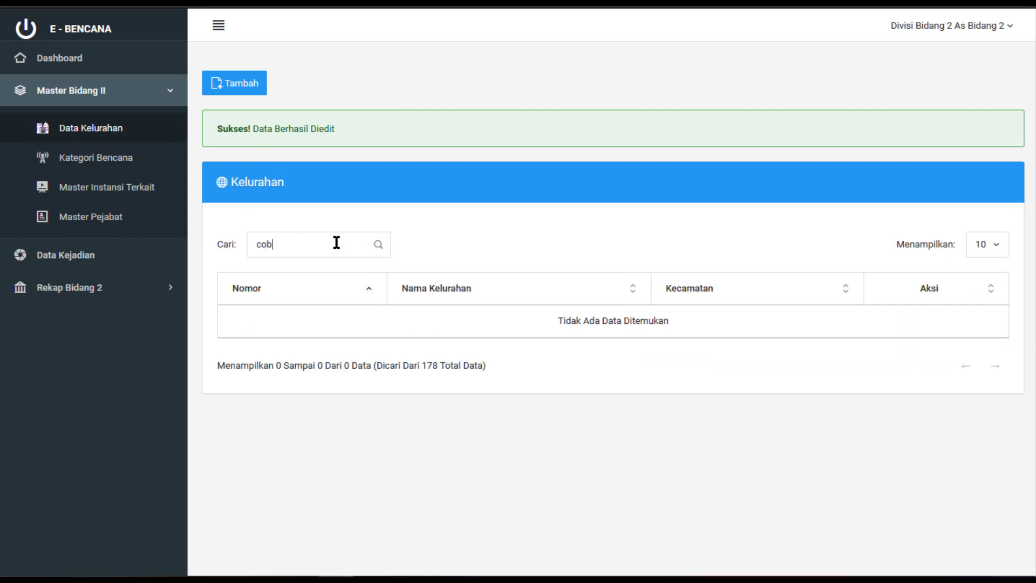
text(a)
key(BackSpace)
key(BackSpace)
key(BackSpace)
key(BackSpace)
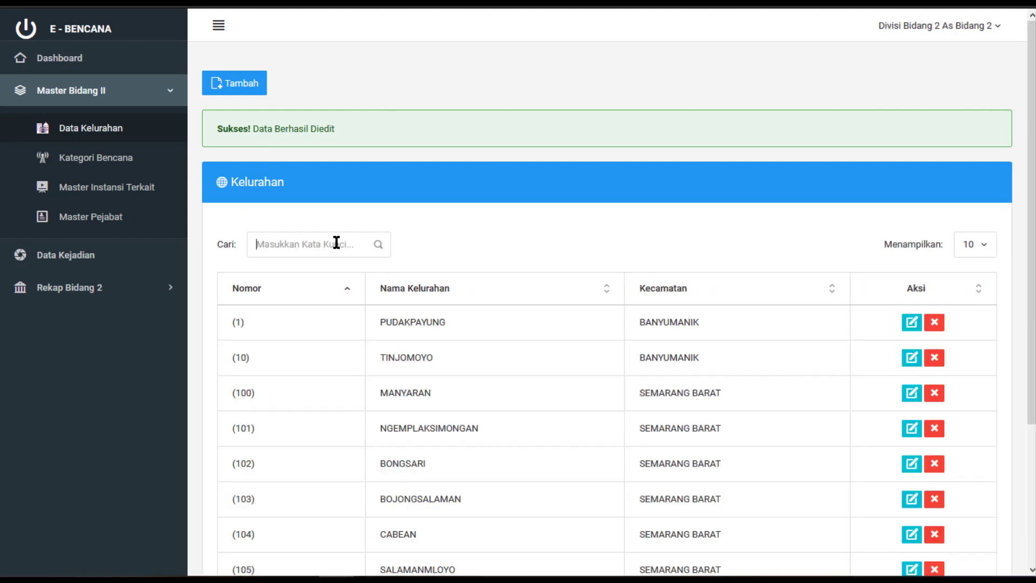
text(test)
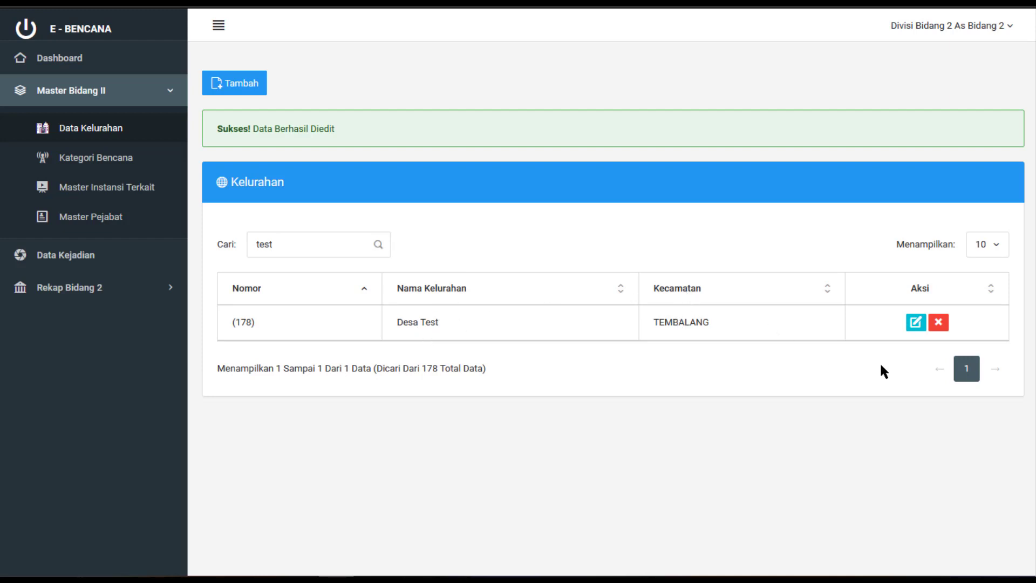
Delete the Desa Test village and confirm with Oke
click(942, 325)
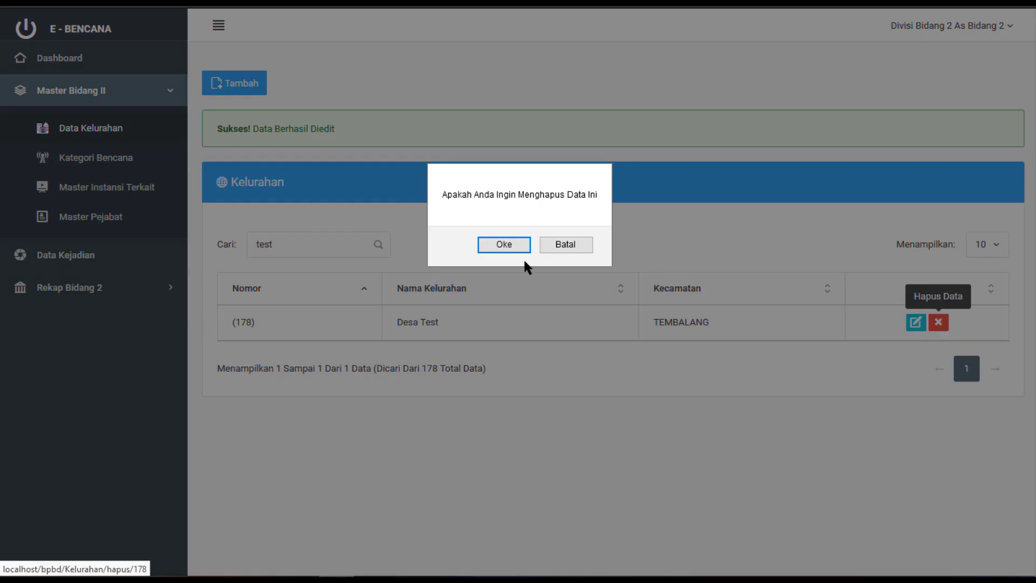
click(518, 246)
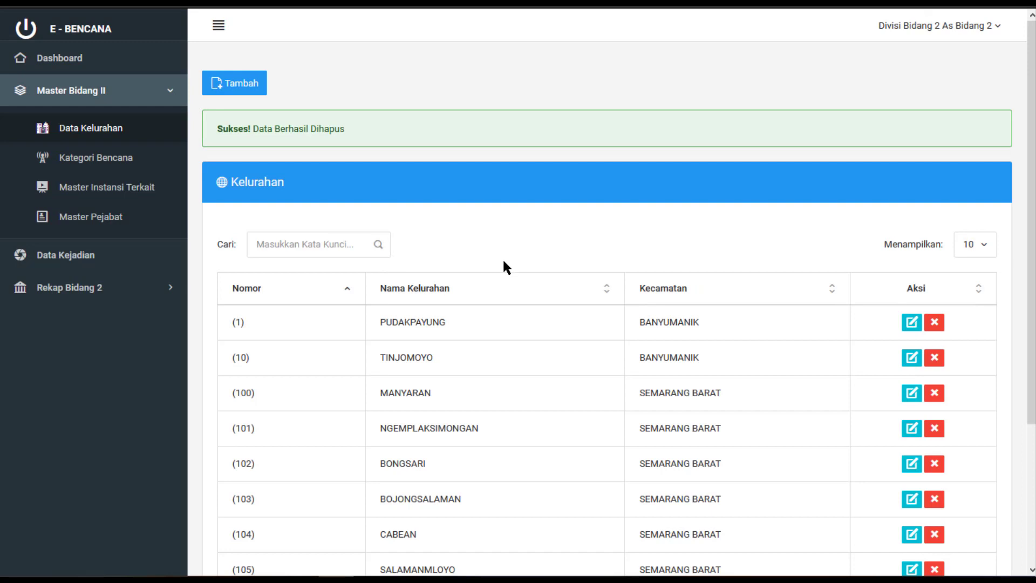
scroll(505, 267, down, 3)
scroll(505, 270, up, 3)
Open the Kategori Bencana list from the sidebar
click(139, 161)
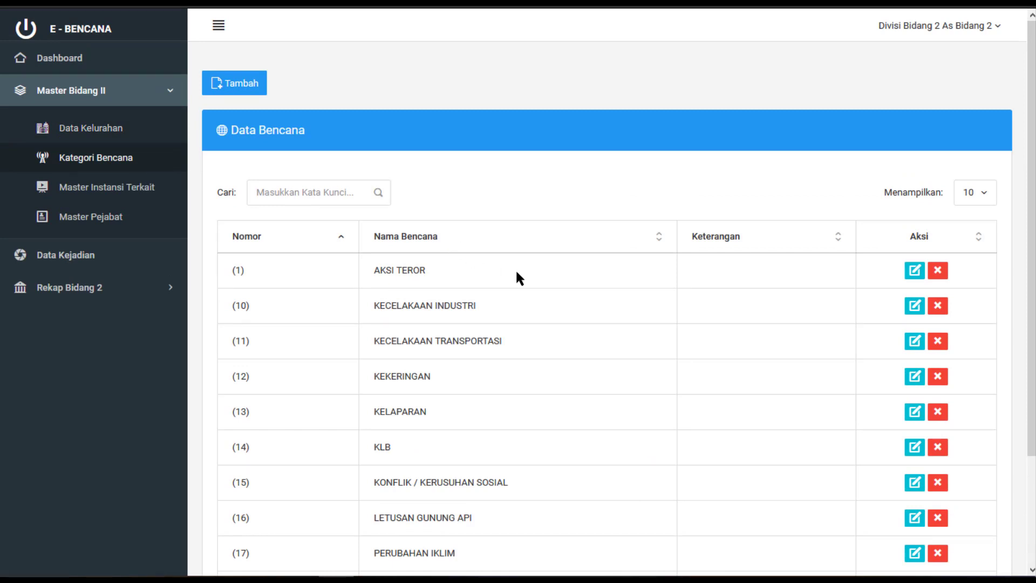
scroll(517, 277, down, 3)
scroll(516, 272, up, 1)
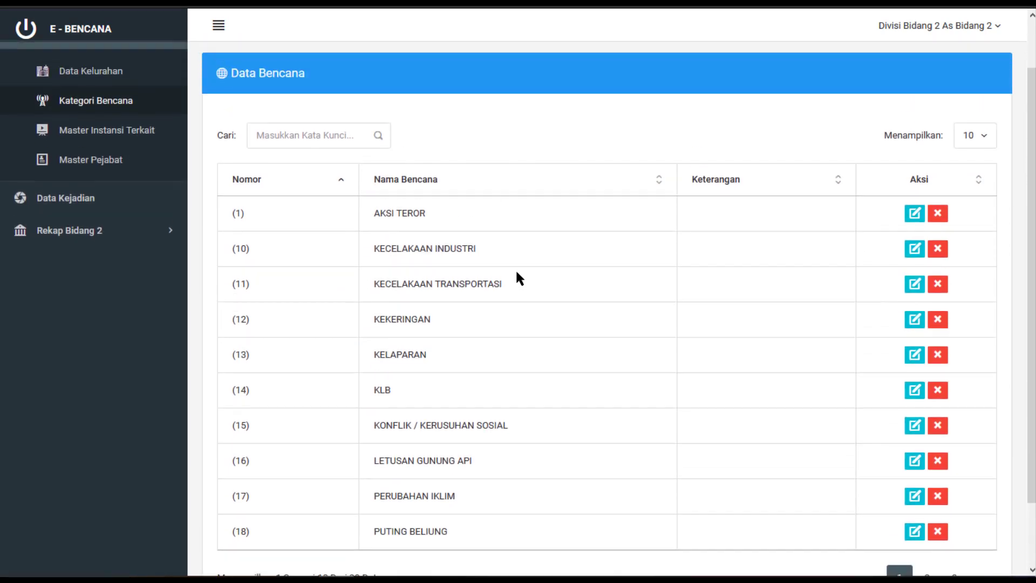
scroll(458, 323, down, 1)
scroll(591, 341, up, 2)
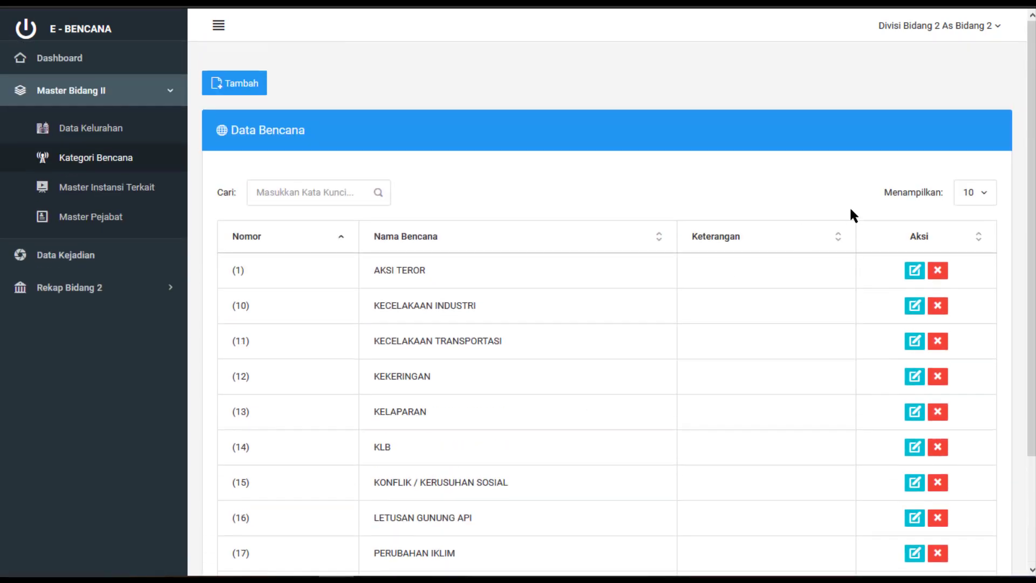
Show 25 entries per page and browse all 23 categories, highlighting BANJIR
click(968, 196)
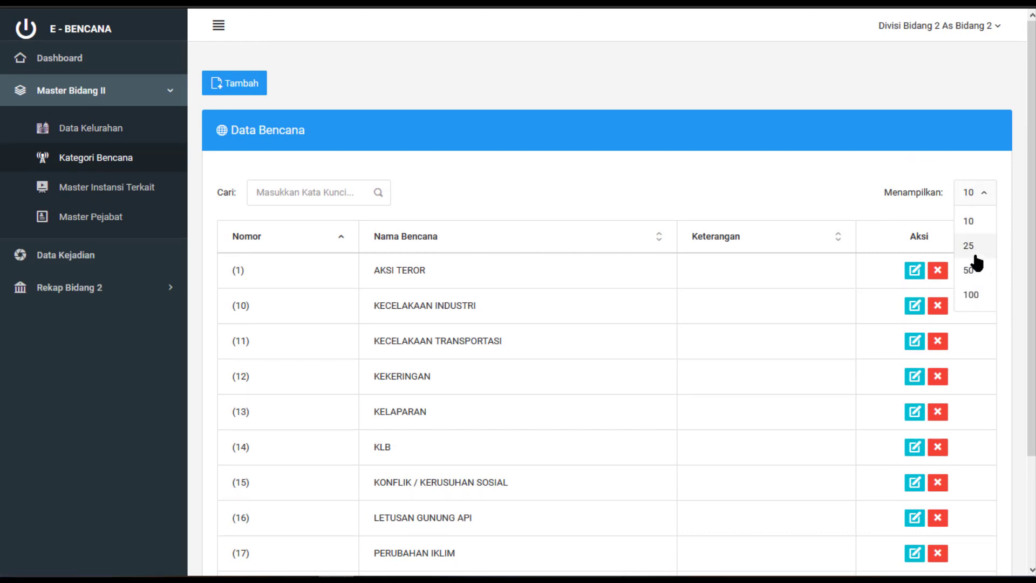
click(969, 246)
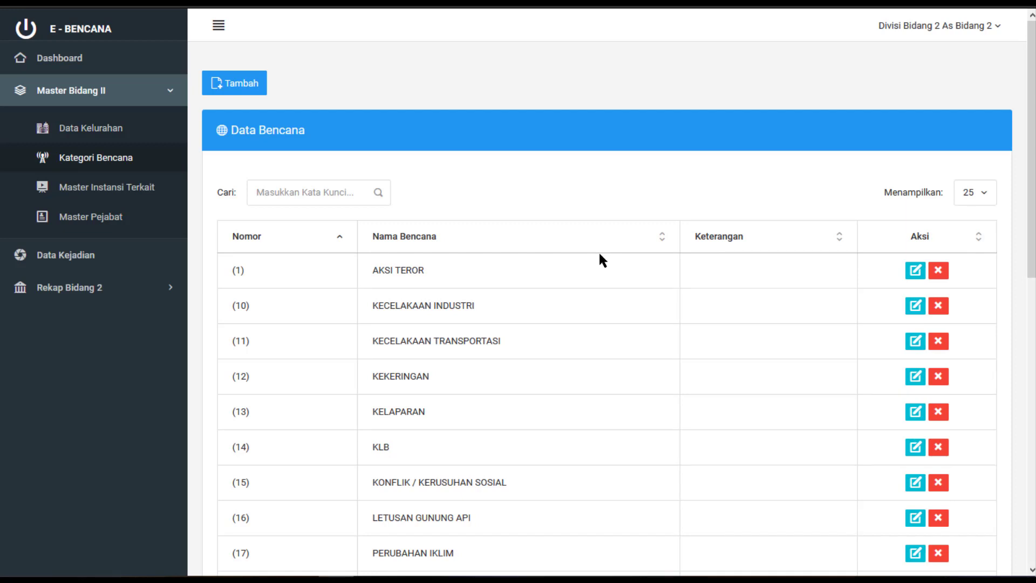
scroll(600, 255, down, 3)
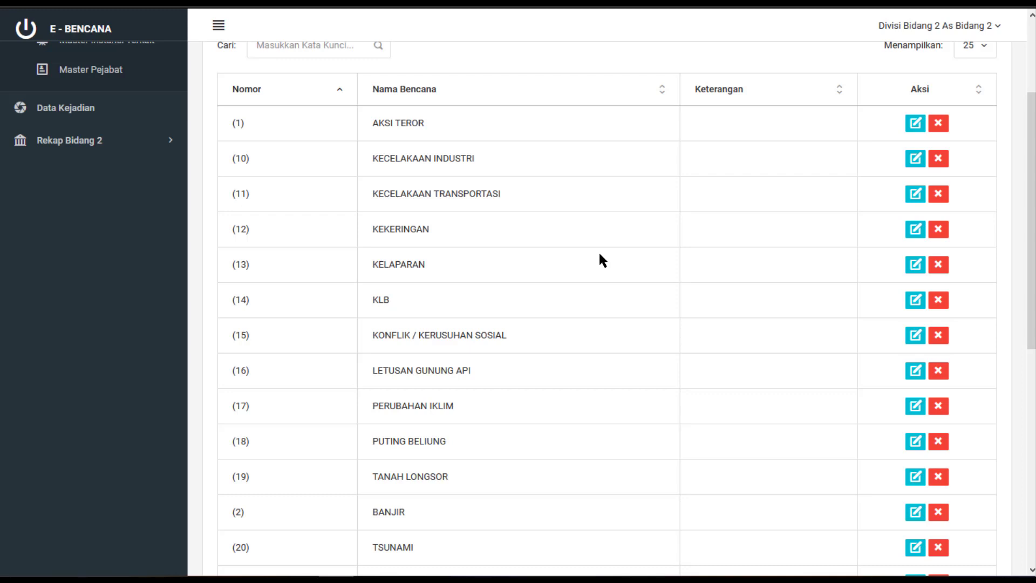
scroll(600, 255, up, 2)
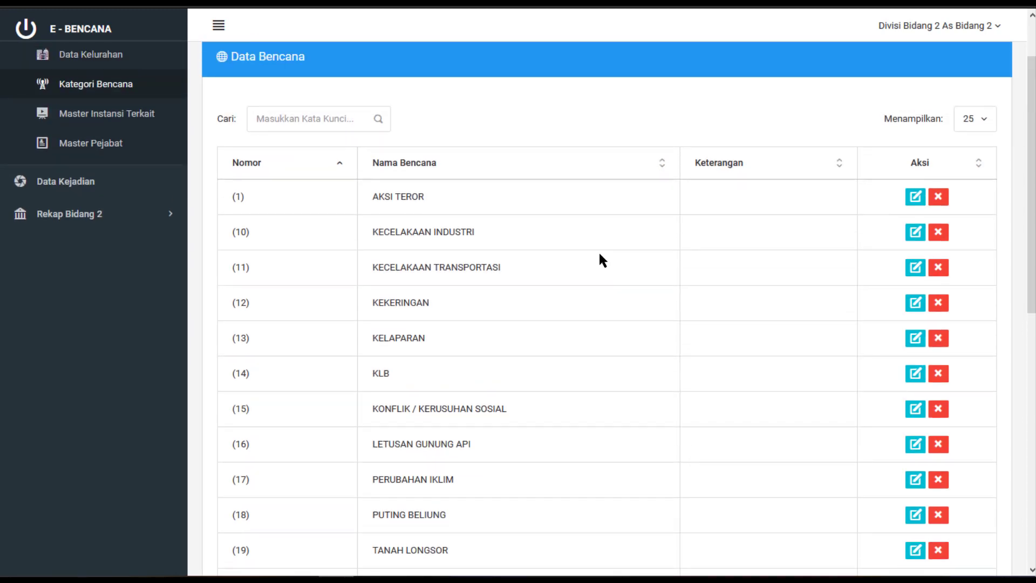
scroll(598, 251, down, 3)
scroll(598, 251, up, 4)
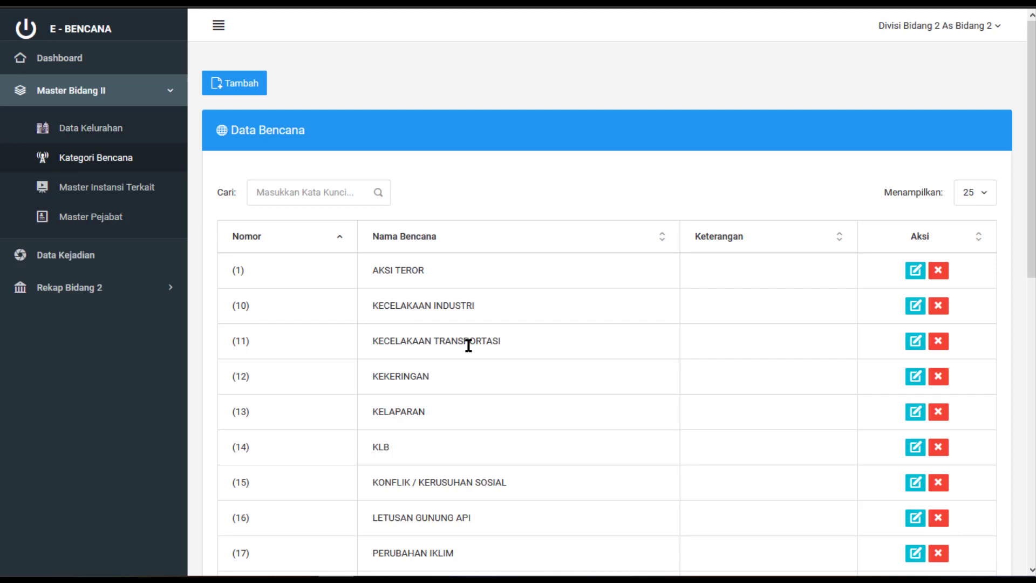
scroll(464, 340, down, 3)
scroll(447, 302, down, 4)
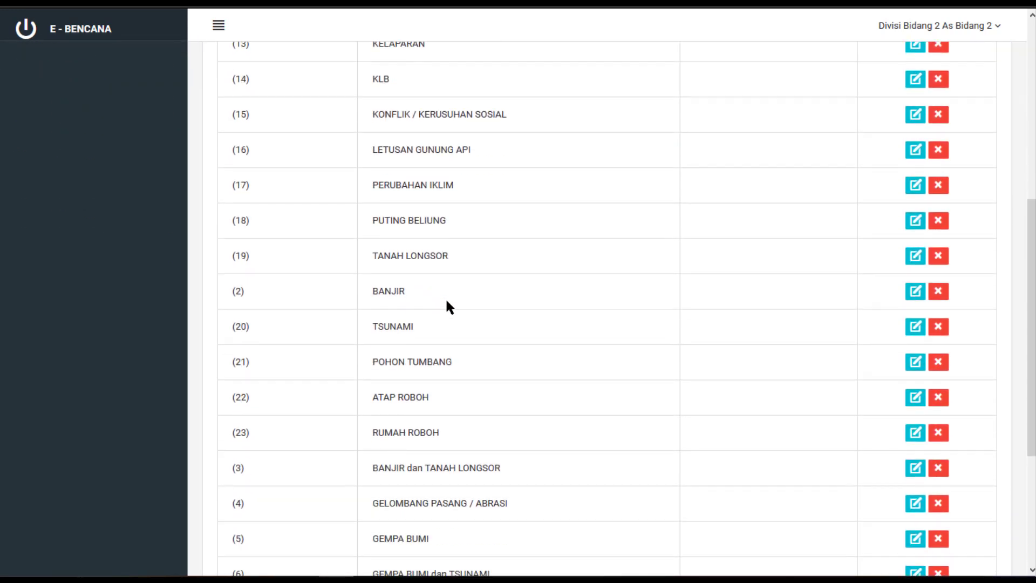
scroll(447, 302, down, 1)
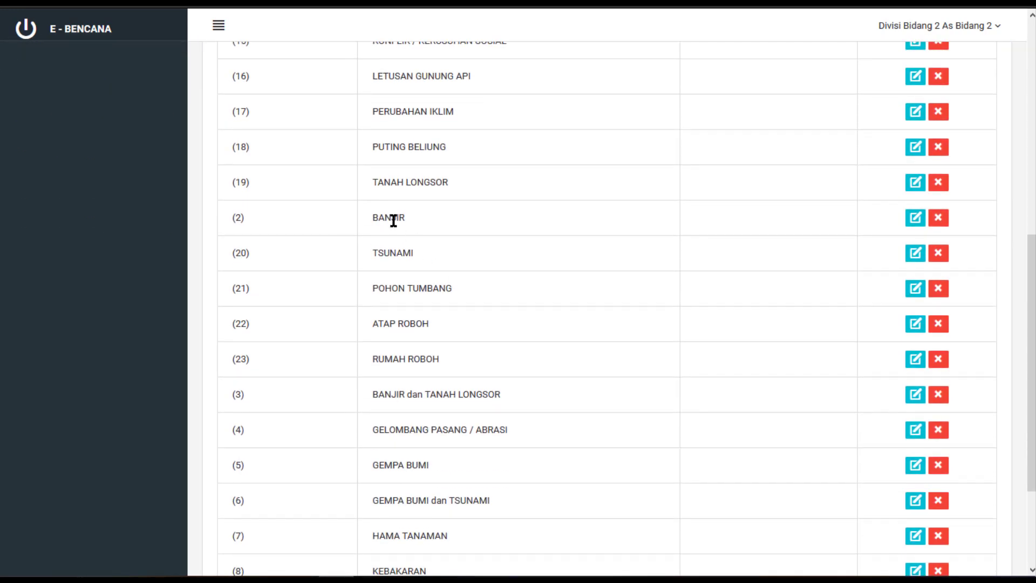
double_click(393, 221)
scroll(449, 270, down, 3)
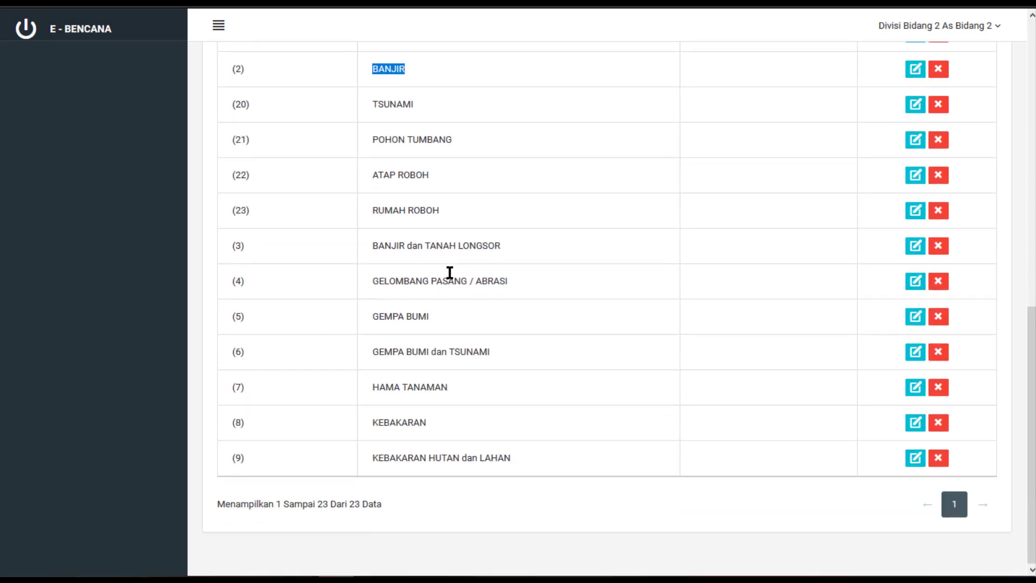
scroll(448, 273, up, 15)
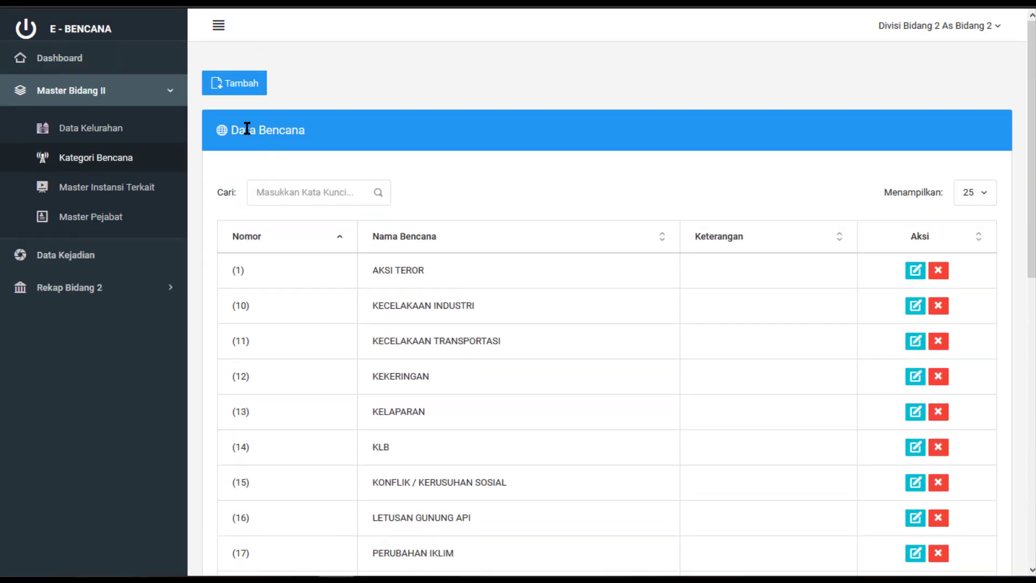
Add category Banjir Bandang with description Banjir Bandang, then search 'banji' to find it
click(233, 85)
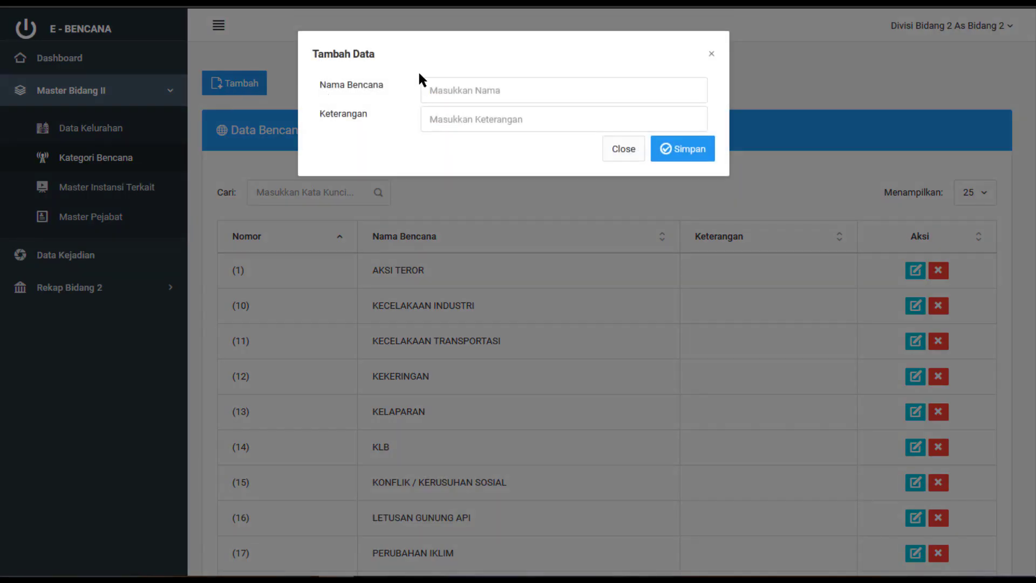
click(458, 85)
text(Banjir Bandang)
key(Tab)
text(Ban)
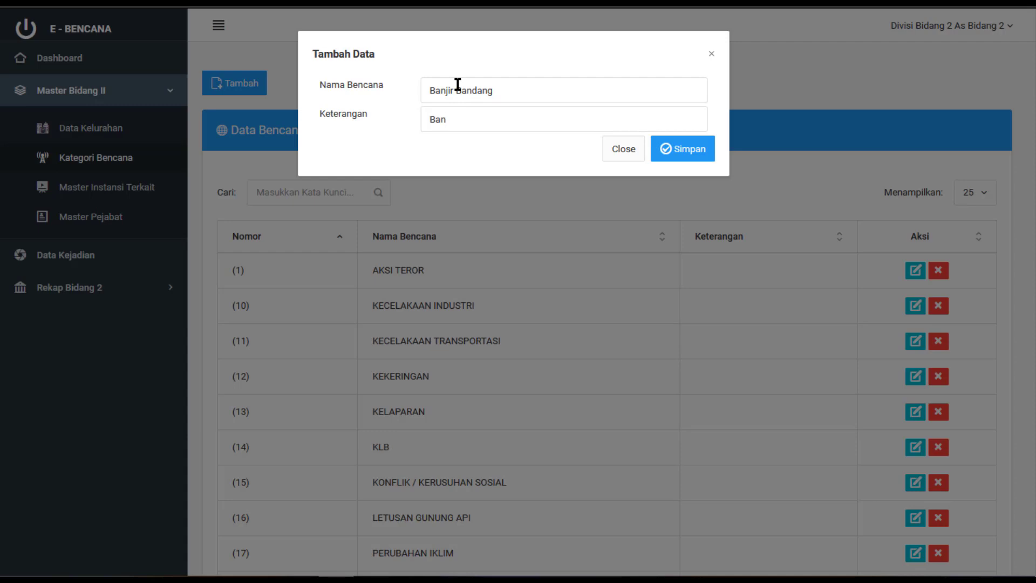
text(jir Bandang)
click(690, 158)
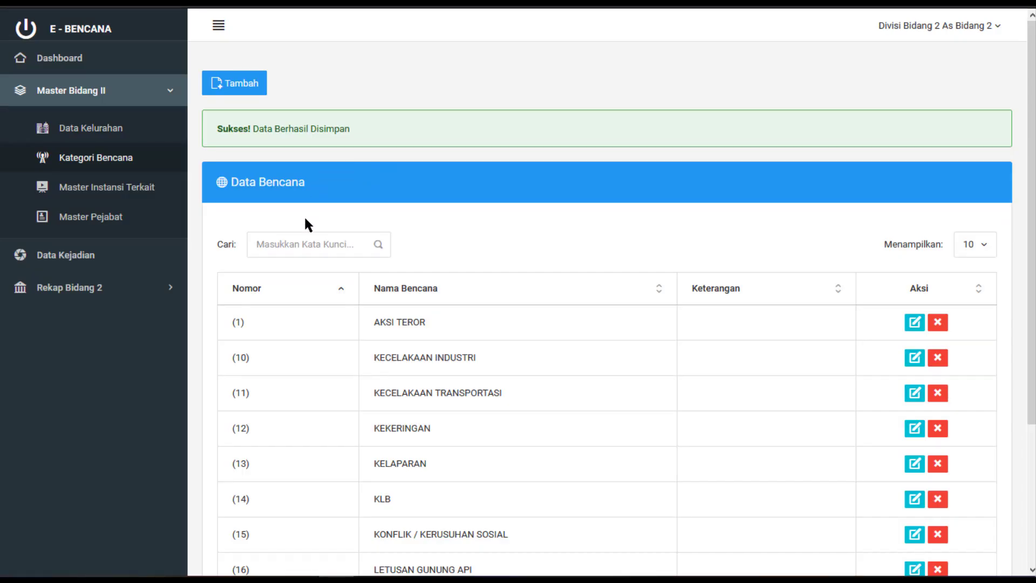
click(305, 248)
text(banji)
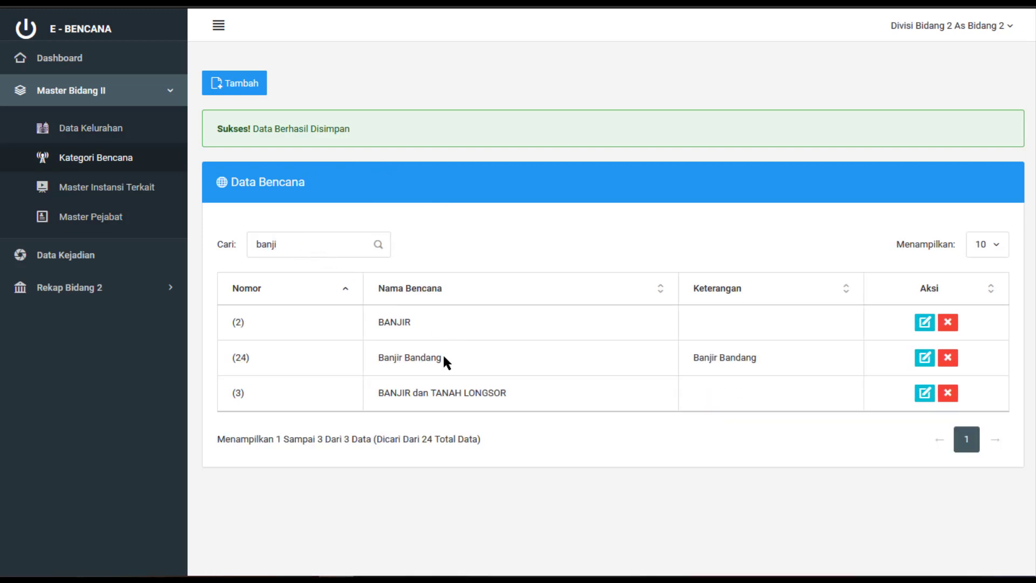
Edit Banjir Bandang to name Banjir Bandang1 and description Banjir Bandang2, and save
click(924, 357)
click(527, 105)
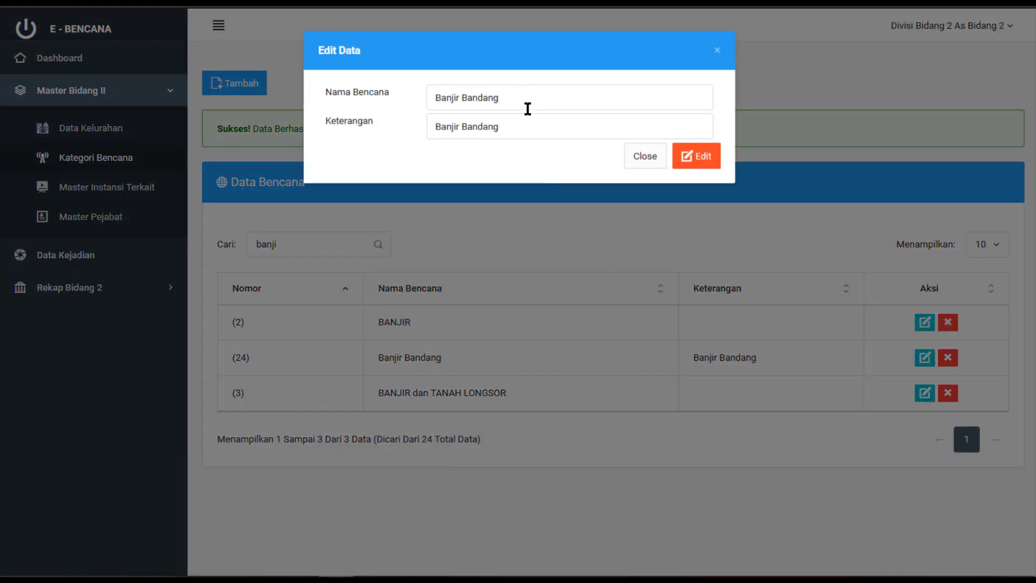
text(1)
click(528, 132)
text(2)
click(691, 158)
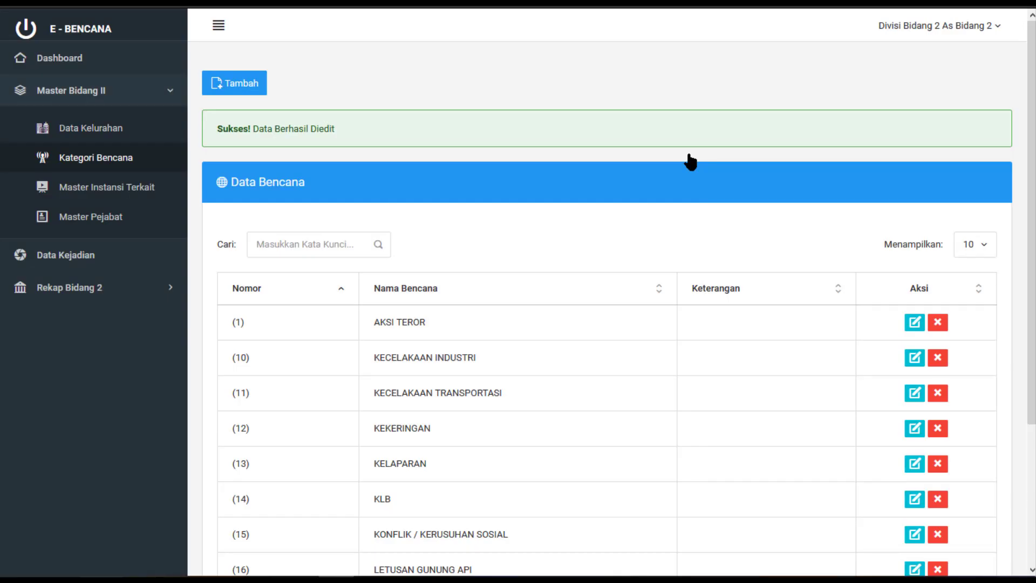
Search 'banji', delete the Banjir Bandang1 category, and confirm the deletion
click(322, 247)
text(banji)
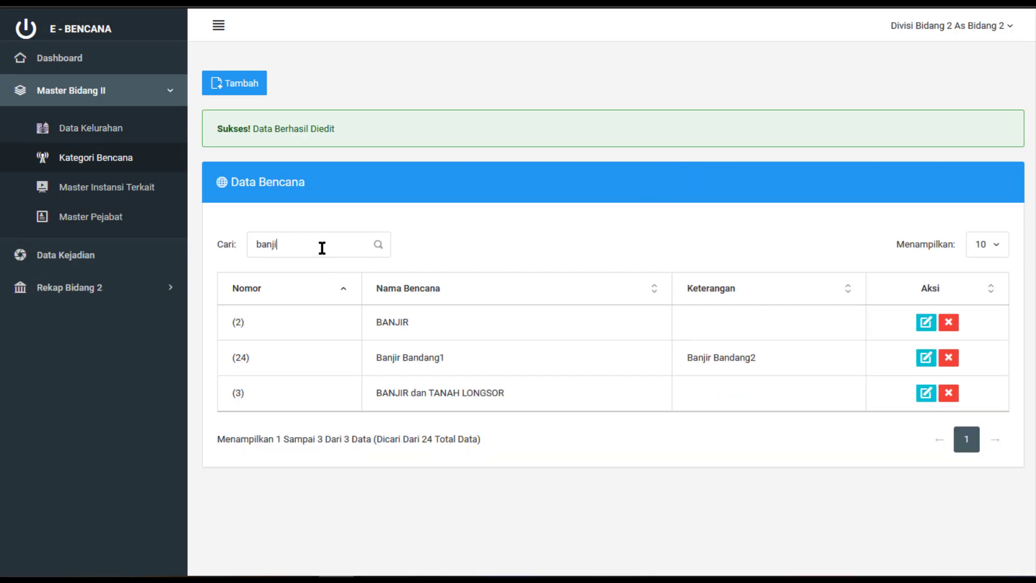
double_click(426, 356)
triple_click(704, 355)
click(950, 359)
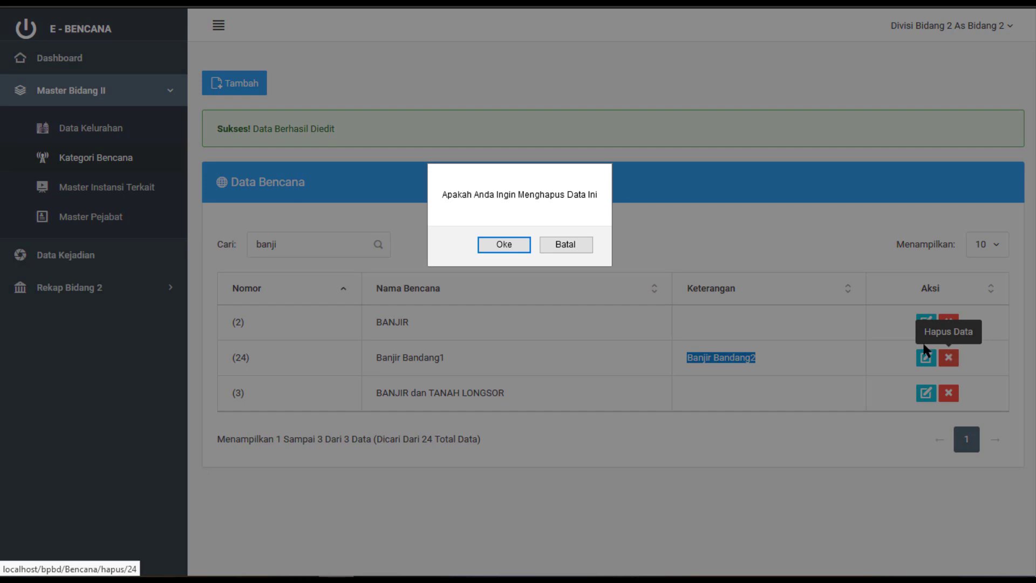
click(523, 245)
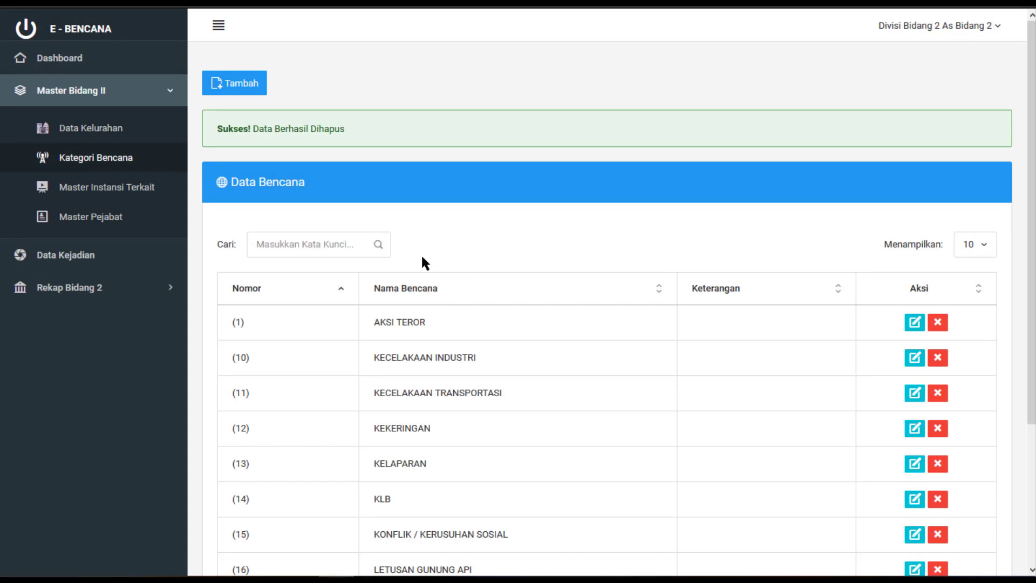
click(146, 190)
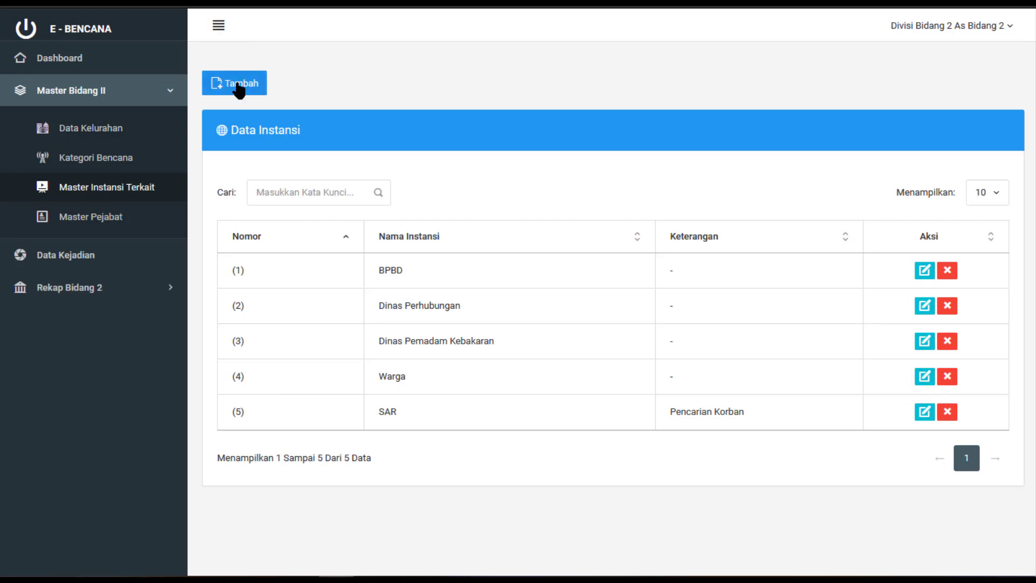
Add a new agency named Media with description Media Cetak and save it
click(238, 86)
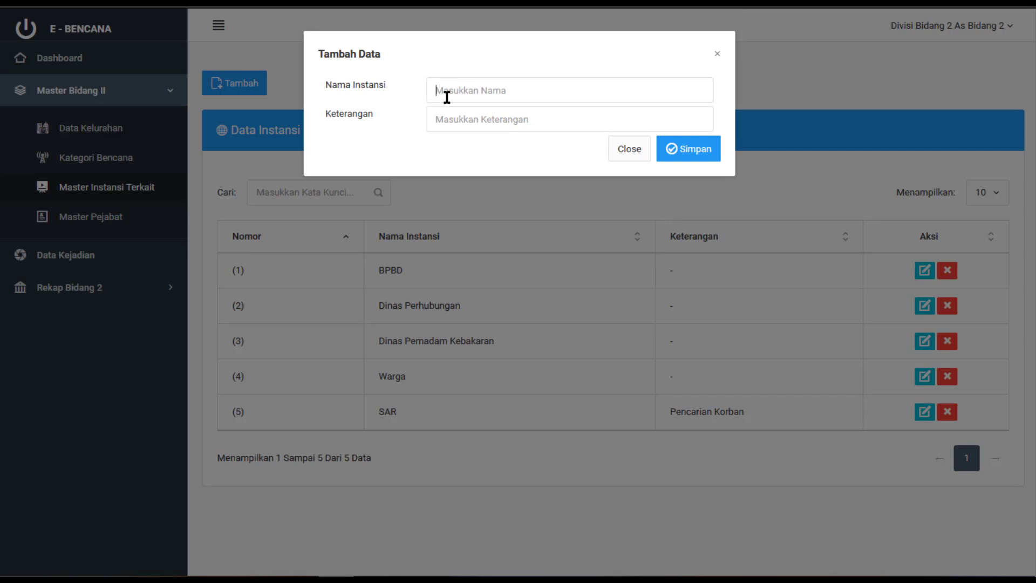
text(MediaMedia)
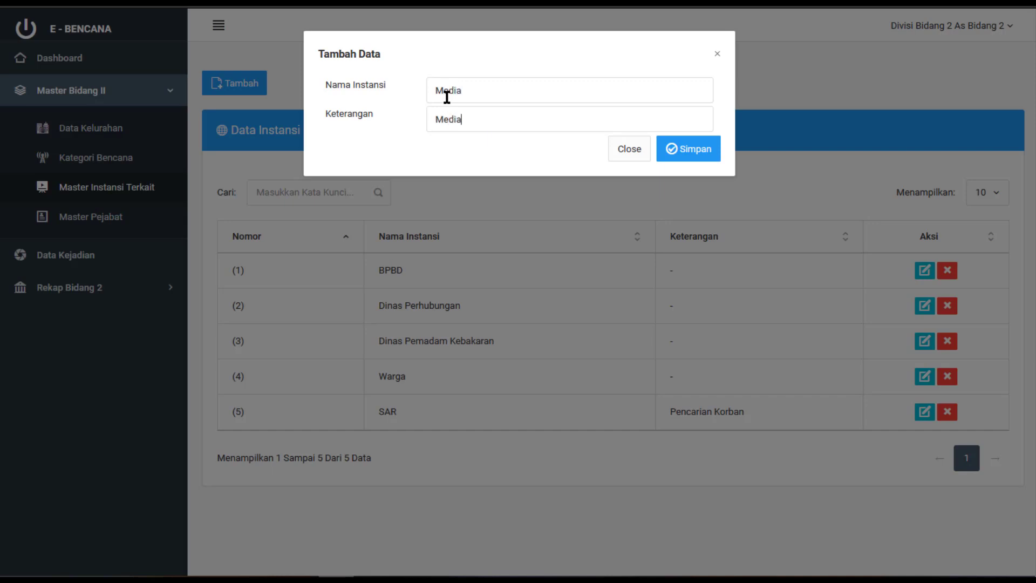
text( Cetak)
click(702, 149)
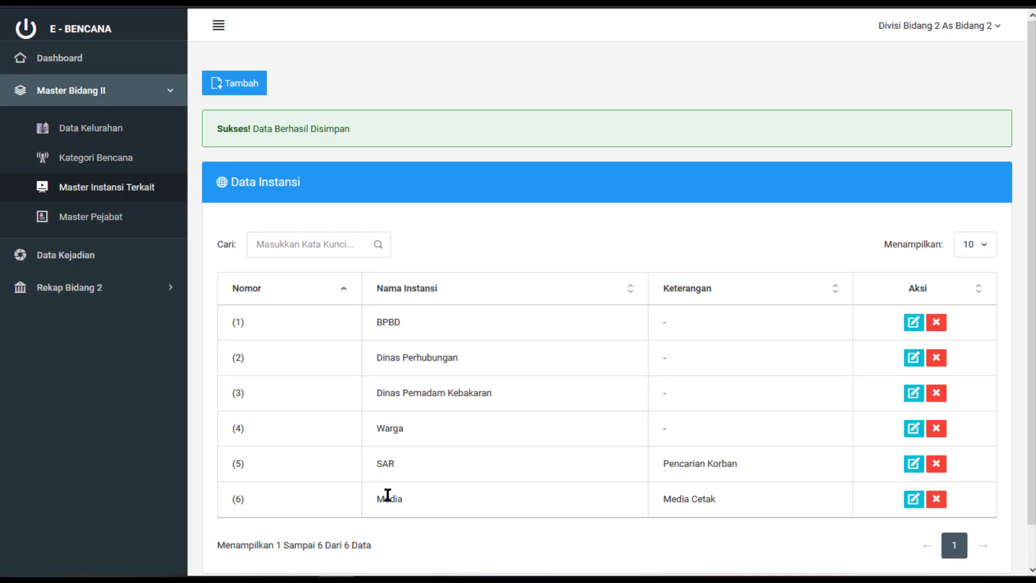
double_click(388, 495)
Edit the Media agency to Media1 with description Media Cetak1 and save
click(684, 505)
drag(683, 506, 652, 506)
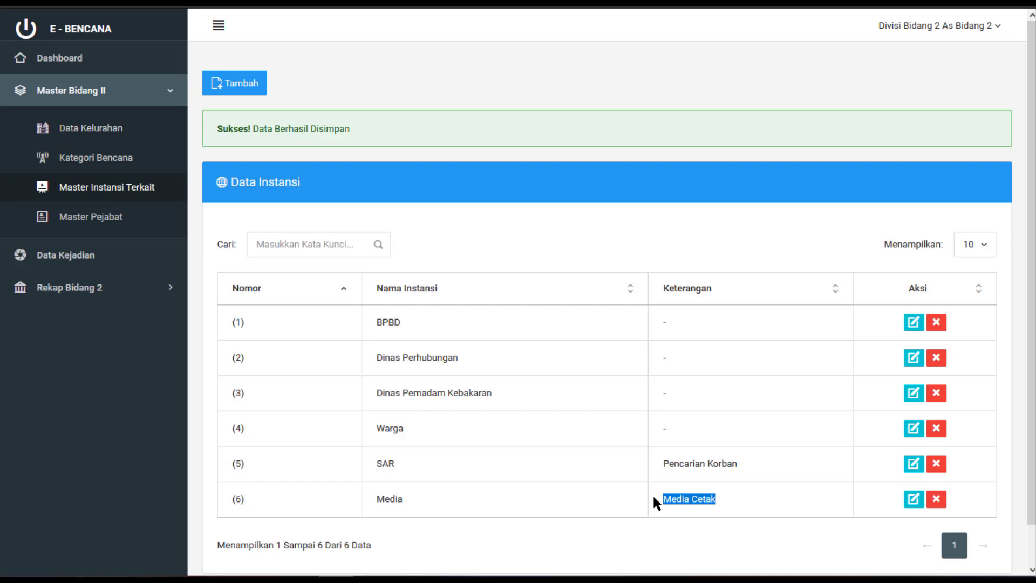
click(914, 496)
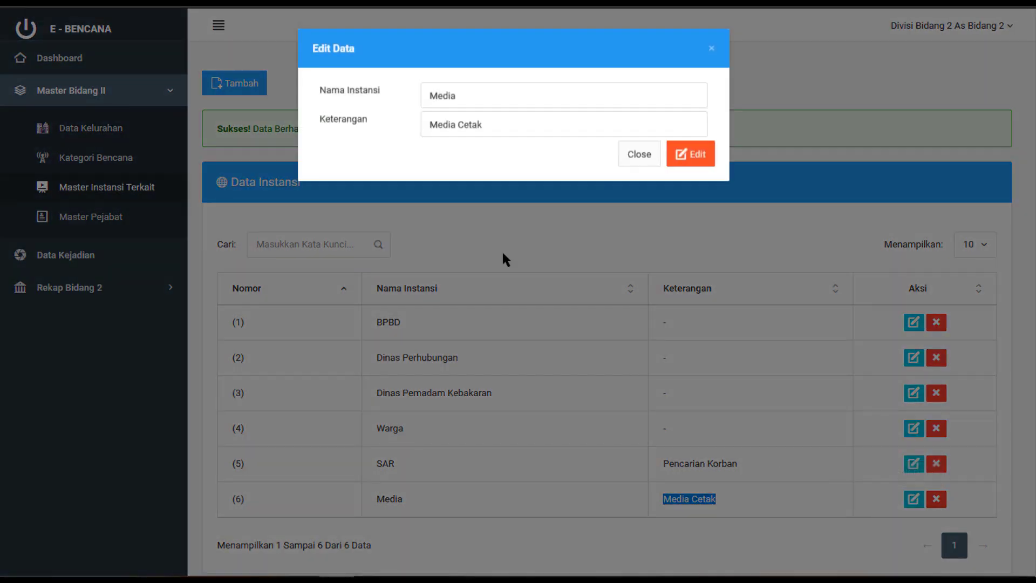
click(466, 100)
text(1)
click(525, 127)
text(1)
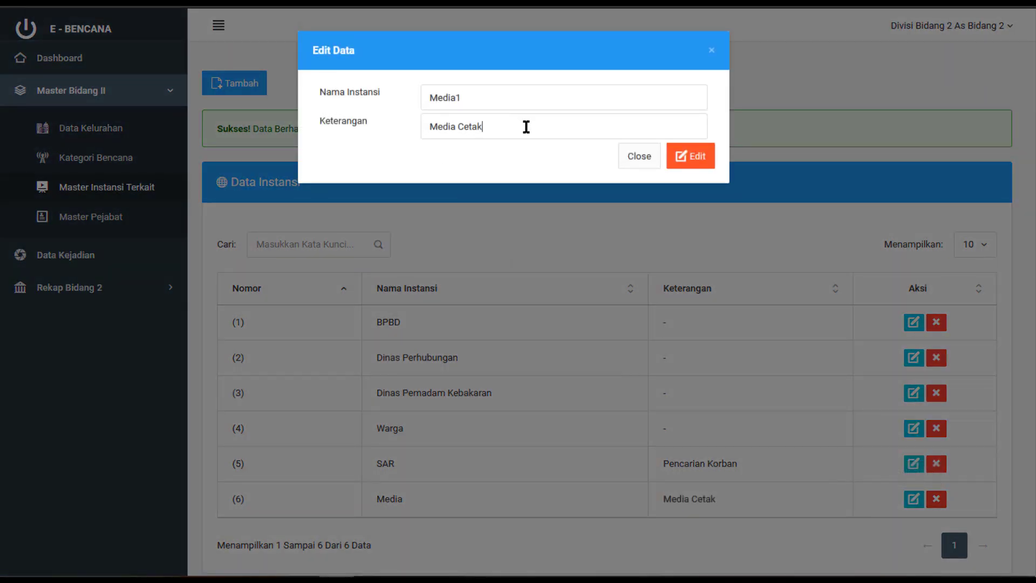
click(698, 158)
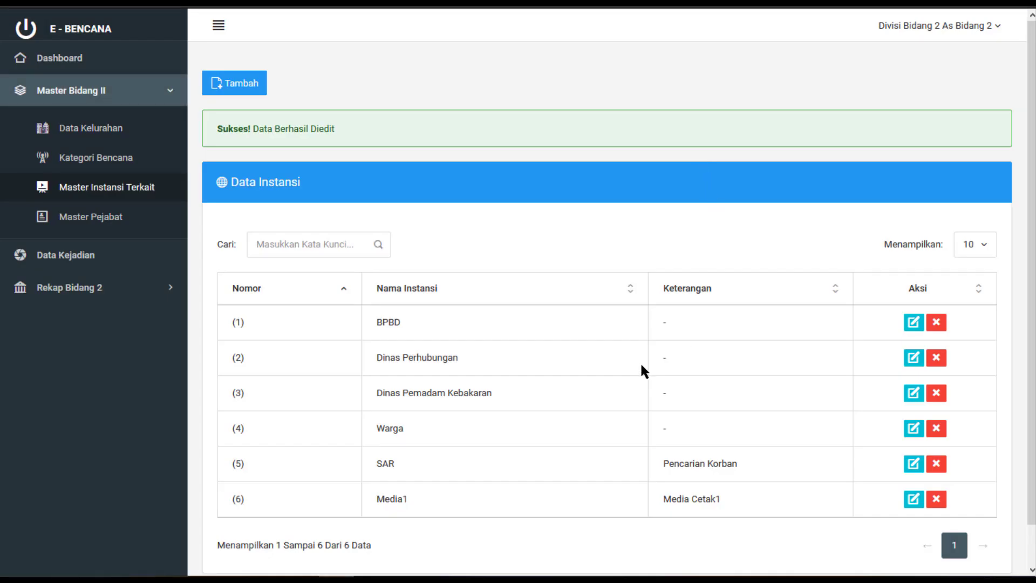
Delete the Media1 agency, confirm with Oke, and go to Master Pejabat
drag(371, 502, 729, 507)
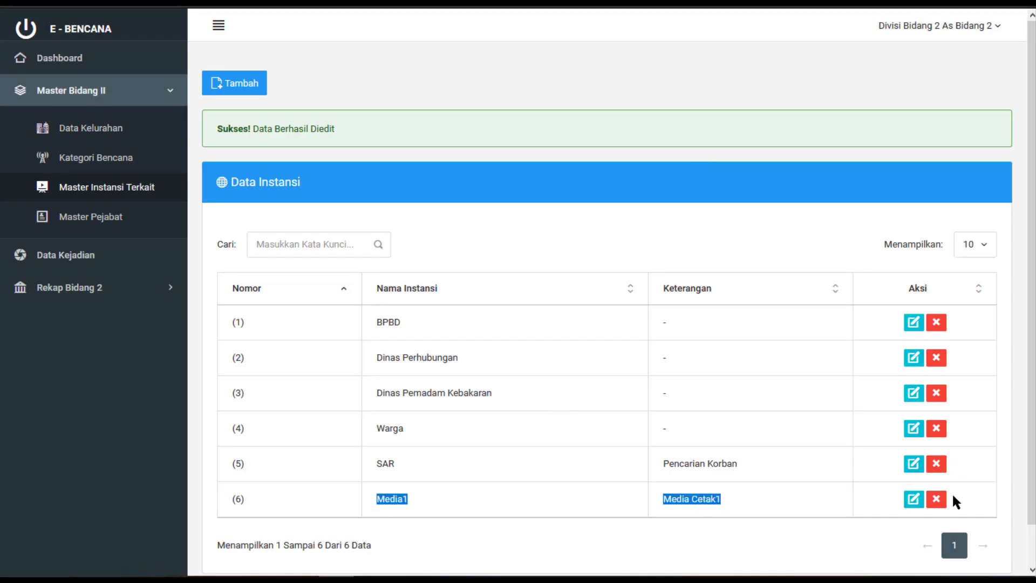
click(936, 498)
click(502, 244)
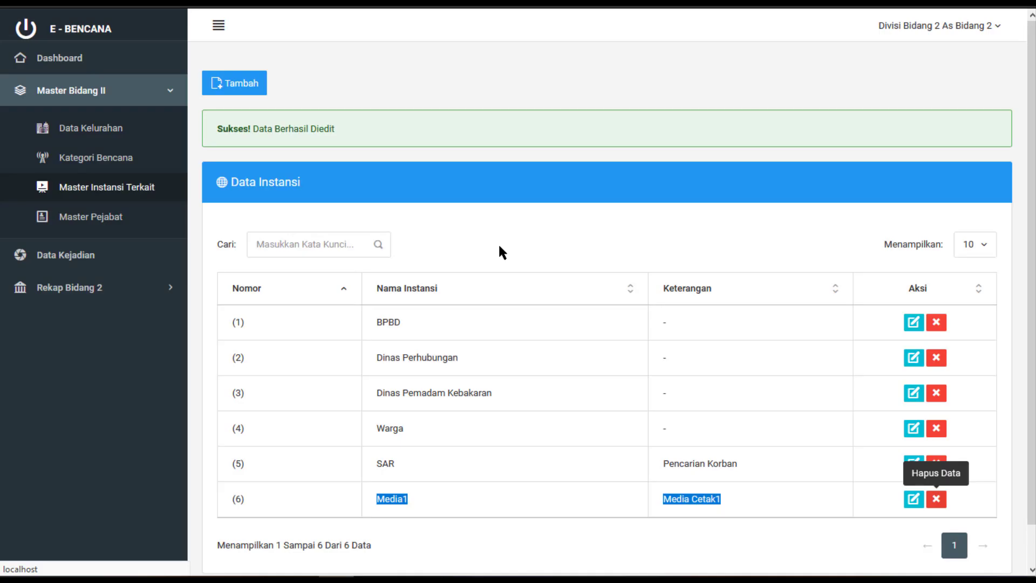
click(91, 217)
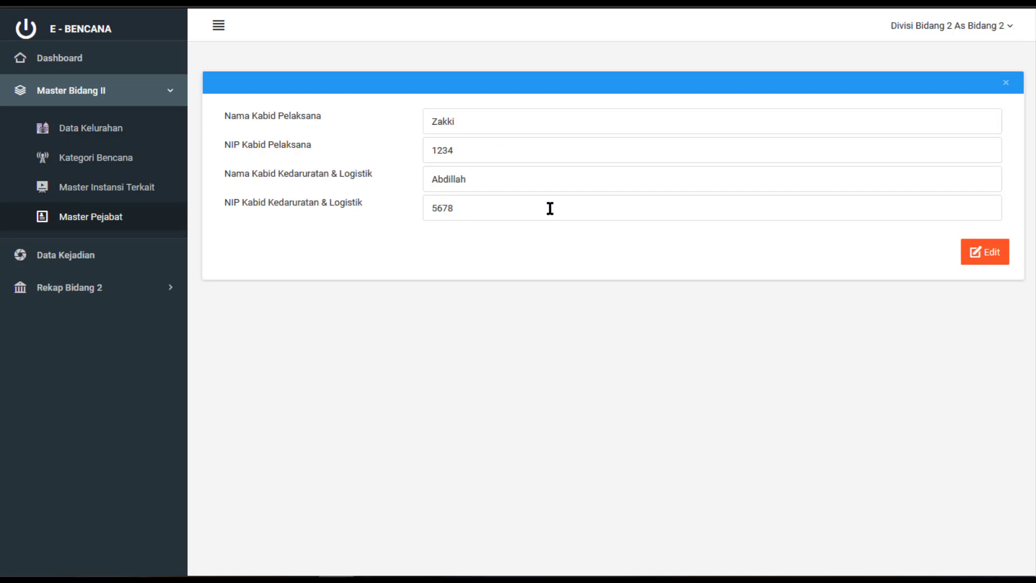
Overwrite the Kabid Pelaksana and Kedaruratan & Logistik names and NIPs, save, and collapse Master Bidang II
double_click(442, 121)
text(Muhammad)
key(Tab)
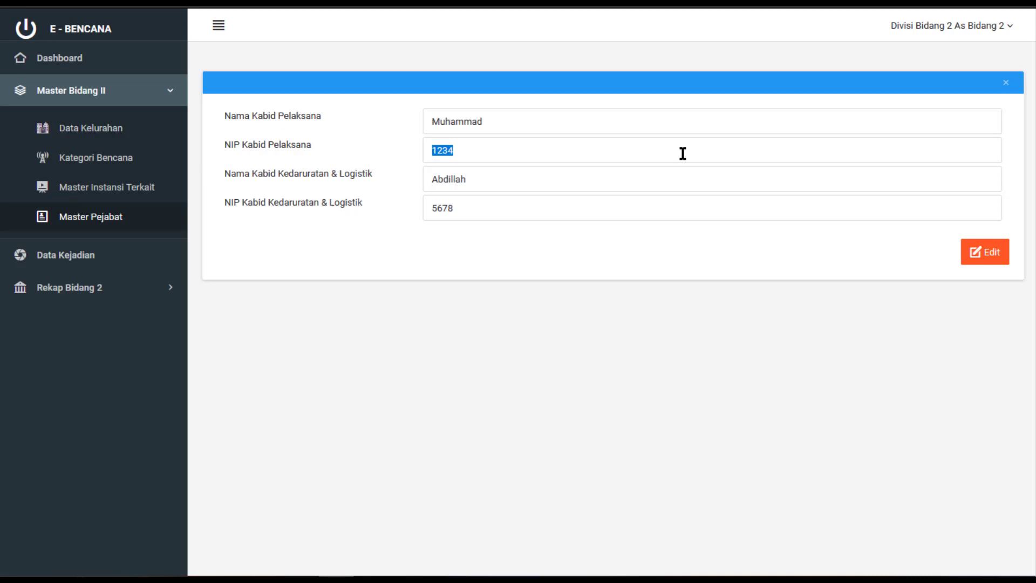
text(4321)
key(Tab)
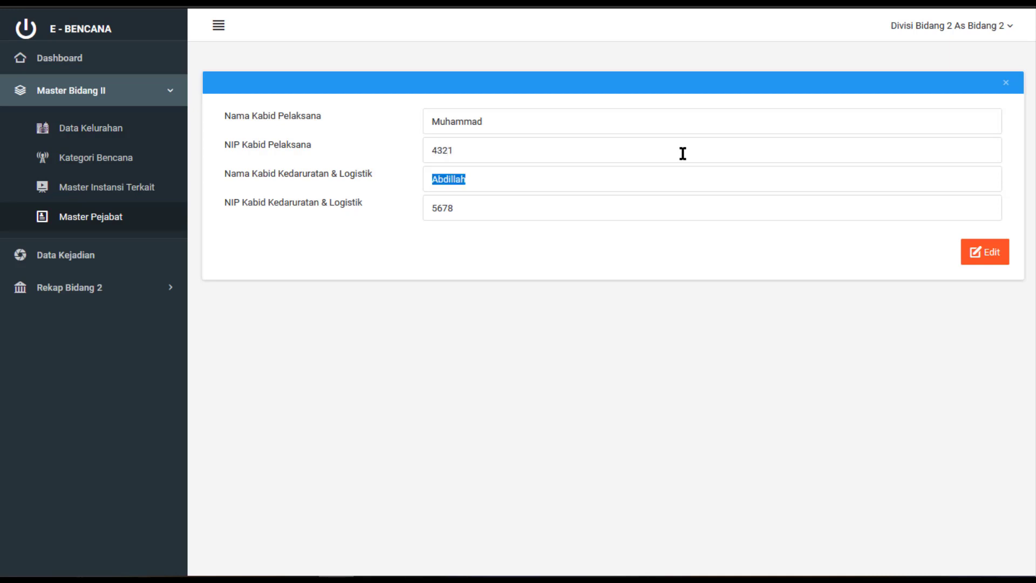
text(Zakki)
key(Tab)
text(8765)
click(976, 255)
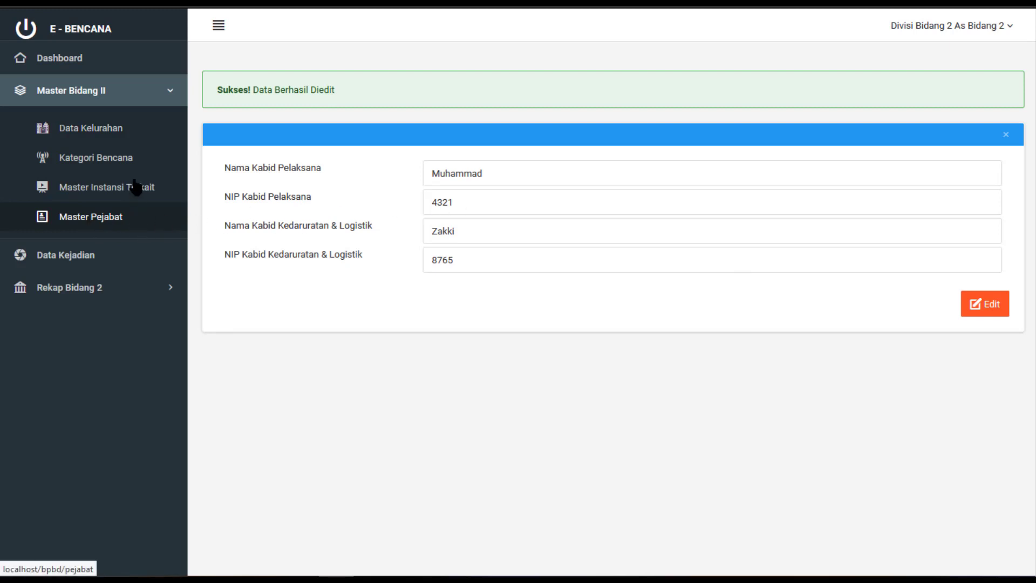
click(116, 218)
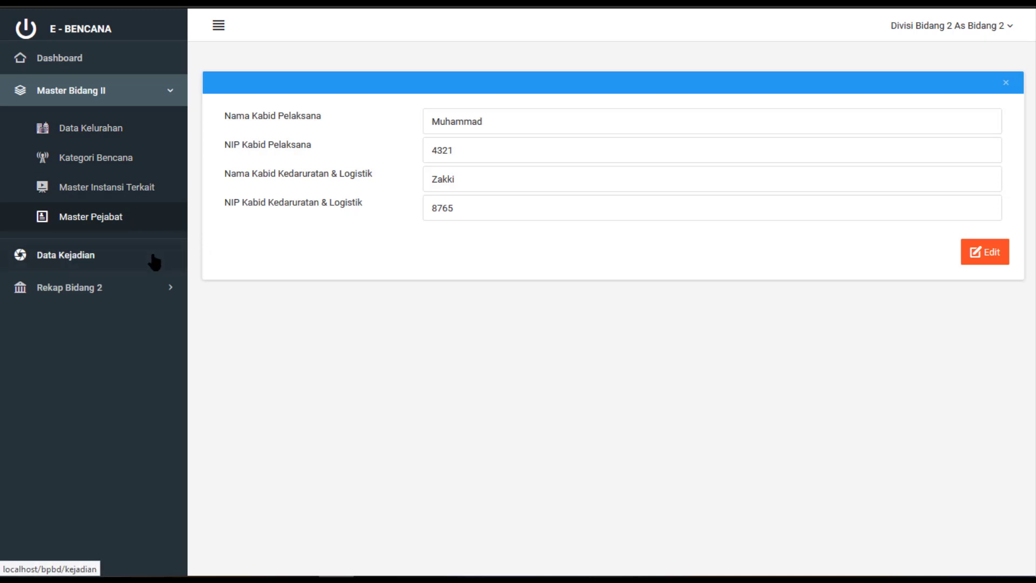
click(155, 99)
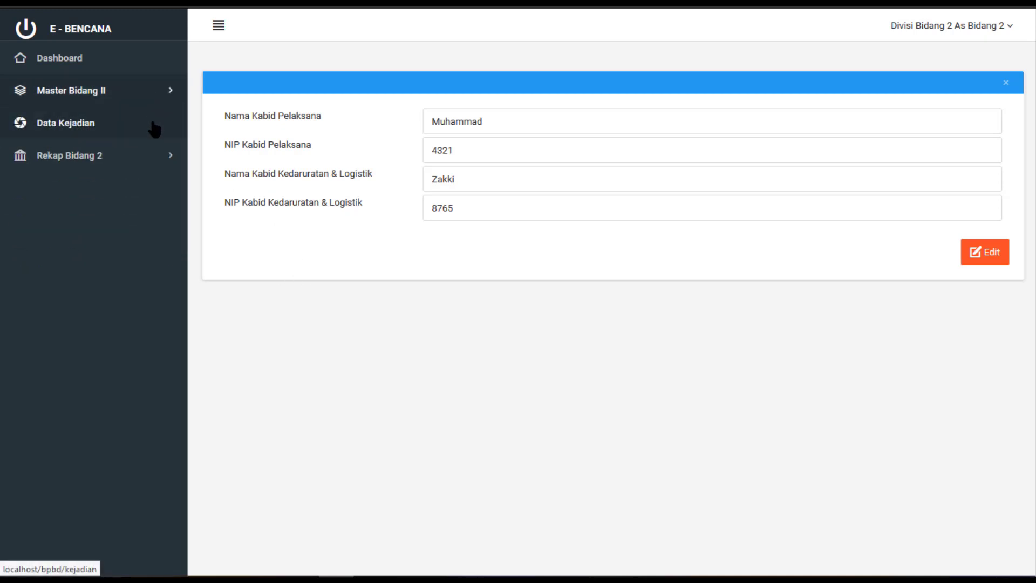
Go to the empty Data Kejadian list and open the Tambah Data Kejadian form
click(155, 129)
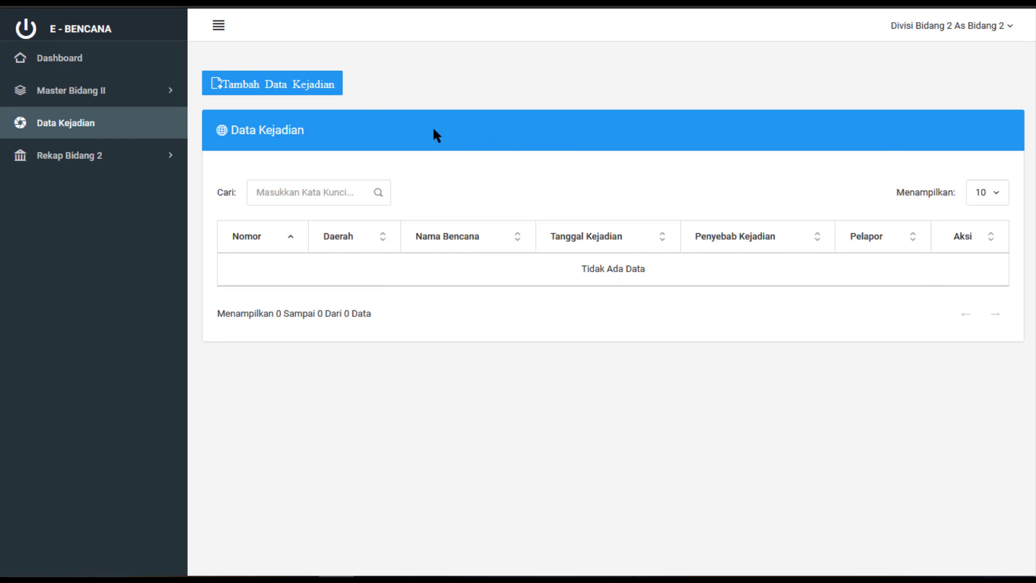
click(293, 87)
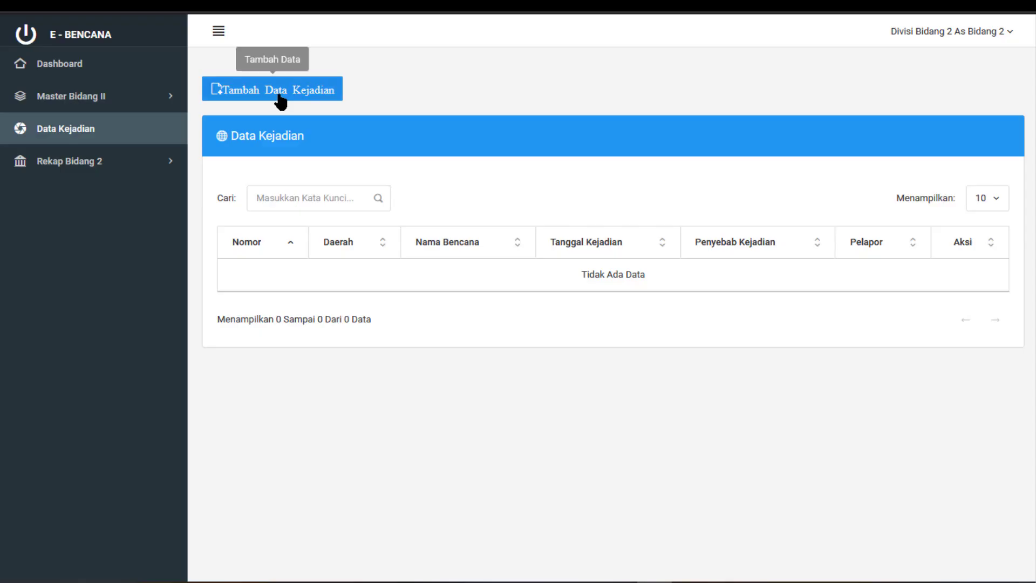
click(282, 91)
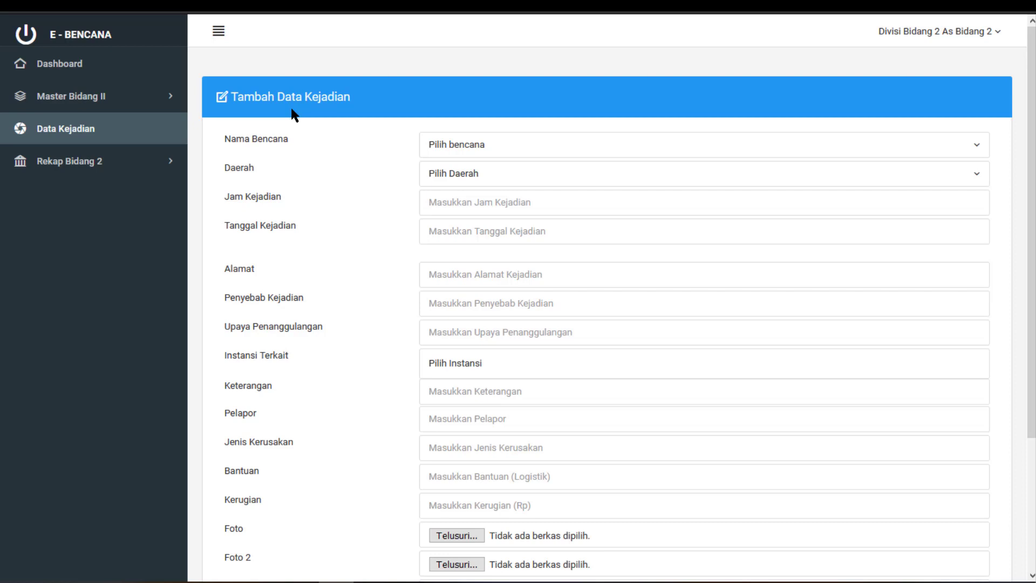
scroll(294, 115, down, 2)
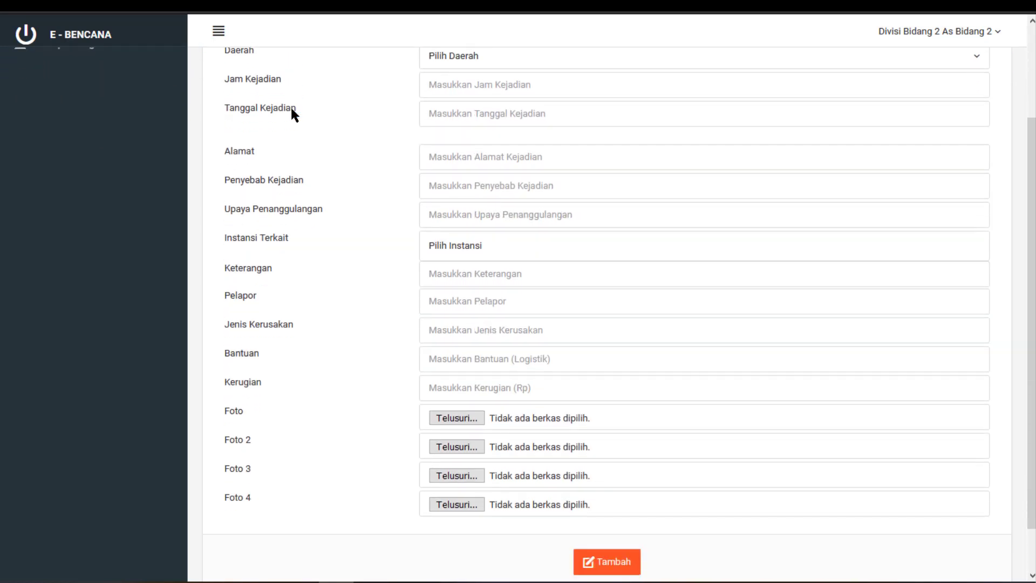
scroll(294, 115, up, 2)
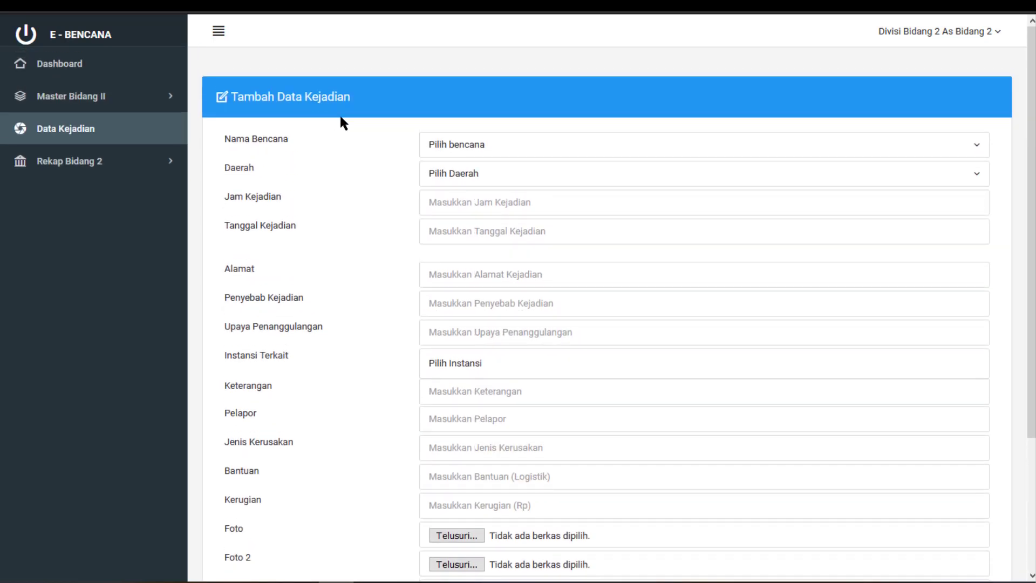
Choose BANJIR as the disaster type and enter incident time 15:00
click(461, 151)
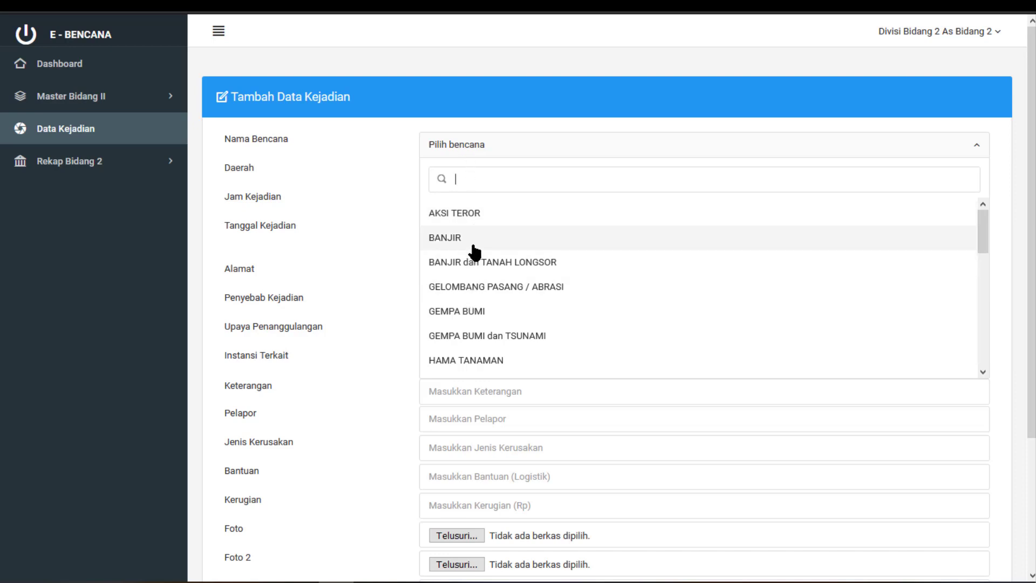
scroll(475, 251, down, 5)
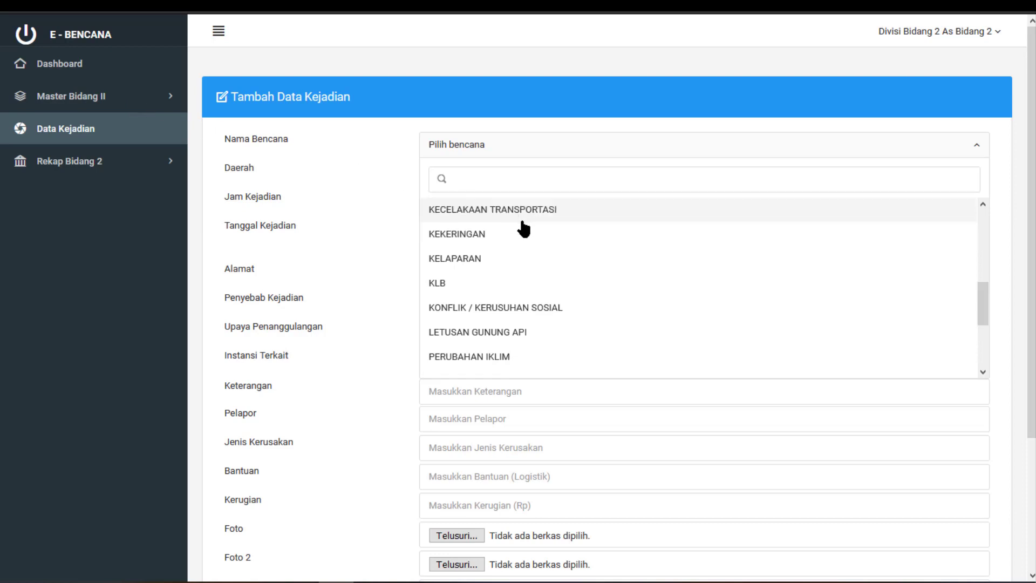
scroll(508, 258, up, 5)
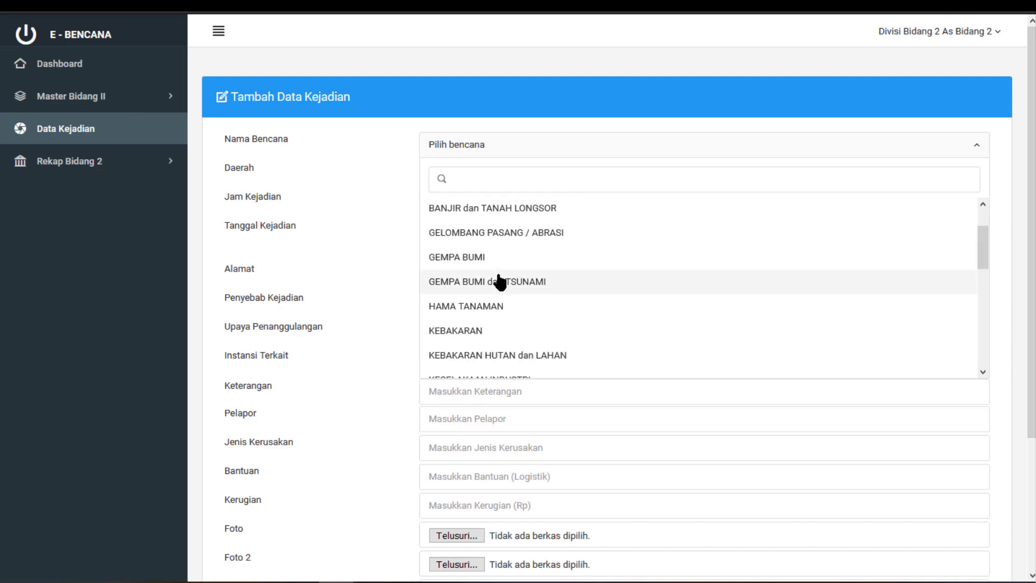
click(475, 236)
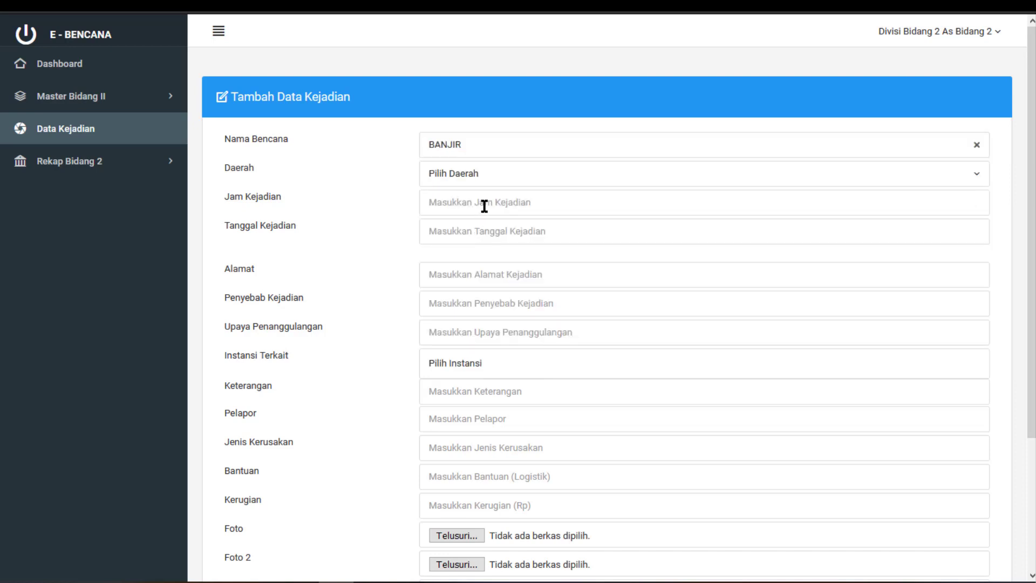
click(484, 206)
text(15:00)
Set the date to 15/07/2020, address Jl. Test No.2, cause Saluran Mampet, response Pembersihan saluran mampet
click(480, 231)
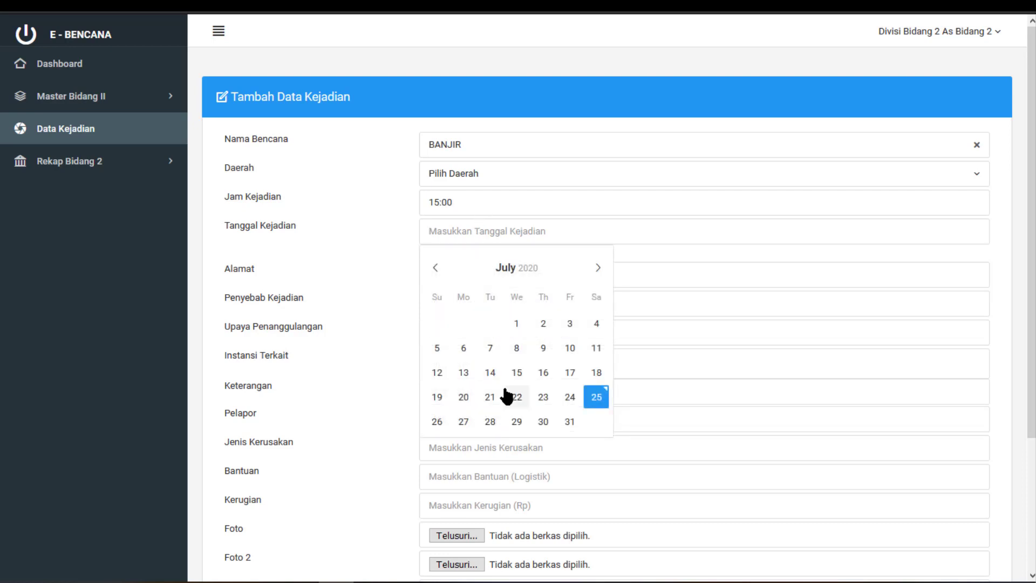
click(517, 372)
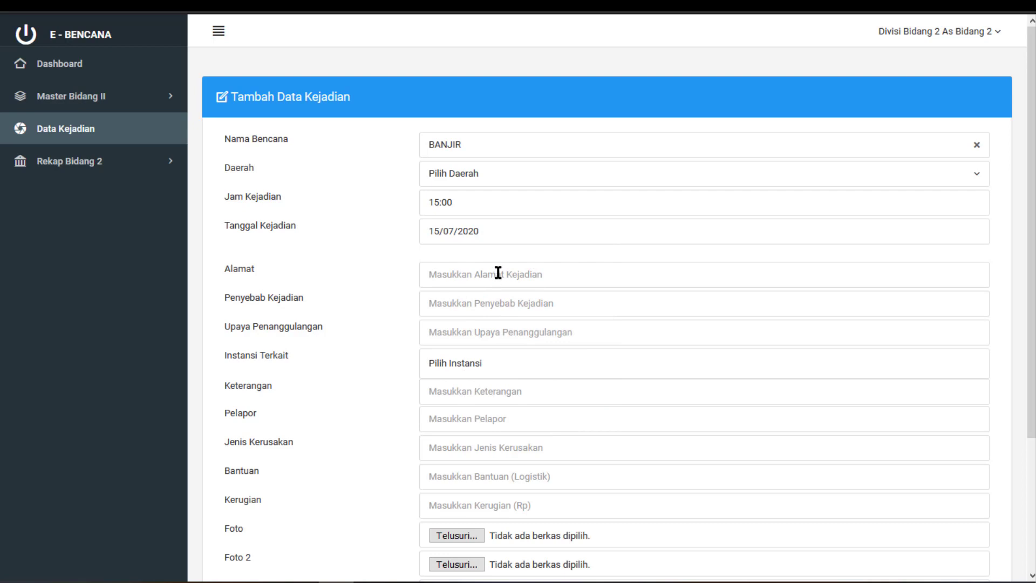
text(Jl. Test No.2)
click(488, 305)
text(Saluran )
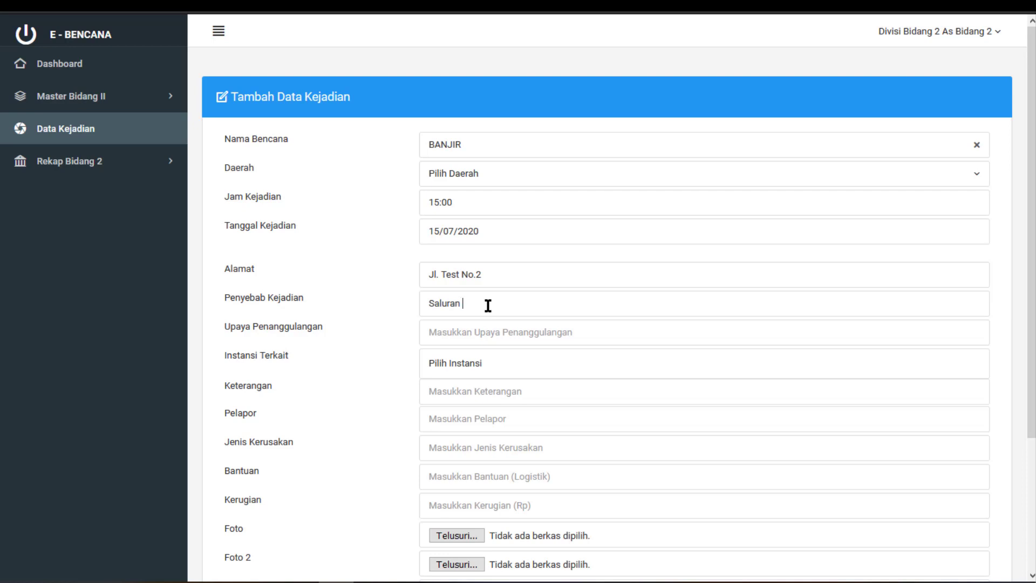
text(Mampet)
text(Pe)
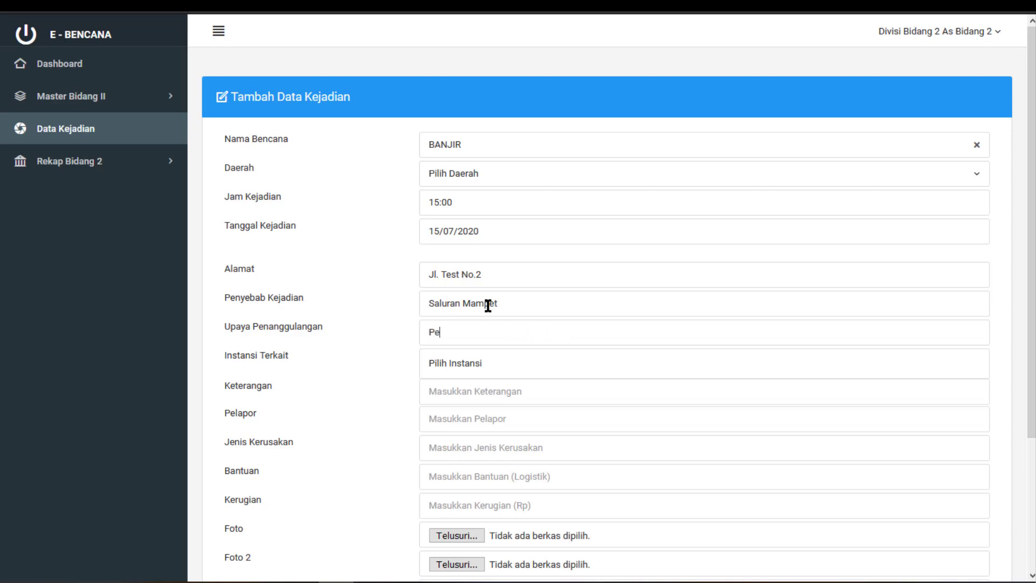
text(mbersihan saluran mampet)
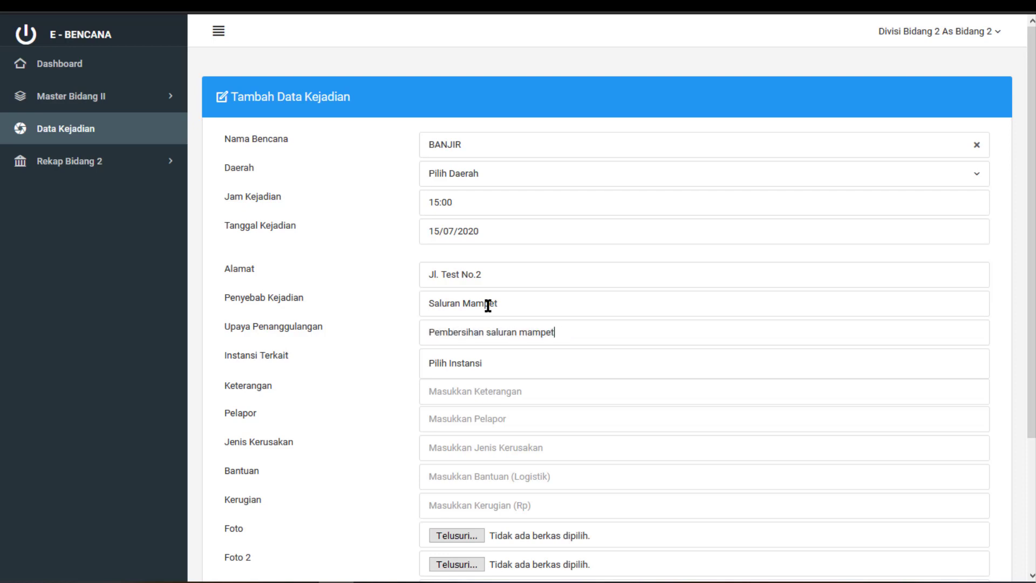
Add BPBD and Warga as the related agencies
click(481, 363)
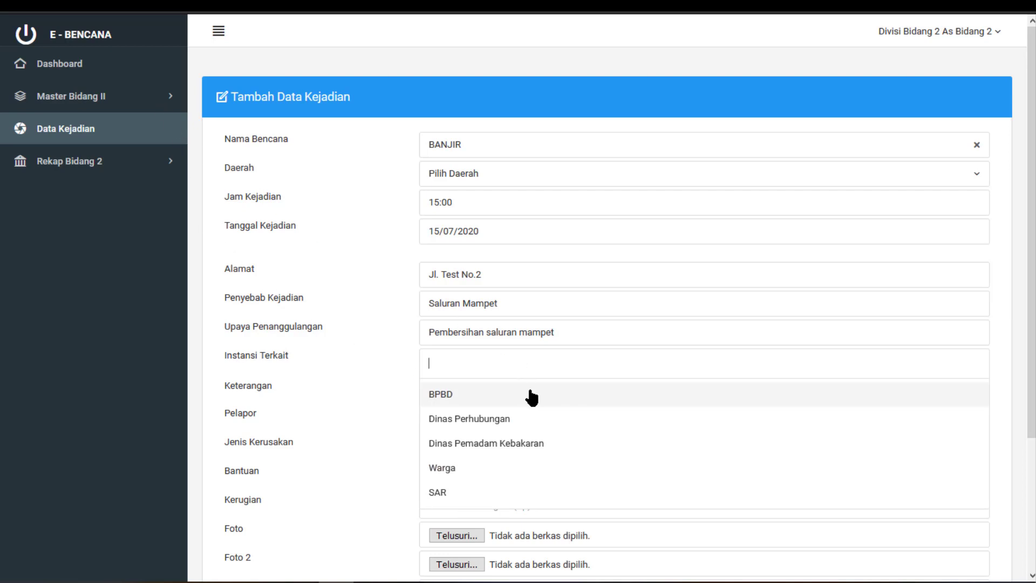
click(531, 398)
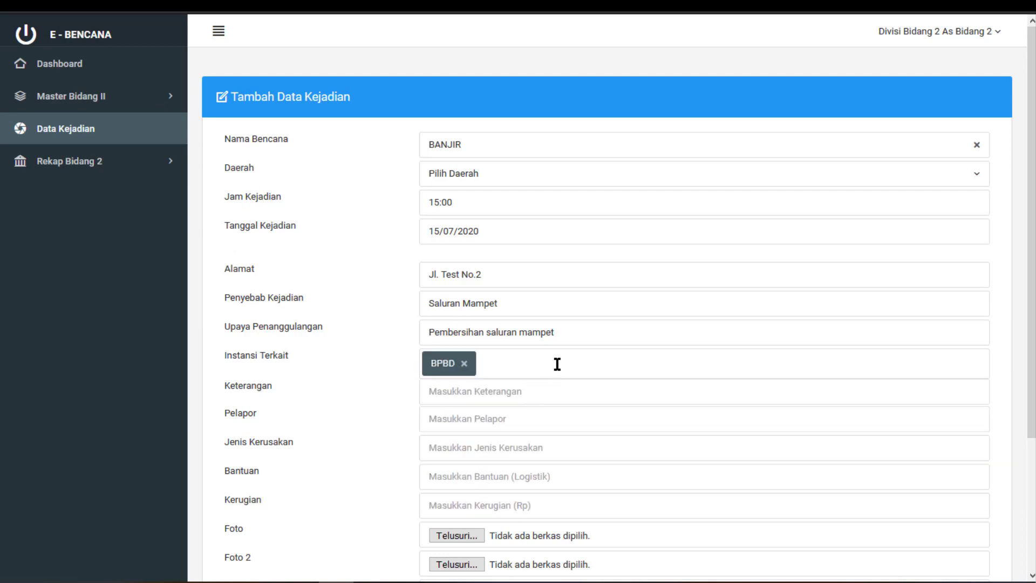
click(557, 365)
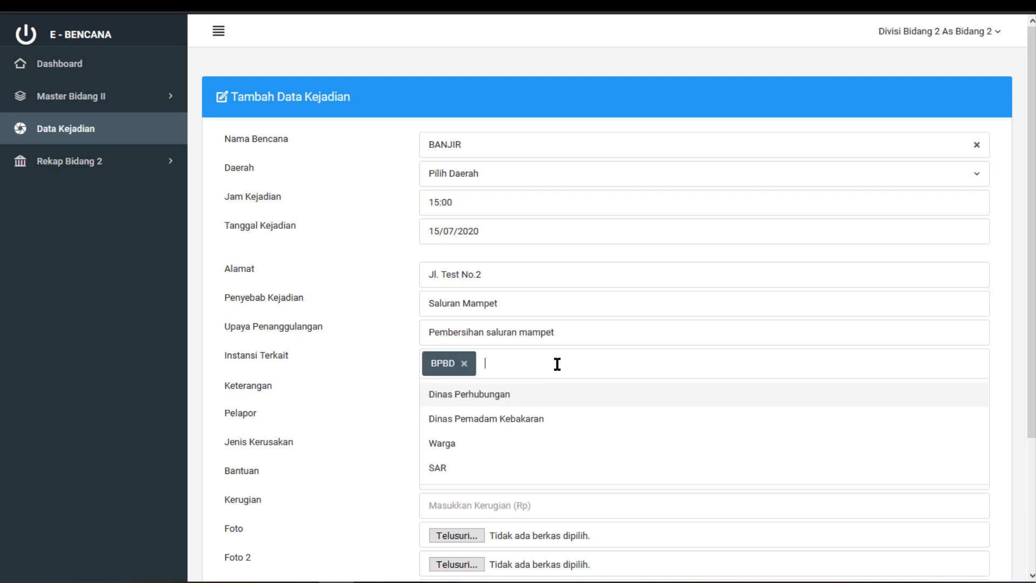
click(529, 444)
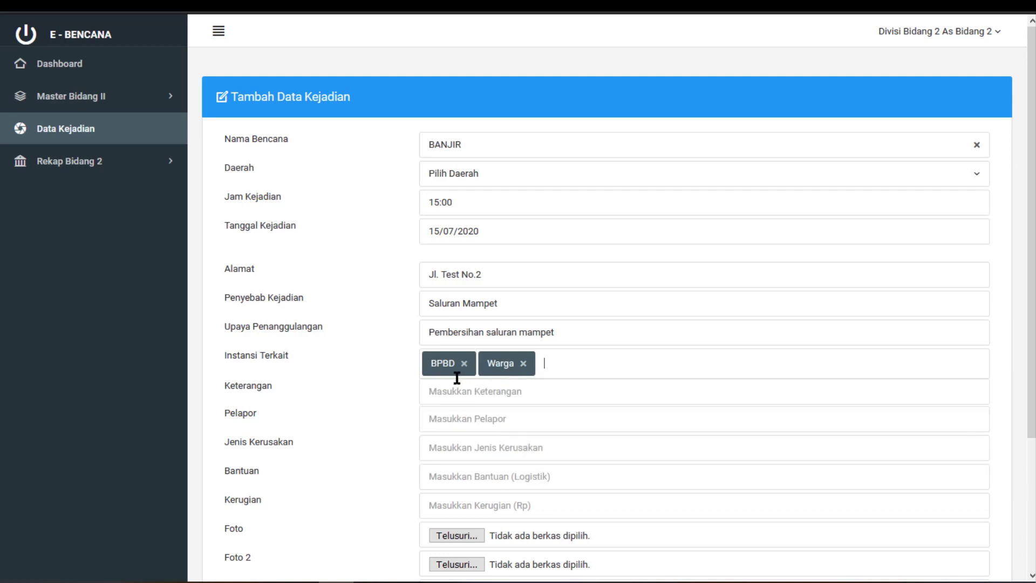
Enter the reporter's name in the notes, damage Rumah Rusak, aid Sembako and losses 50000000
click(511, 393)
text(-)
text(Abdillah)
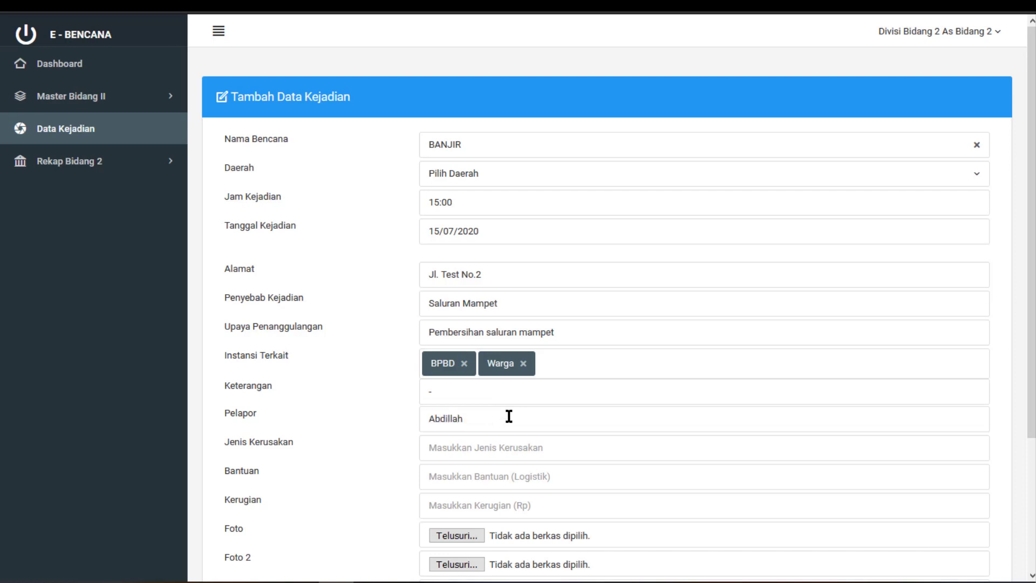
scroll(509, 416, down, 3)
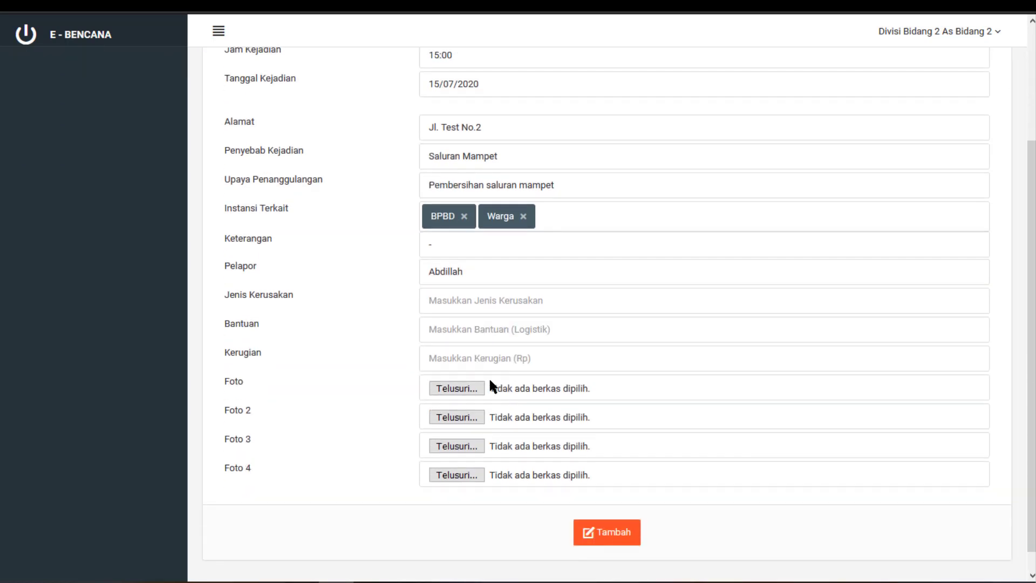
click(507, 312)
text(Rumah Rusak)
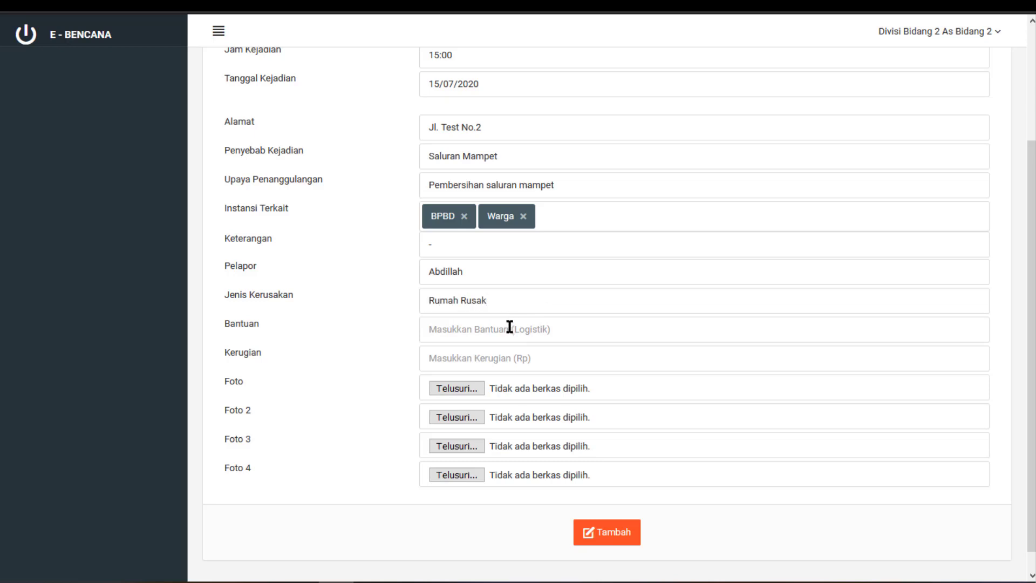
click(510, 329)
text(Sembako)
click(511, 359)
text(5000)
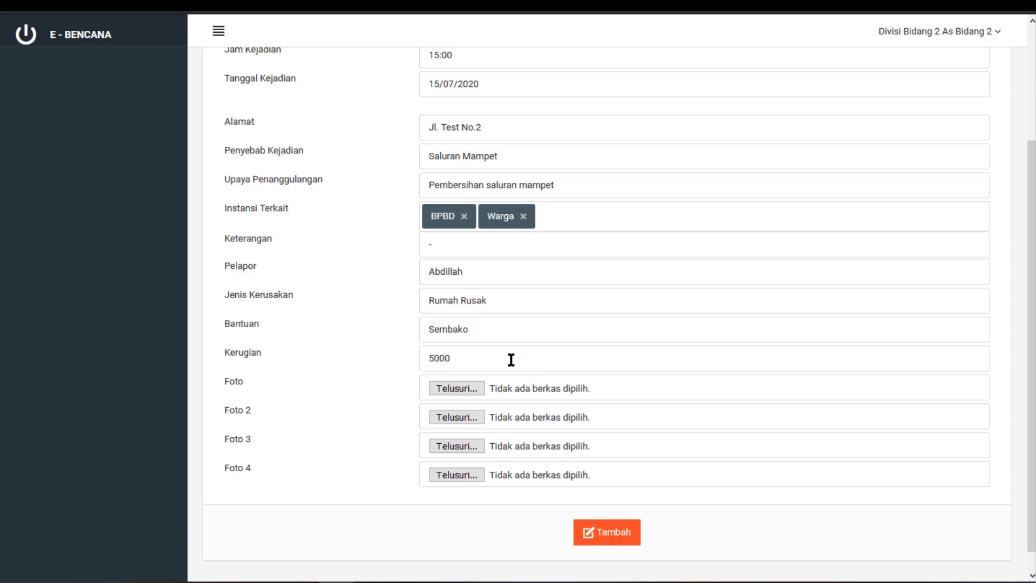
text(0000)
Attach images 57c08bfeccfc600088e35c0f and 22 (2) as the first and second photos
click(466, 387)
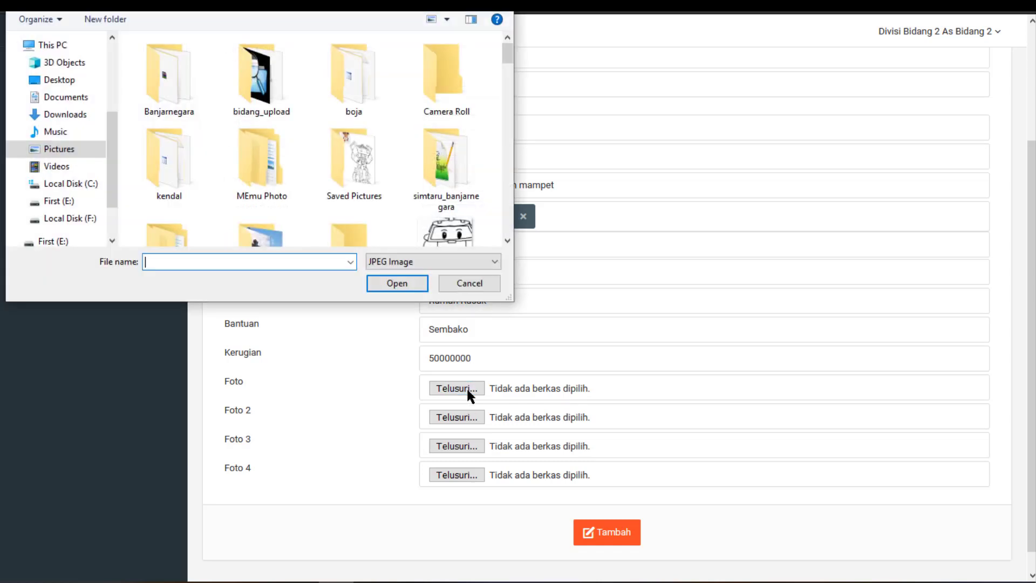
scroll(415, 170, down, 10)
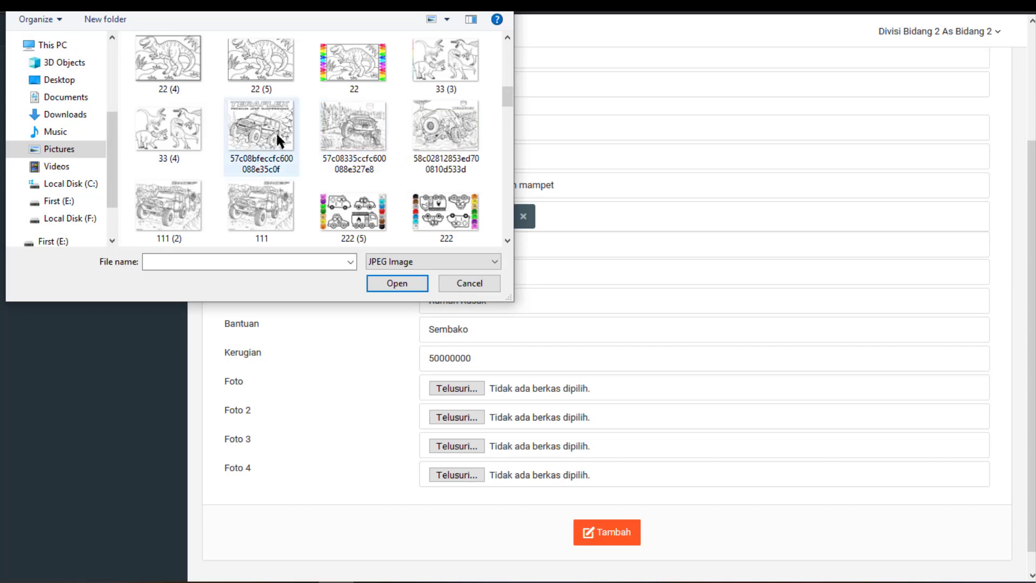
double_click(276, 132)
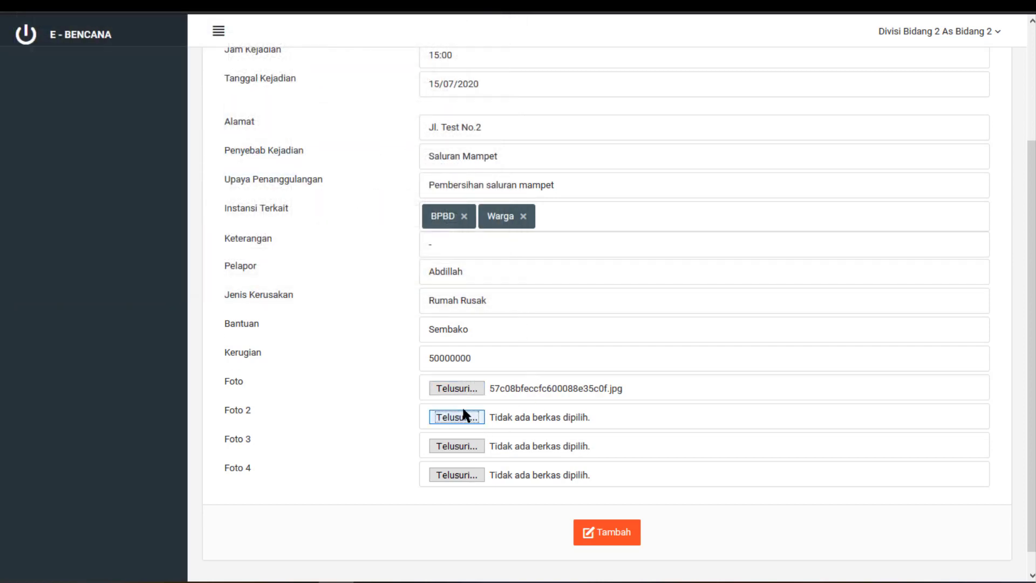
click(458, 417)
scroll(370, 193, down, 3)
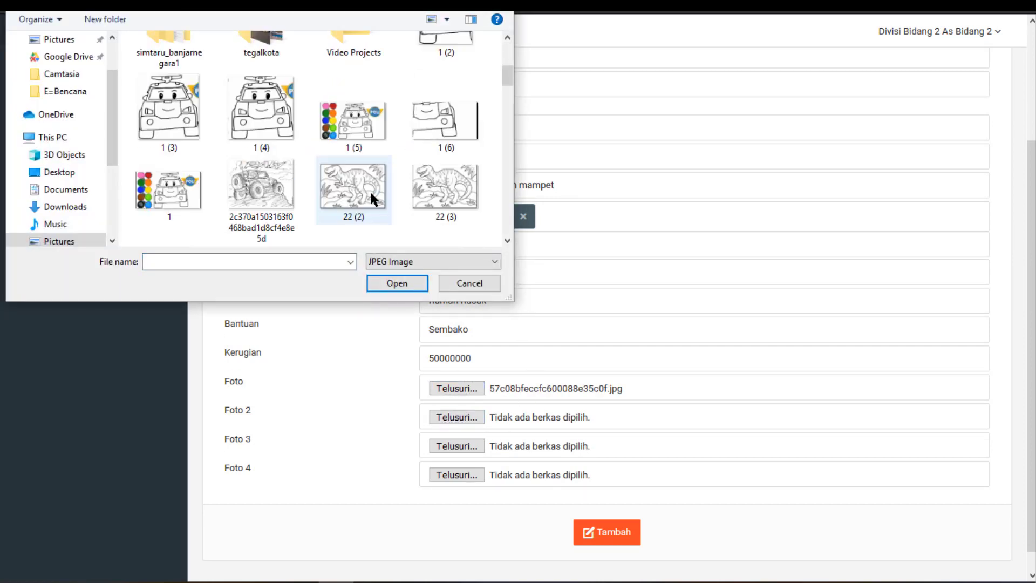
double_click(355, 196)
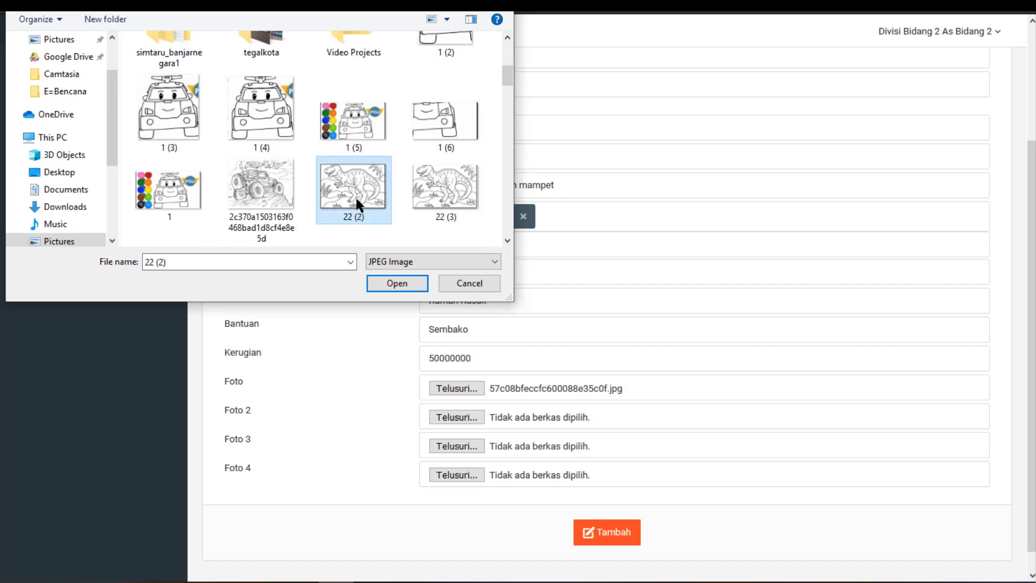
click(458, 446)
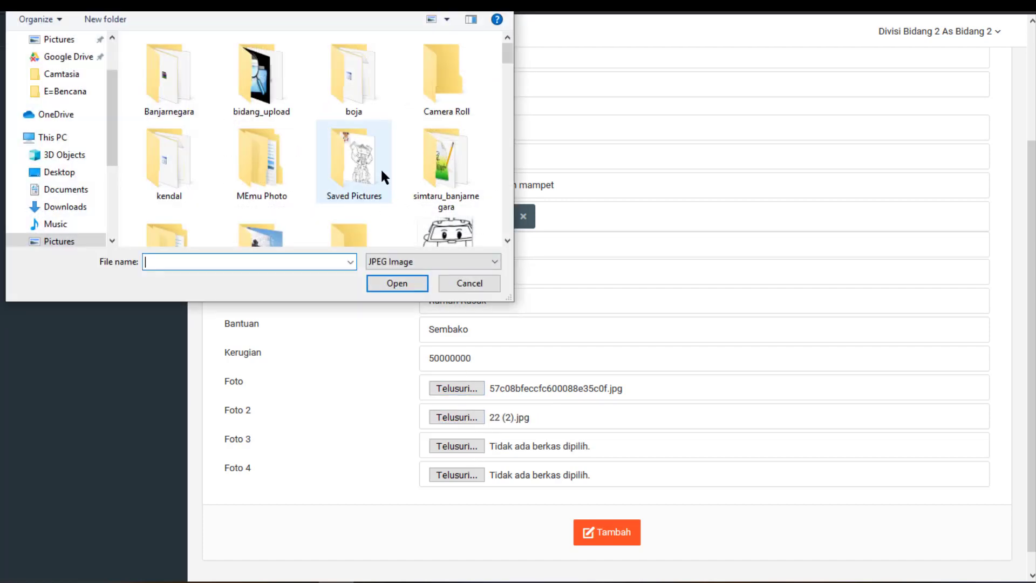
scroll(381, 170, down, 5)
scroll(228, 193, down, 3)
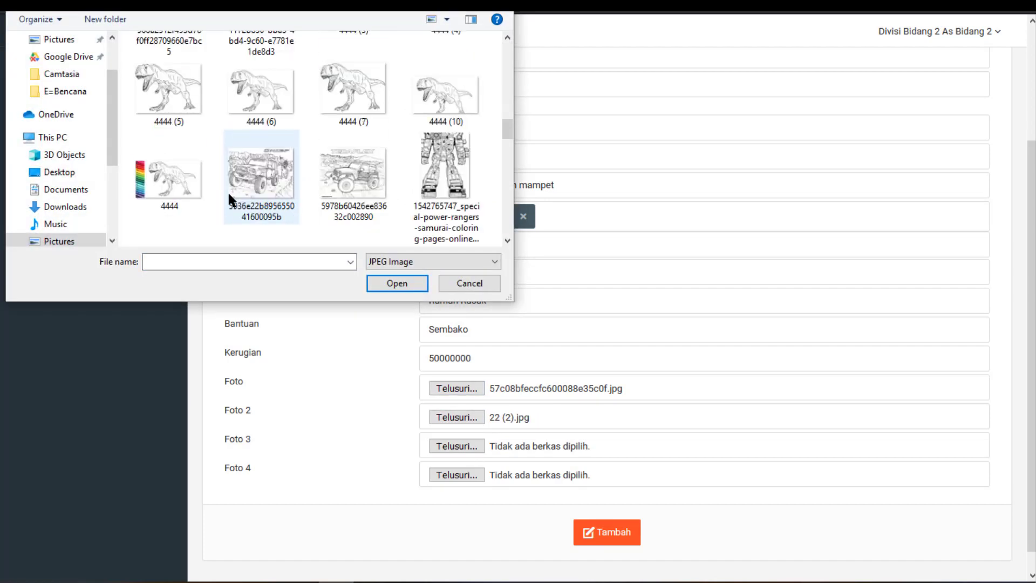
double_click(258, 180)
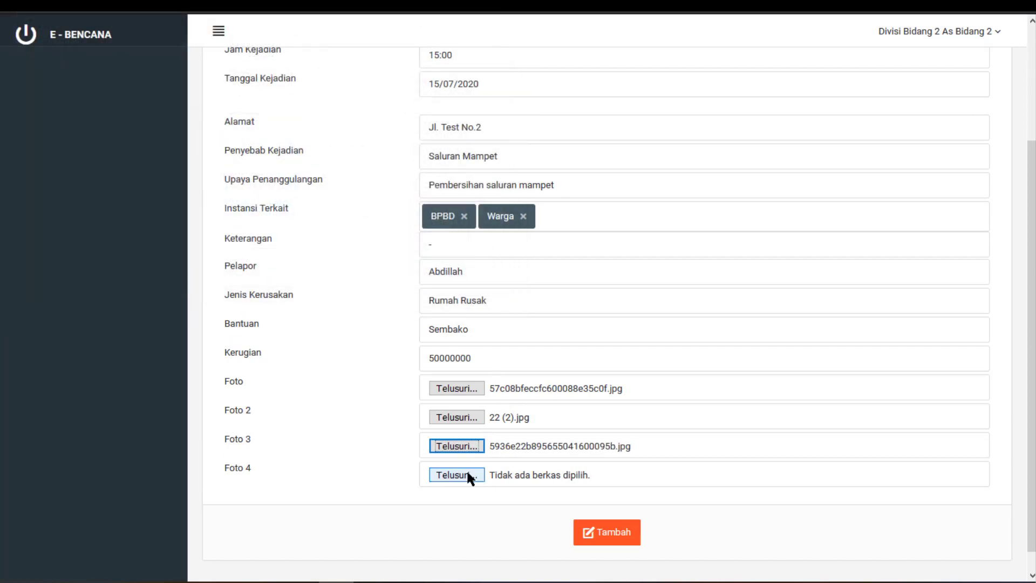
click(457, 475)
scroll(445, 179, down, 5)
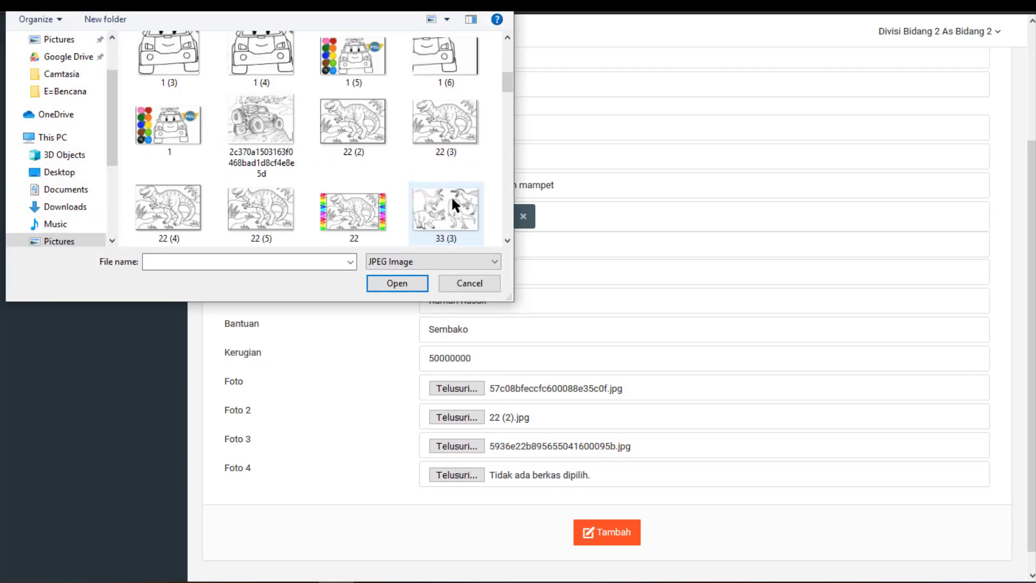
double_click(458, 221)
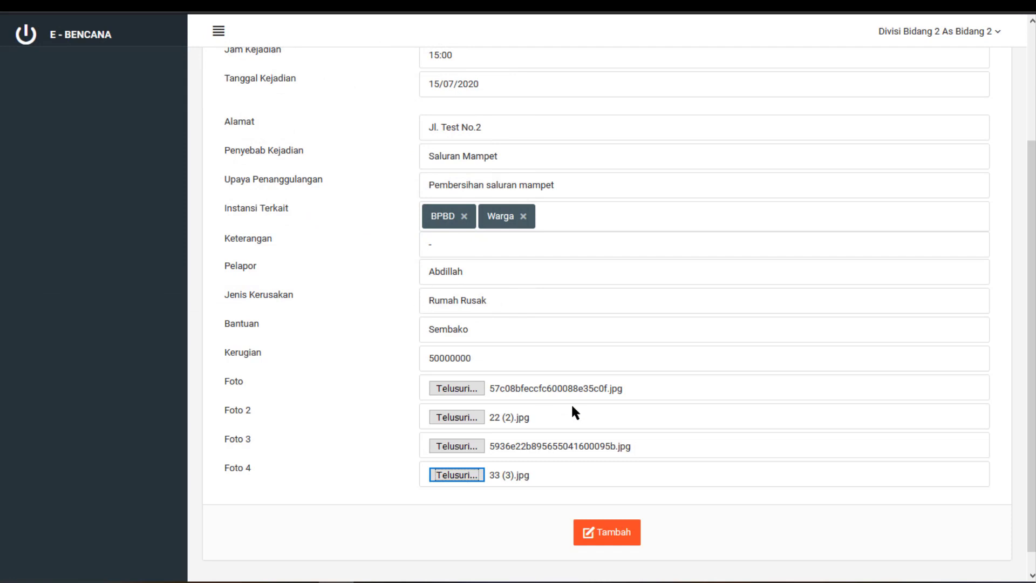
Set the Daerah area to PEDALANGAN - BANYUMANIK
scroll(572, 404, up, 1)
scroll(573, 407, up, 2)
scroll(573, 407, down, 4)
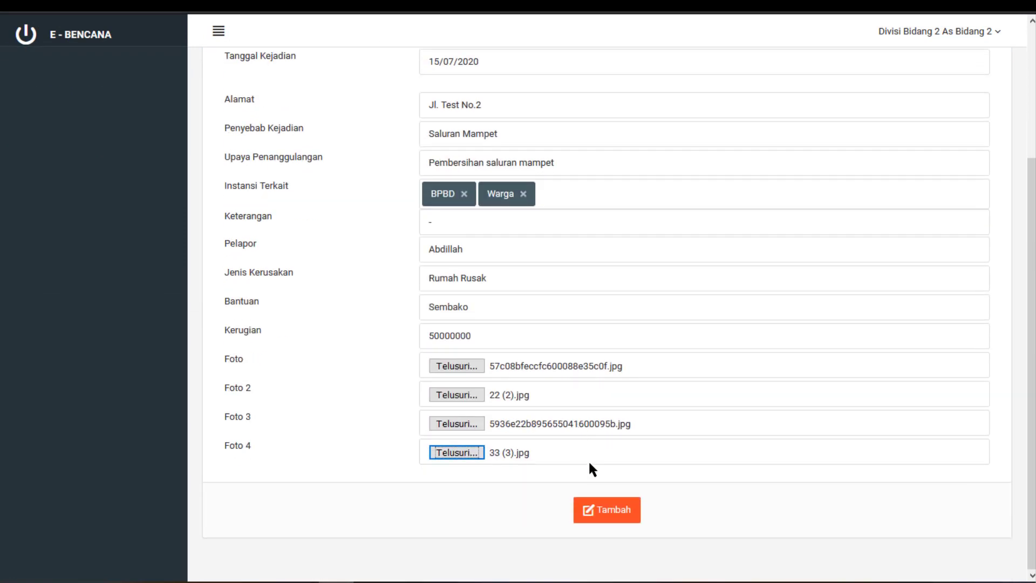
scroll(592, 470, up, 2)
scroll(592, 470, up, 1)
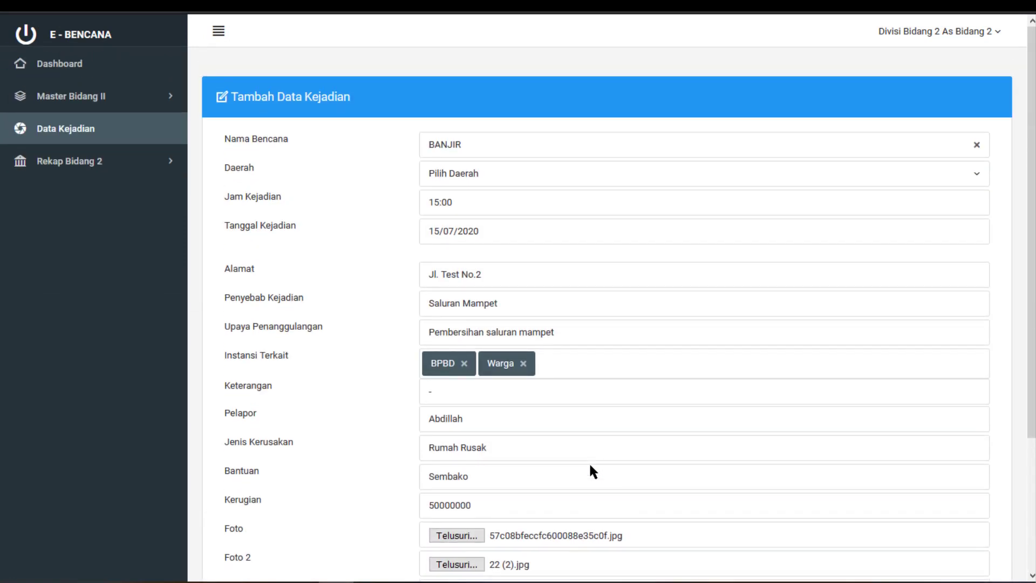
click(513, 174)
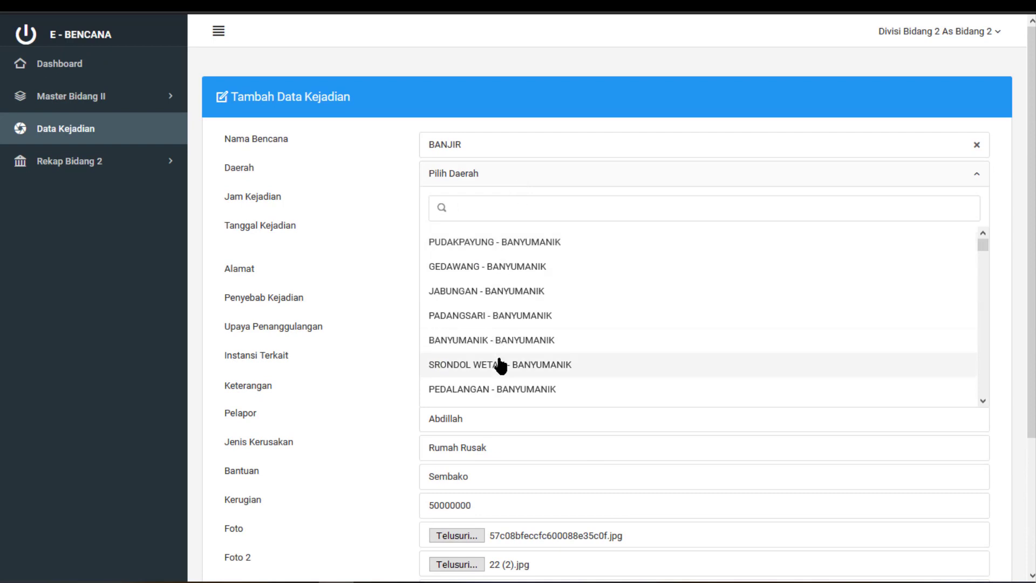
click(504, 389)
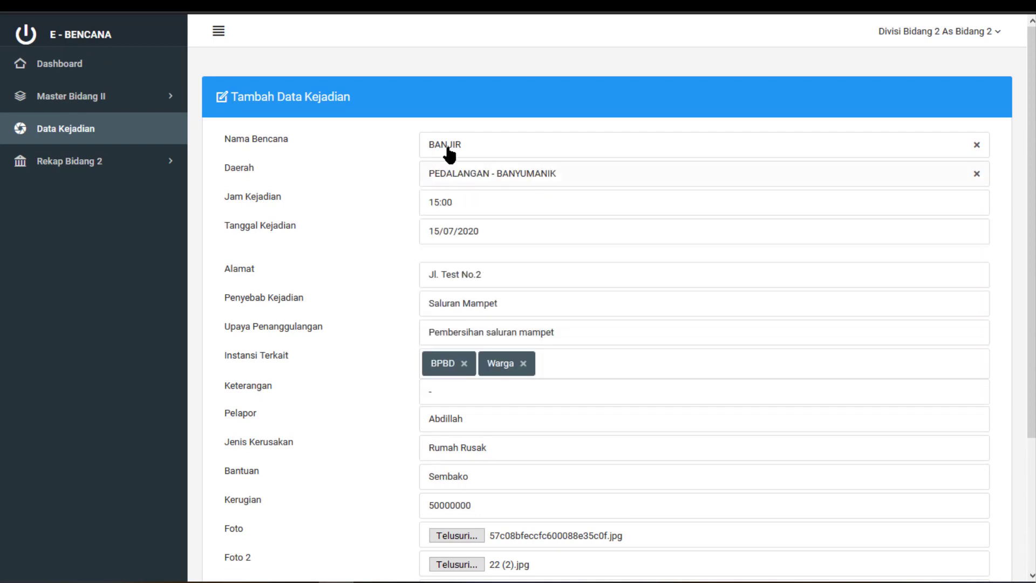
Submit the form with Tambah to save the new BANJIR incident
scroll(555, 282, down, 1)
scroll(558, 283, down, 3)
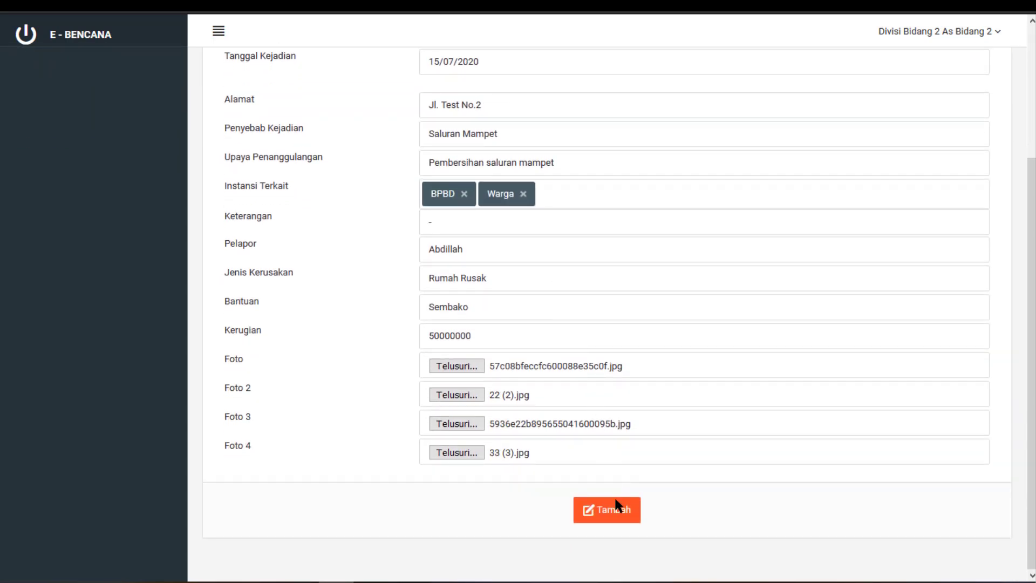
click(616, 512)
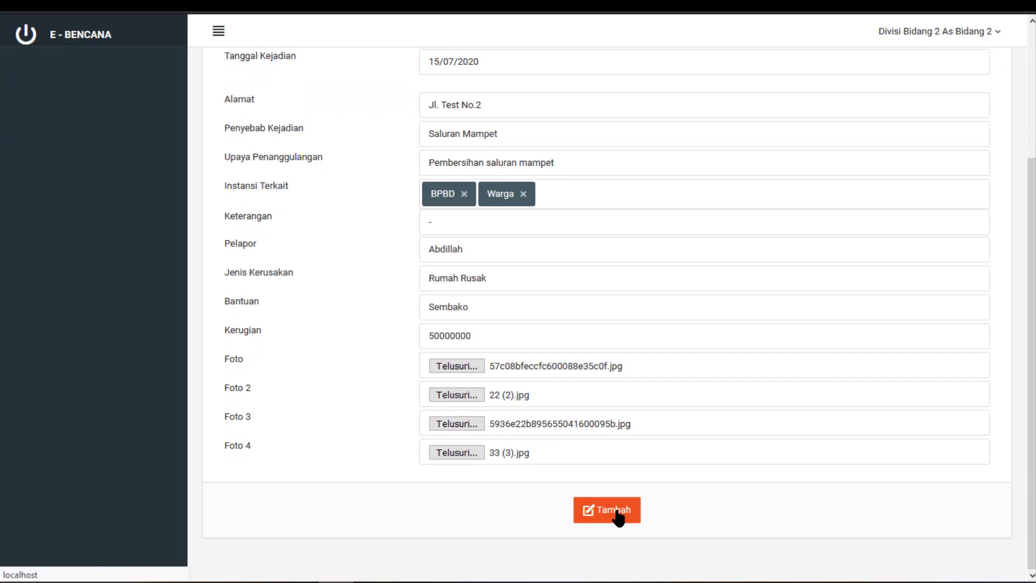
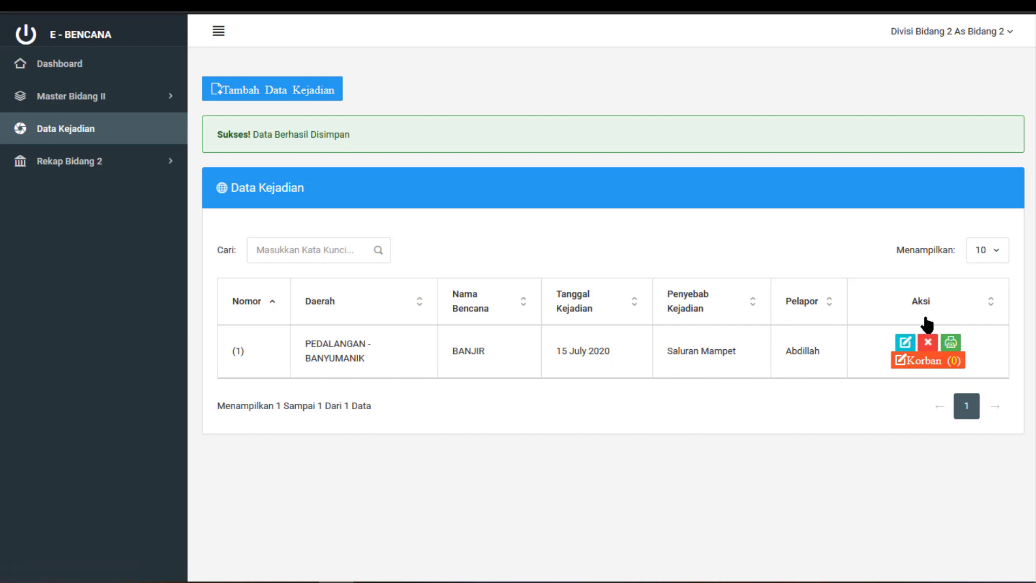
Change the BANJIR incident's Jam Kejadian from 15:00 to 14:00 and save the edit
click(905, 342)
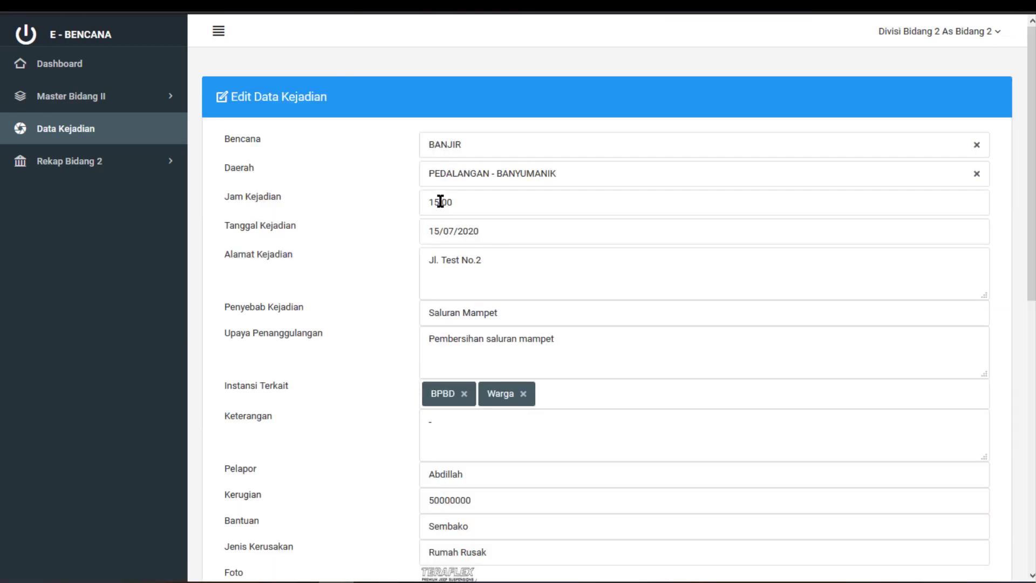
key(BackSpace)
text(4)
scroll(670, 321, down, 10)
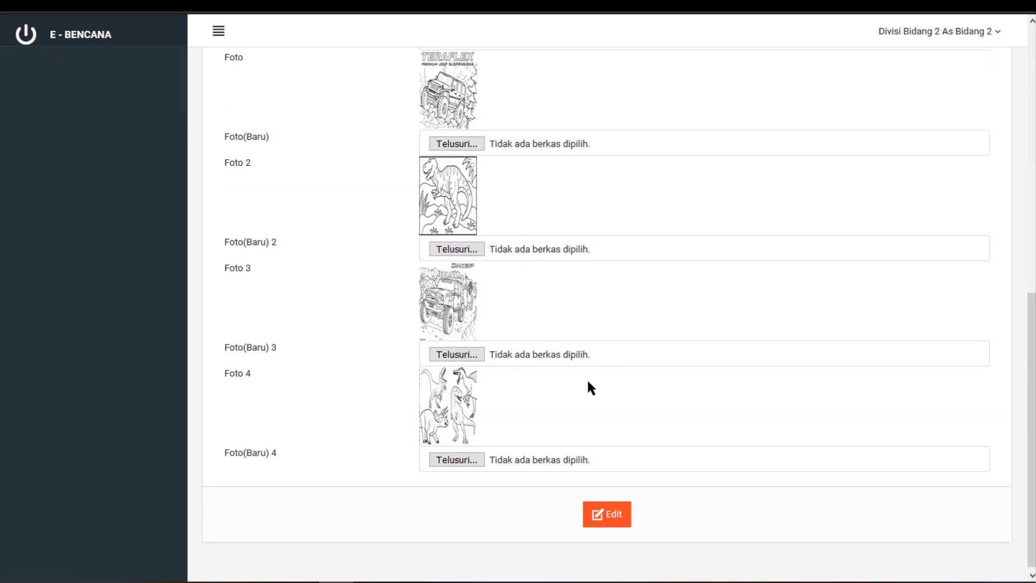
click(615, 516)
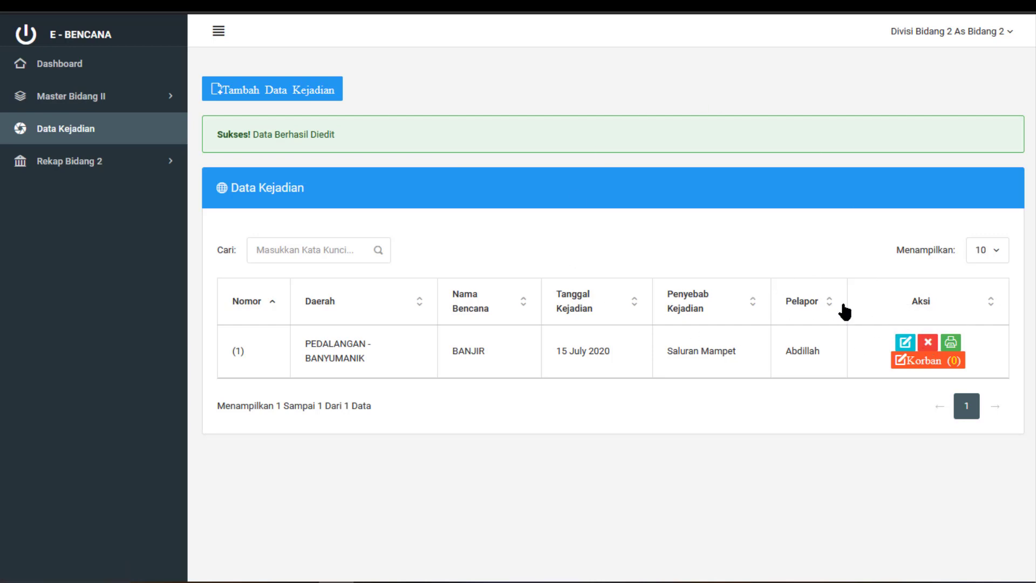
click(951, 345)
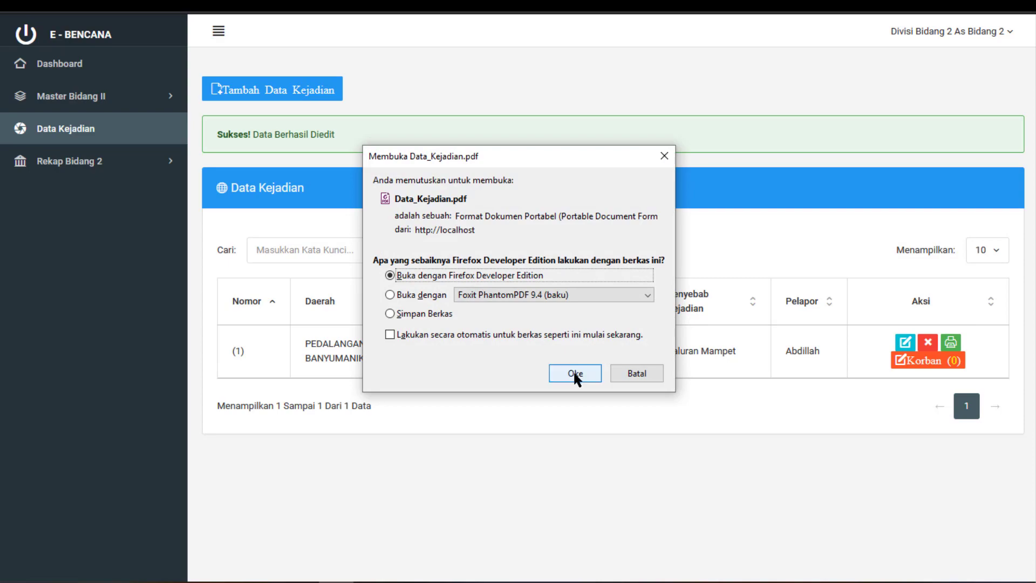
click(574, 373)
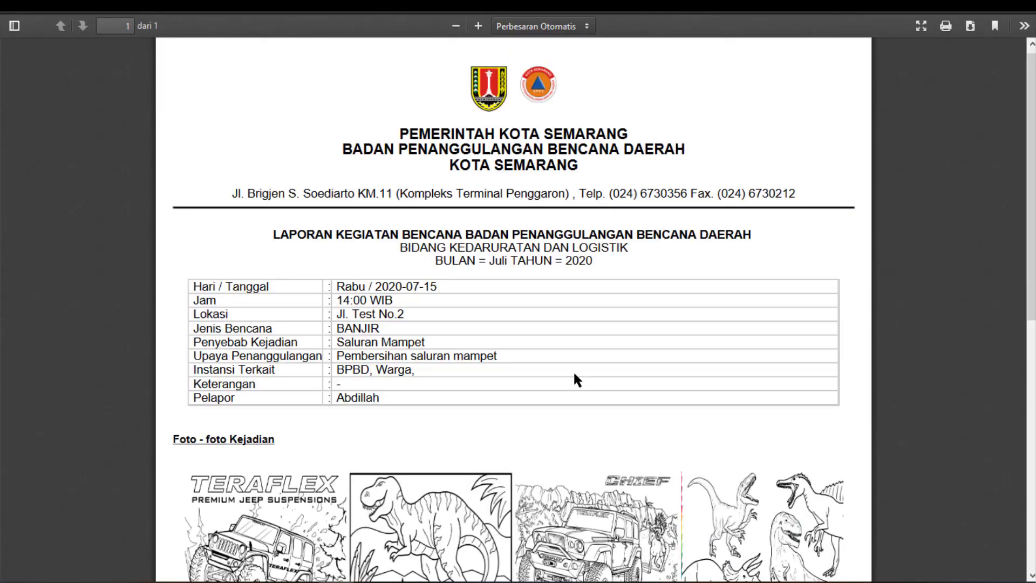
scroll(631, 348, down, 3)
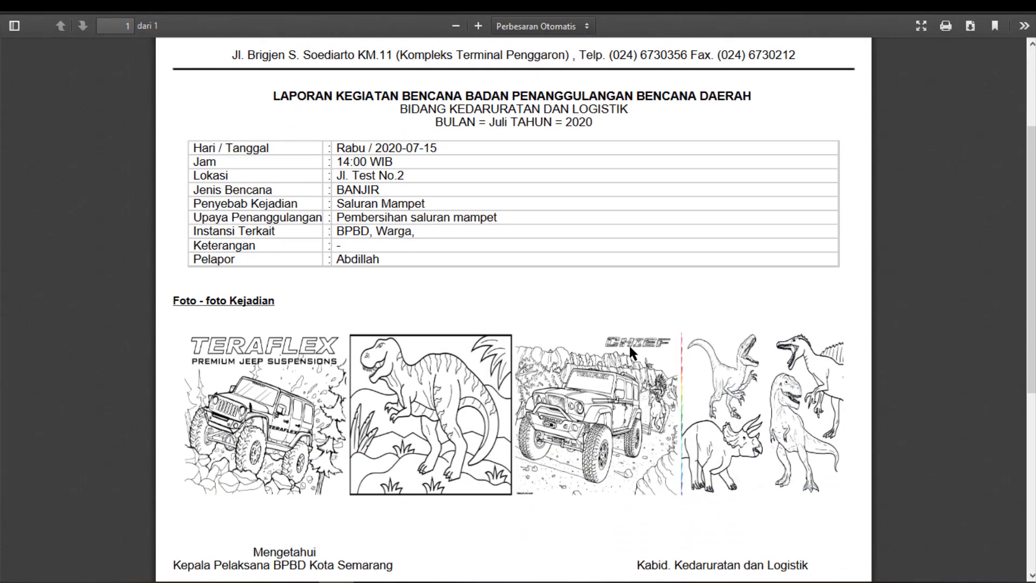
scroll(626, 342, down, 1)
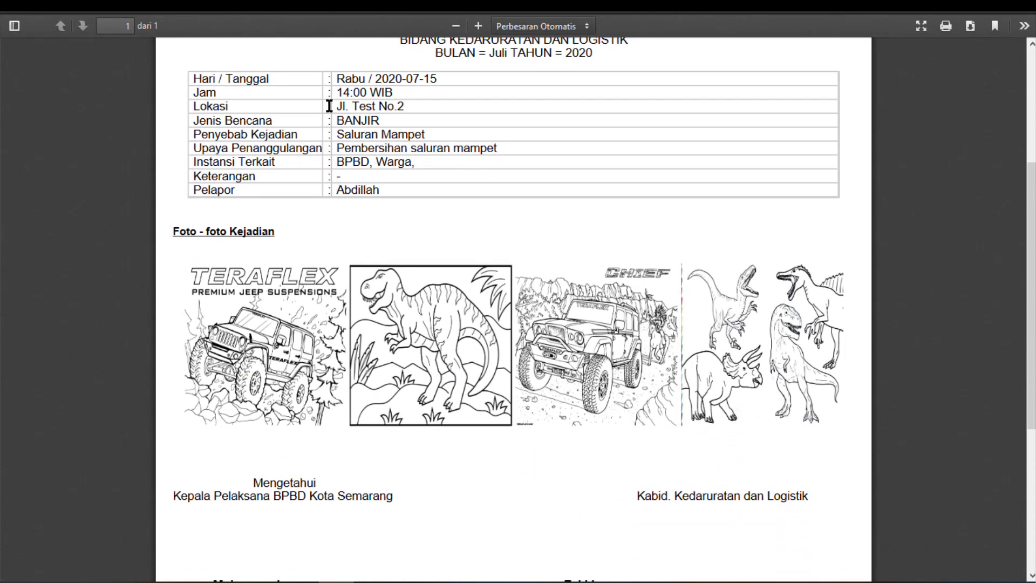
double_click(360, 94)
triple_click(359, 94)
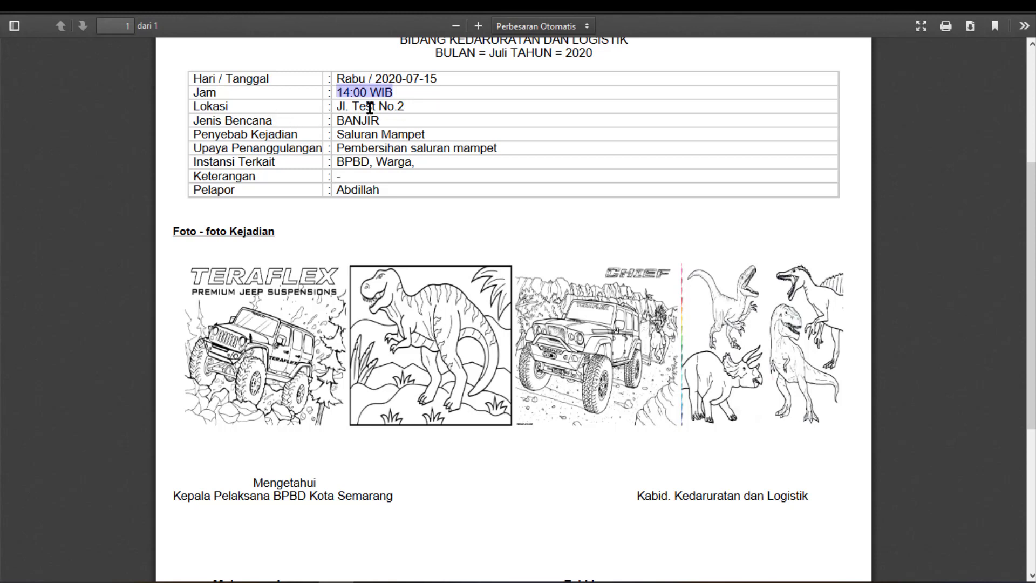
triple_click(370, 107)
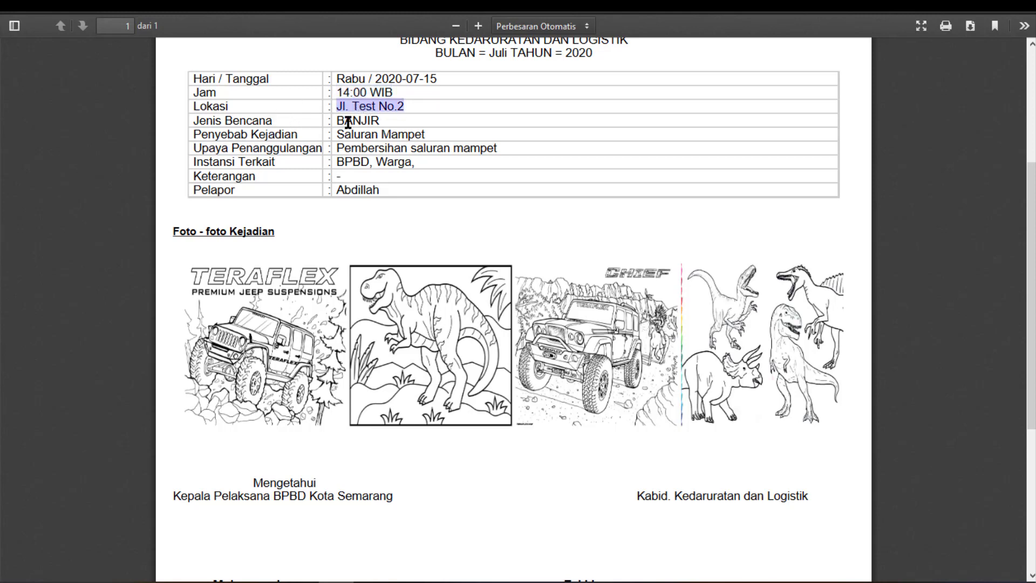
triple_click(351, 121)
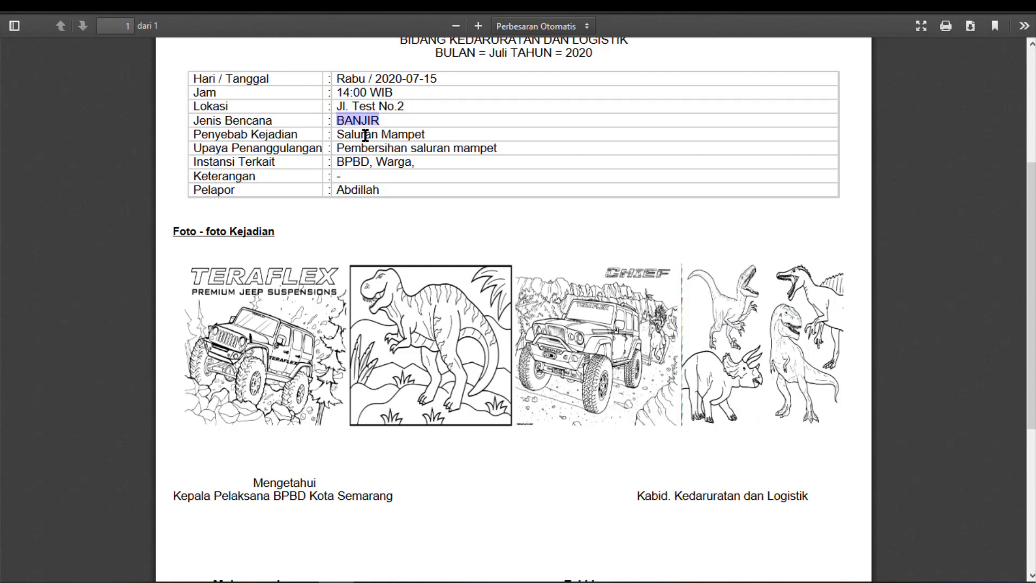
triple_click(365, 134)
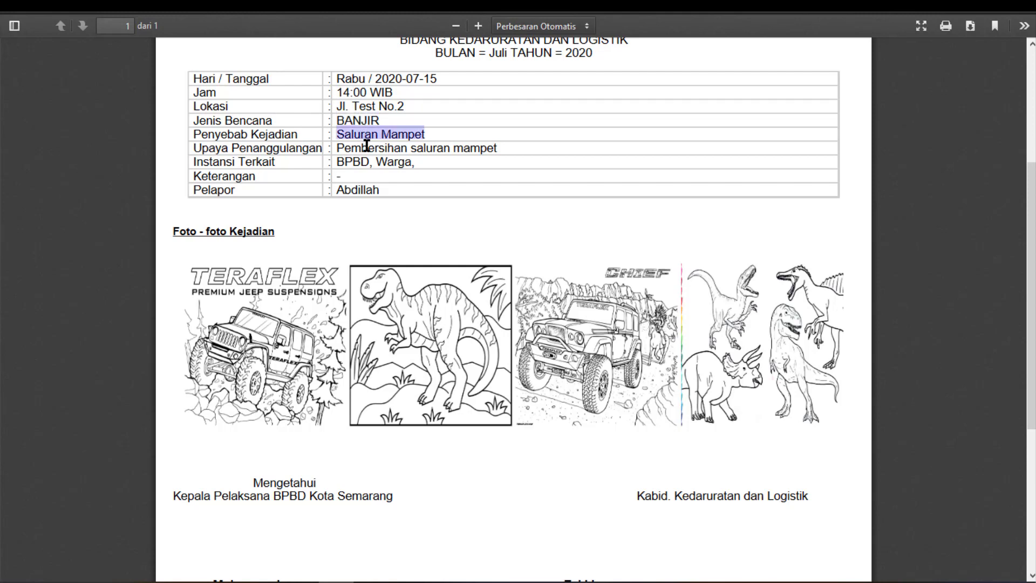
double_click(367, 146)
triple_click(366, 146)
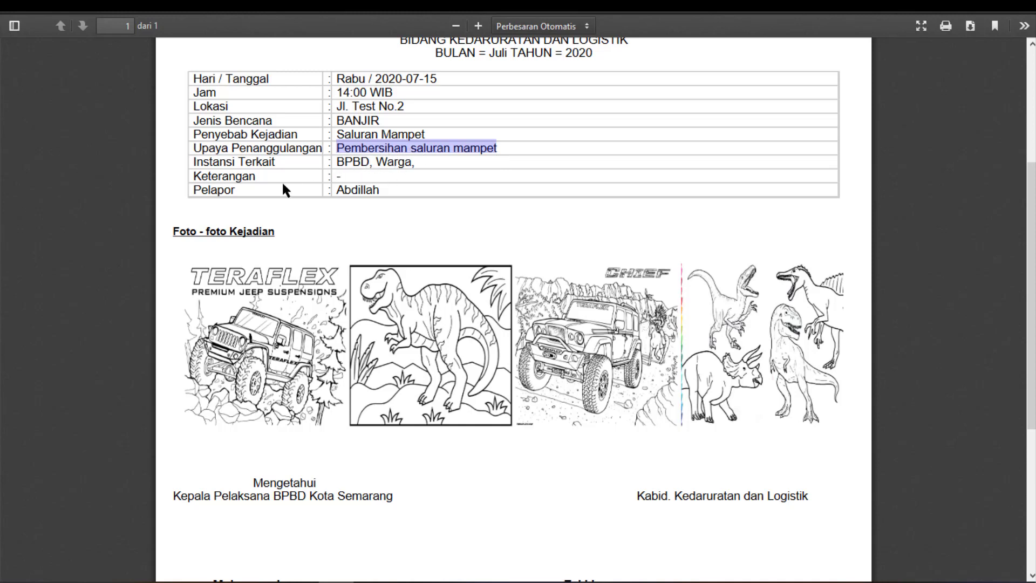
double_click(353, 190)
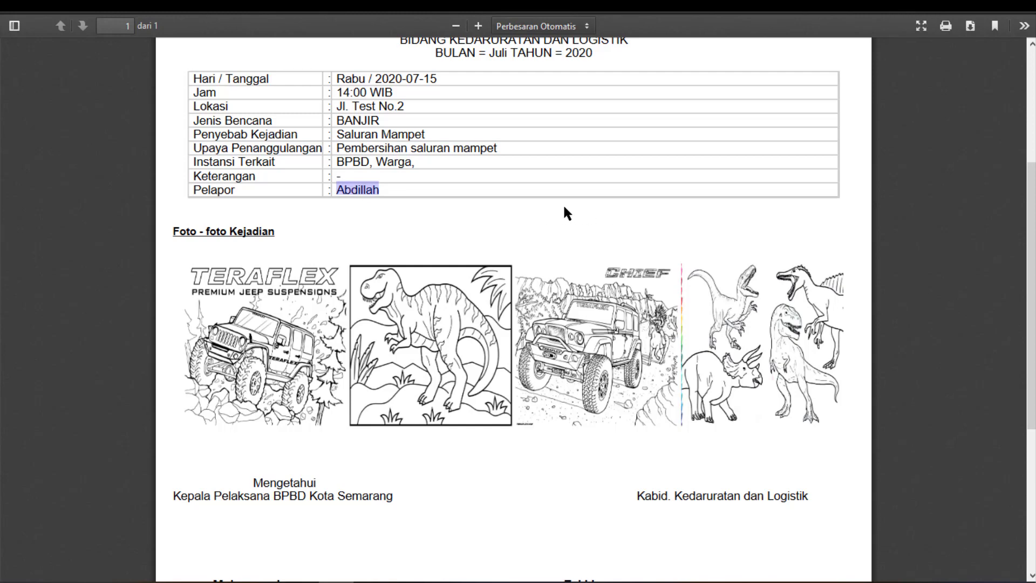
scroll(564, 207, down, 2)
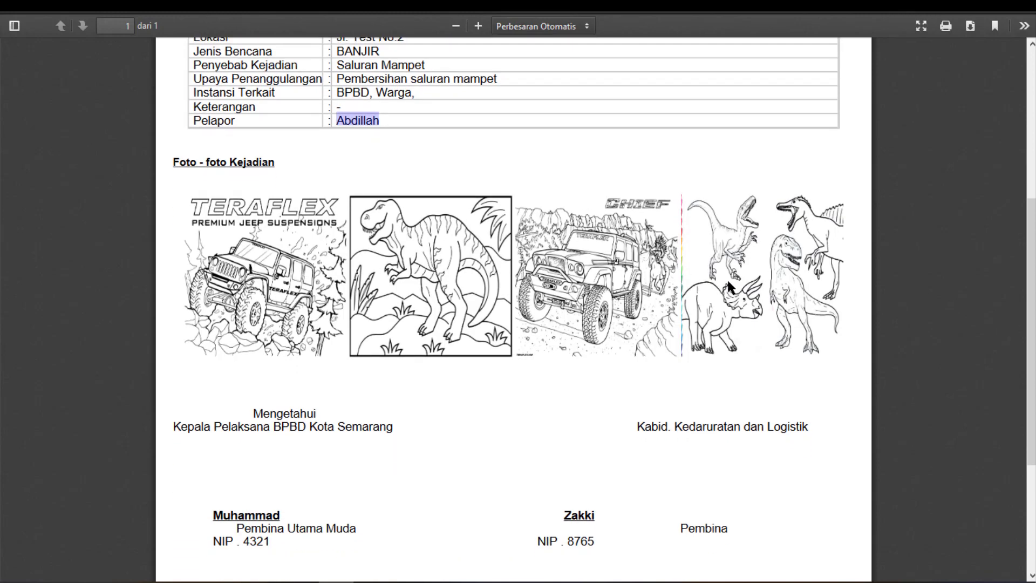
scroll(727, 277, down, 3)
scroll(724, 284, down, 2)
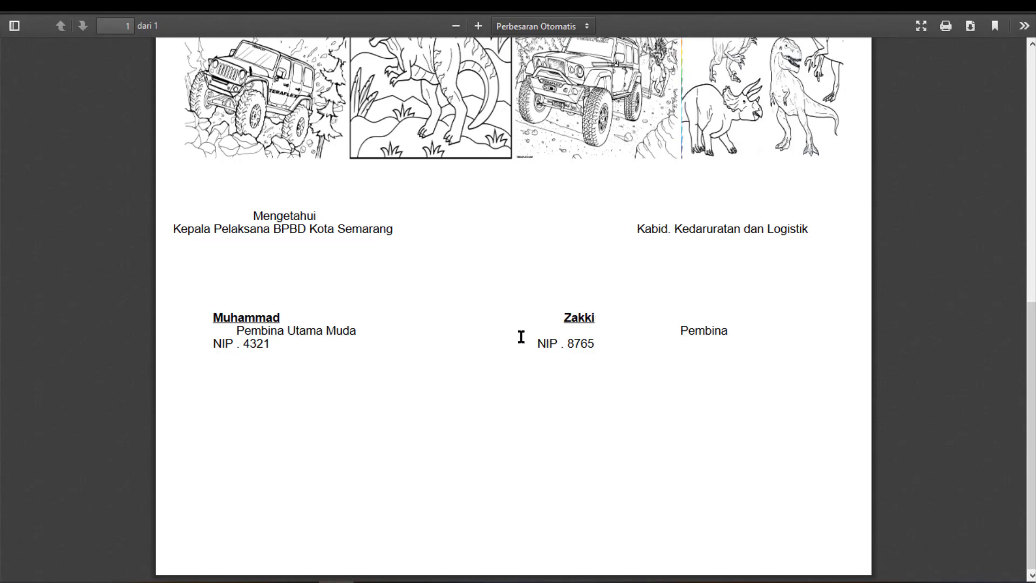
scroll(583, 237, up, 6)
scroll(581, 233, up, 1)
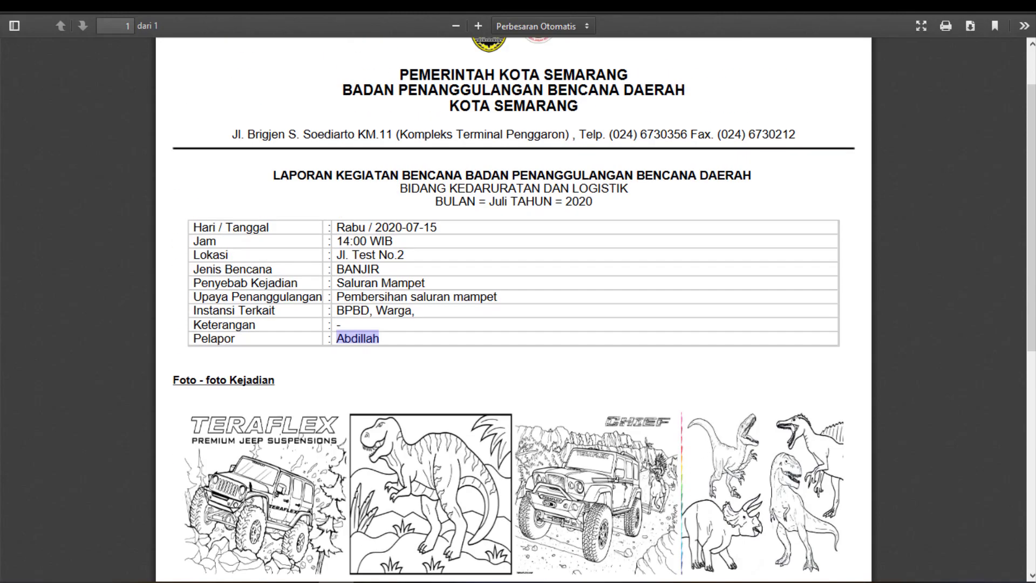
key(ctrl+w)
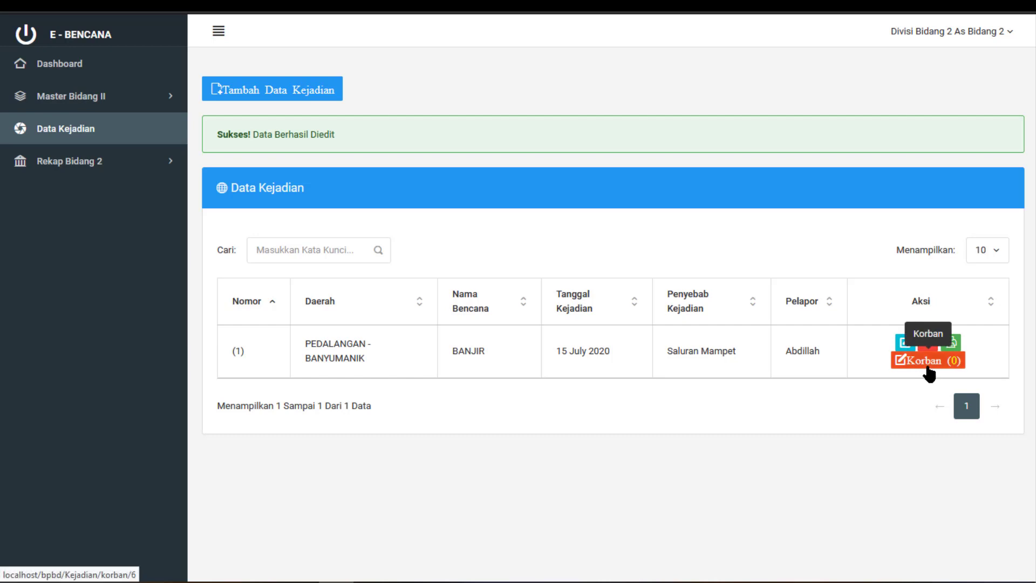
Open the BANJIR victim list and add a Luka-luka entry of 3 described as 'luka ringan'
click(928, 361)
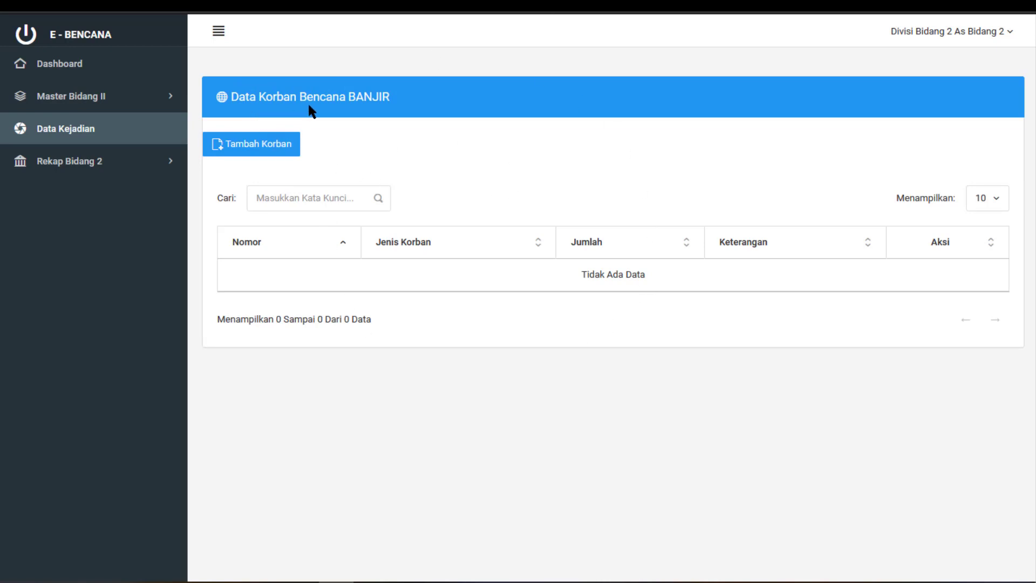
double_click(363, 97)
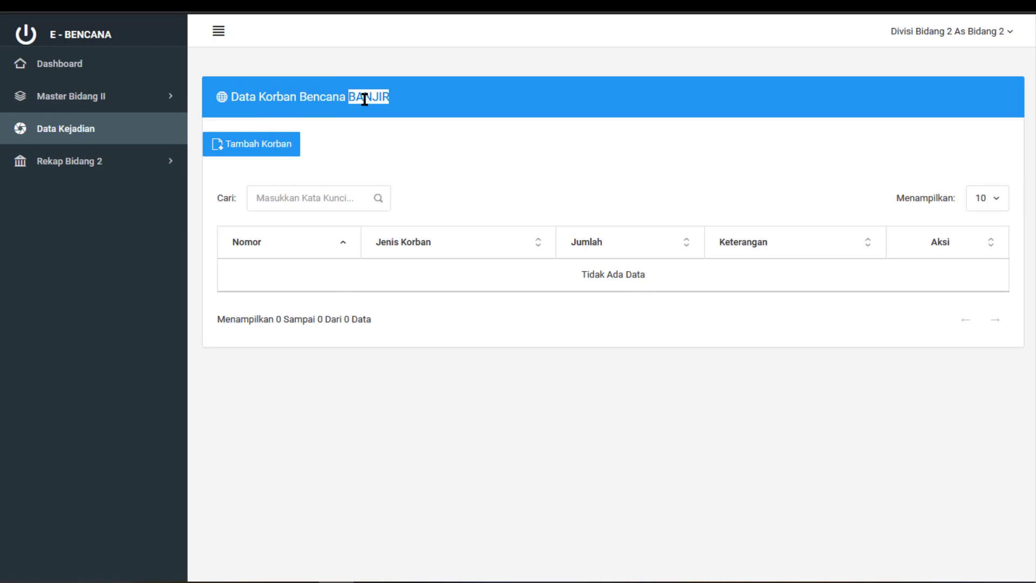
click(466, 164)
click(283, 154)
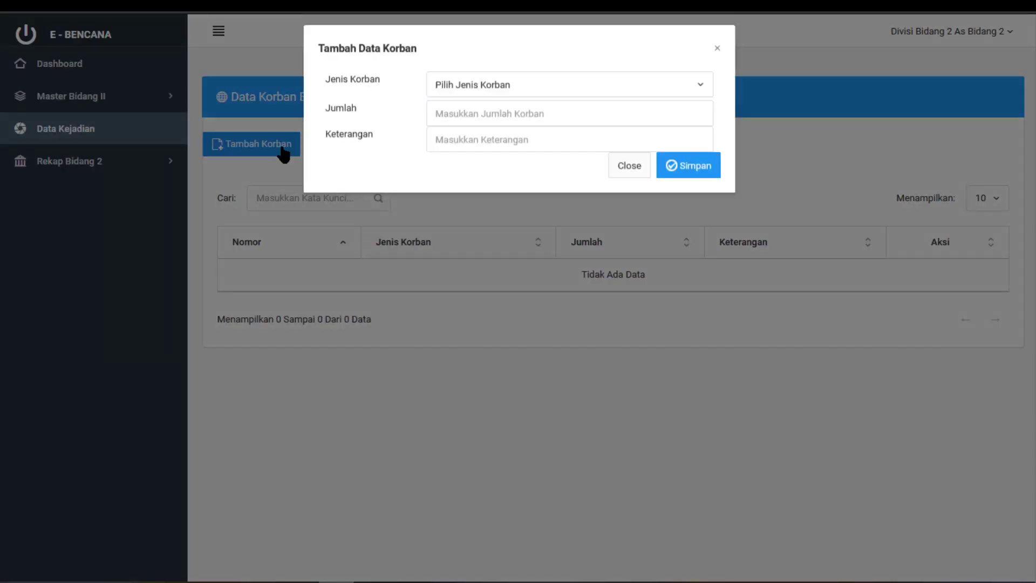
click(503, 97)
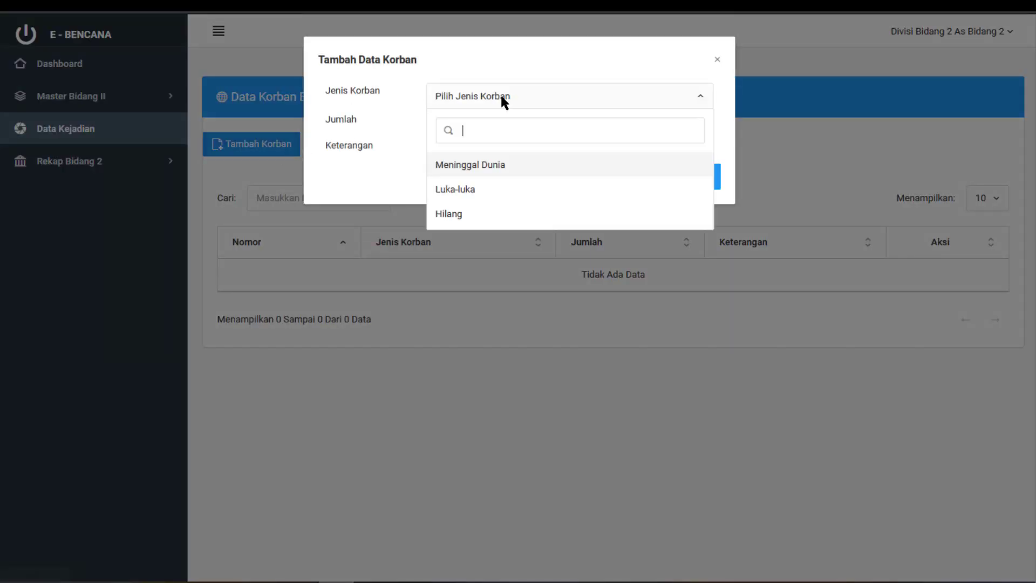
click(486, 190)
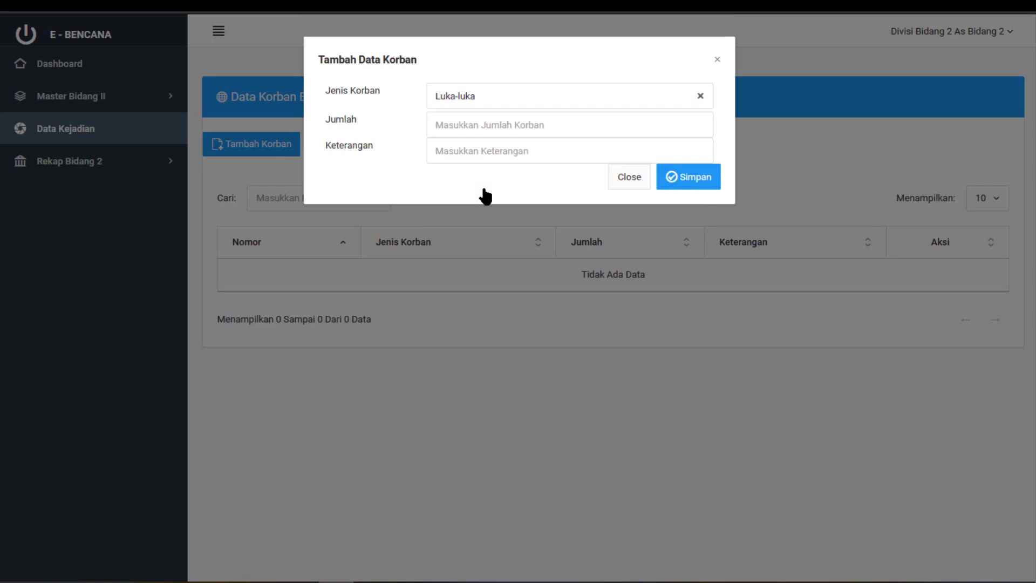
click(504, 126)
text(3)
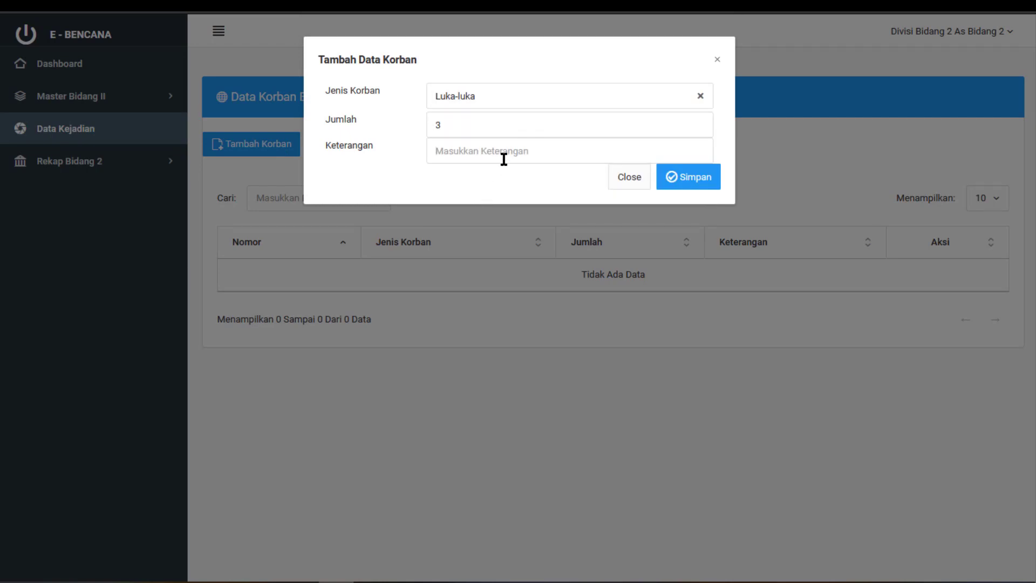
click(504, 159)
text(luka ringan)
click(675, 178)
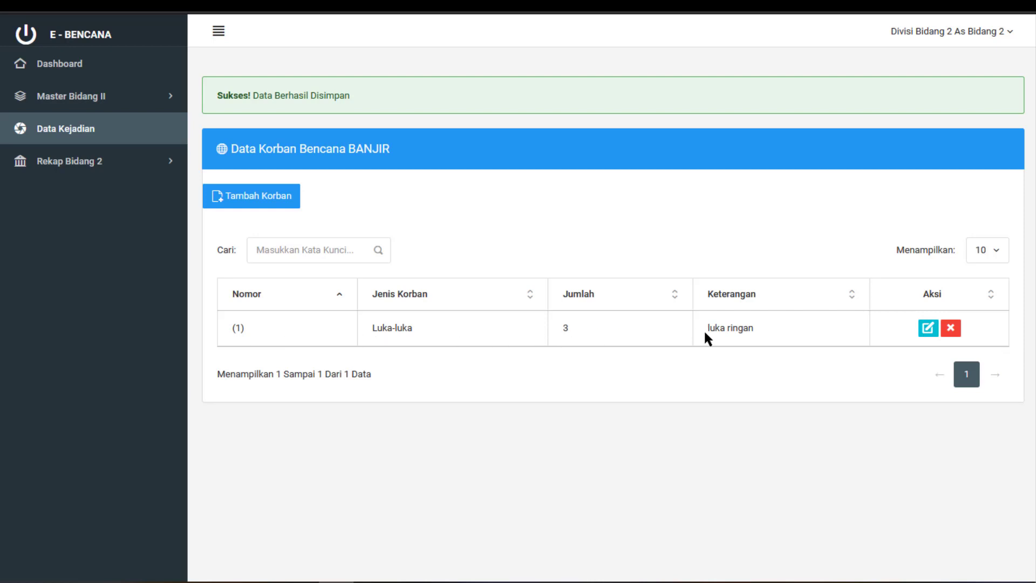
Add a second victim entry of 1 Hilang
click(277, 207)
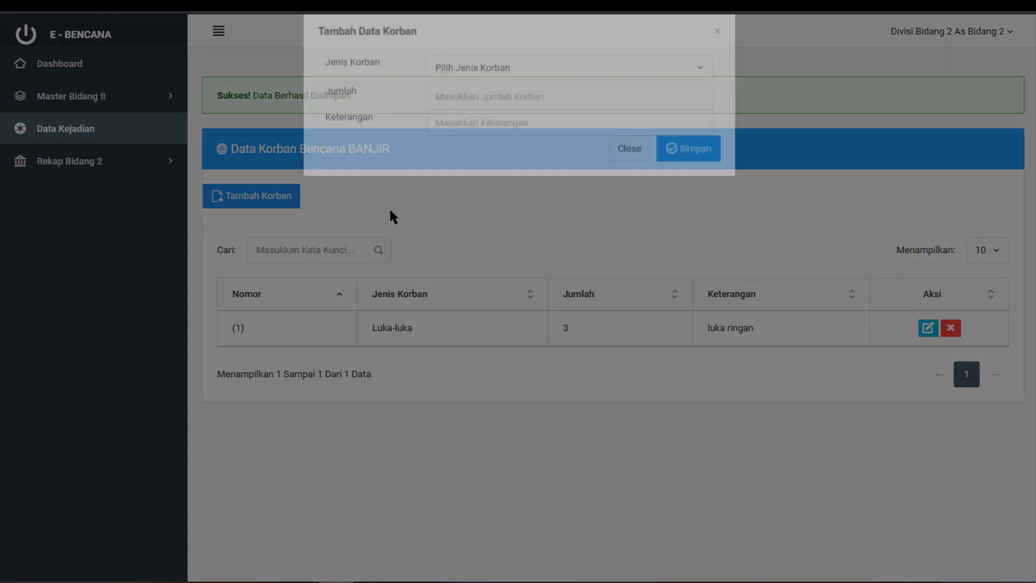
click(517, 95)
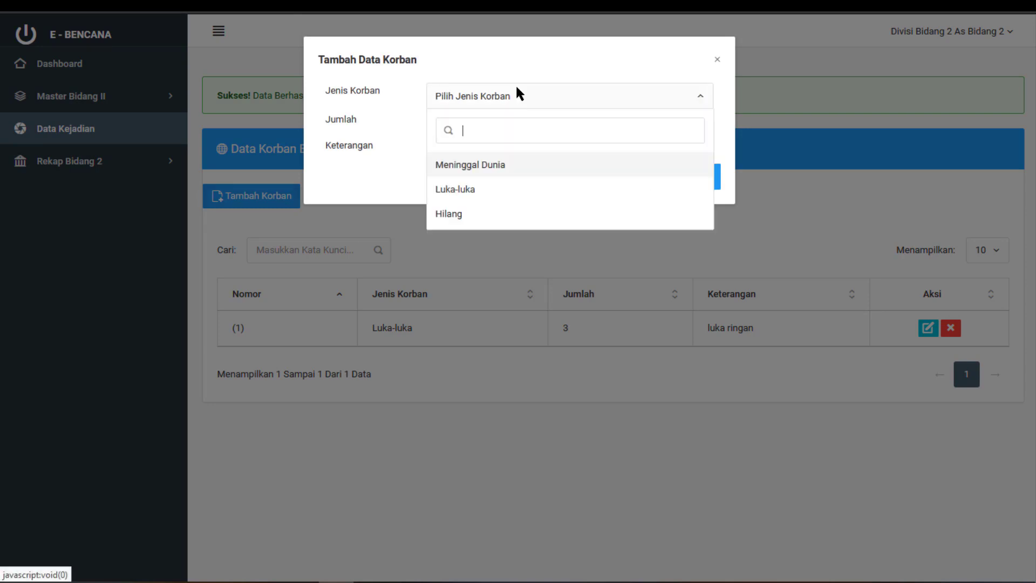
click(502, 216)
click(527, 125)
text(1)
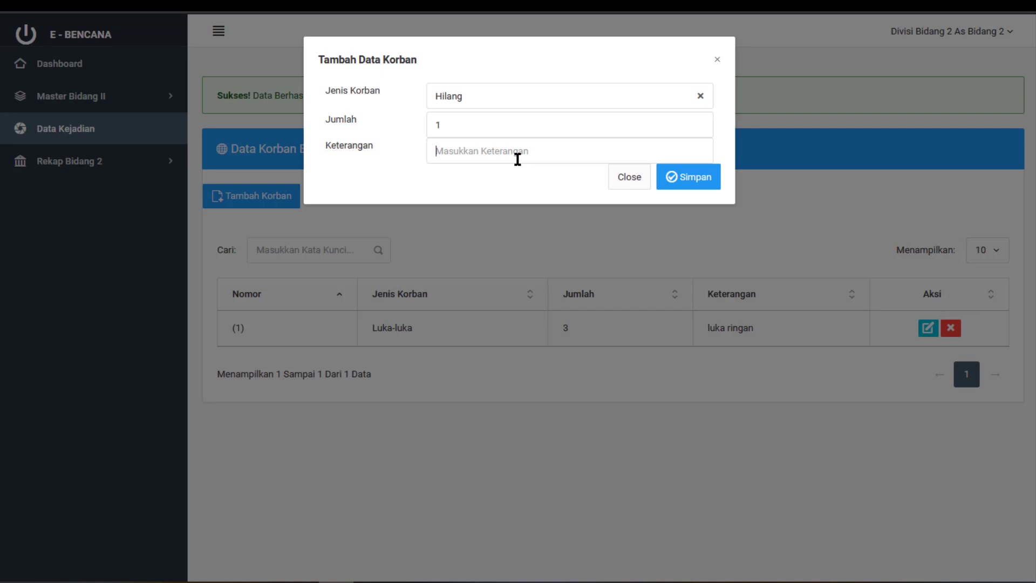
text(-)
click(685, 182)
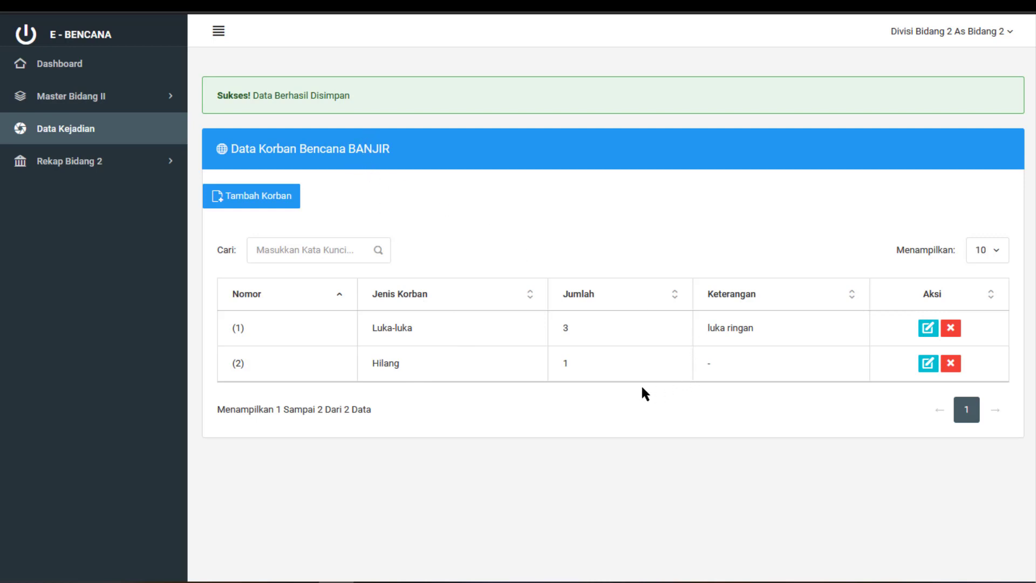
Return to the incident list and open the Rekap Bencana (Periode) recap form
click(96, 130)
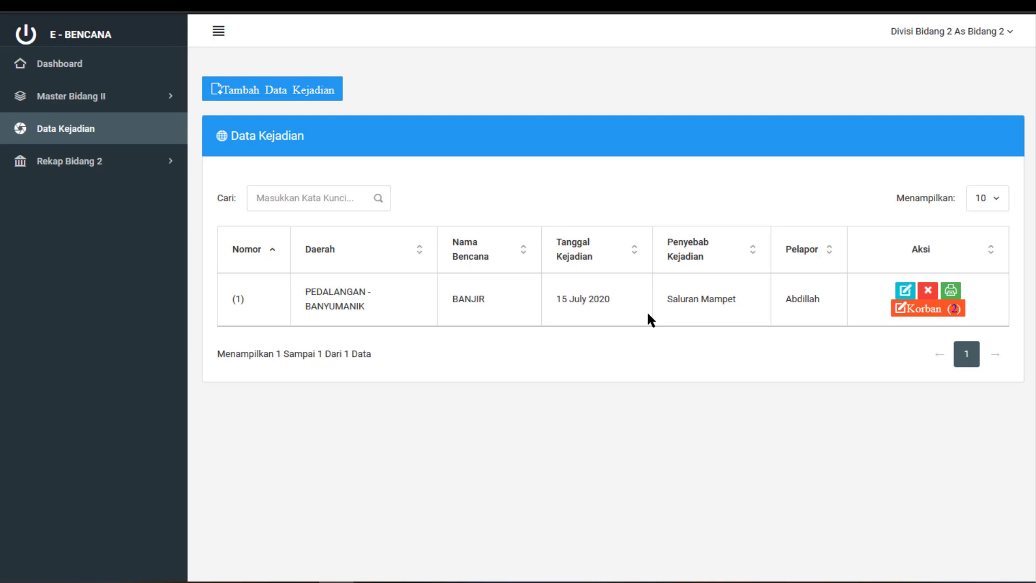
click(122, 167)
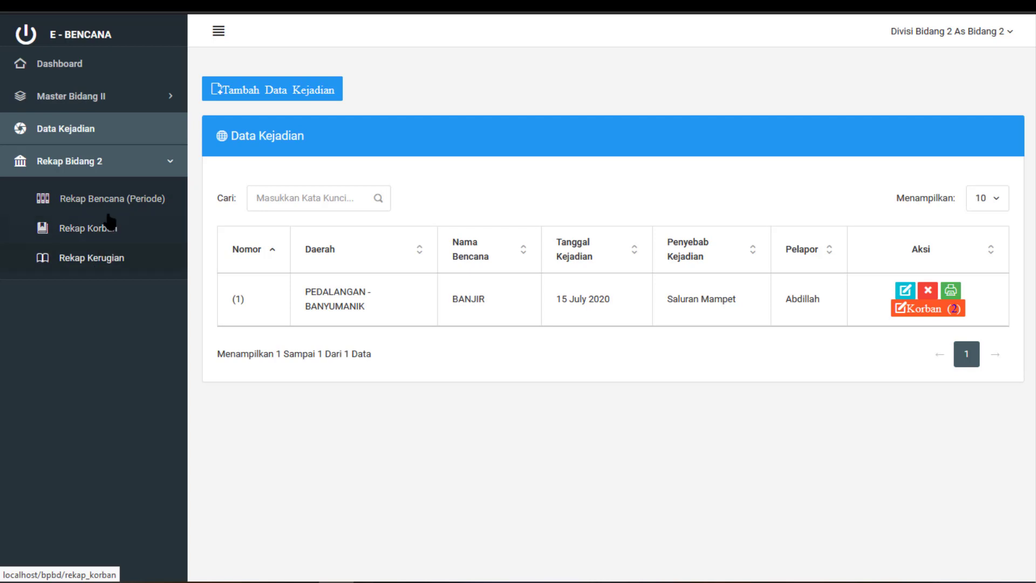
click(114, 204)
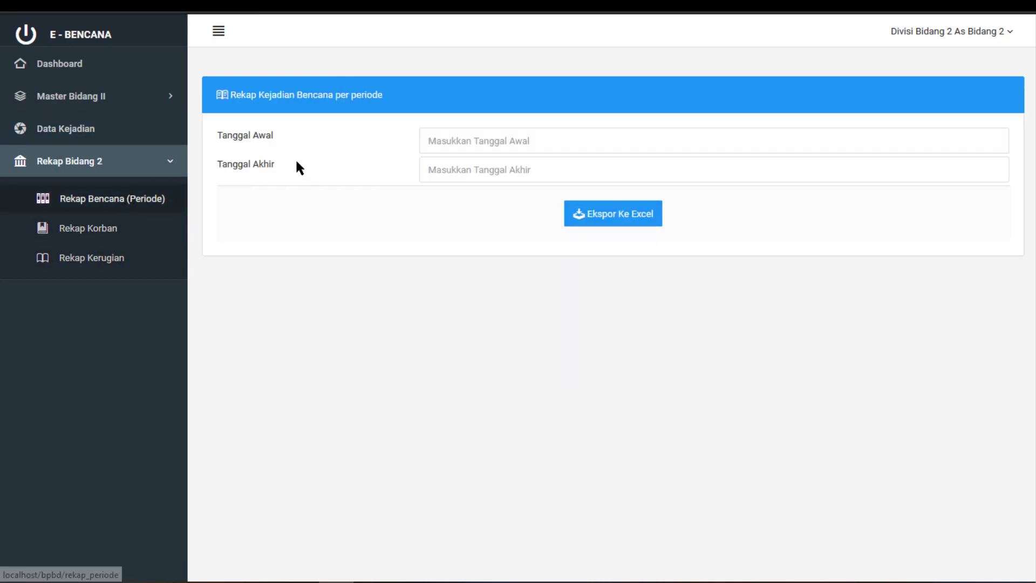
Export the disaster recap for 01/07/2020 to 25/07/2020 to Excel and choose to open it
click(470, 137)
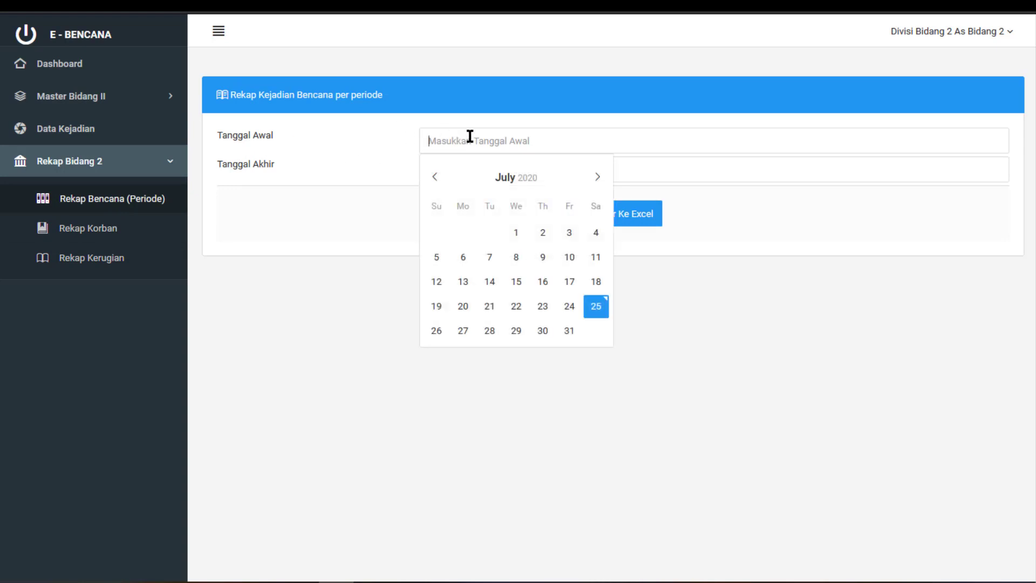
click(514, 238)
click(463, 167)
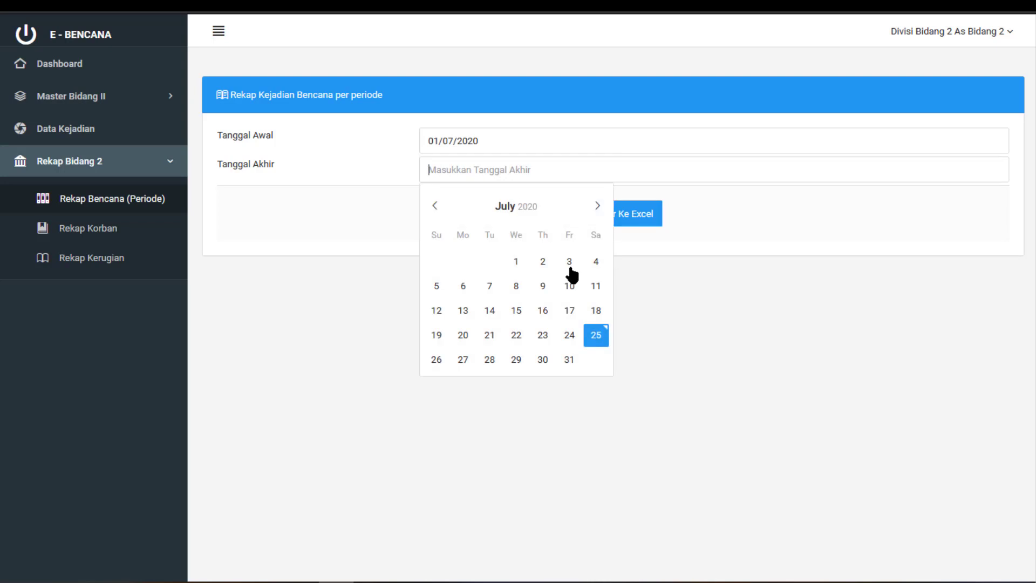
click(600, 336)
click(642, 226)
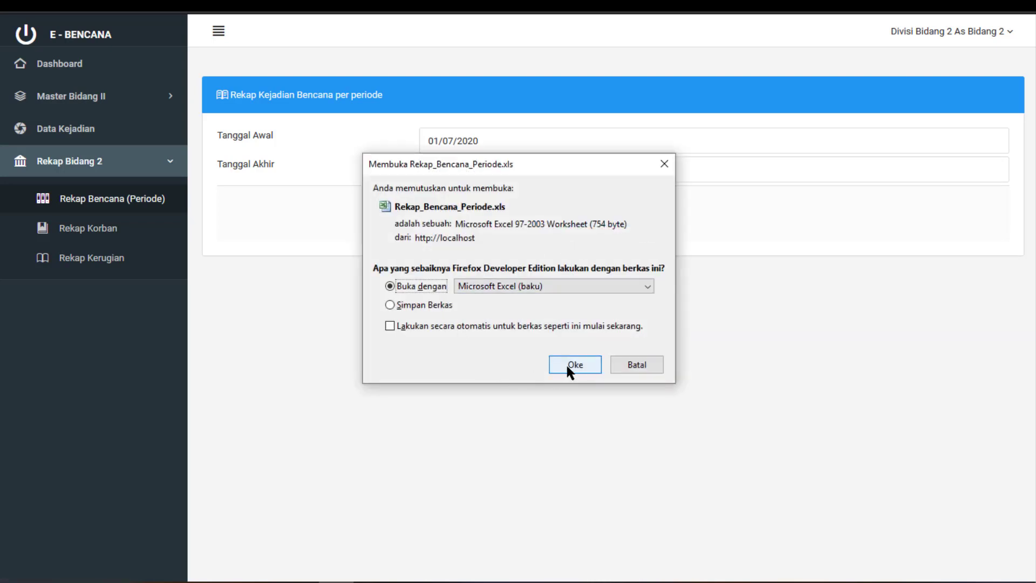
click(567, 365)
Open Rekap_Bencana_Periode.xls in Excel despite the format warning and select the table A1:H2
click(568, 366)
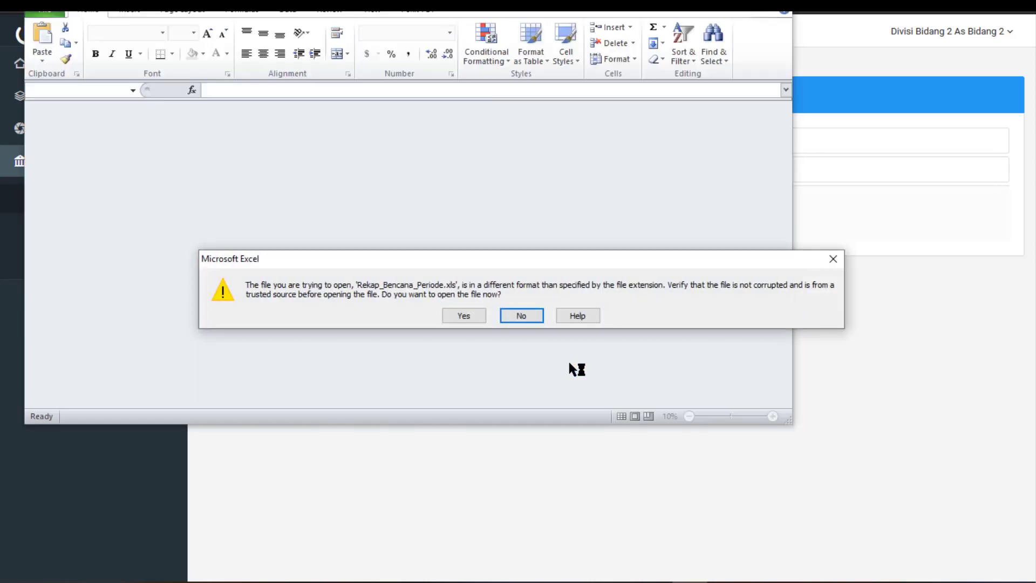
click(465, 317)
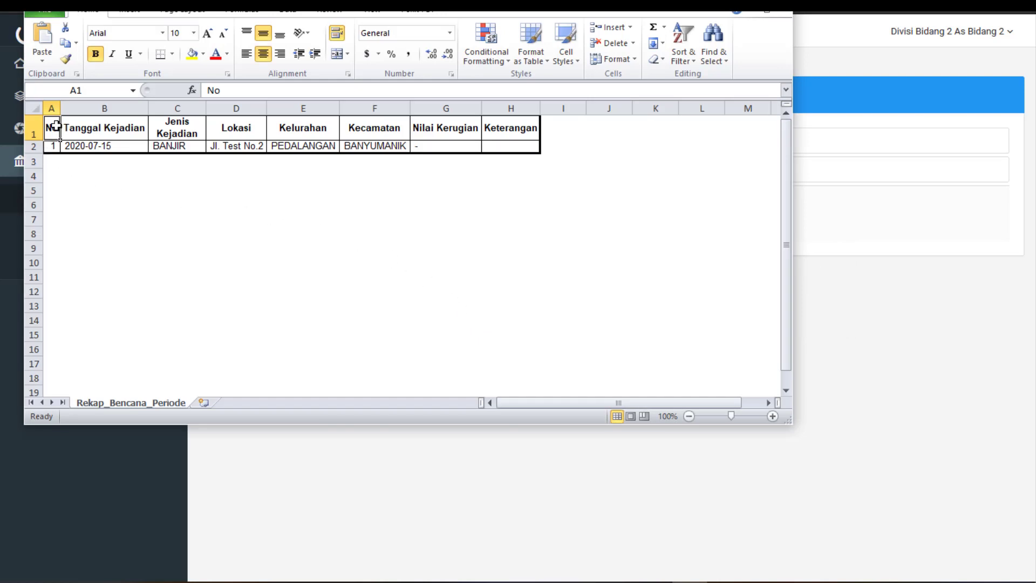
drag(55, 127, 517, 149)
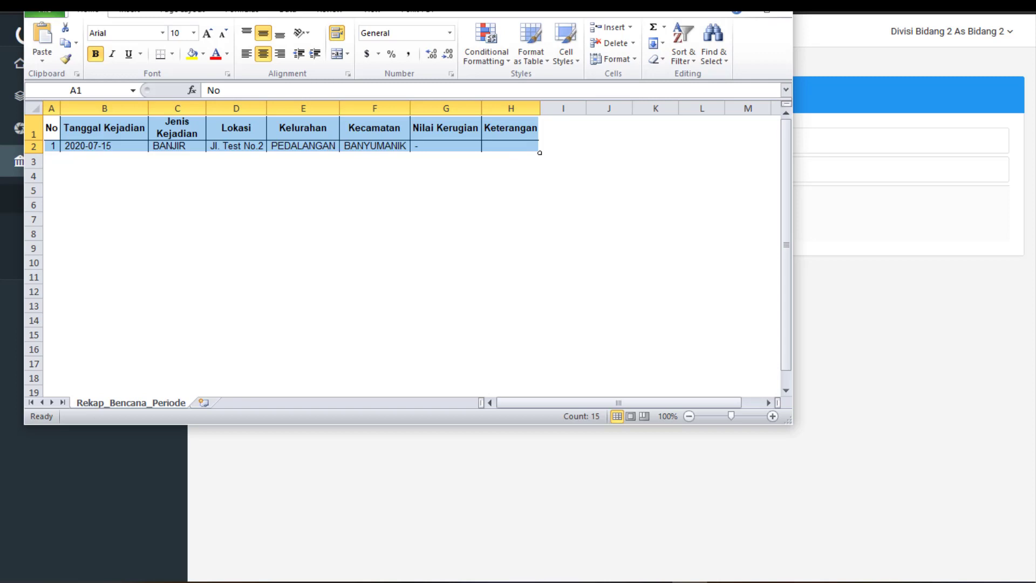
Export the Rekap Korban victim recap for 01/07/2020 to 25/07/2020 to Excel and open it
key(alt+Tab)
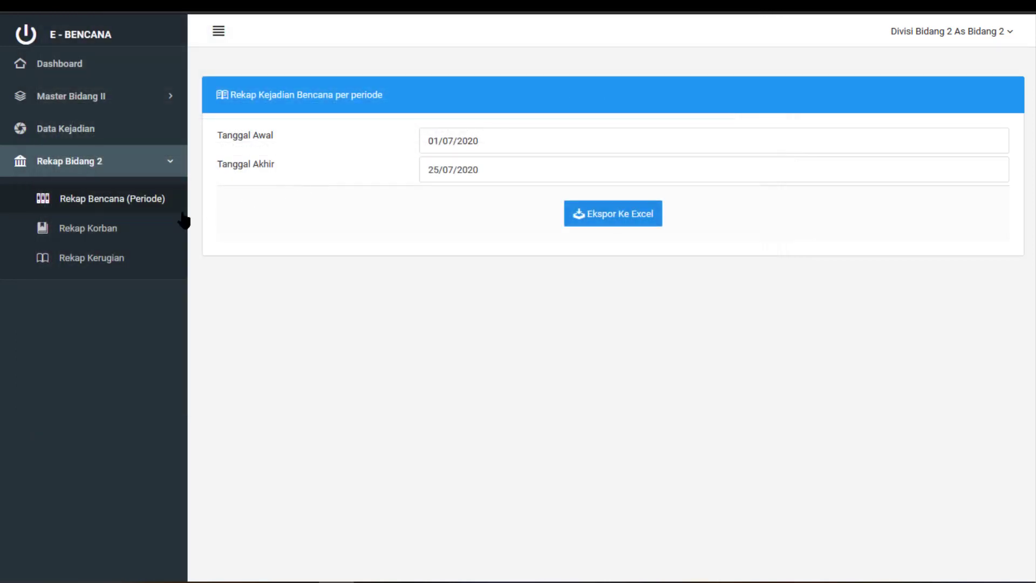
click(138, 230)
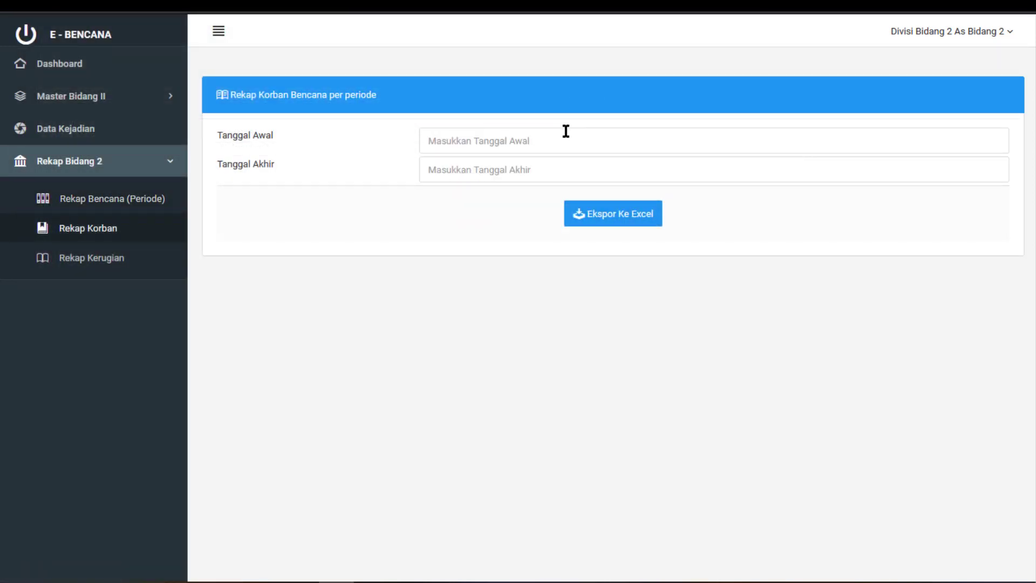
click(546, 145)
click(523, 235)
click(524, 170)
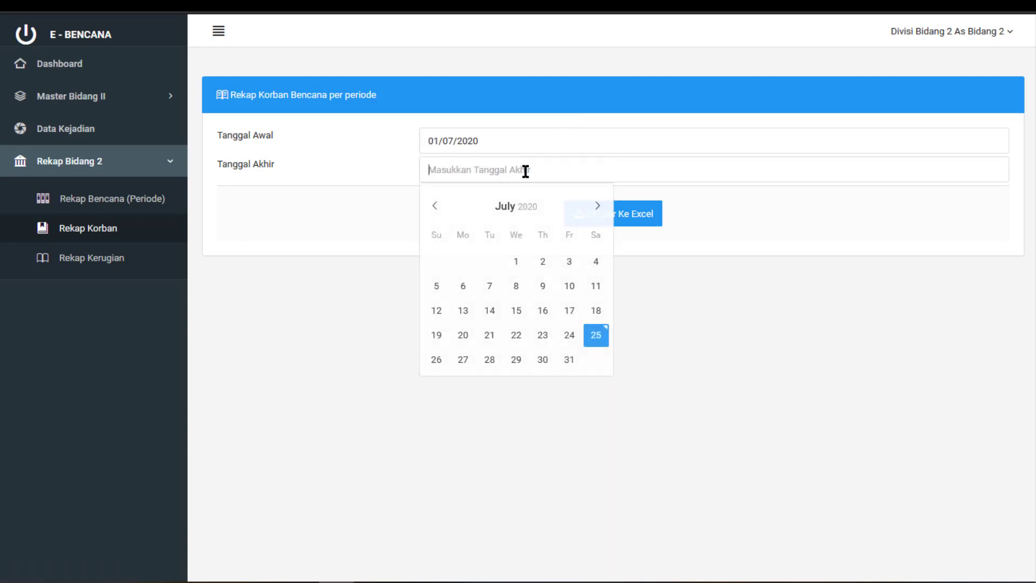
click(596, 334)
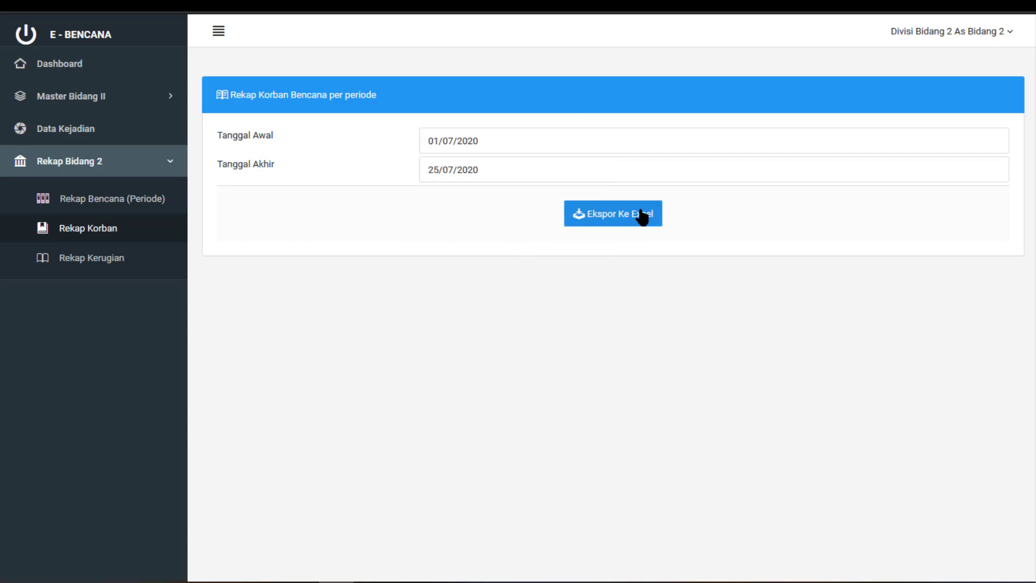
click(644, 216)
click(562, 362)
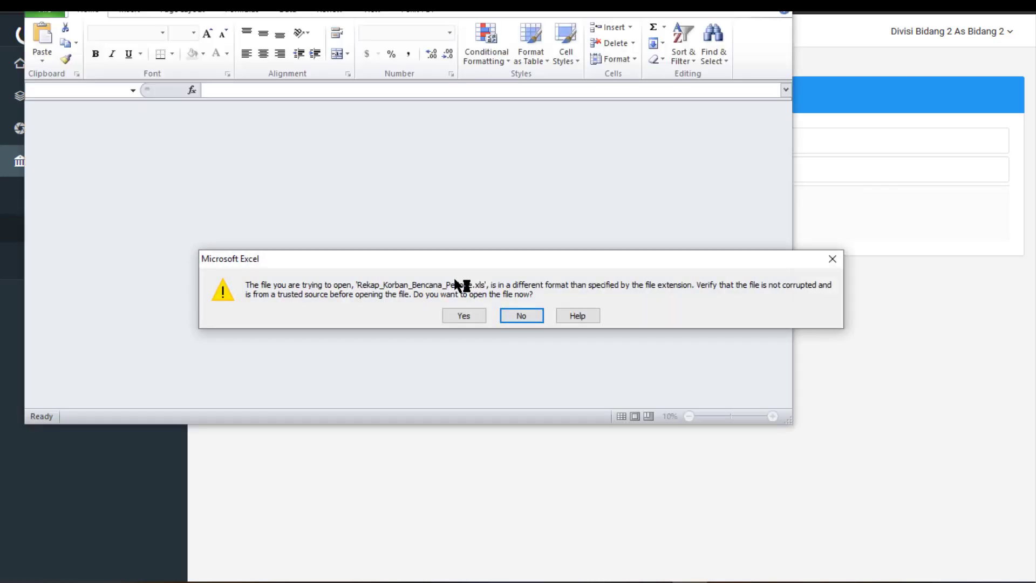
Open the victim recap workbook, inspect columns G, Luka2, Hilang and Nilai Kerugian, then close it
click(464, 319)
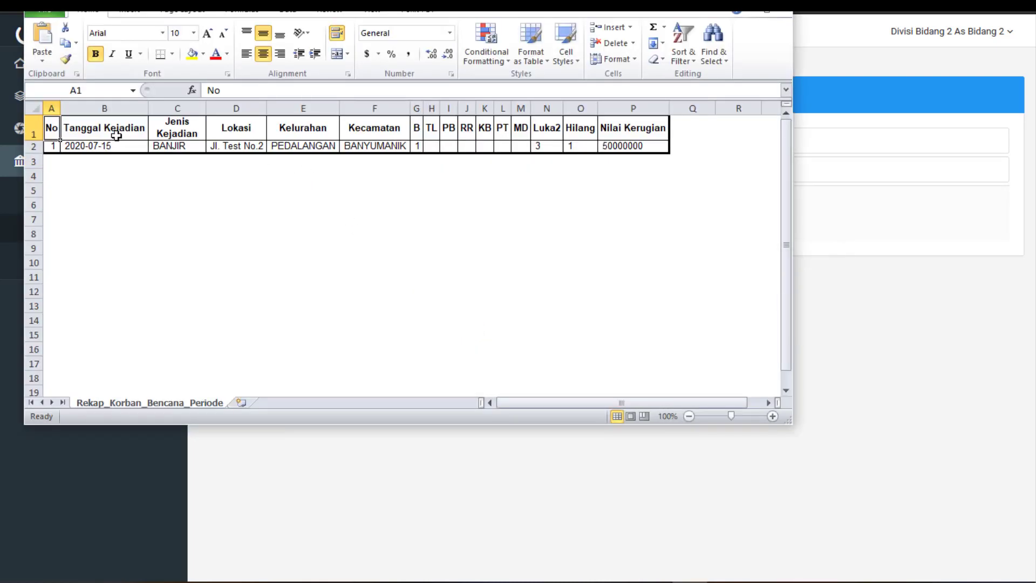
click(98, 125)
drag(97, 125, 637, 146)
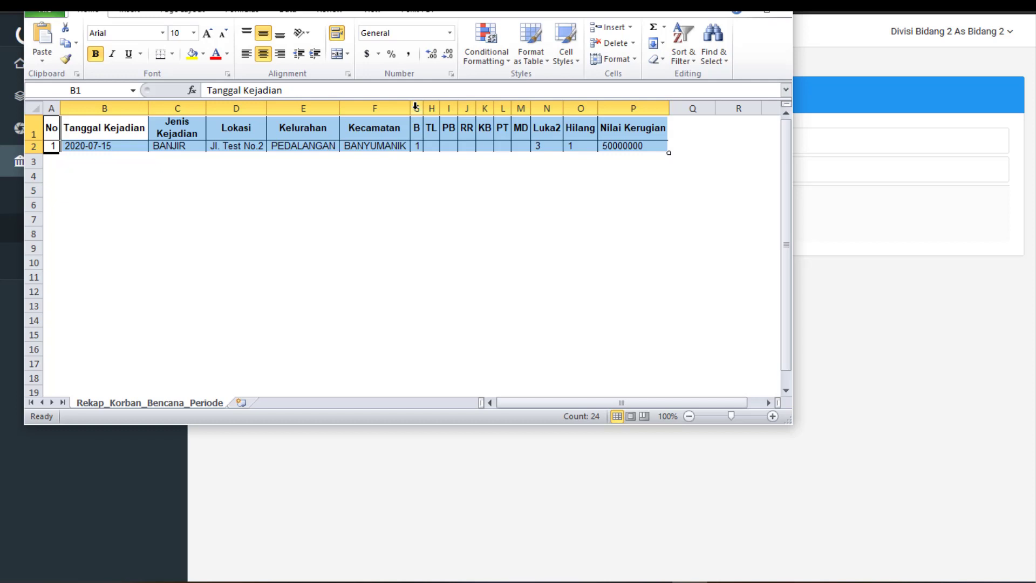
click(416, 106)
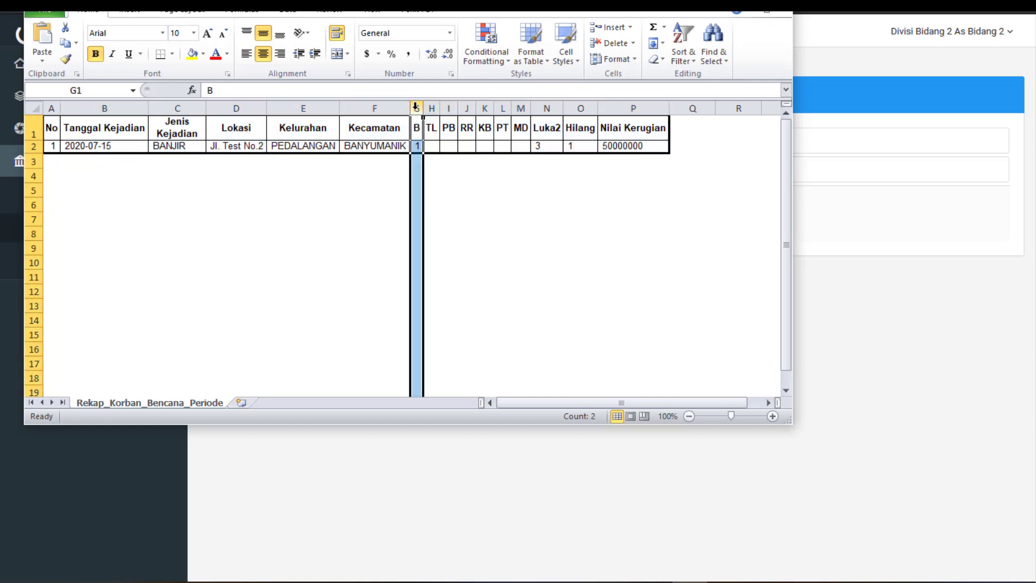
click(547, 108)
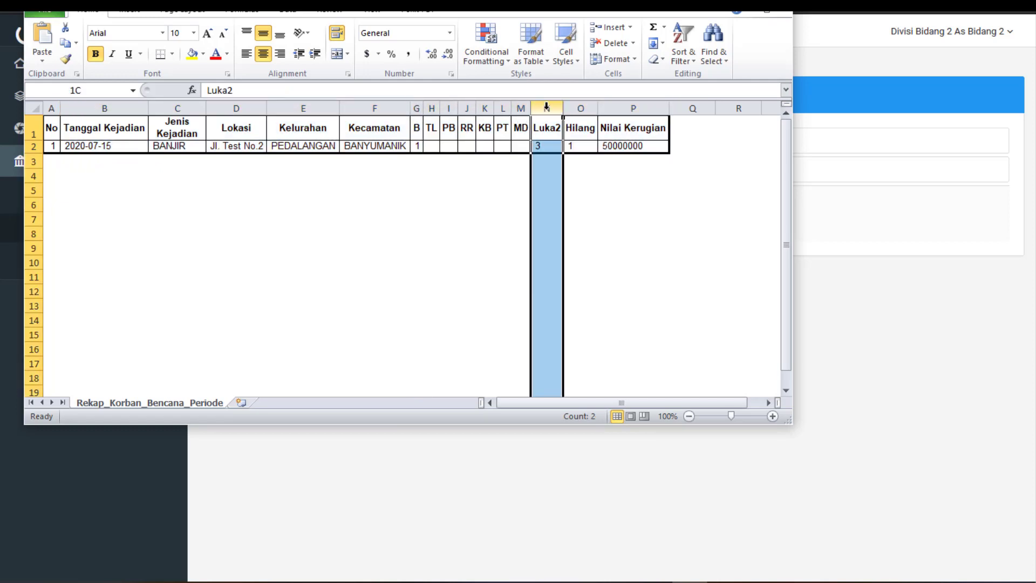
click(581, 108)
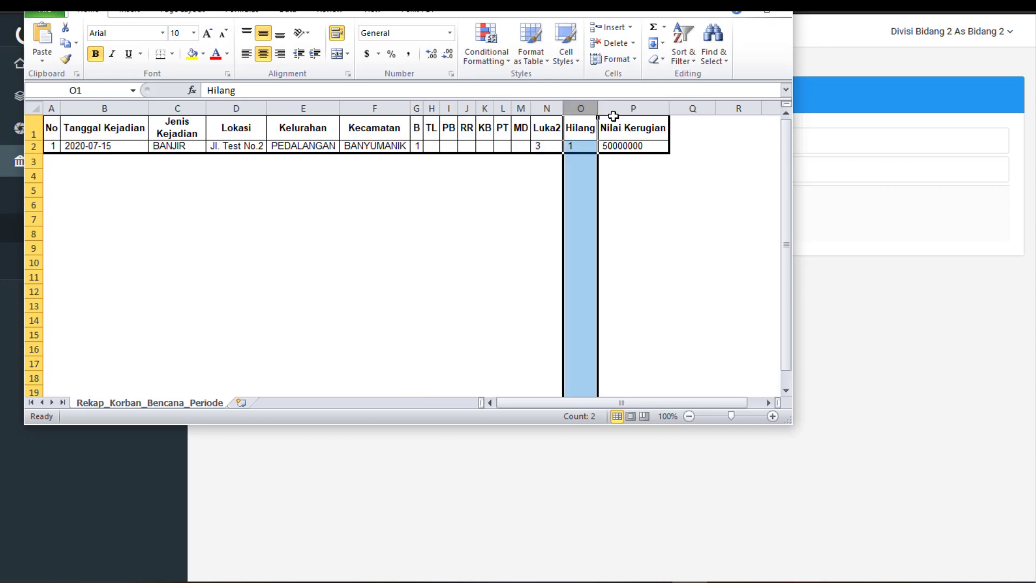
click(613, 116)
click(614, 108)
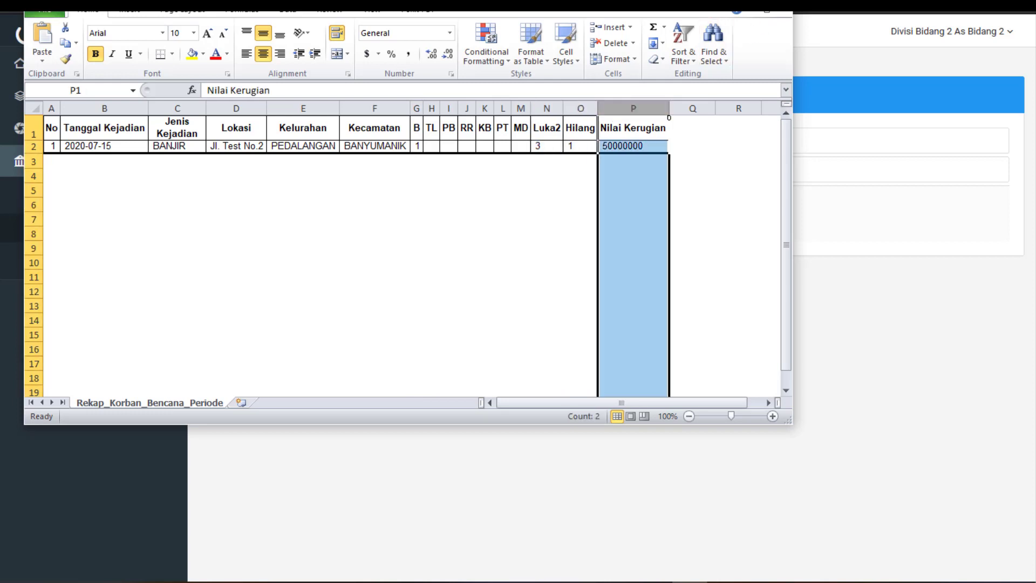
key(alt+Tab)
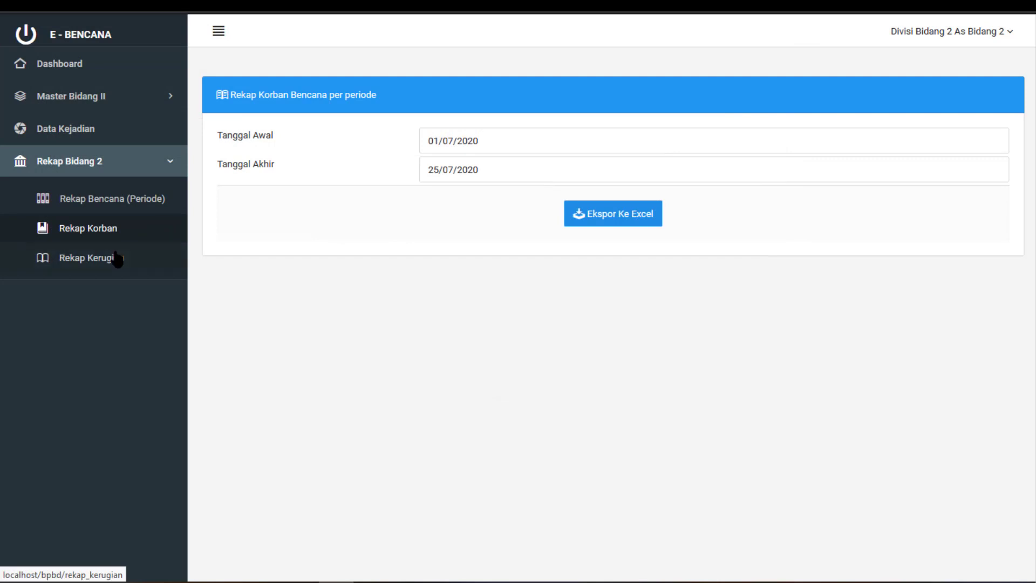
Export the Rekap Kerugian loss recap for 01/07/2020 to 25/07/2020 and open it in Excel
click(117, 258)
click(527, 144)
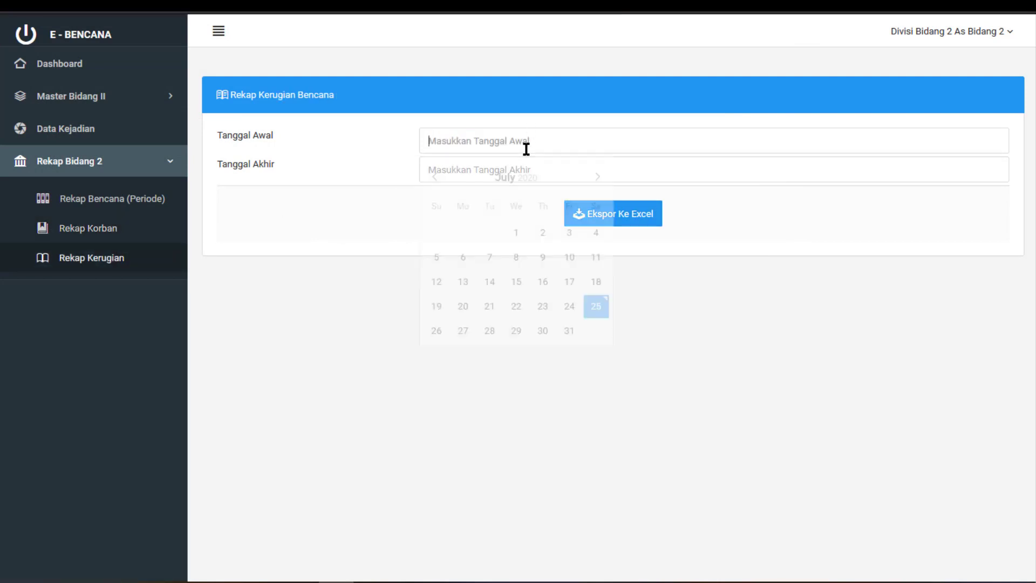
click(516, 233)
click(497, 169)
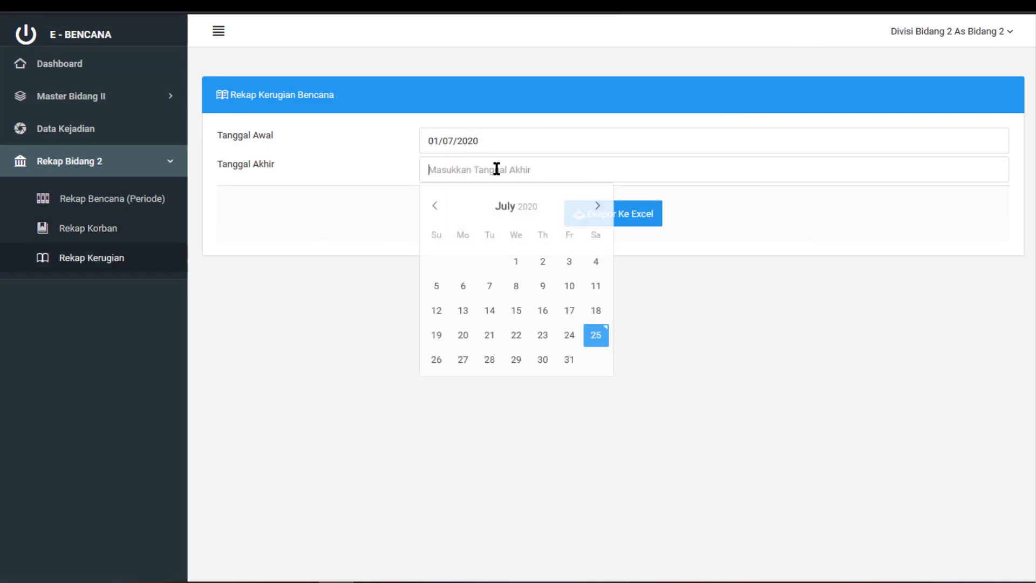
click(596, 335)
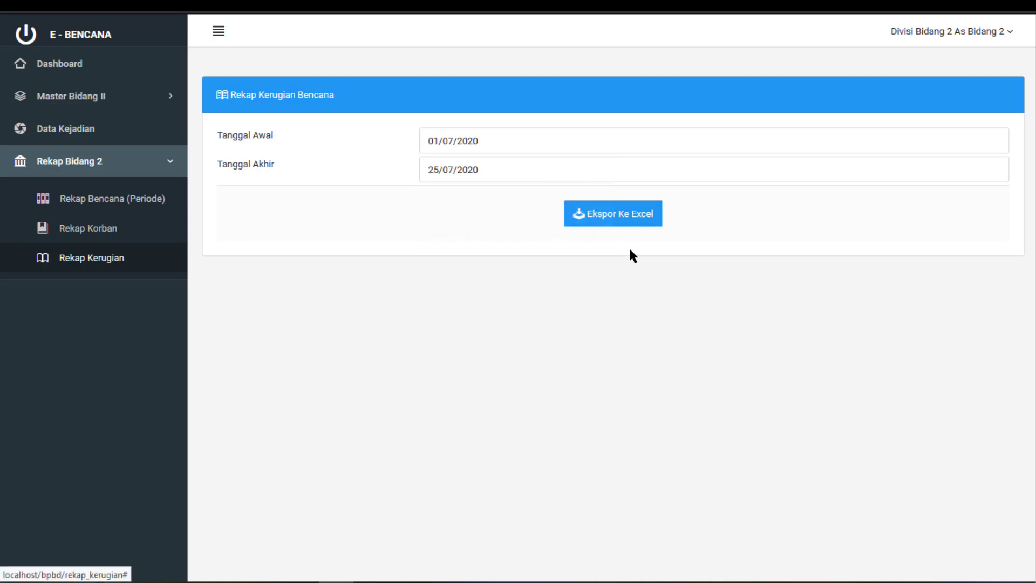
click(627, 215)
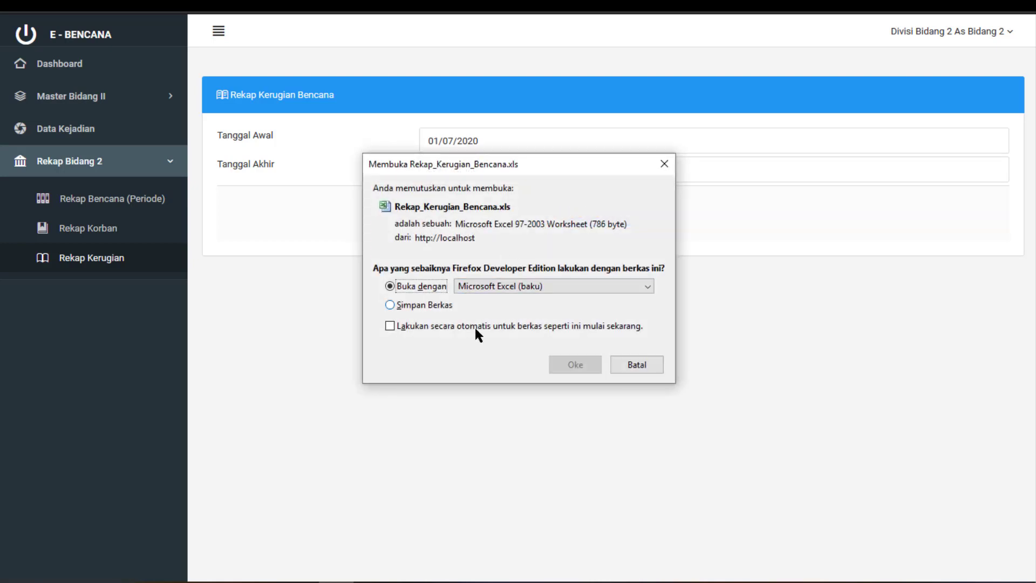
click(561, 363)
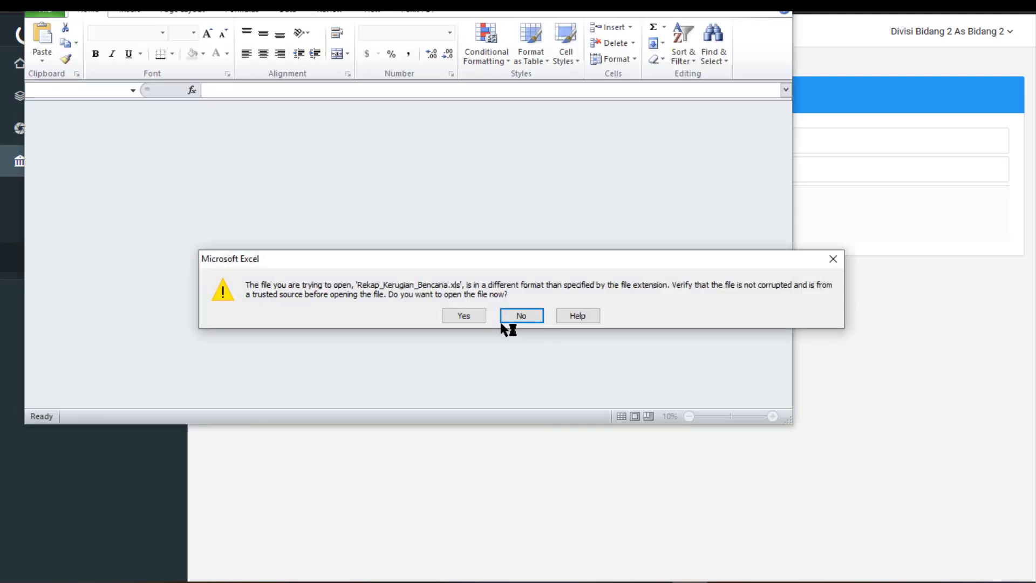
click(468, 319)
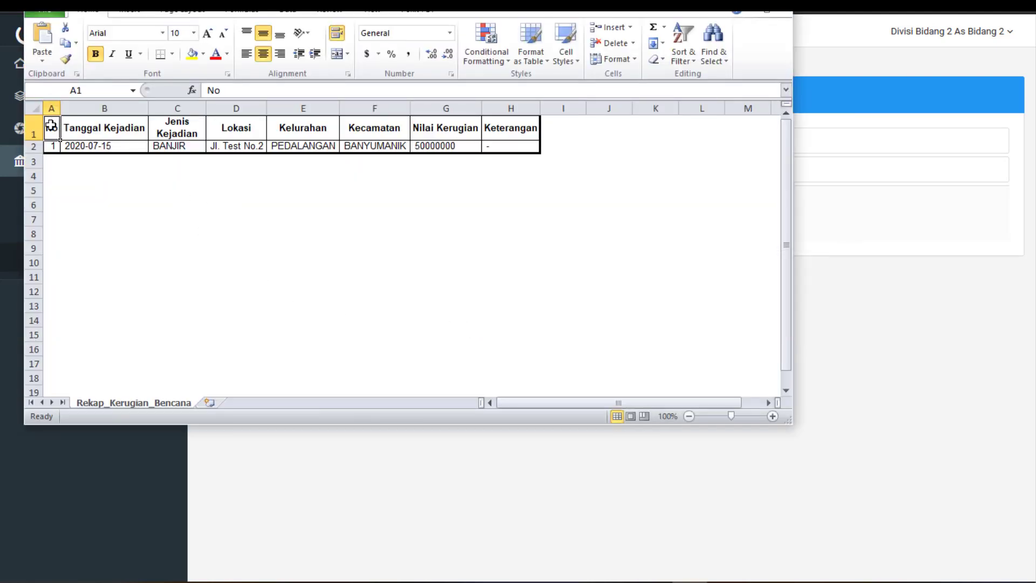
Select the loss table A1:H2, check the 50000000 value in G2, and close the workbook
drag(51, 126, 499, 146)
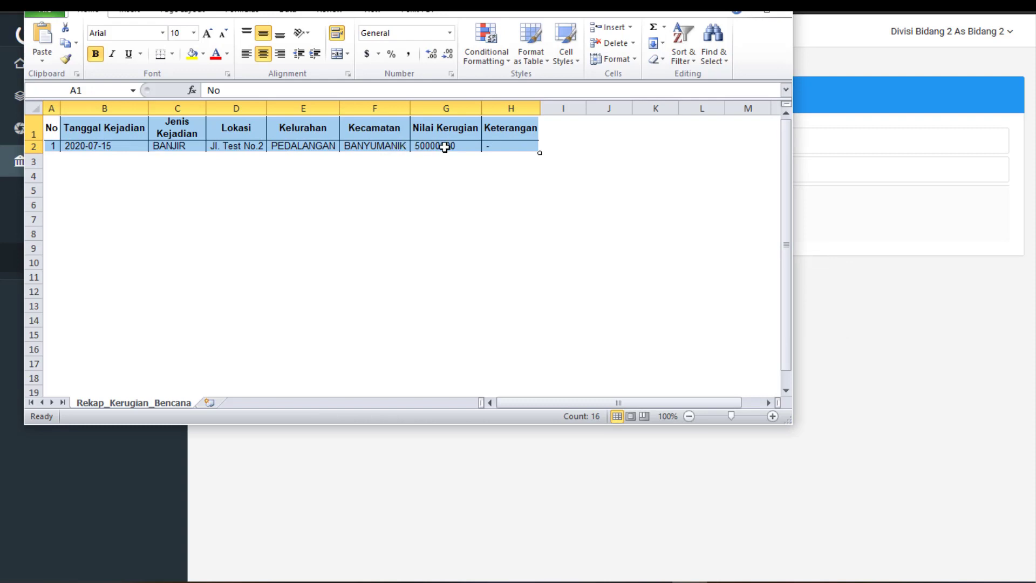
click(444, 147)
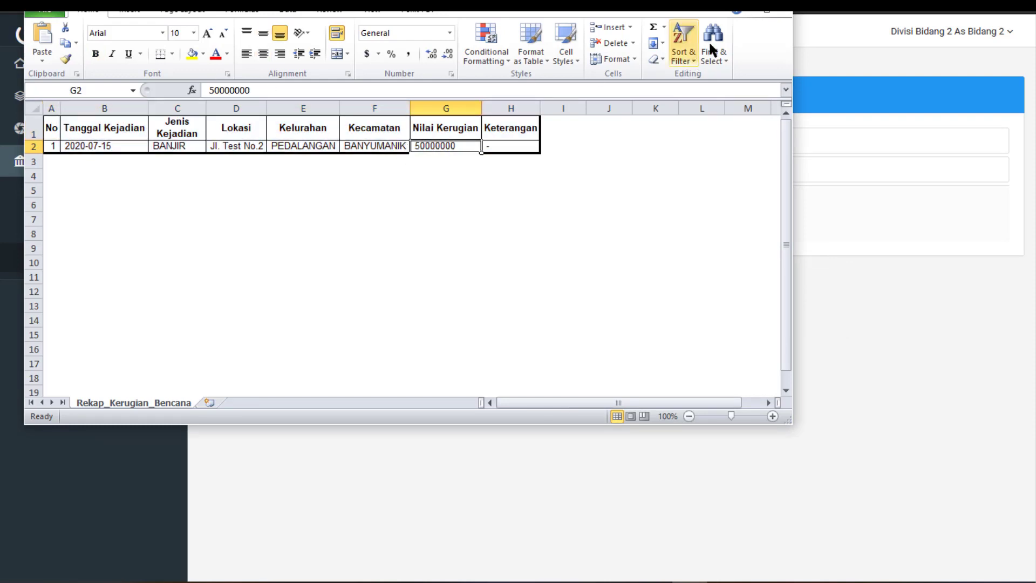
key(alt+F4)
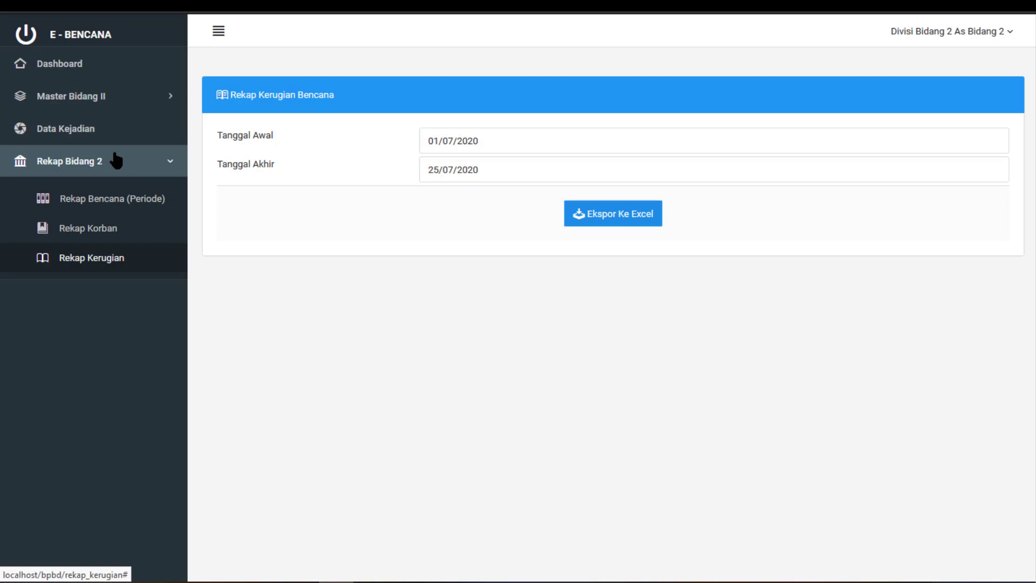
Log out of the current Bidang 2 account
click(116, 160)
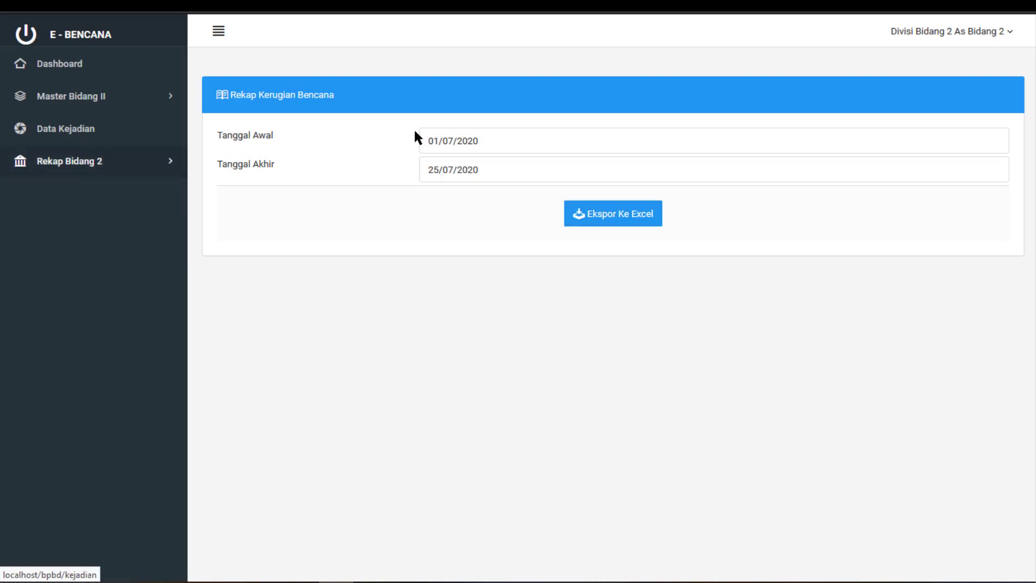
click(943, 38)
click(907, 93)
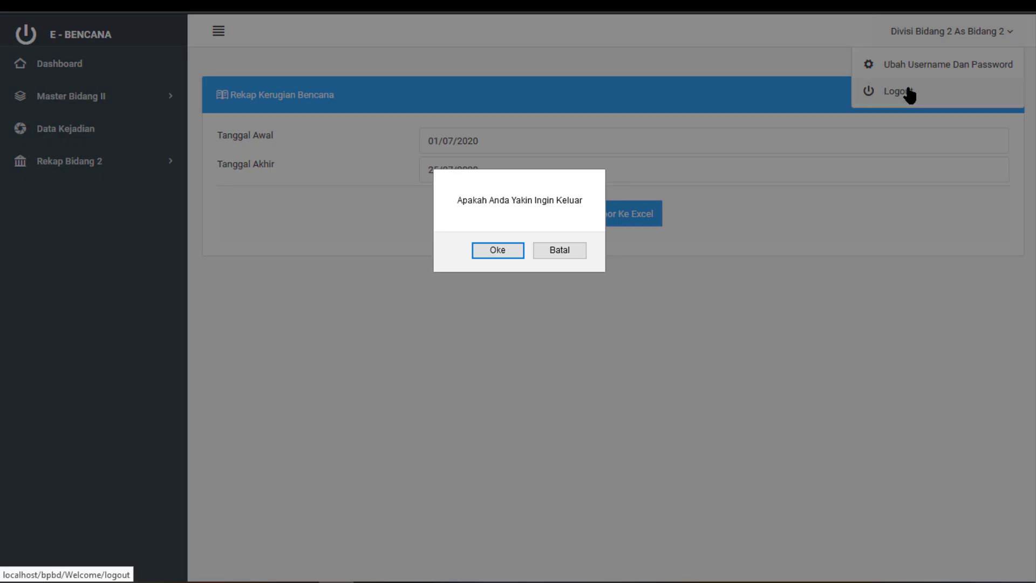
click(482, 249)
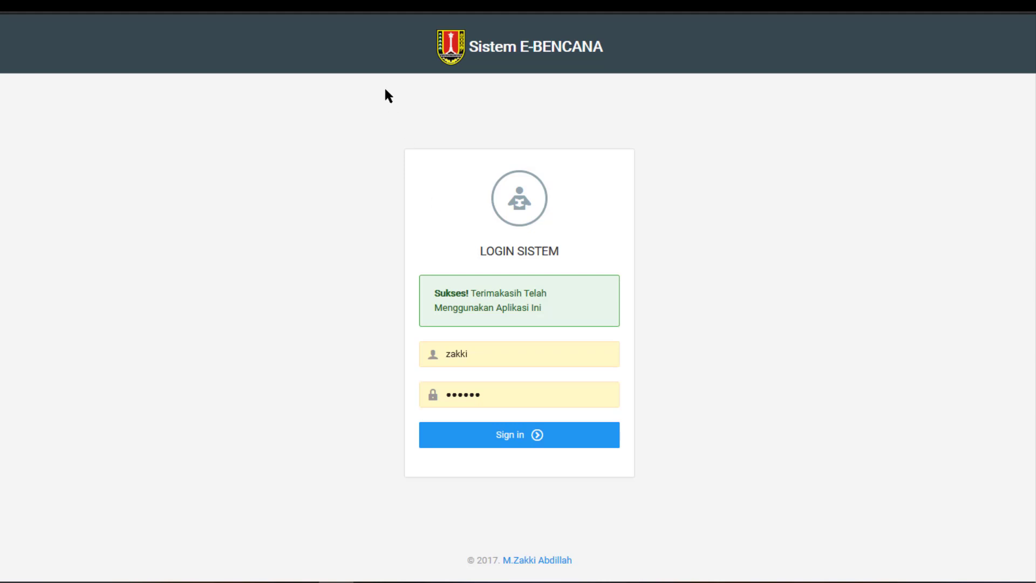
Sign in with the Bidang 3 account credentials and decline saving the login in Firefox
double_click(506, 349)
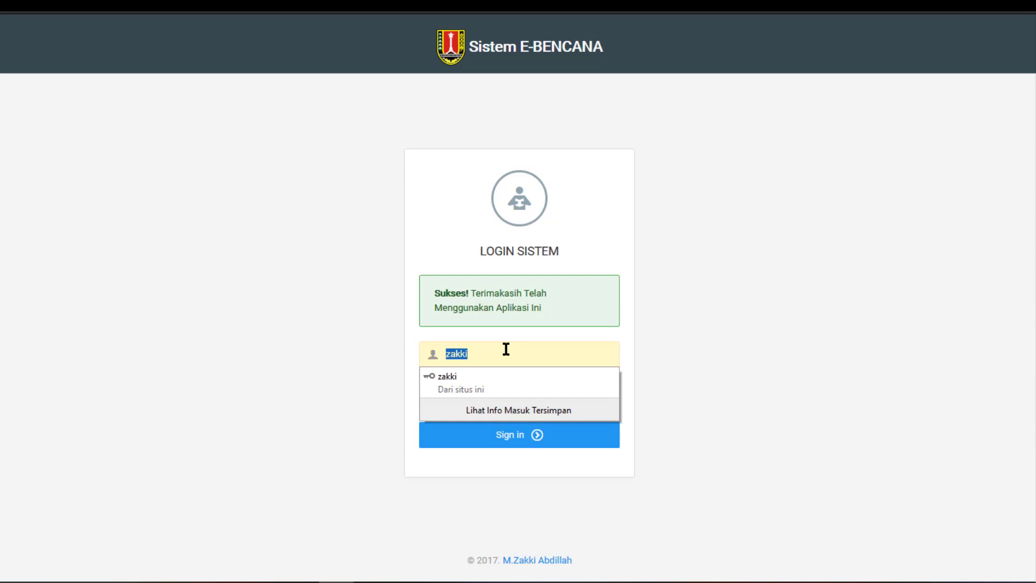
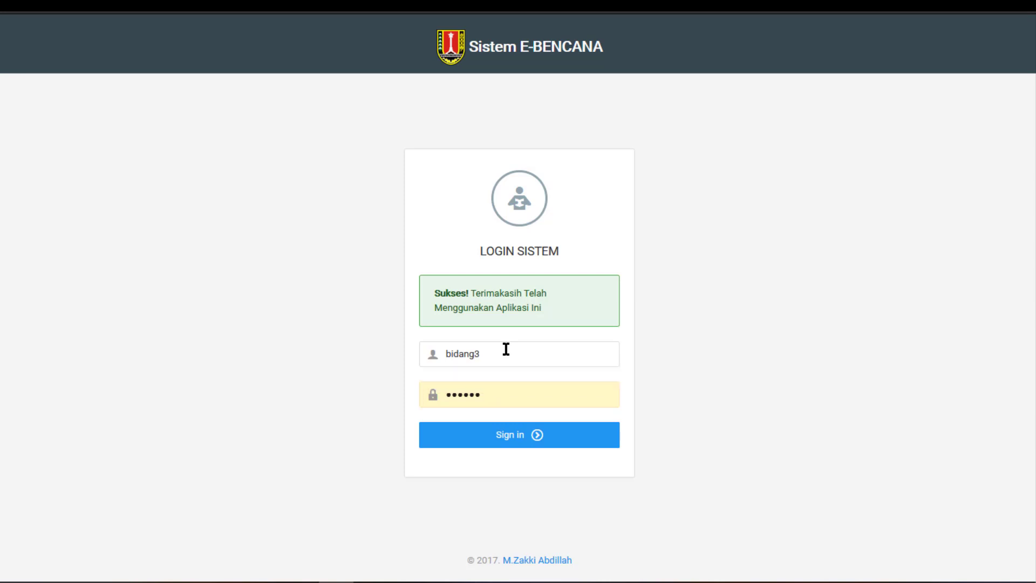
key(Tab)
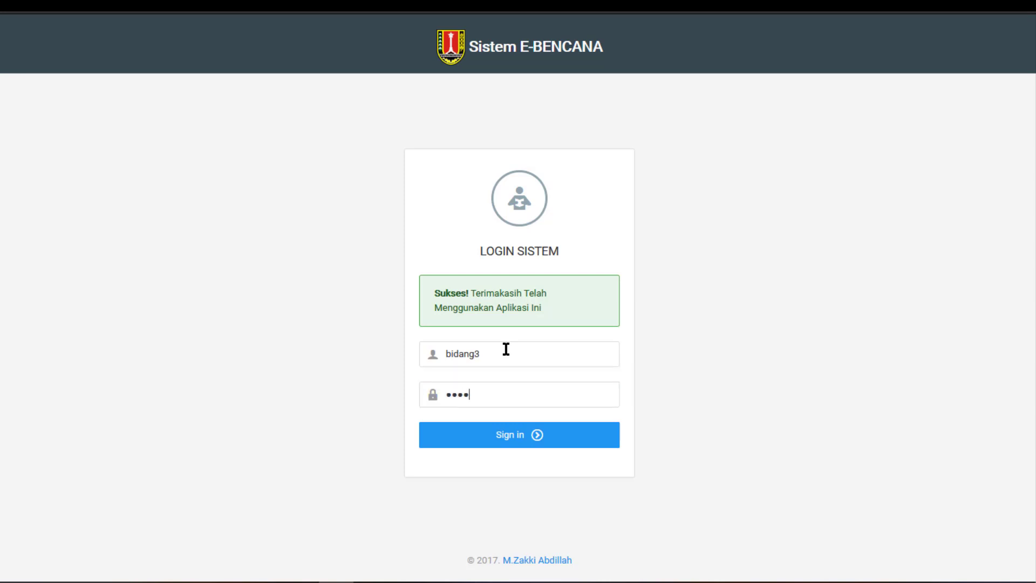
key(Return)
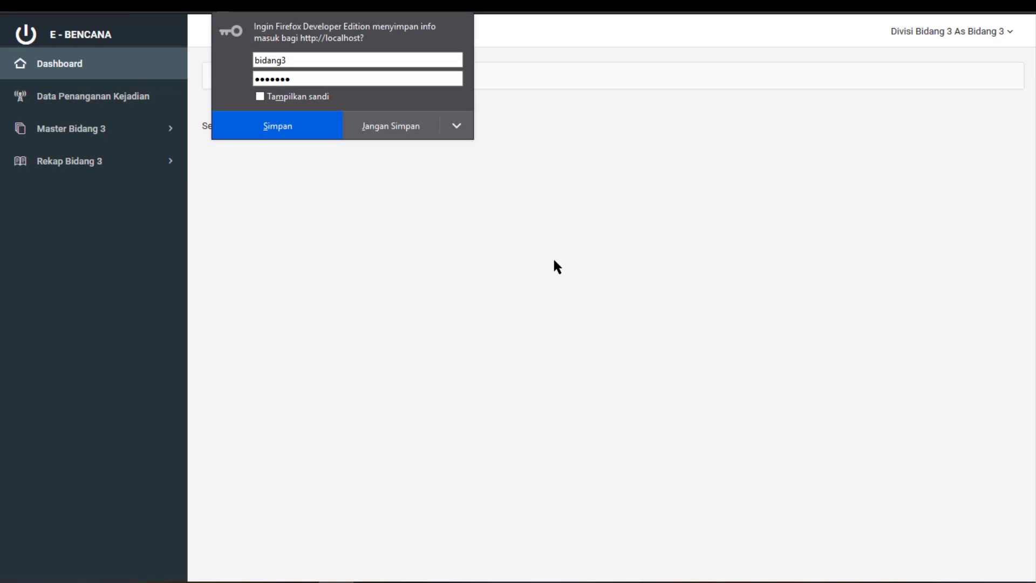
click(393, 130)
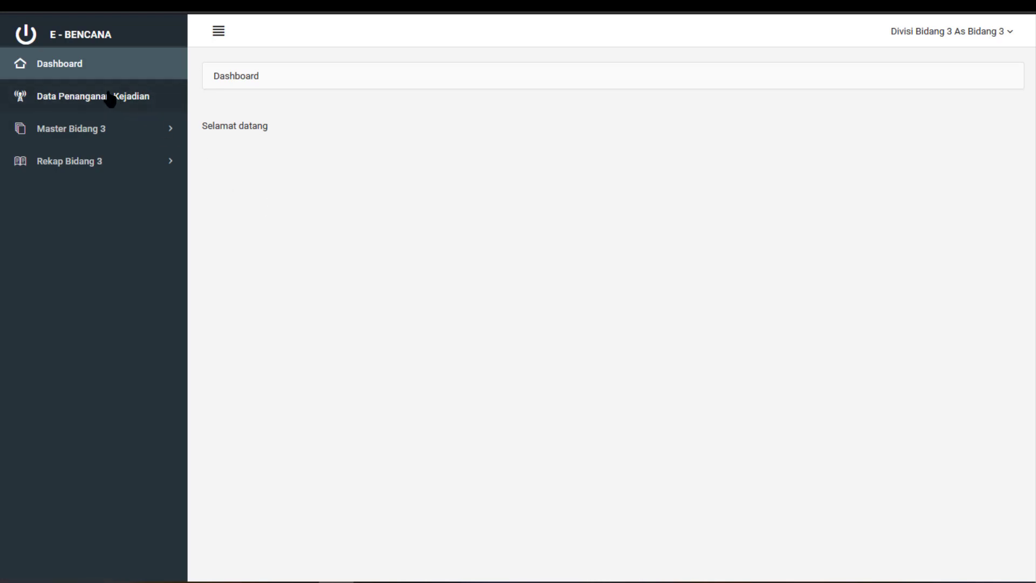
Expand Master Bidang 3 and Rekap Bidang 3, then open Data Penanganan Kejadian
click(103, 136)
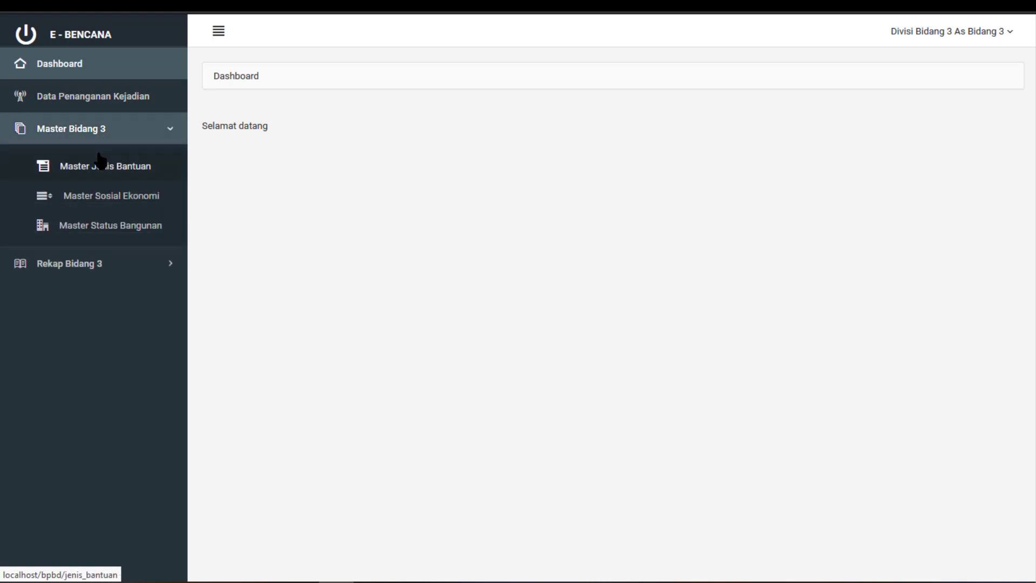
click(110, 264)
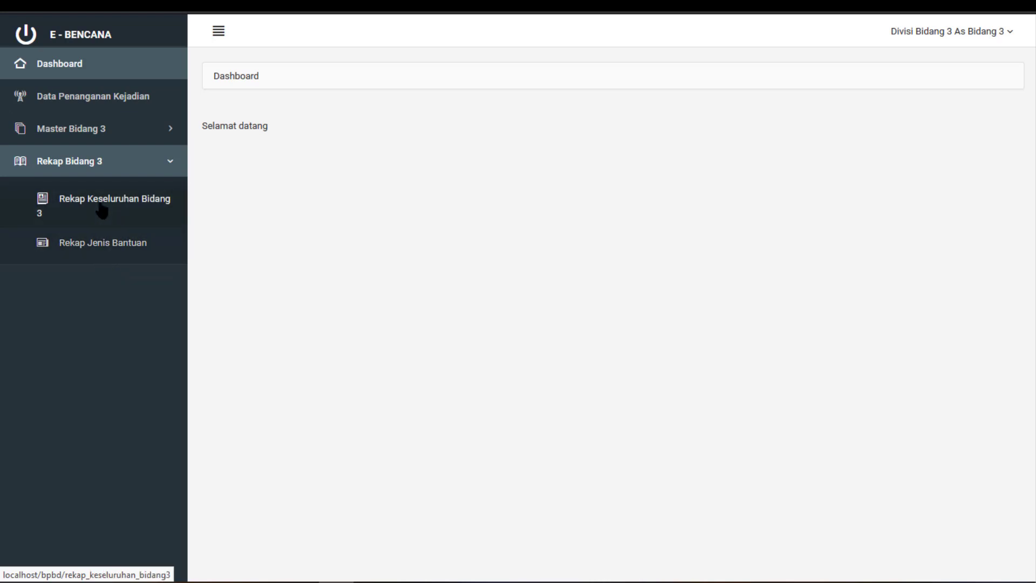
click(100, 111)
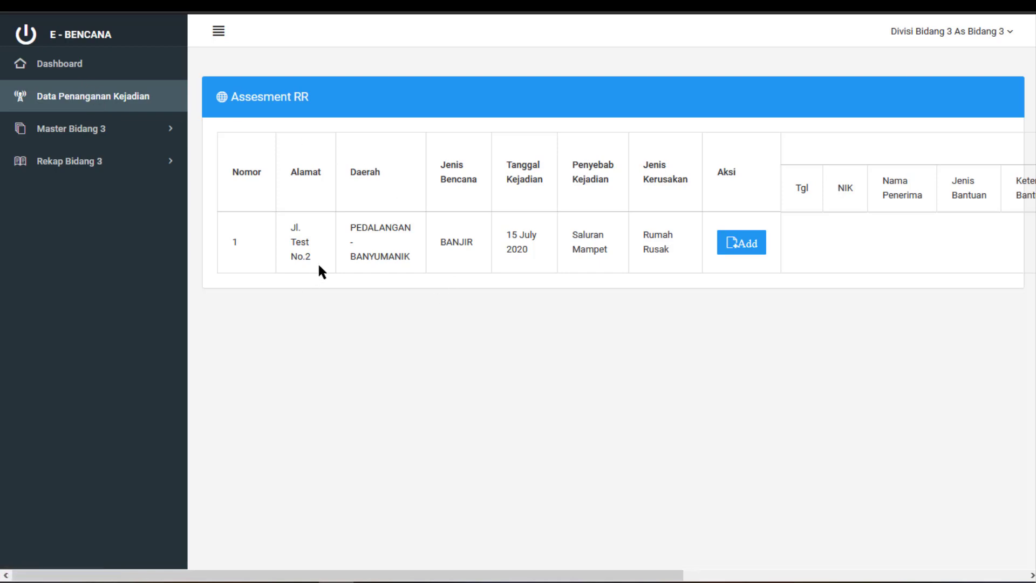
Review the BANJIR incident row at Jl. Test No.2 (Saluran Mampet, Rumah Rusak) and start adding its aid data
drag(292, 229, 328, 262)
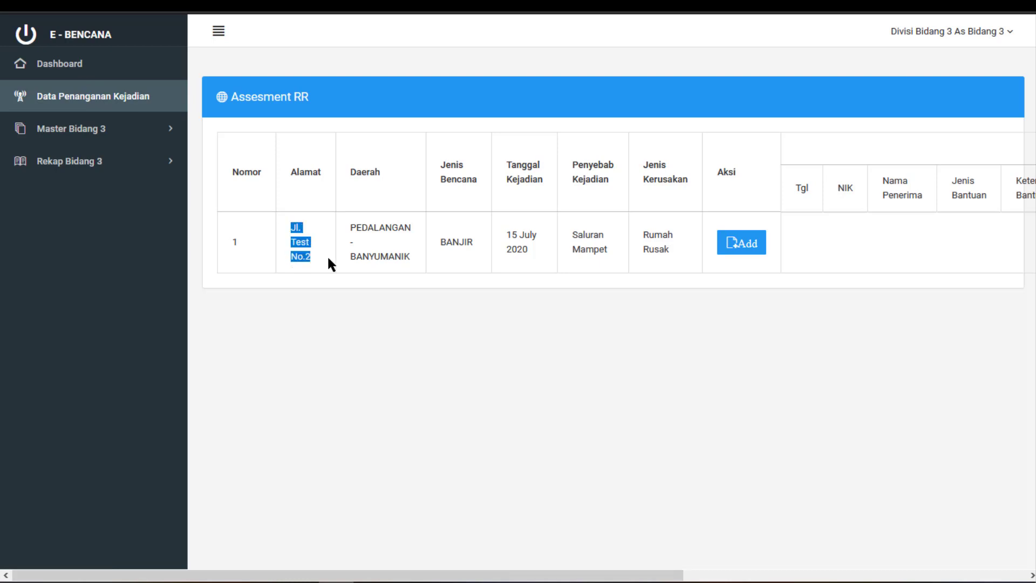
drag(352, 225, 448, 228)
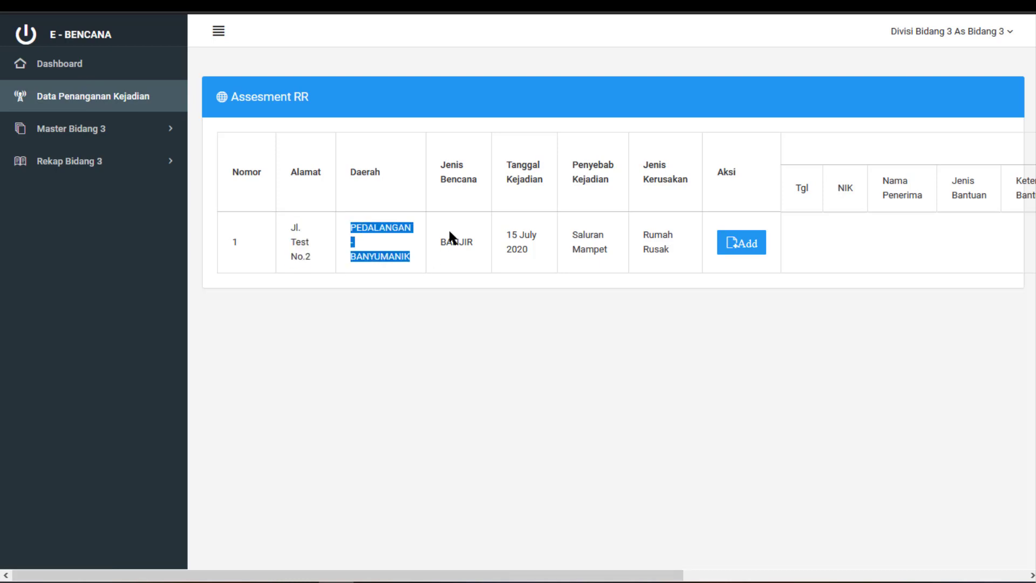
click(456, 238)
double_click(456, 237)
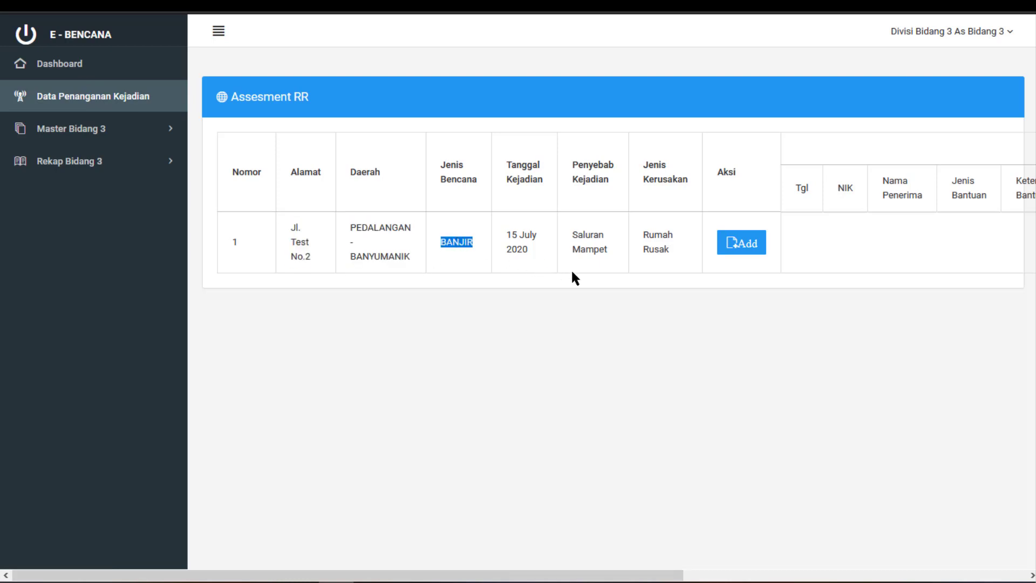
click(517, 249)
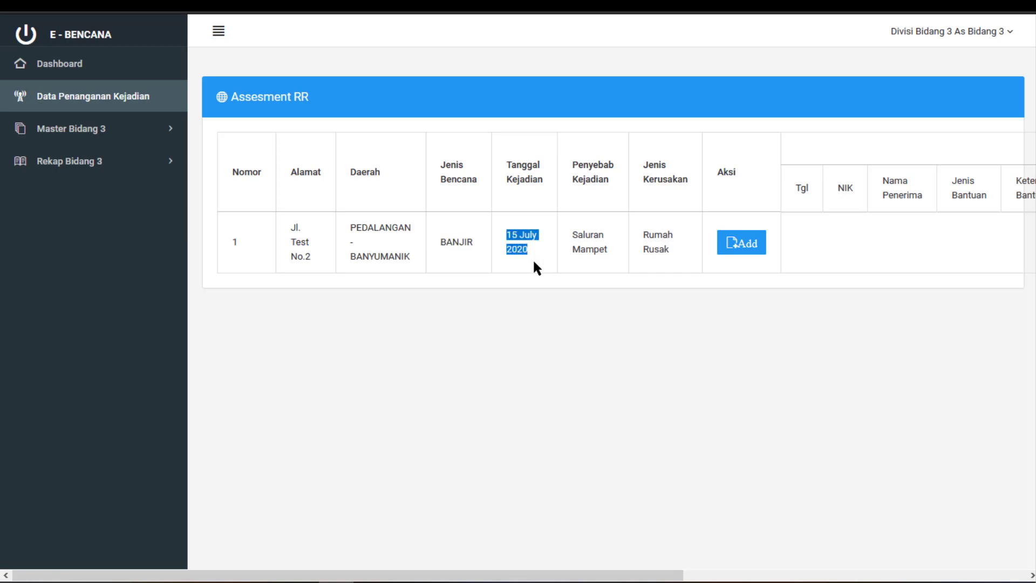
drag(573, 233, 613, 251)
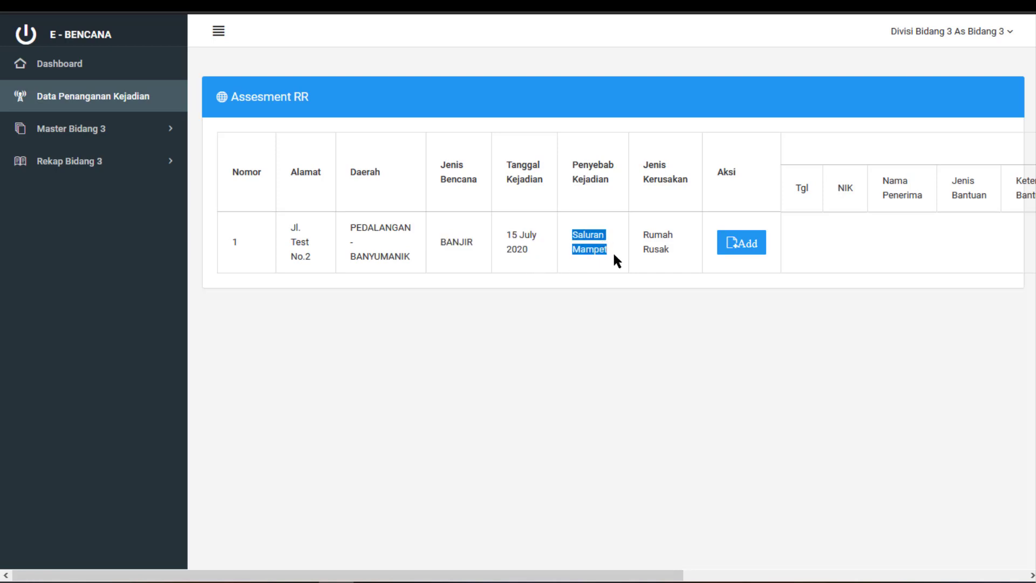
click(648, 235)
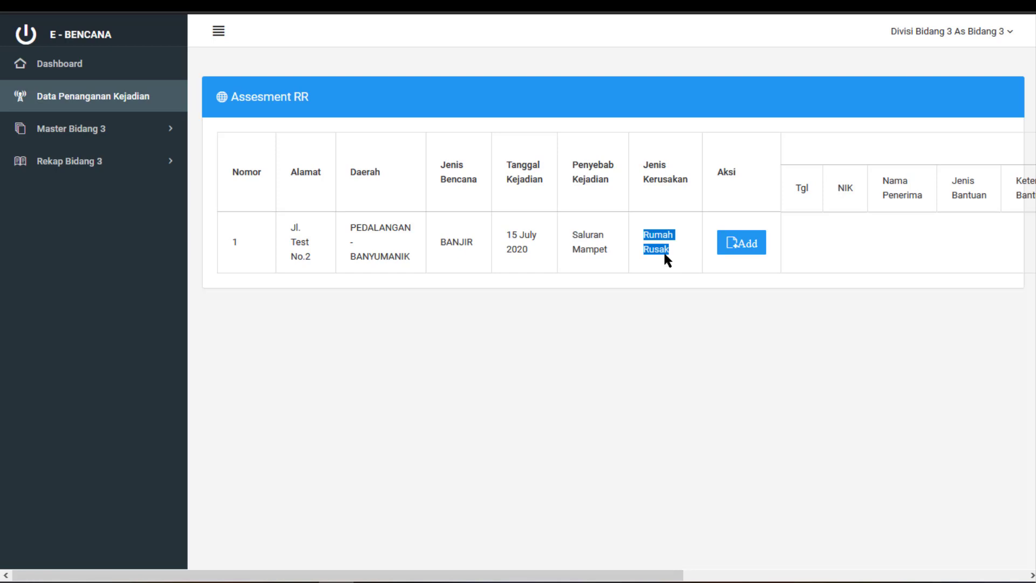
drag(643, 576, 988, 572)
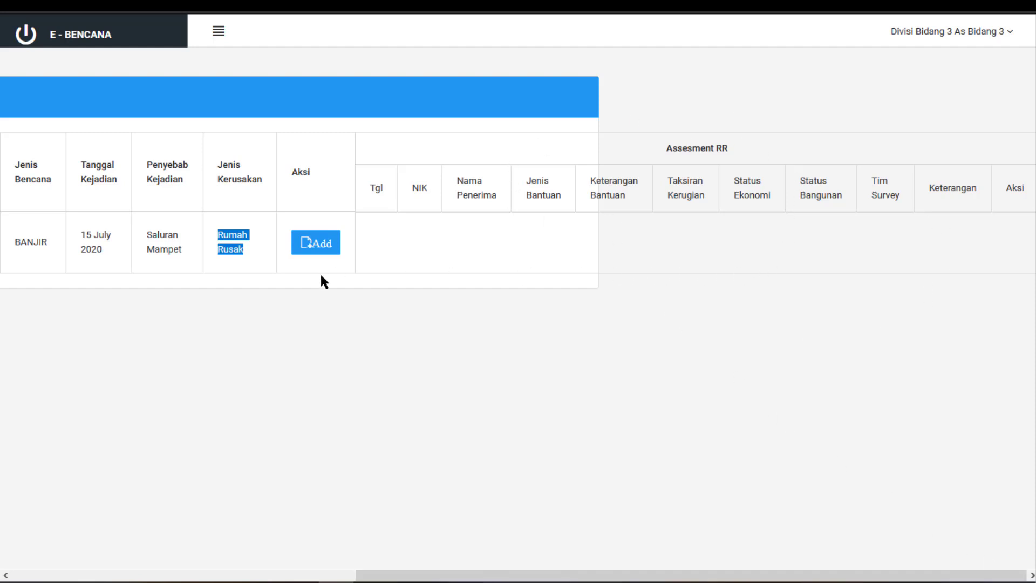
click(322, 242)
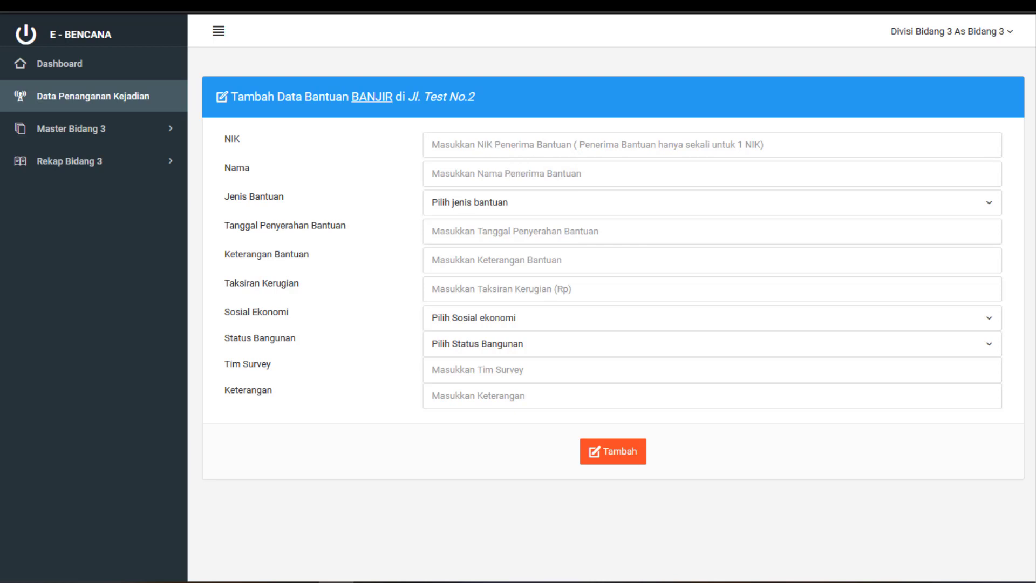
Enter the recipient's ID number and name, aid type Bantuan Sosial, handover date 23 July 2020, description '-'
text(123456789)
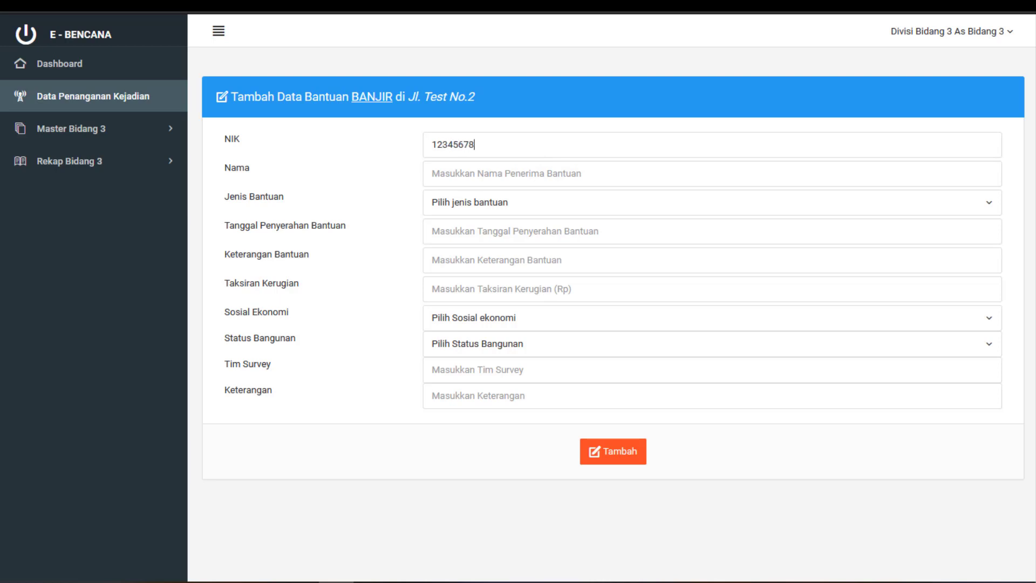
click(633, 178)
text(Zakki)
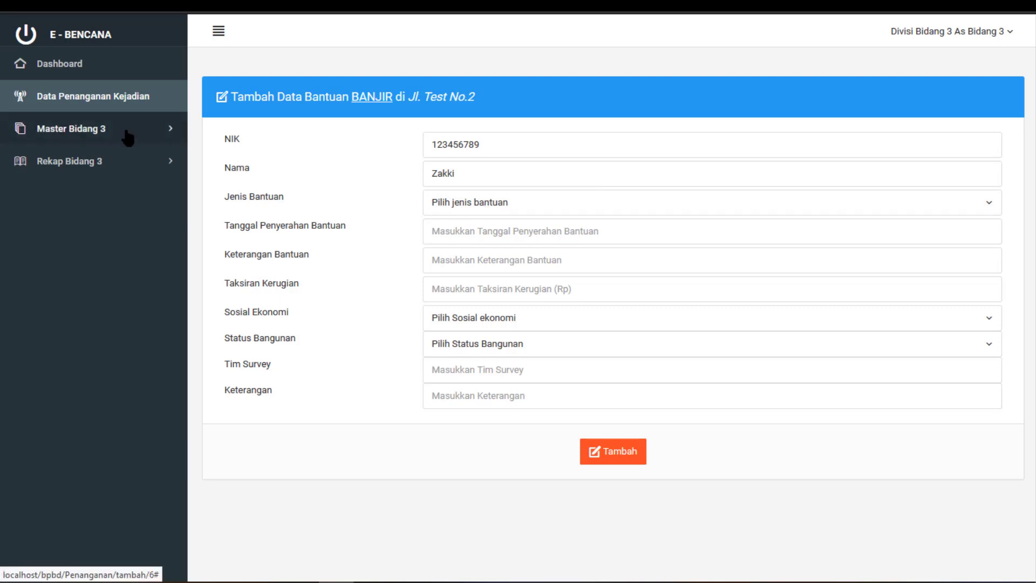
click(523, 203)
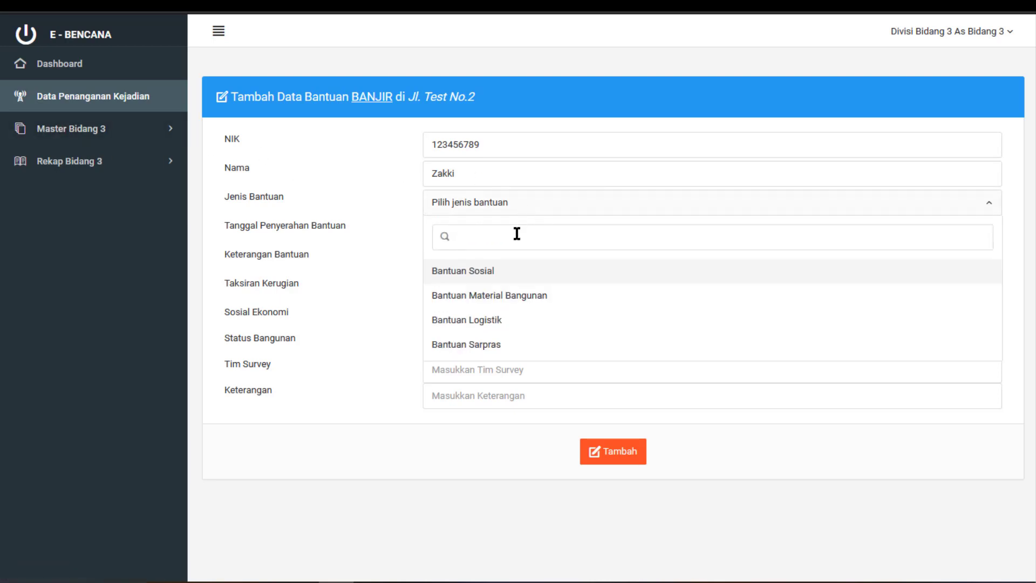
click(508, 279)
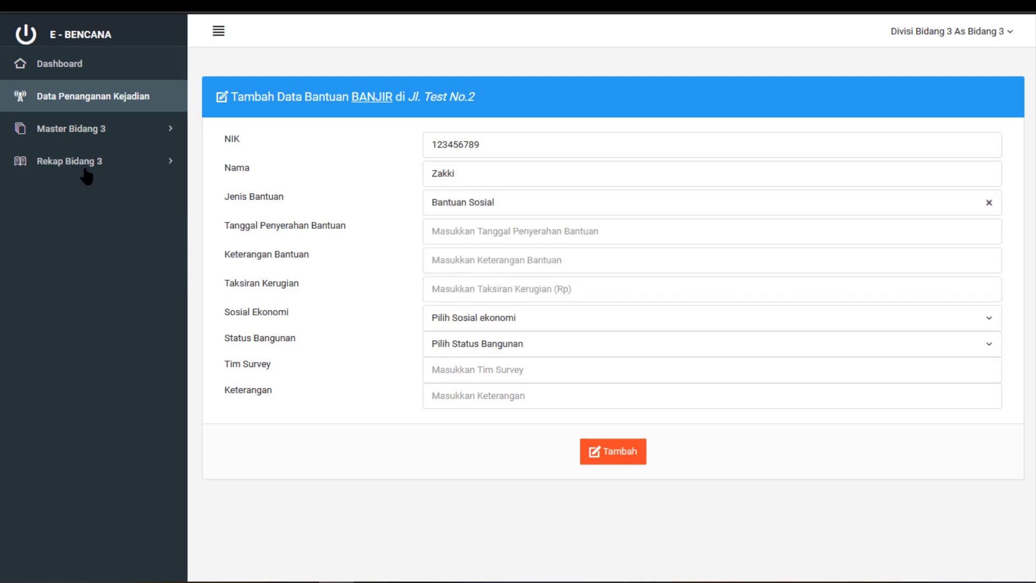
click(472, 224)
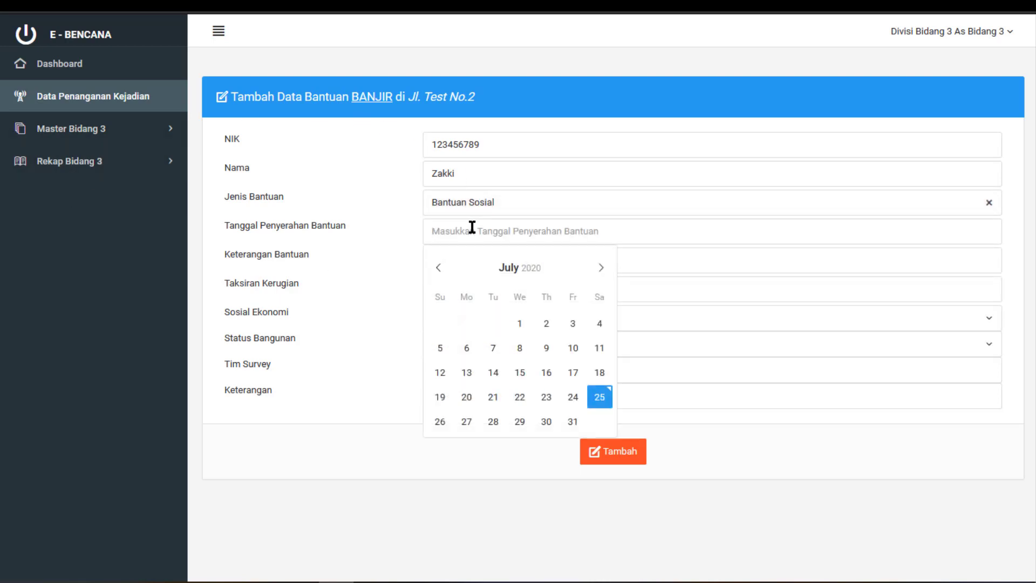
click(545, 397)
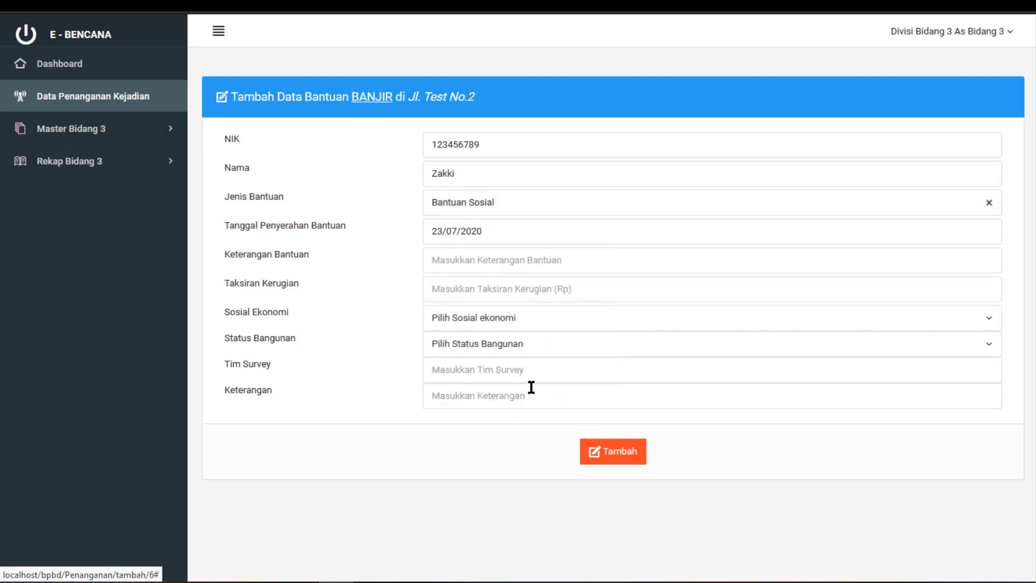
click(456, 252)
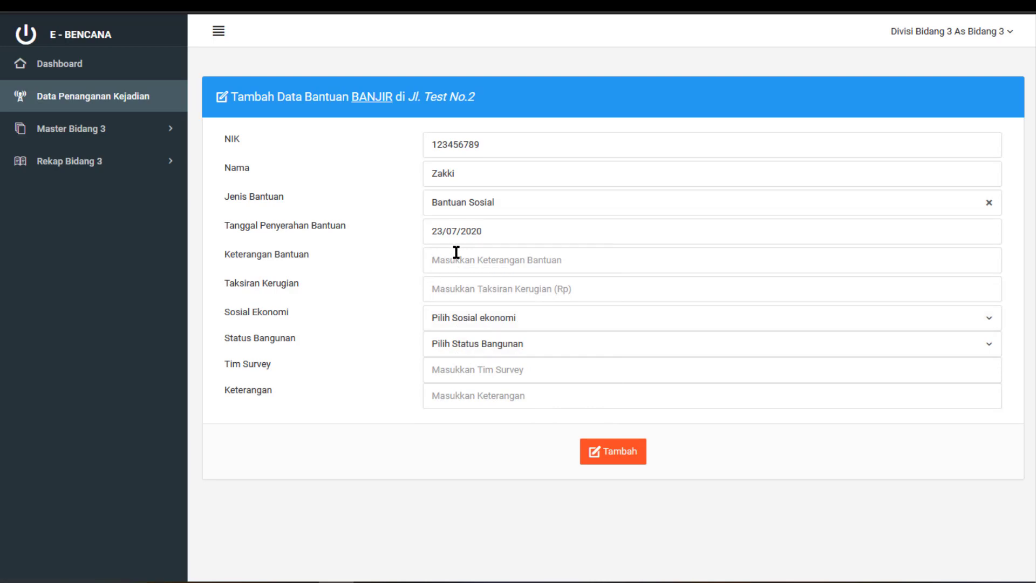
text(-)
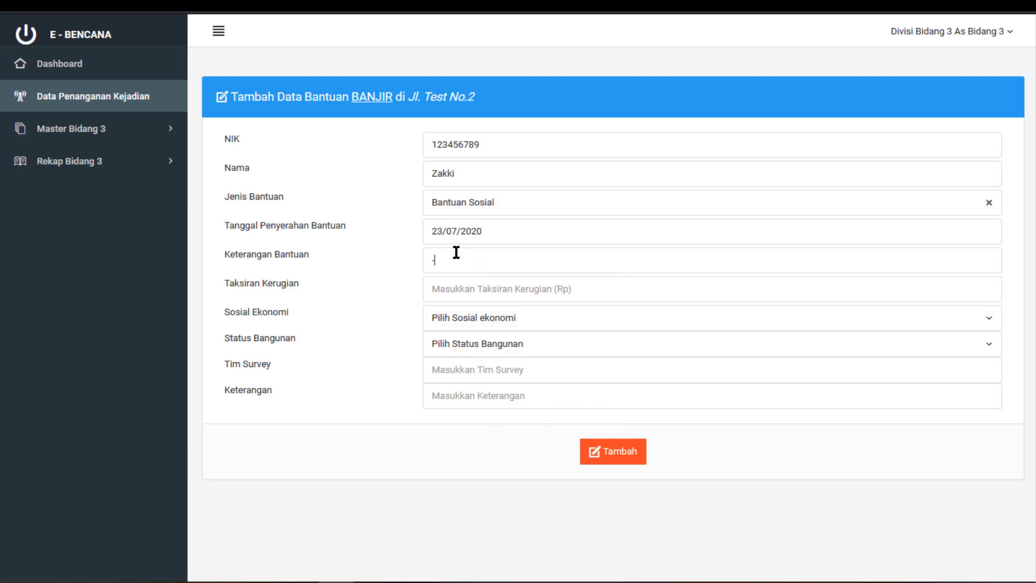
Set loss 3000000, status Menengah, Hak Milik (HM), team RR, remarks '-', and save the record
click(481, 291)
text(3000000)
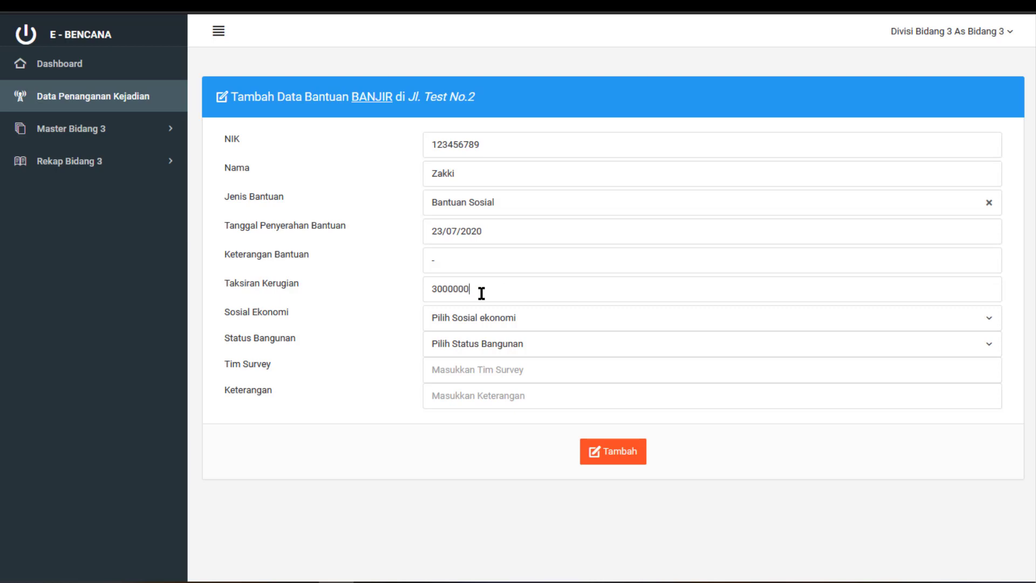
click(501, 323)
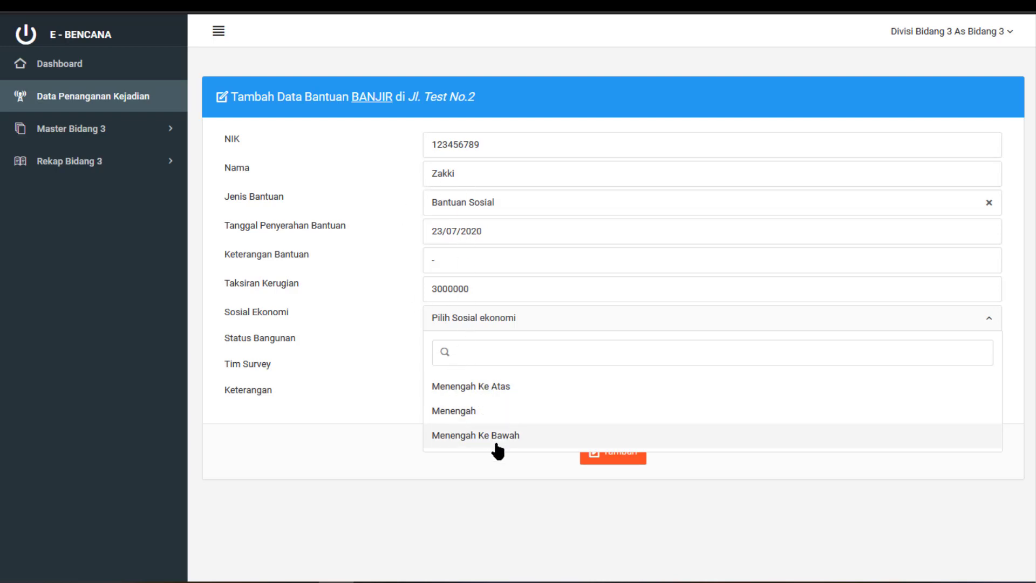
click(499, 421)
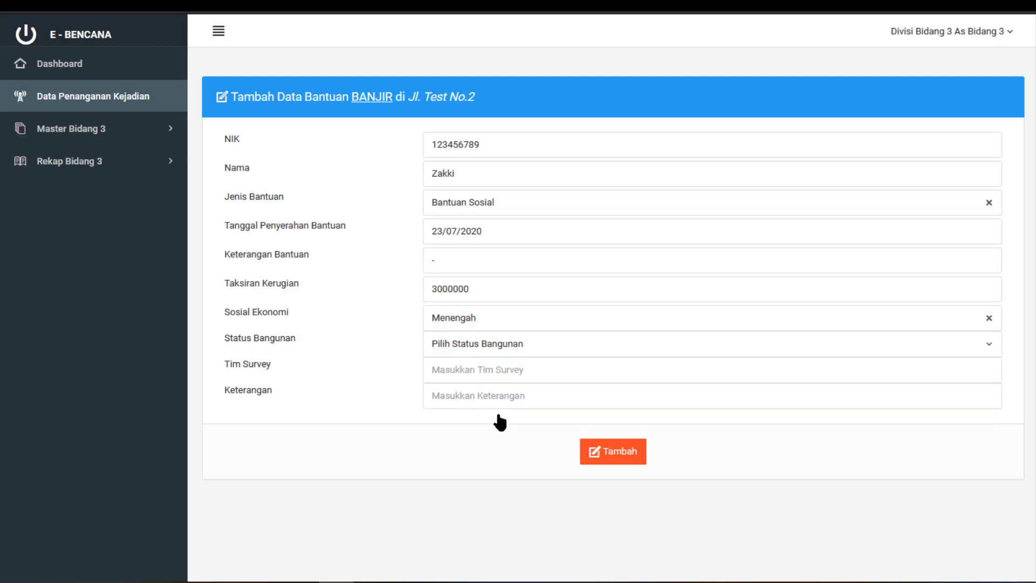
click(496, 351)
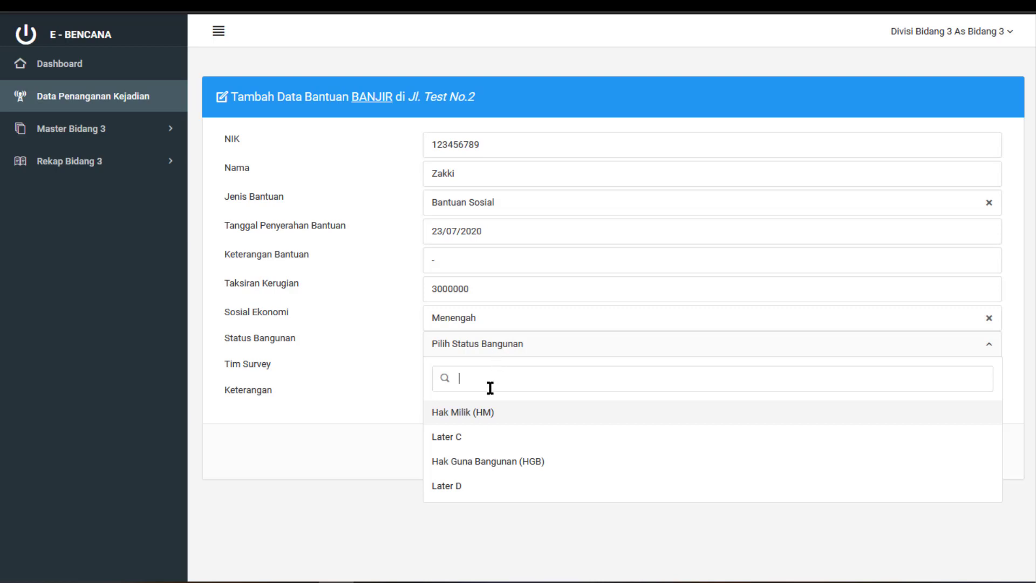
click(489, 413)
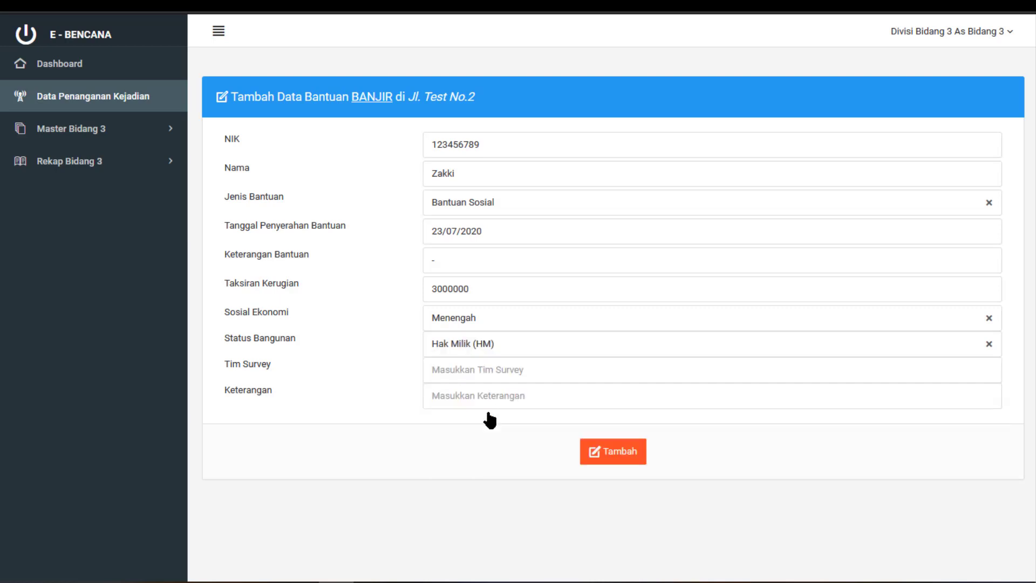
click(495, 364)
text(RR)
click(499, 395)
text(-)
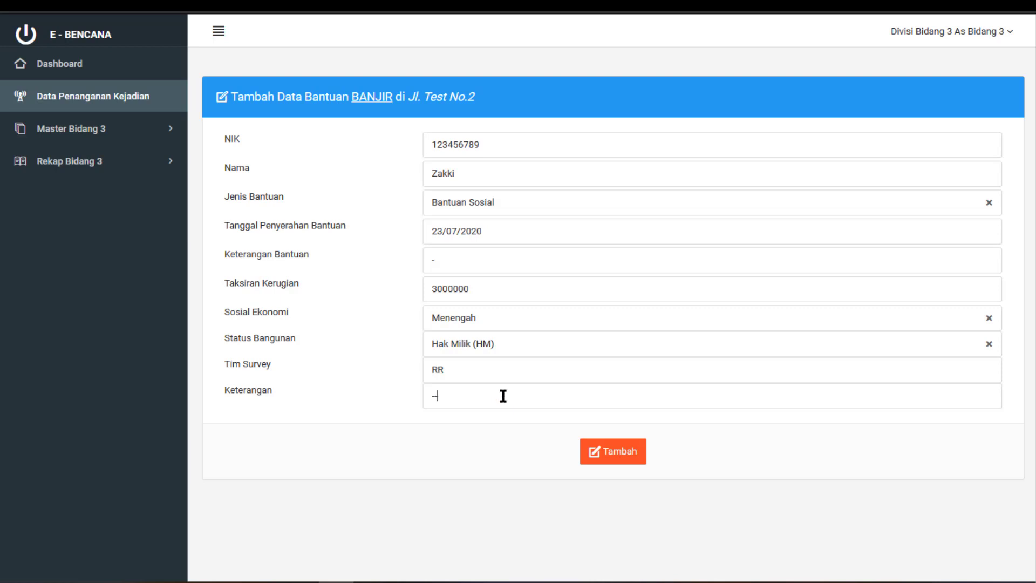
click(624, 459)
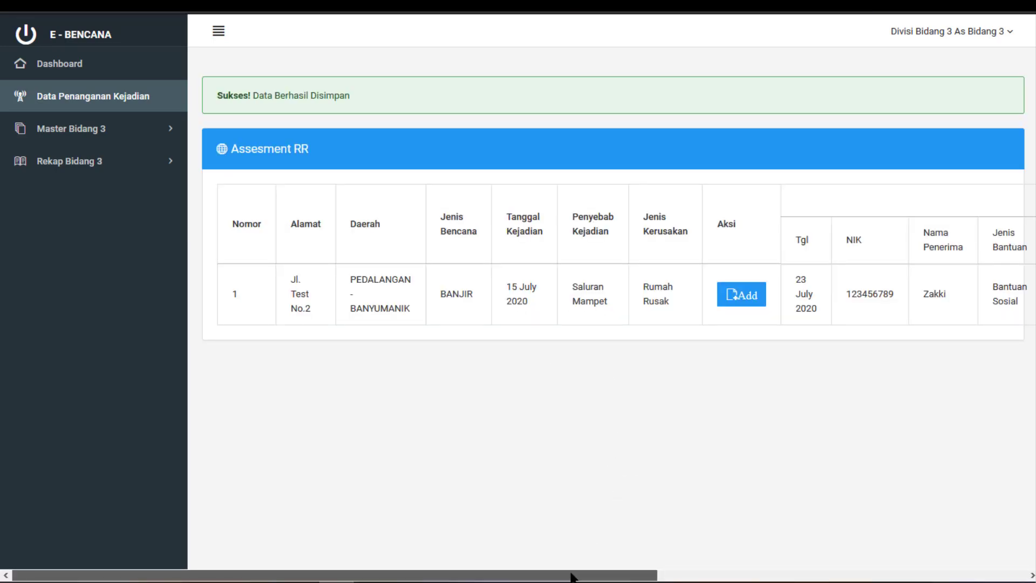
drag(572, 577, 980, 534)
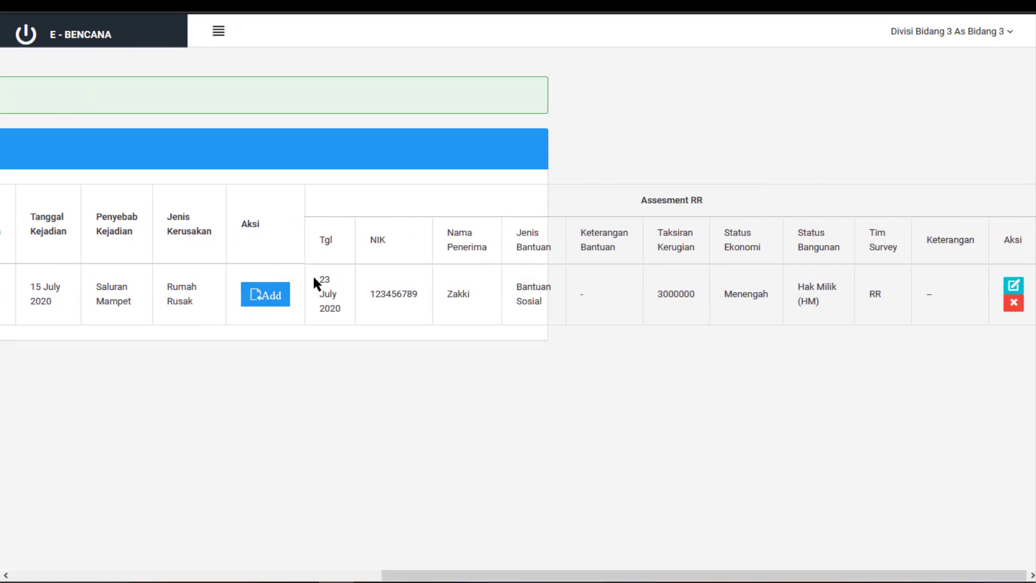
drag(322, 280, 503, 288)
click(512, 289)
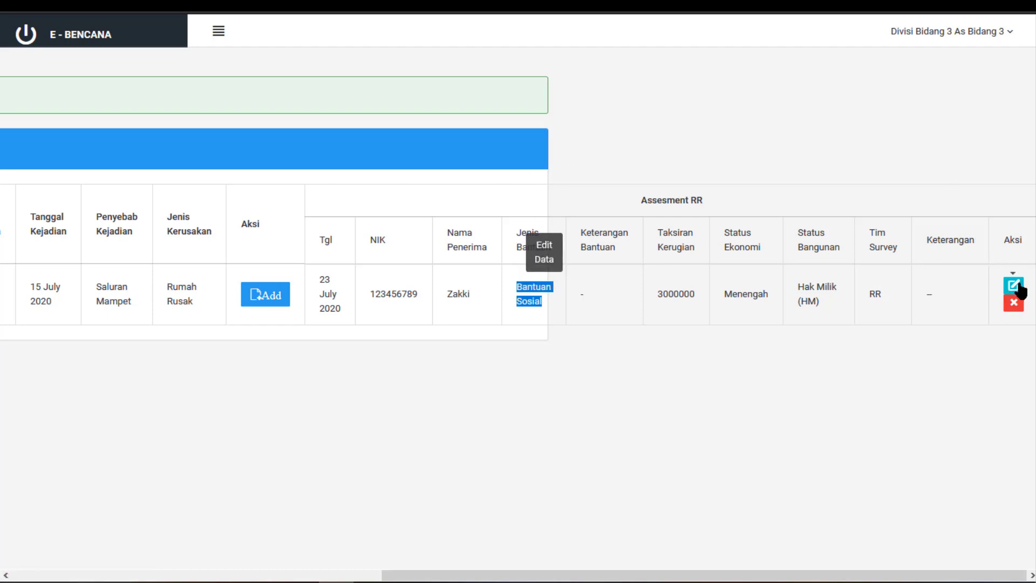
Edit the BANJIR aid record's loss estimate from 3000000 to 3500000, save, and check the updated value
click(1015, 286)
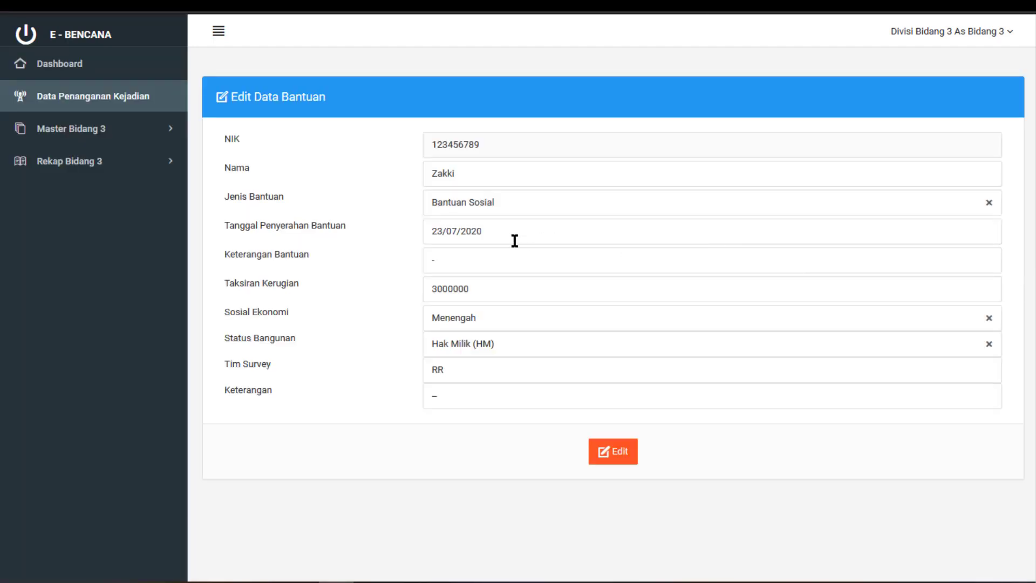
click(497, 292)
key(BackSpace)
text(5)
click(629, 460)
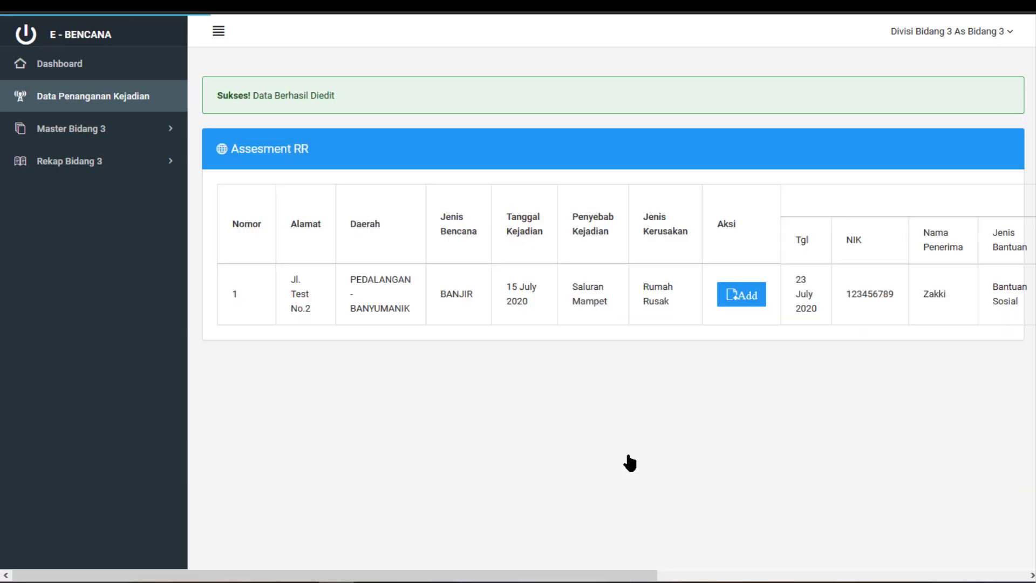
drag(563, 573, 898, 561)
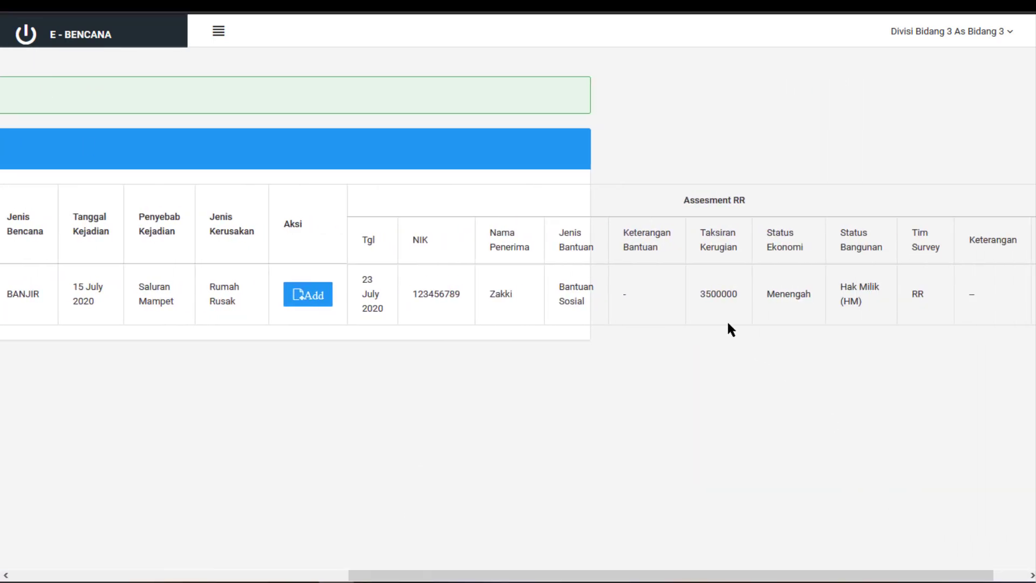
double_click(711, 293)
drag(620, 576, 347, 576)
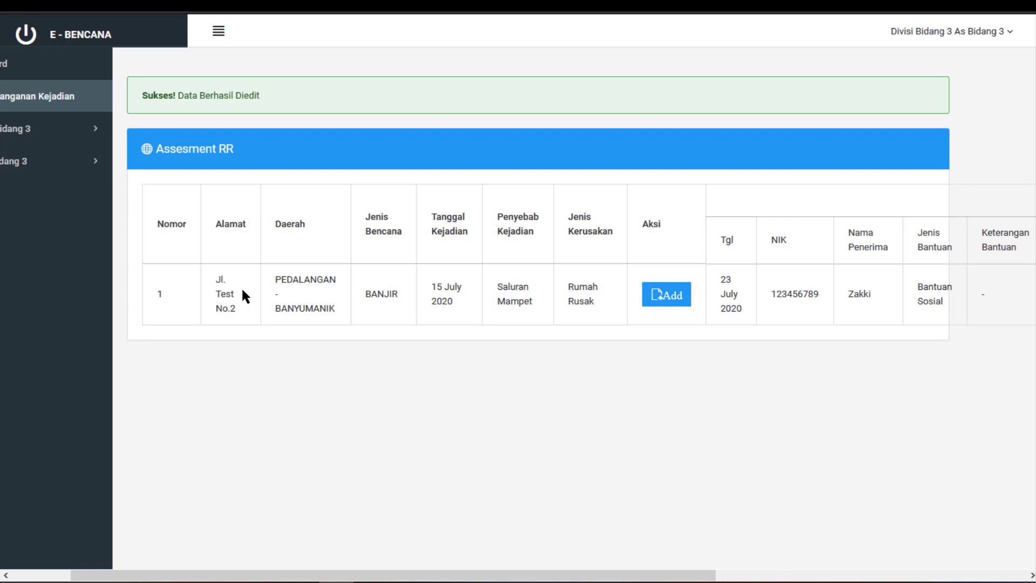
Start a new aid form with the recipient's ID number and name, Bantuan Logistik, dated 24 July 2020
click(671, 295)
click(532, 135)
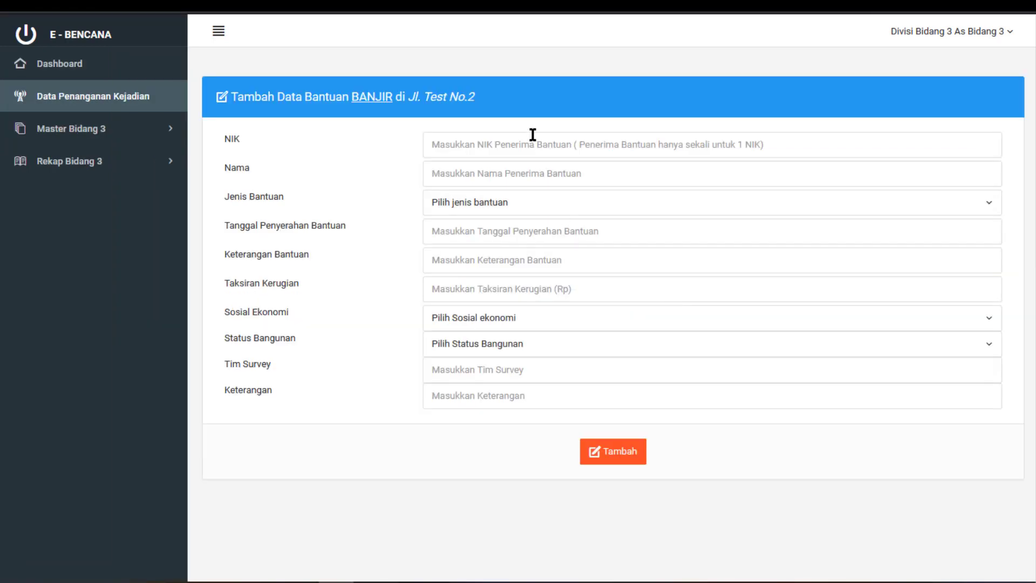
text(987654321)
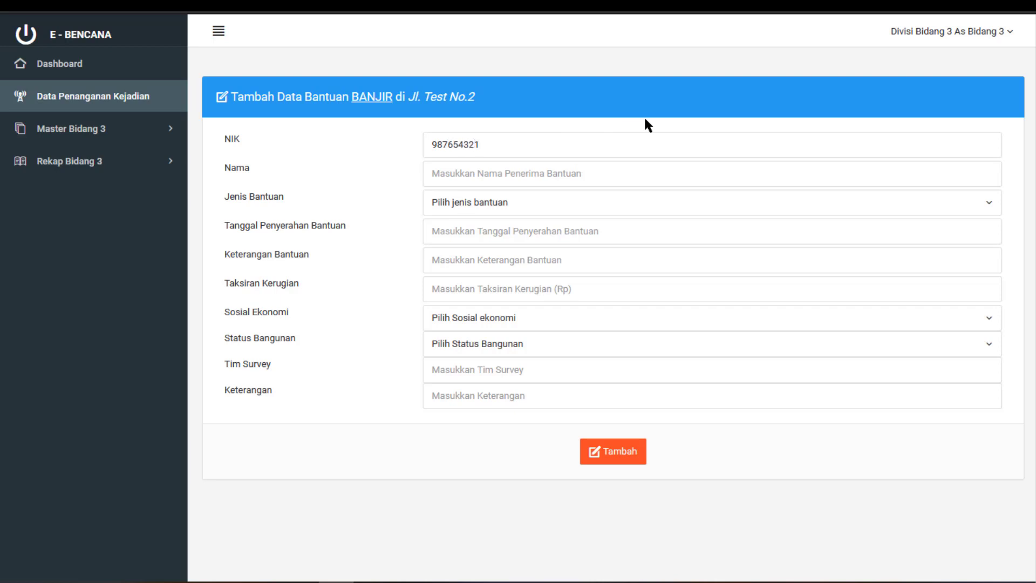
click(626, 165)
text(M)
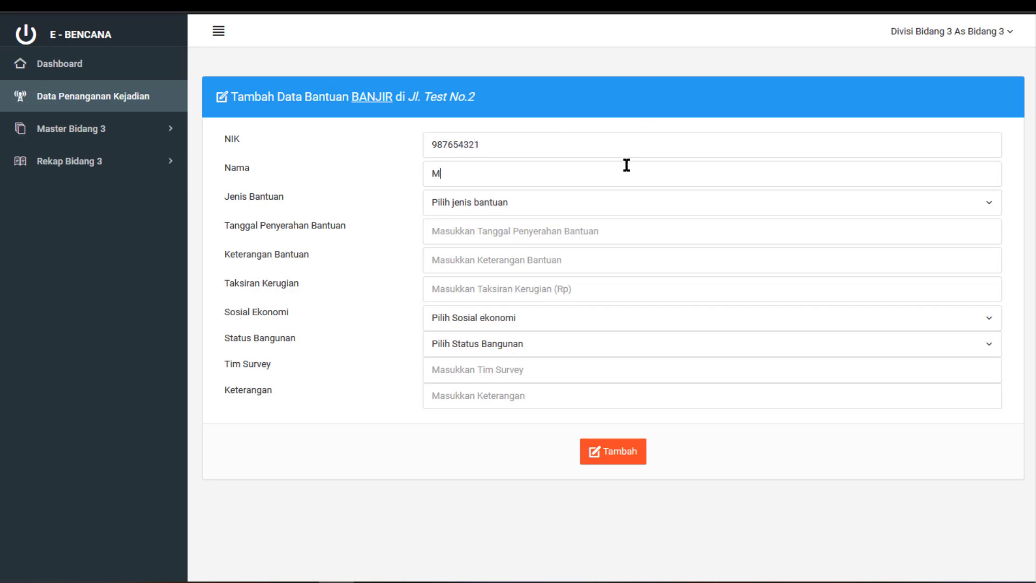
text( Z)
click(593, 201)
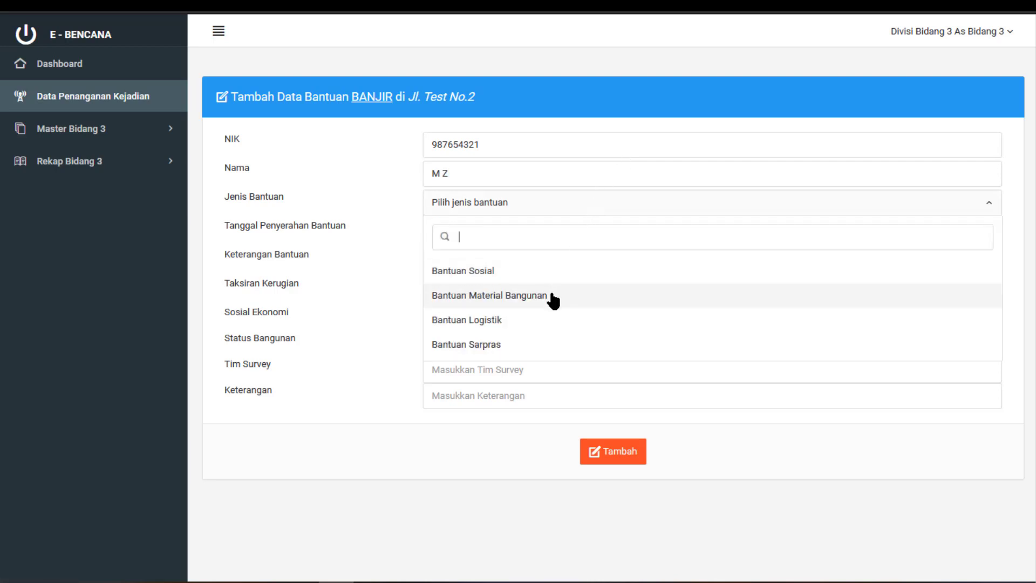
click(546, 320)
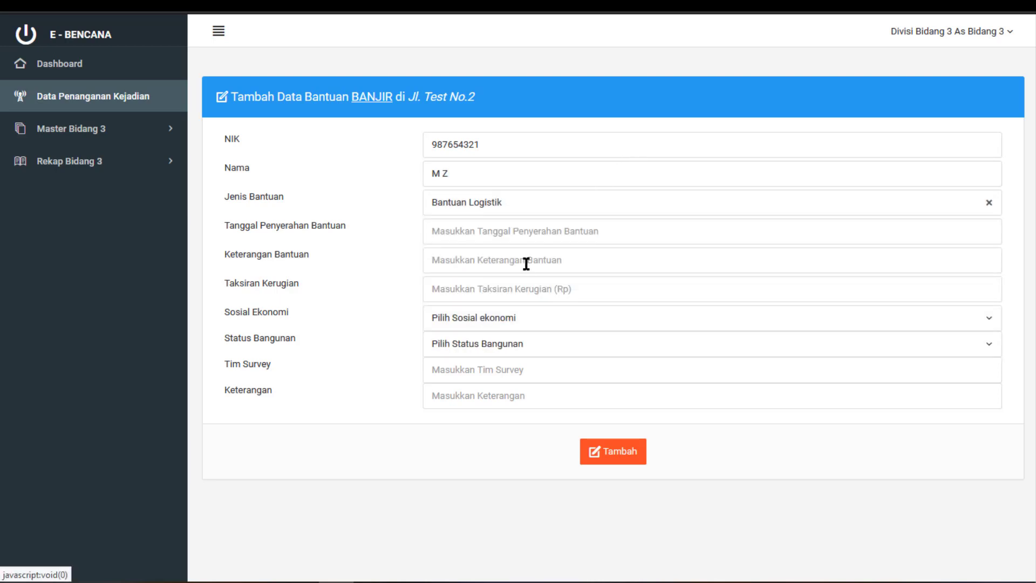
click(525, 236)
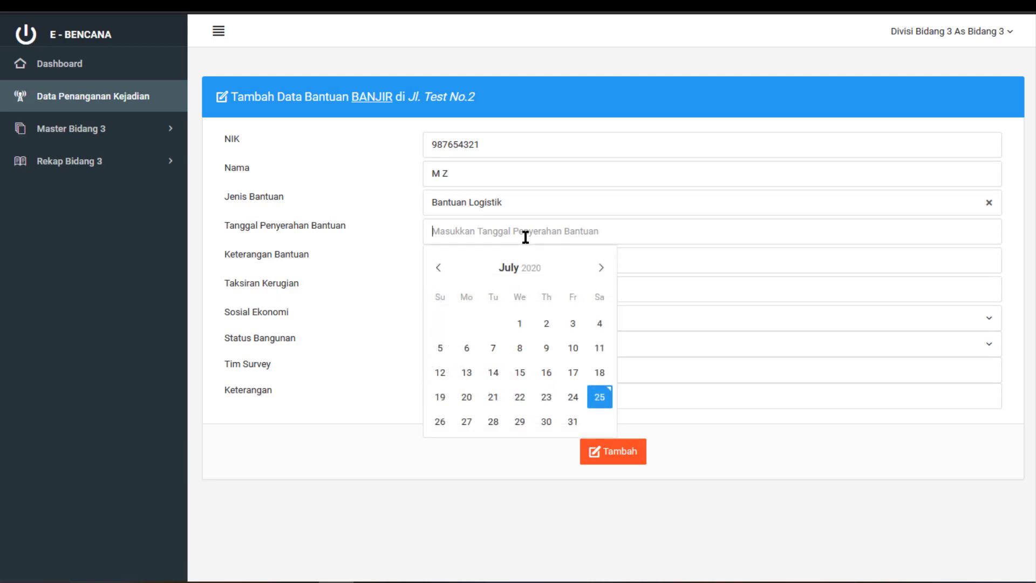
click(572, 397)
Enter Sembako as the aid description and 4000000 as the estimated loss
click(513, 270)
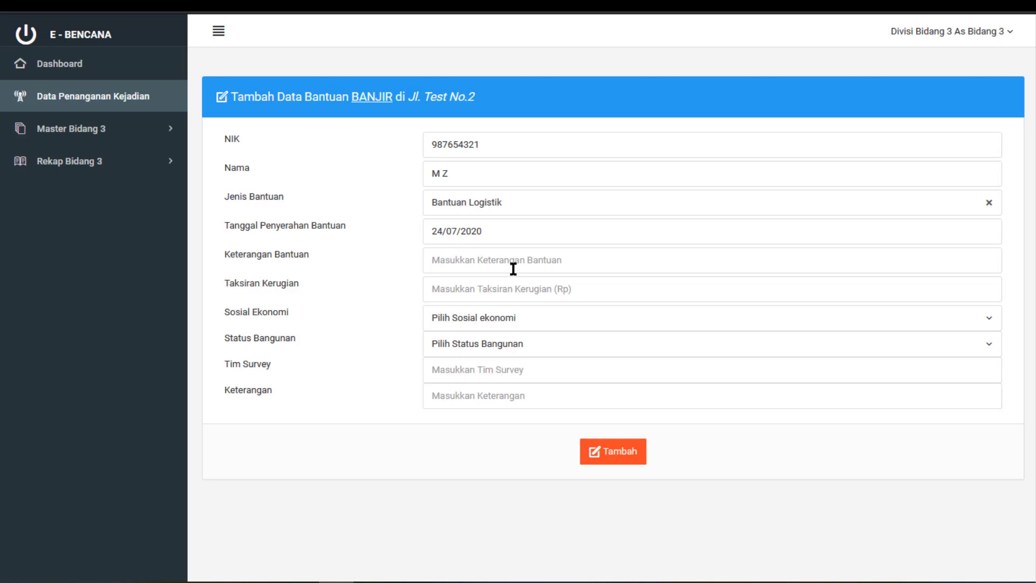
text(Sembo)
key(BackSpace)
text(ako)
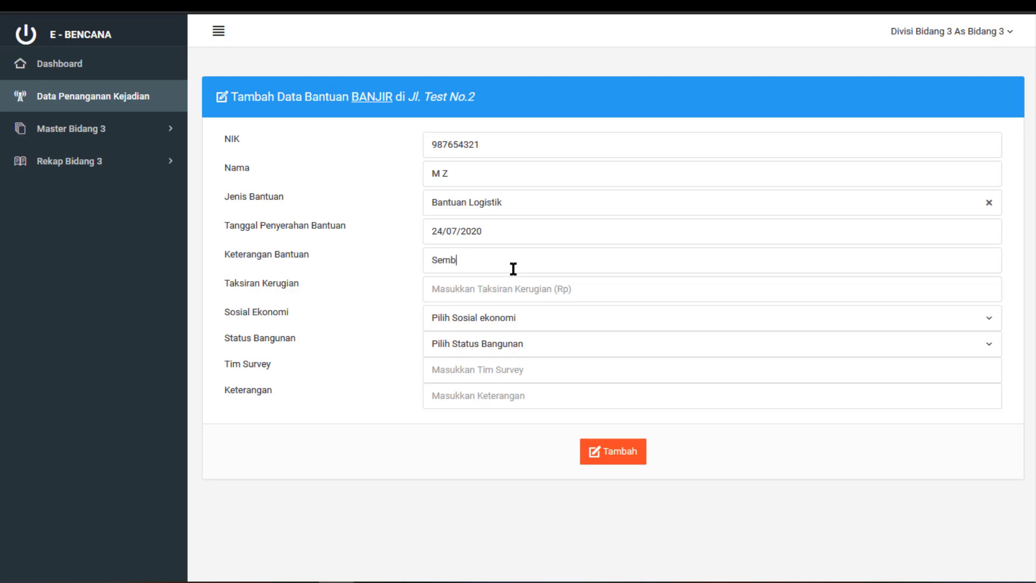
key(BackSpace)
text(o)
key(Tab)
text(4000000)
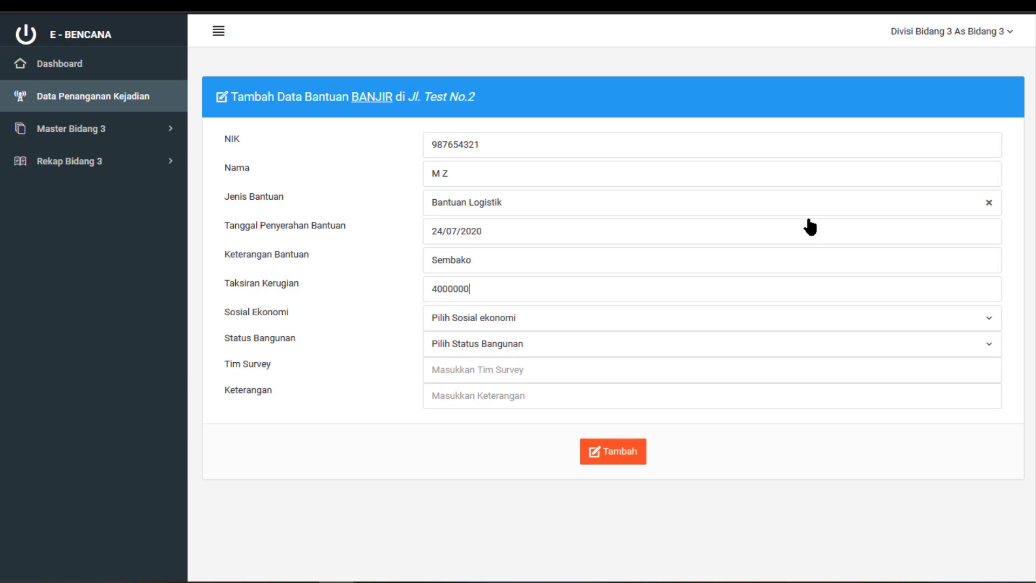
Choose Menengah Ke Bawah and Hak Guna Bangunan (HGB), then enter survey team AA with a remark
click(648, 319)
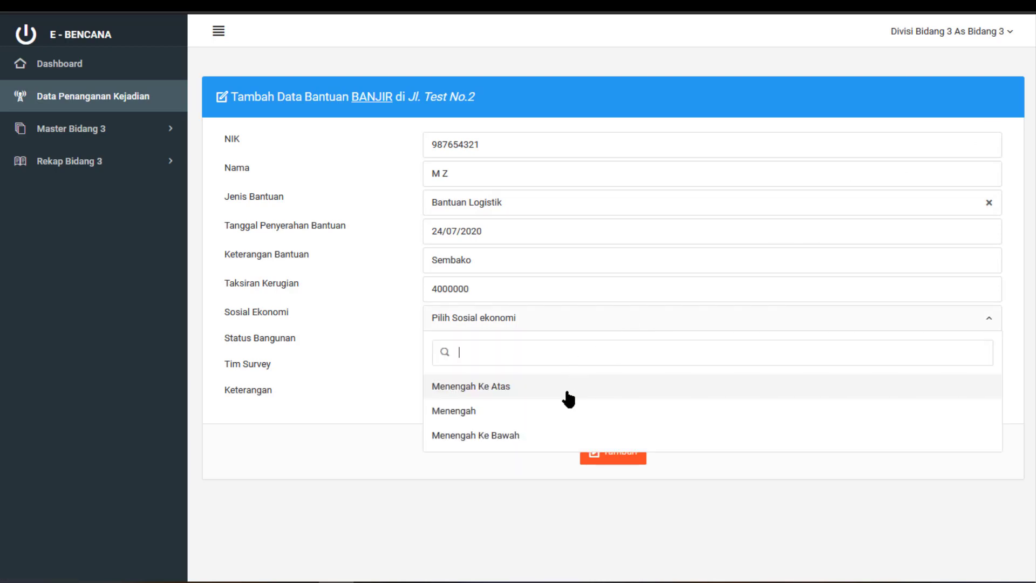
click(551, 435)
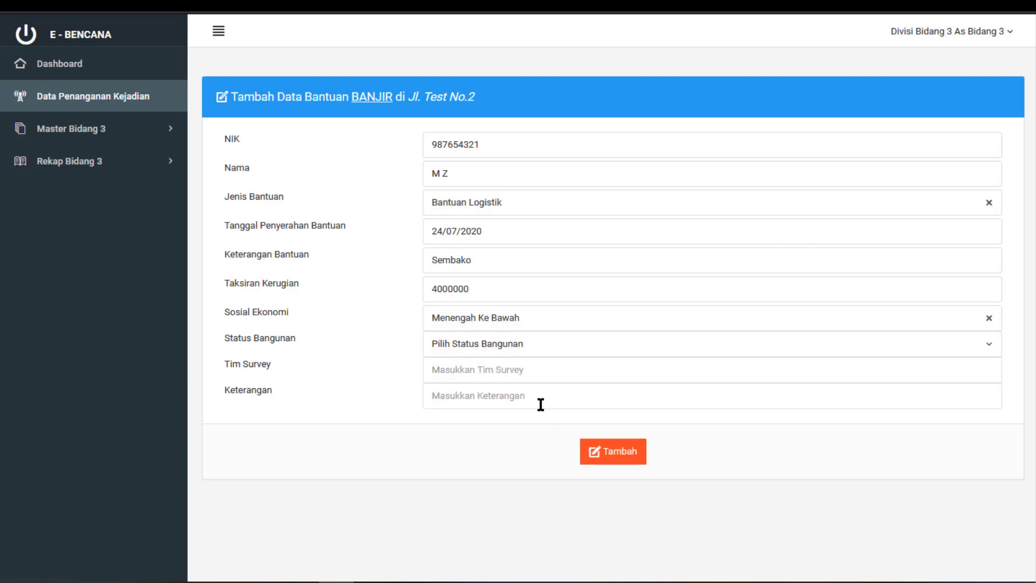
click(536, 348)
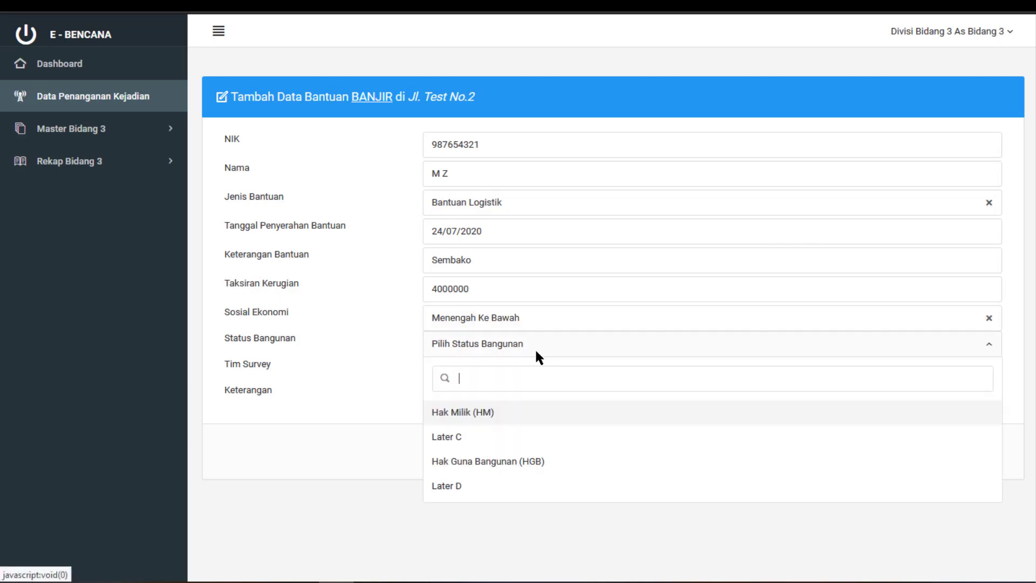
click(526, 461)
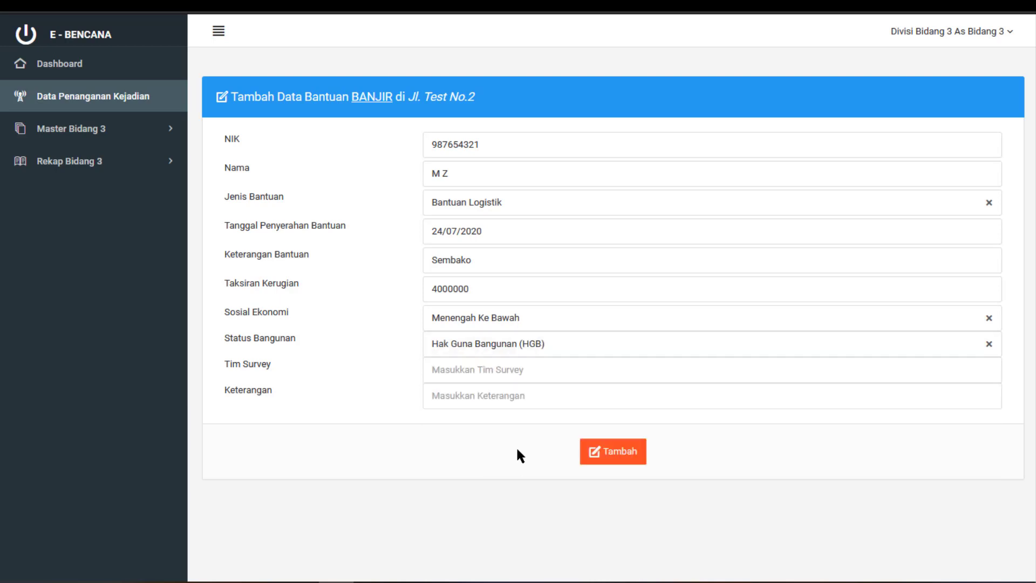
click(493, 369)
text(AA)
text(Sudah)
text( di)
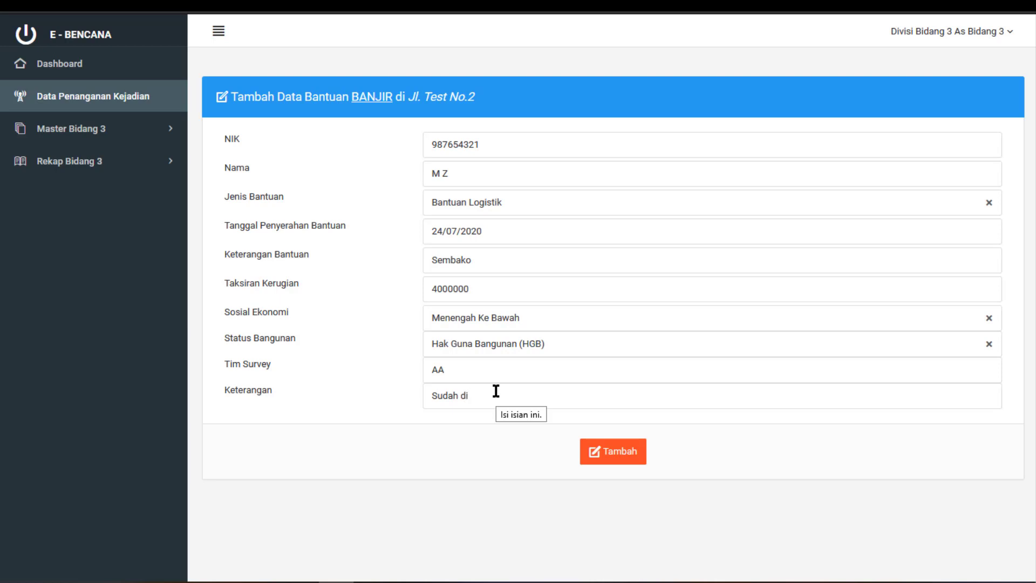
text( turunkan bantuannya)
Submit the Bantuan Logistik aid form and scroll the table to check the new 24 July 2020 row
click(612, 454)
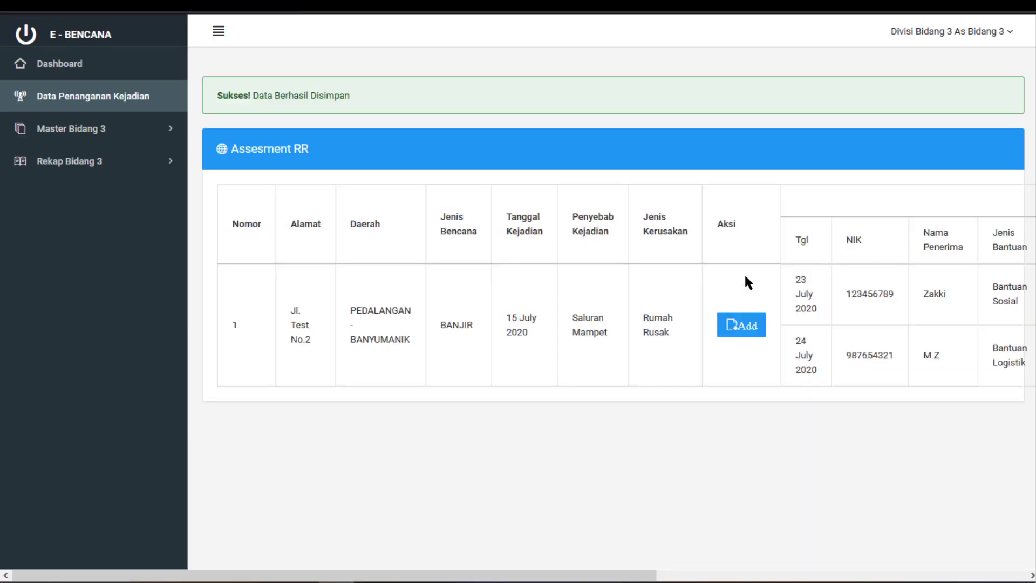
drag(654, 574, 931, 541)
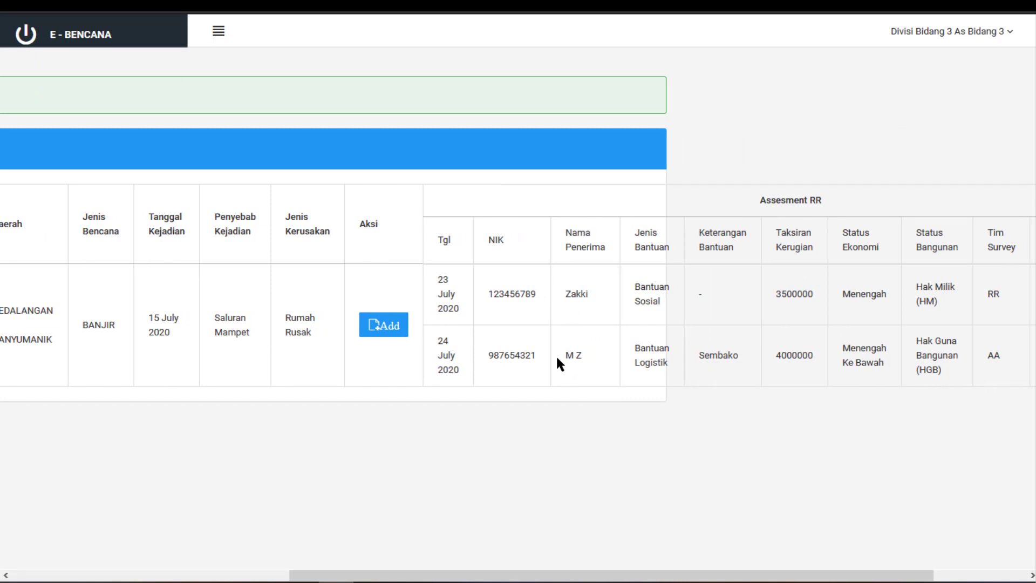
drag(601, 572, 89, 289)
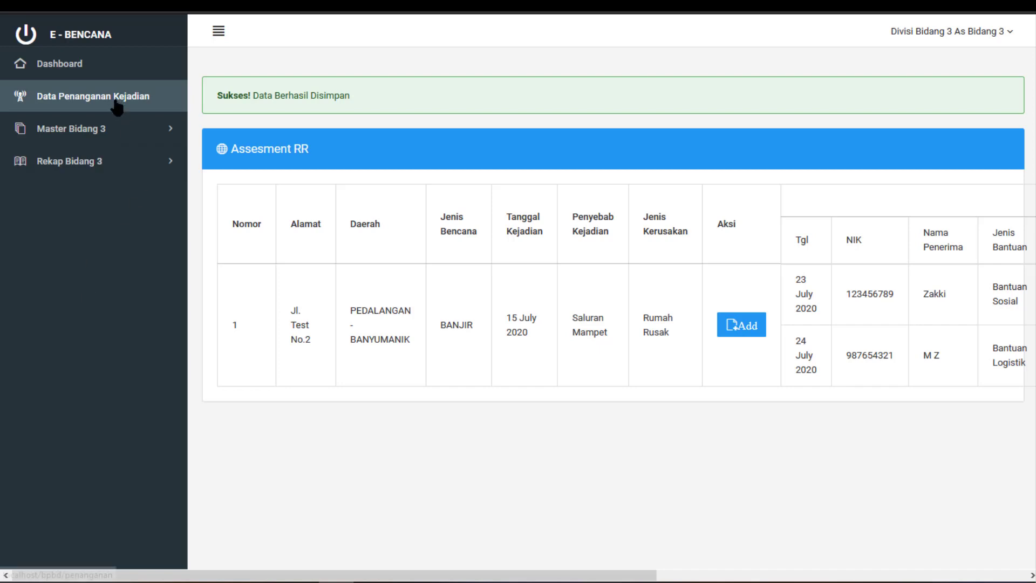
Browse the Master Jenis Bantuan list under Master Bidang 3, then open Master Sosial Ekonomi
click(114, 135)
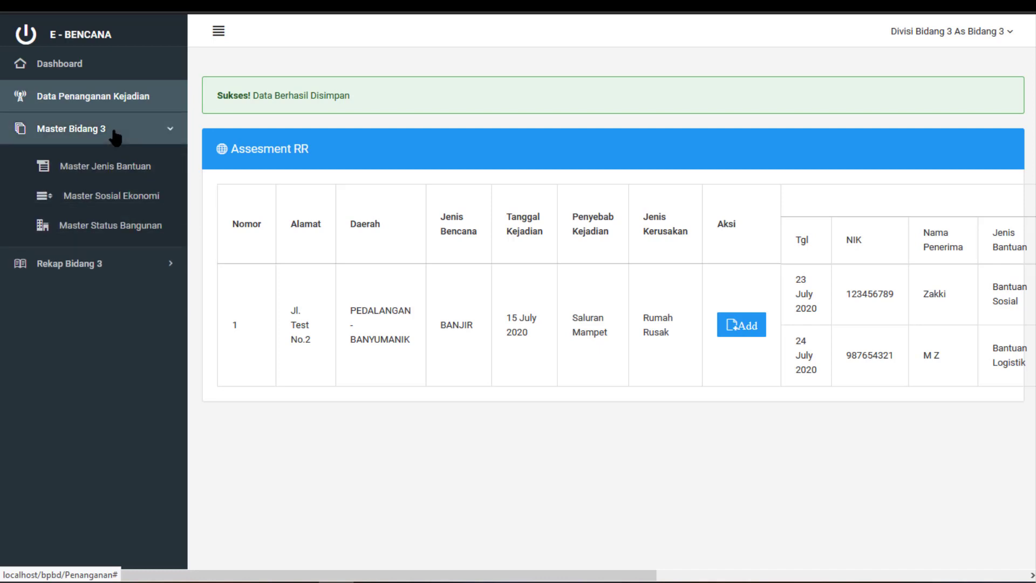
click(105, 170)
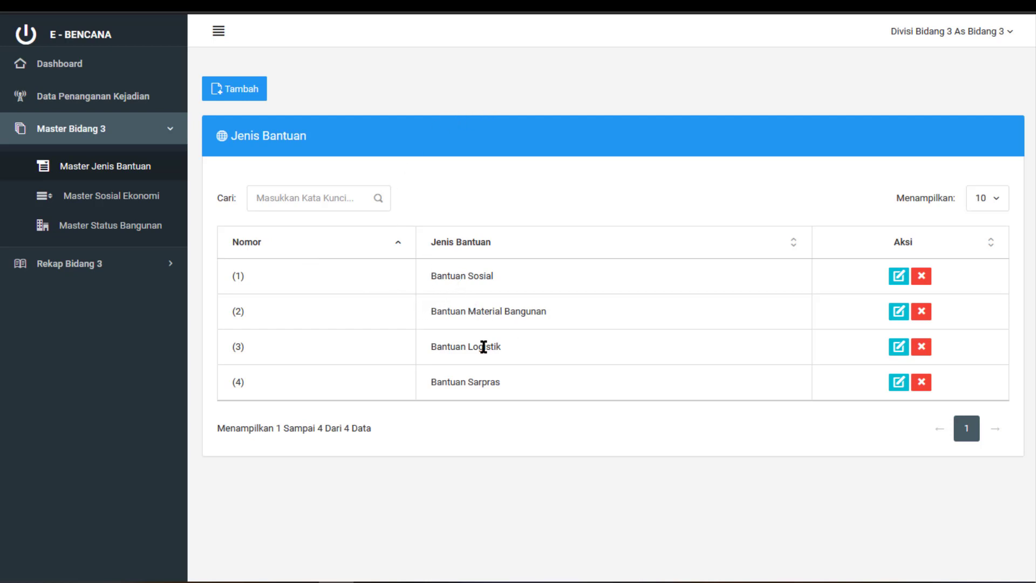
double_click(484, 383)
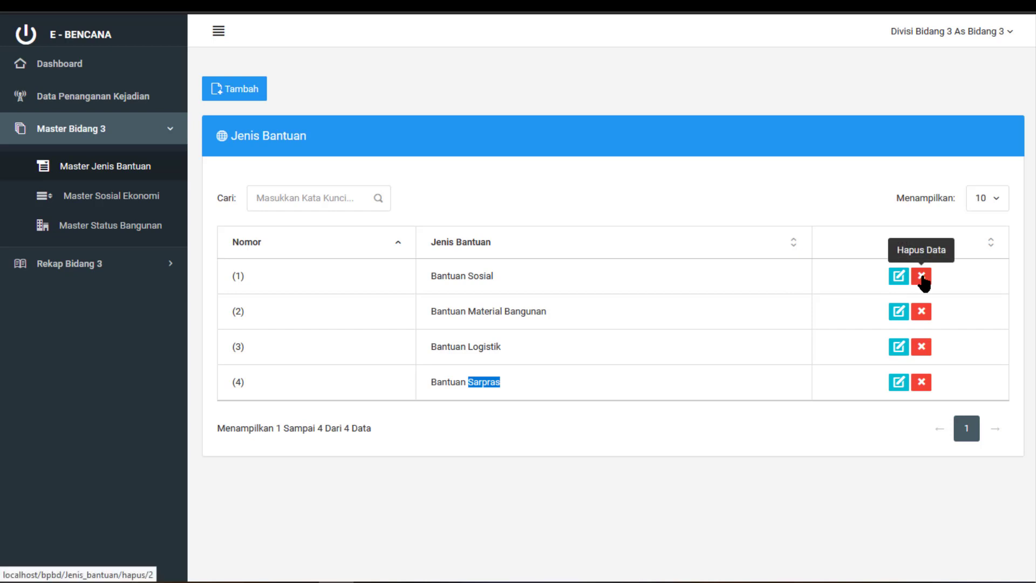
click(68, 199)
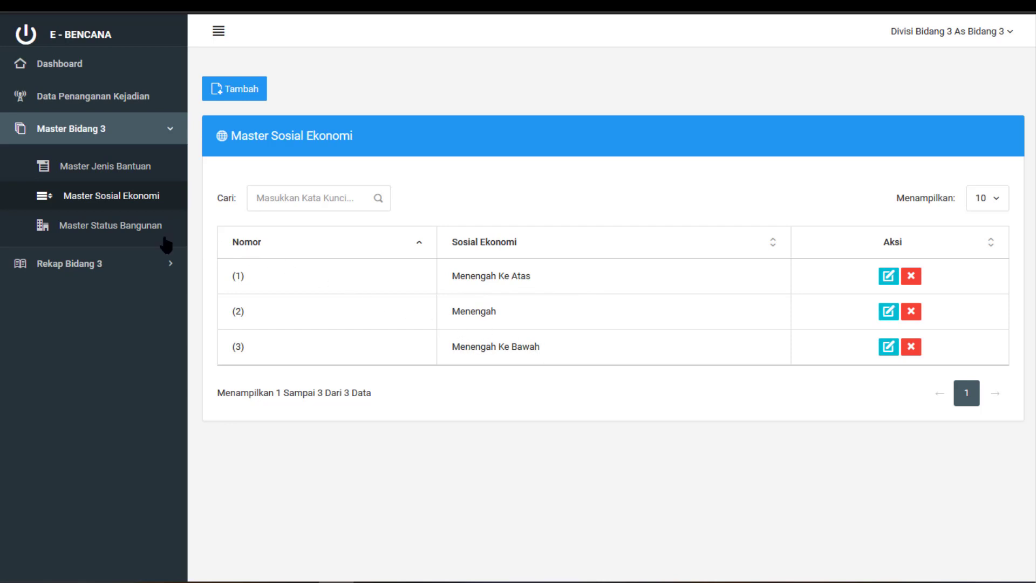
Show the Master Status Bangunan list and expand the Rekap Bidang 3 reports
click(117, 231)
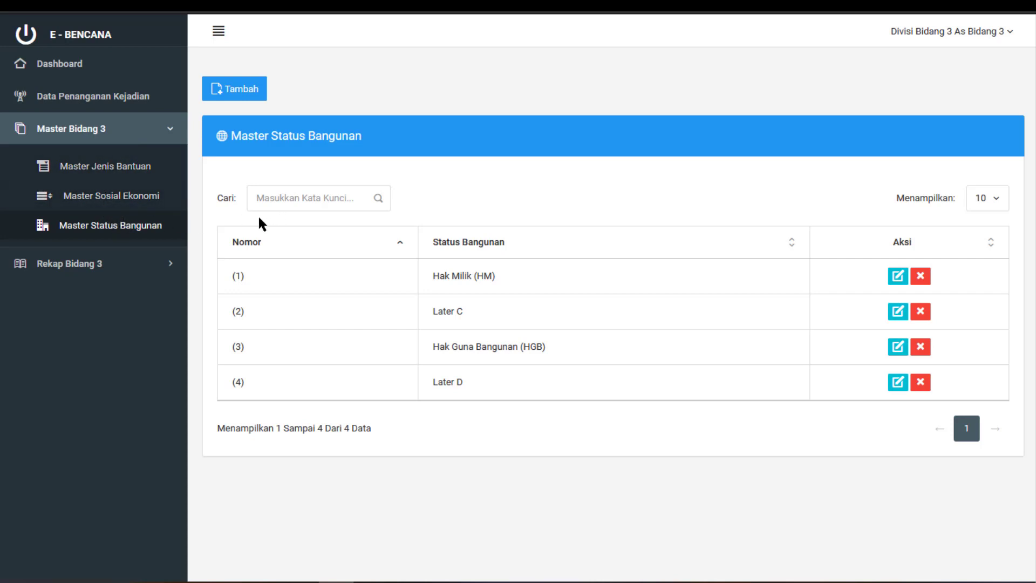
click(166, 265)
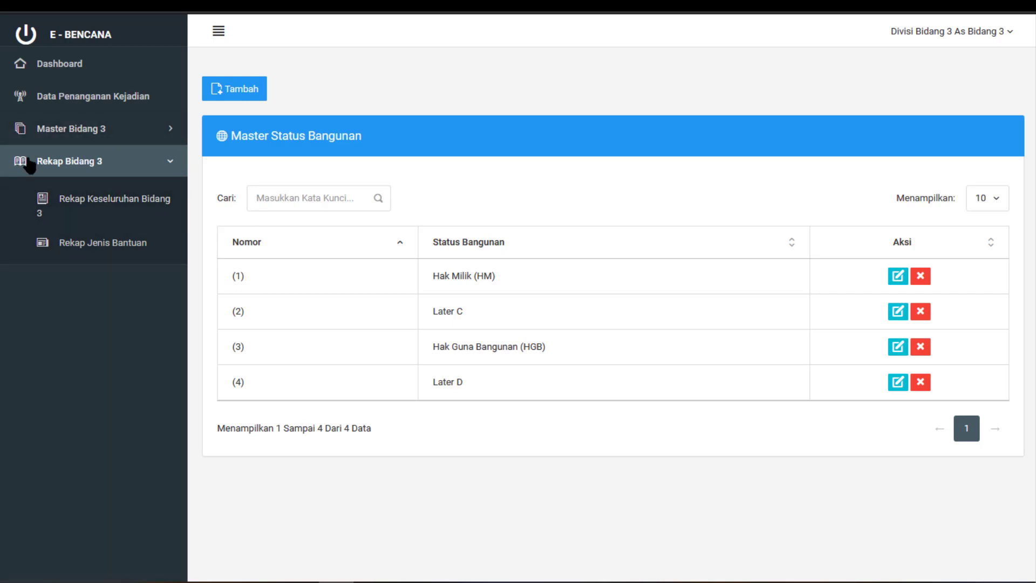
Export the Rekap Keseluruhan Bidang 3 for 01/07/2020 to 25/07/2020 to Excel and open it
click(82, 216)
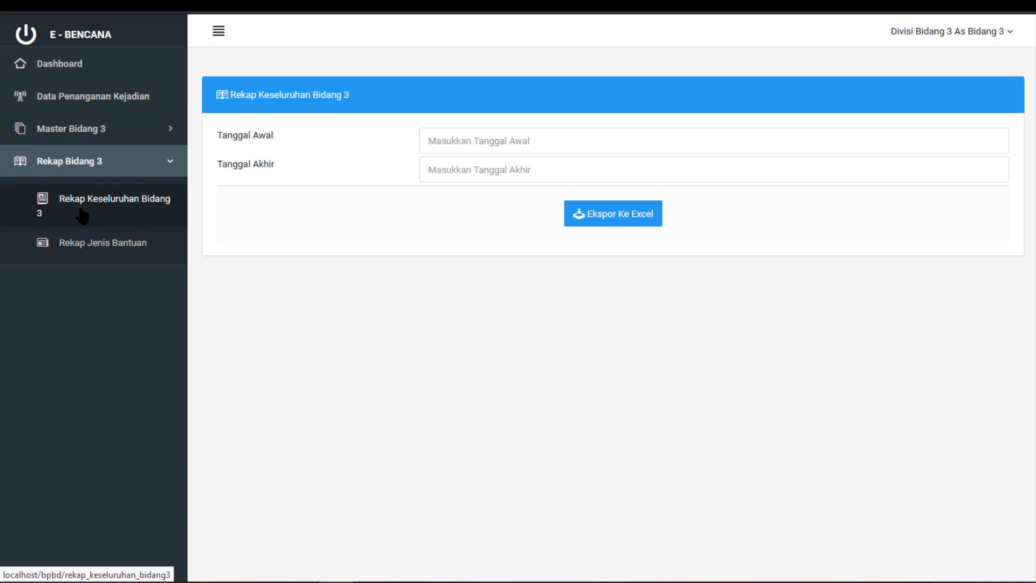
click(526, 129)
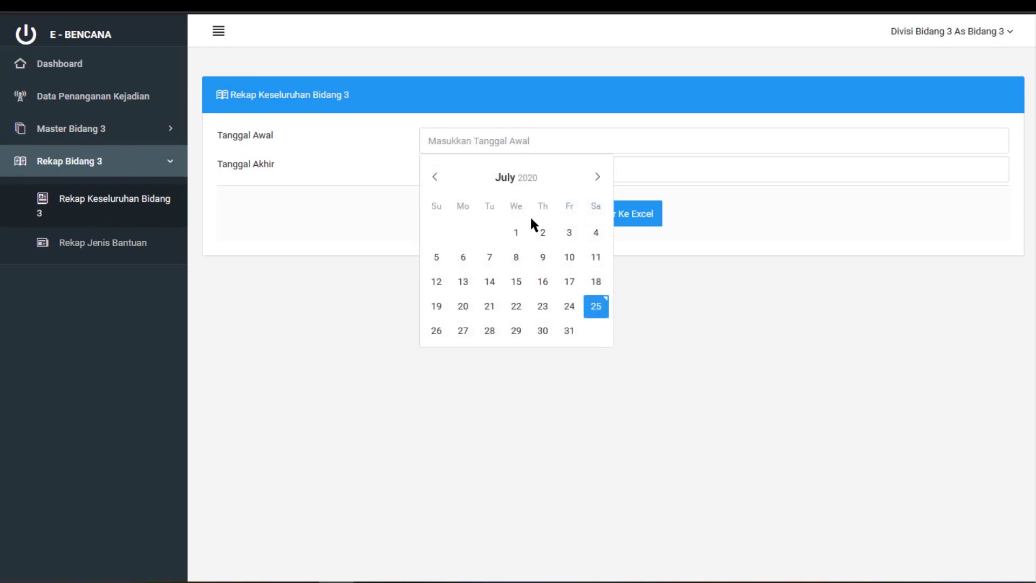
click(519, 233)
click(502, 172)
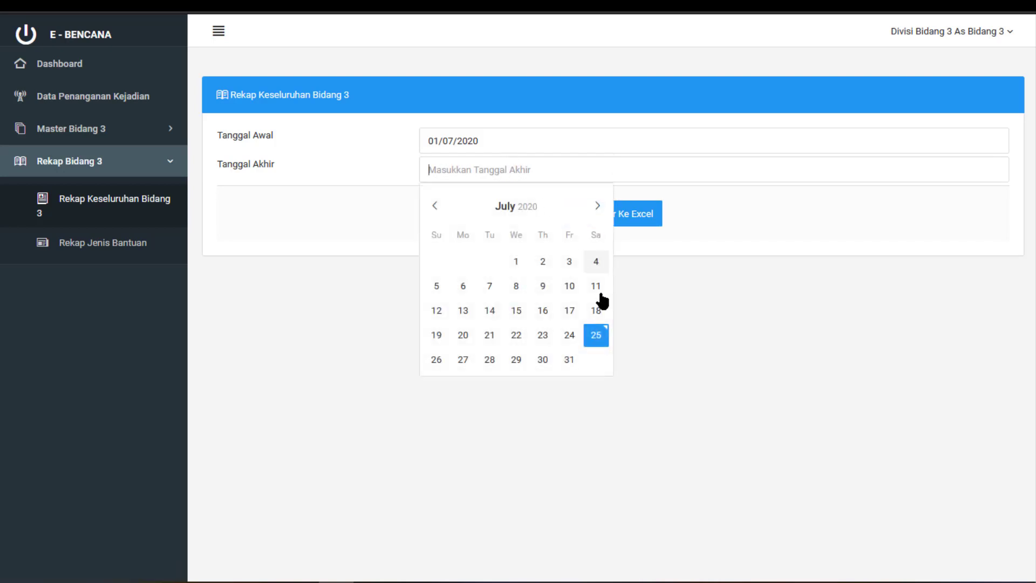
click(598, 333)
click(640, 219)
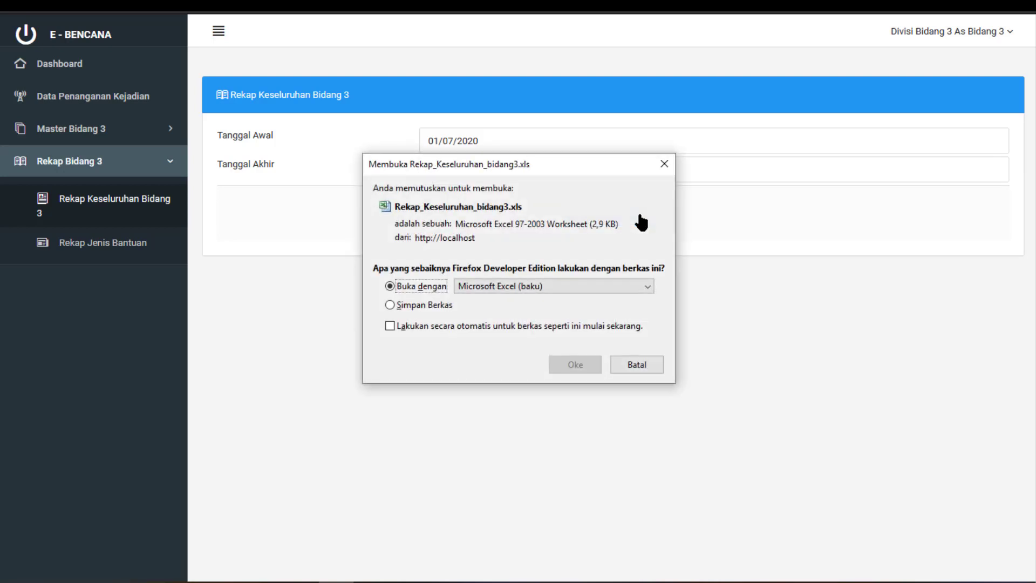
click(569, 362)
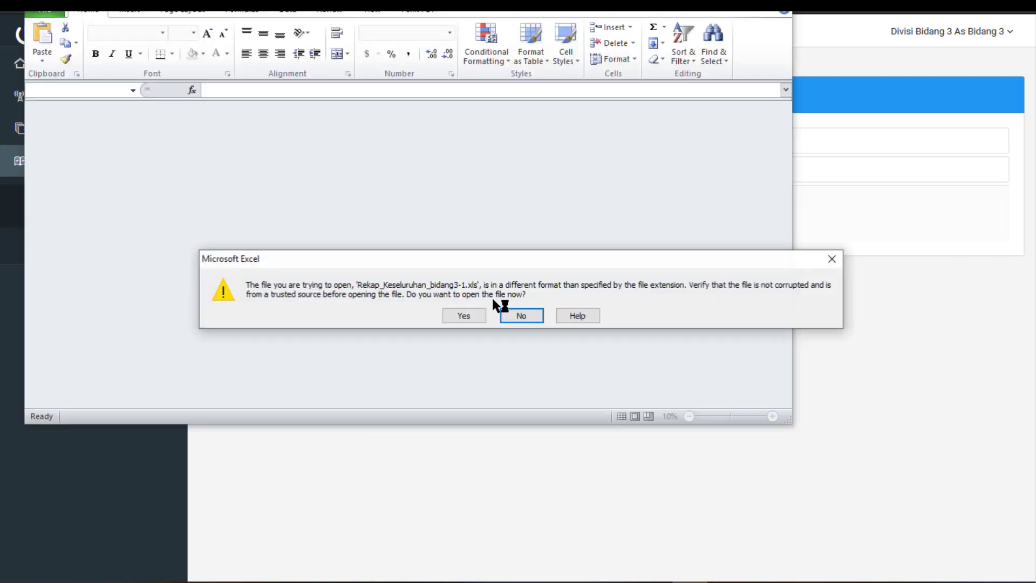
Open Rekap_Keseluruhan_bidang3-1.xls despite the format warning, review both BANJIR aid rows, and close Excel
click(469, 316)
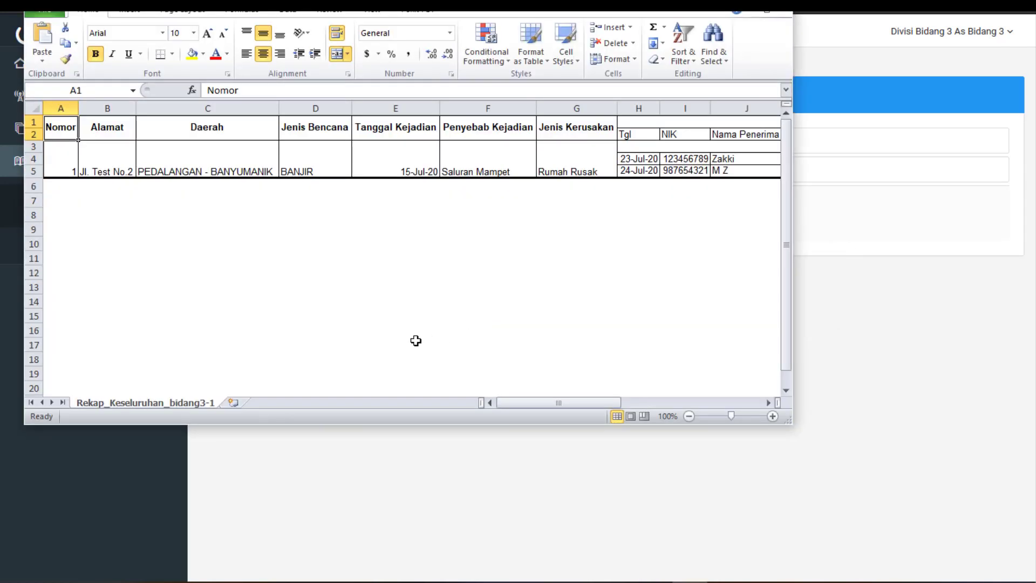
drag(60, 160, 565, 161)
drag(572, 399, 649, 400)
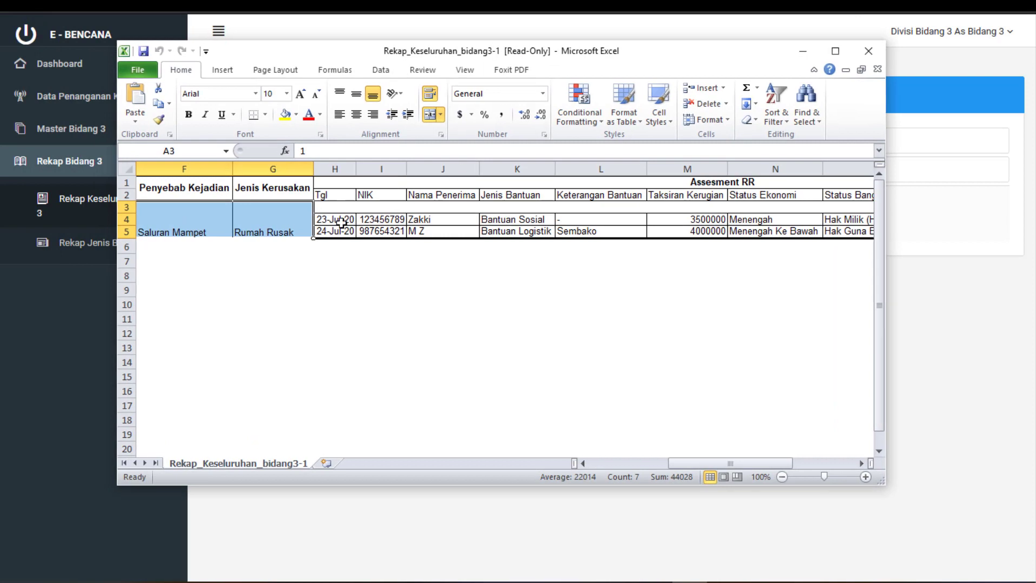
click(242, 158)
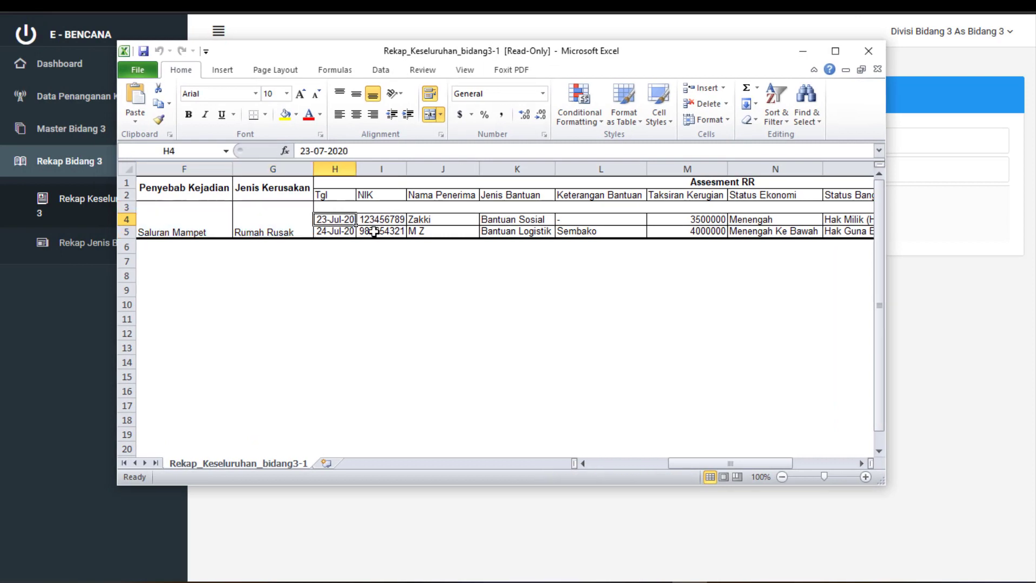
drag(374, 232, 768, 236)
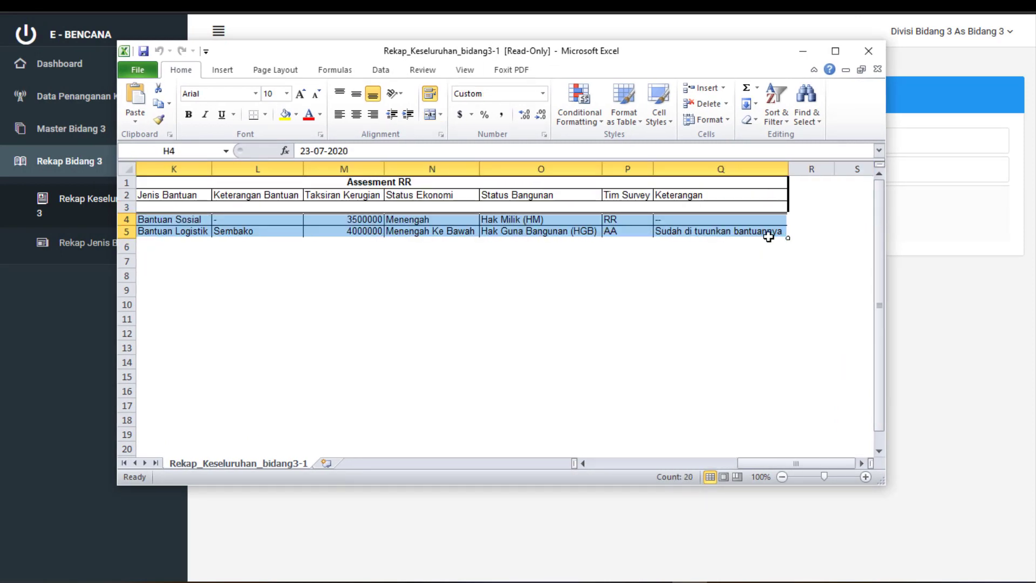
click(868, 51)
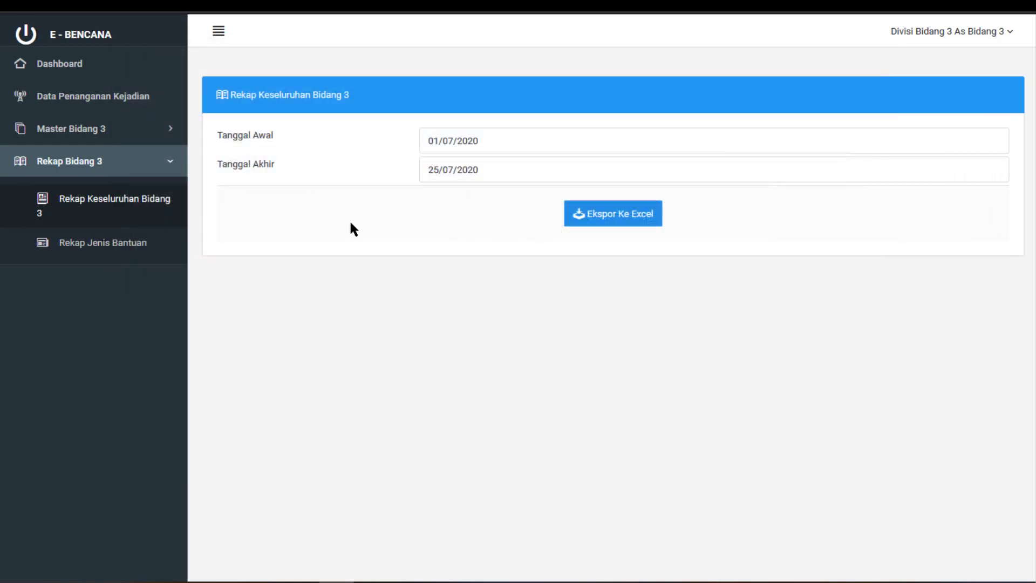
Export the Rekap Jenis Bantuan report filtered to Bantuan Sosial to Excel and open it
click(130, 244)
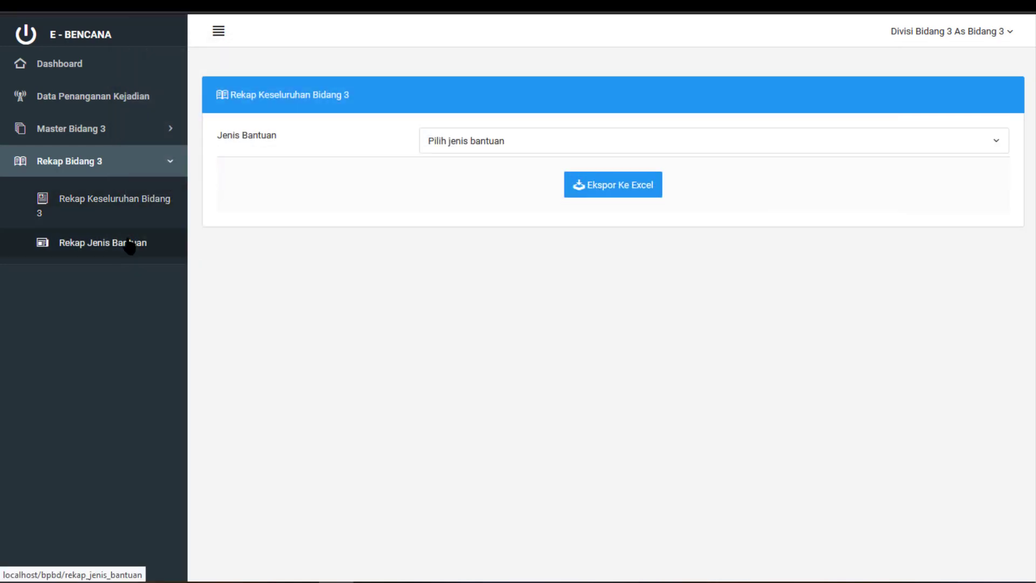
click(476, 140)
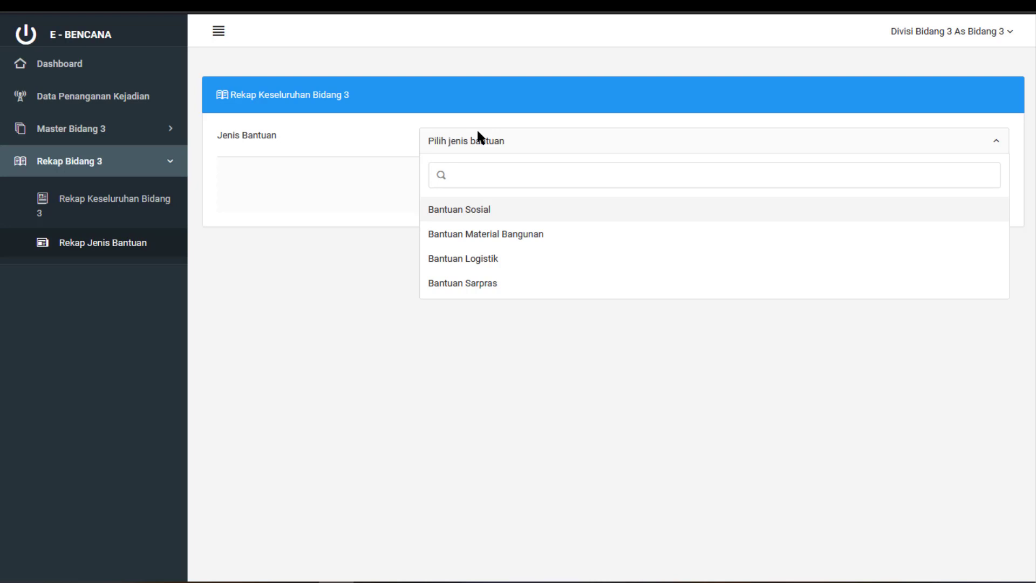
click(490, 219)
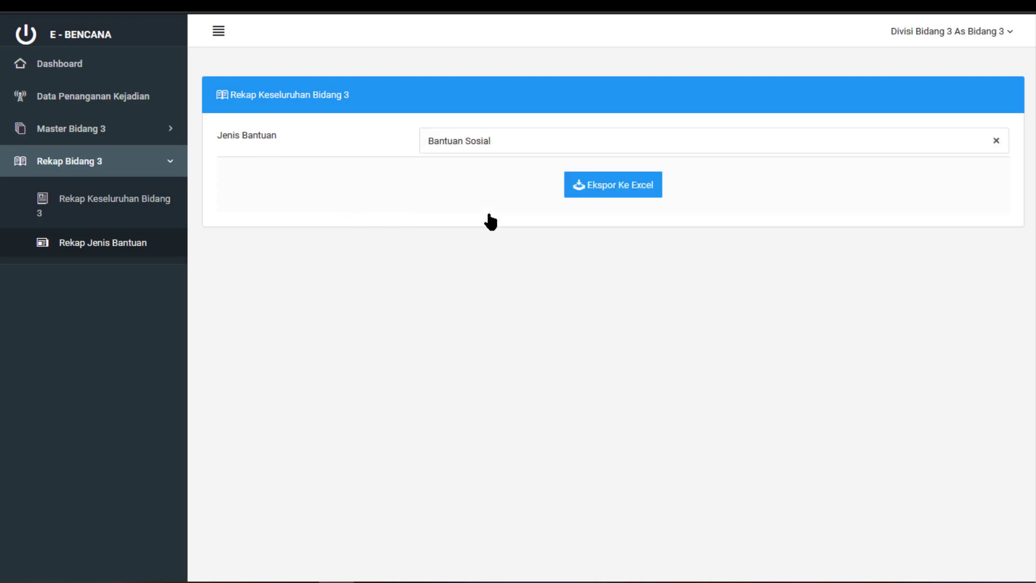
click(606, 190)
click(556, 363)
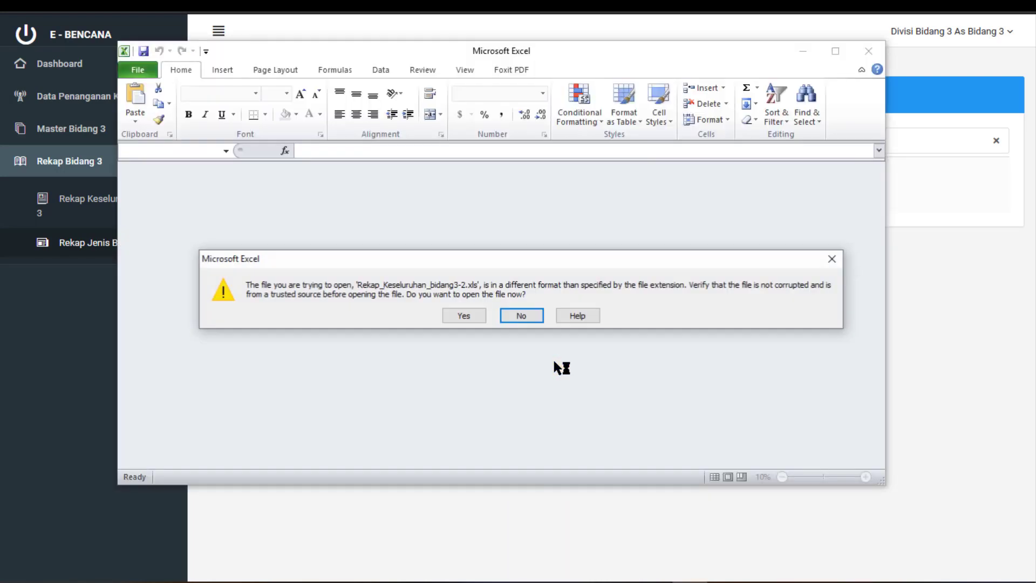
Open the Bantuan Sosial recap workbook, review its 15-Feb-18 and 23-Jul-20 rows, and close Excel
click(471, 315)
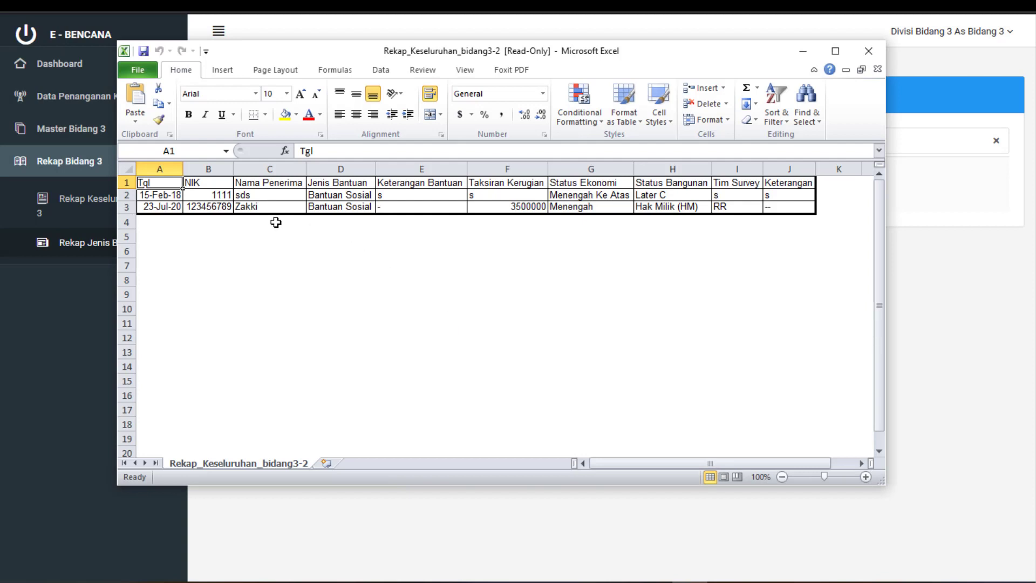
drag(160, 194, 786, 208)
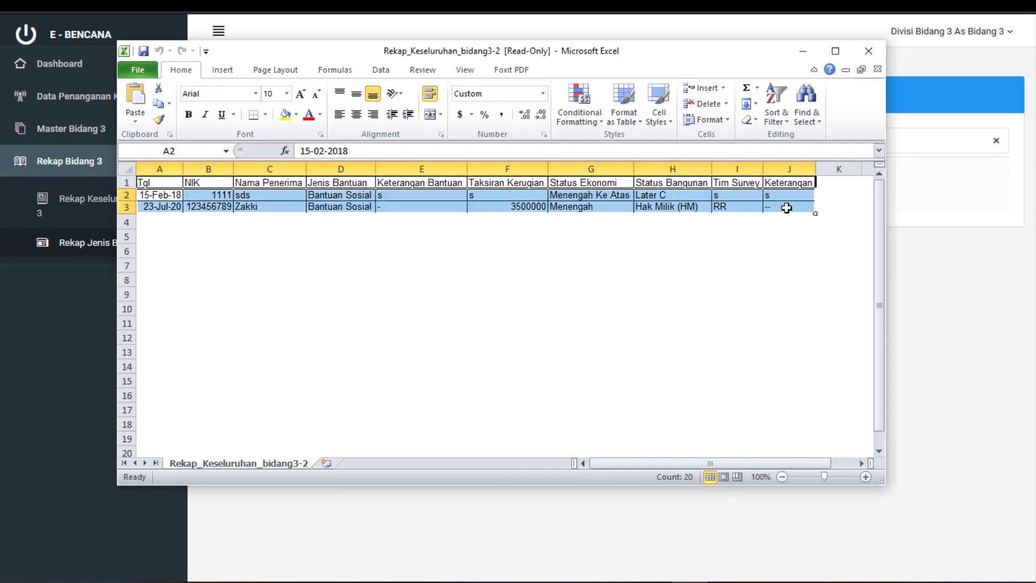
click(880, 53)
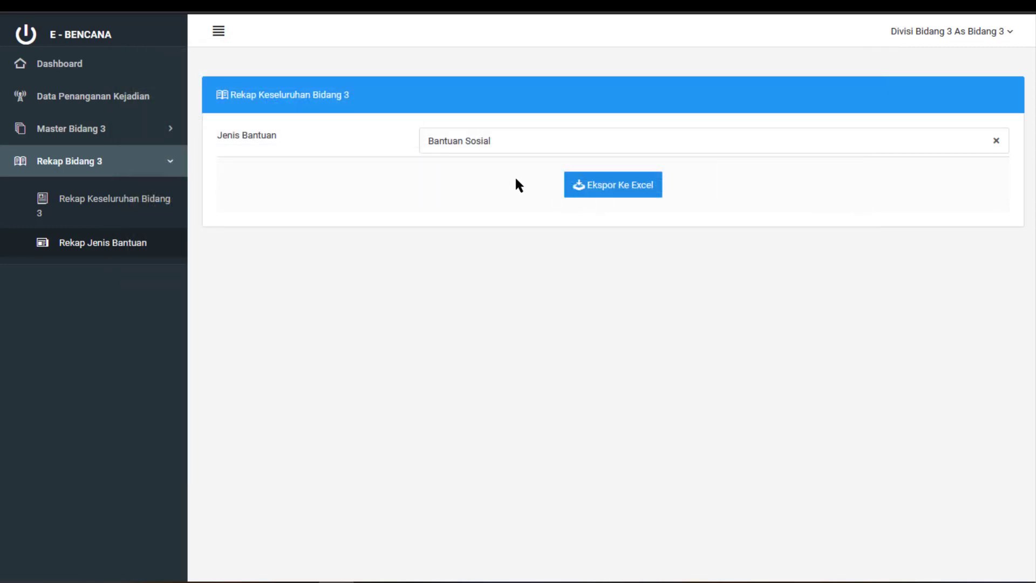
Export the Bantuan Logistik aid-type recap to Excel and open the downloaded file
click(467, 155)
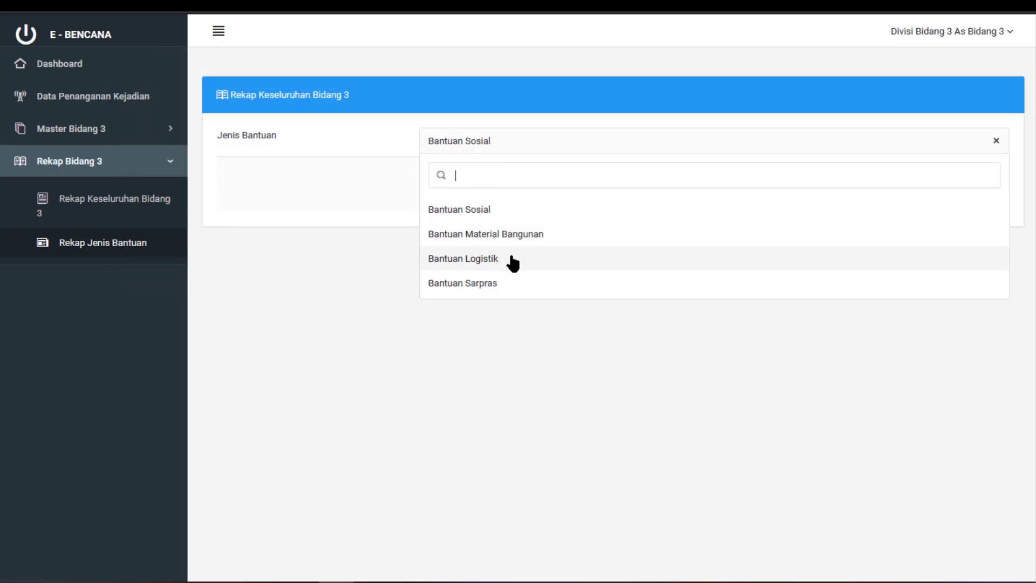
click(513, 263)
click(588, 193)
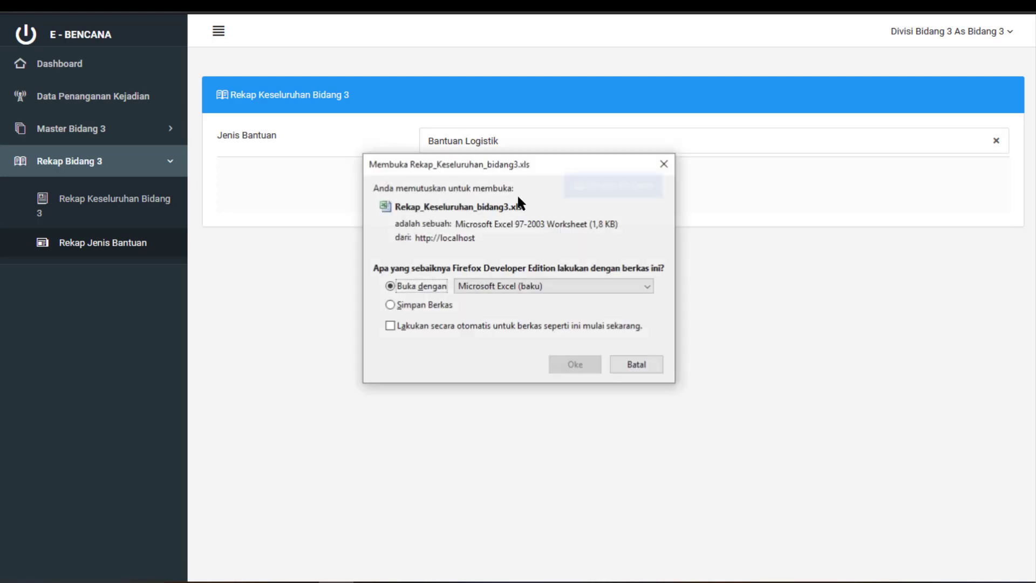
click(550, 364)
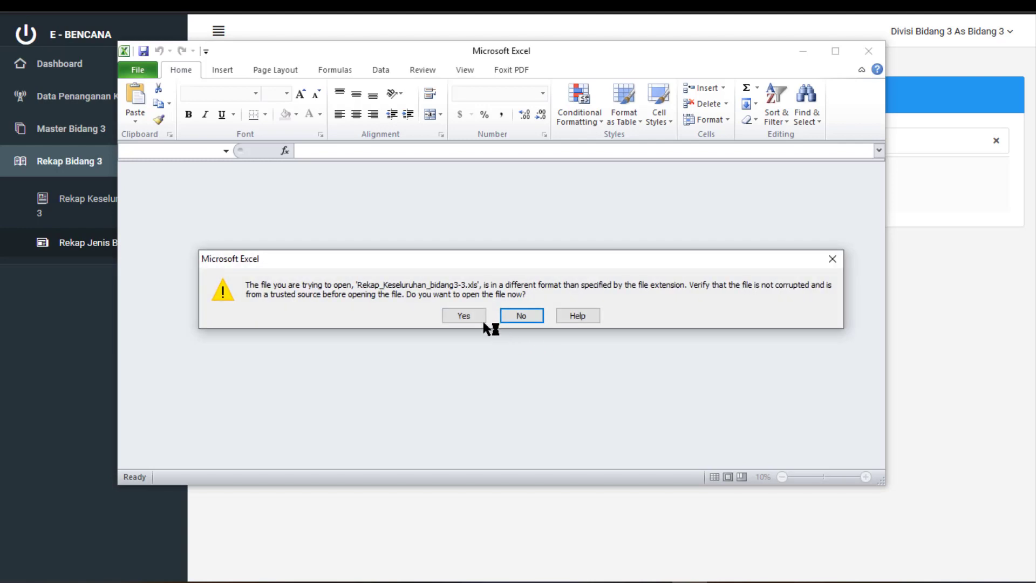
Open the Bantuan Logistik workbook, inspect its 03-Feb-18 and 24-Jul-20 rows, and close Excel
click(479, 320)
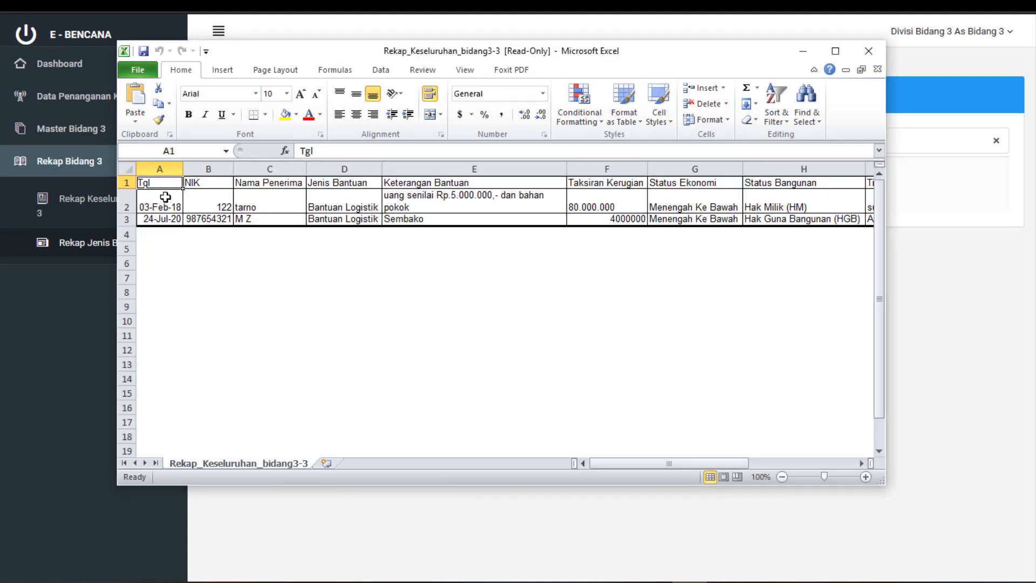
drag(161, 203, 54, 195)
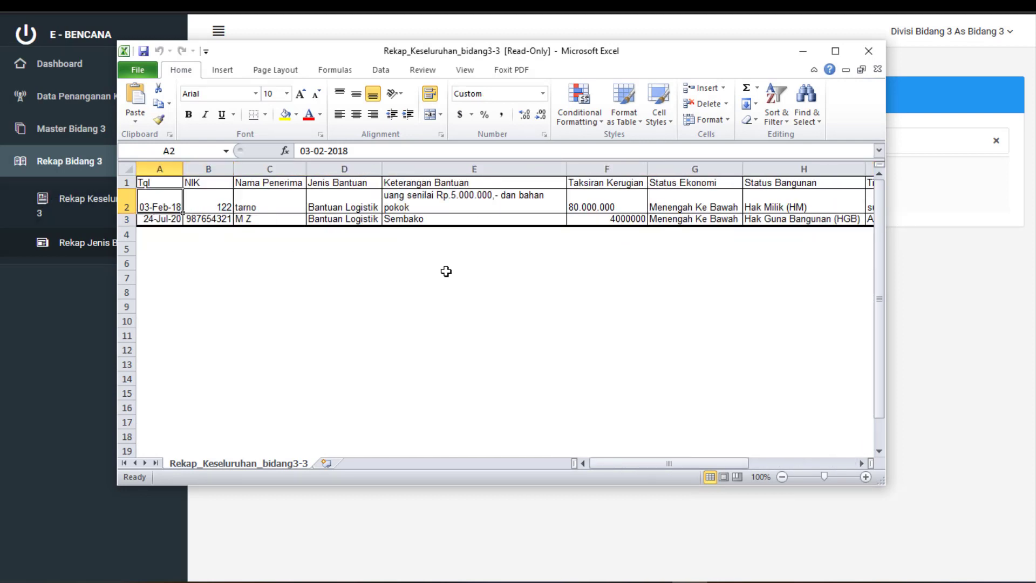
click(862, 56)
click(523, 147)
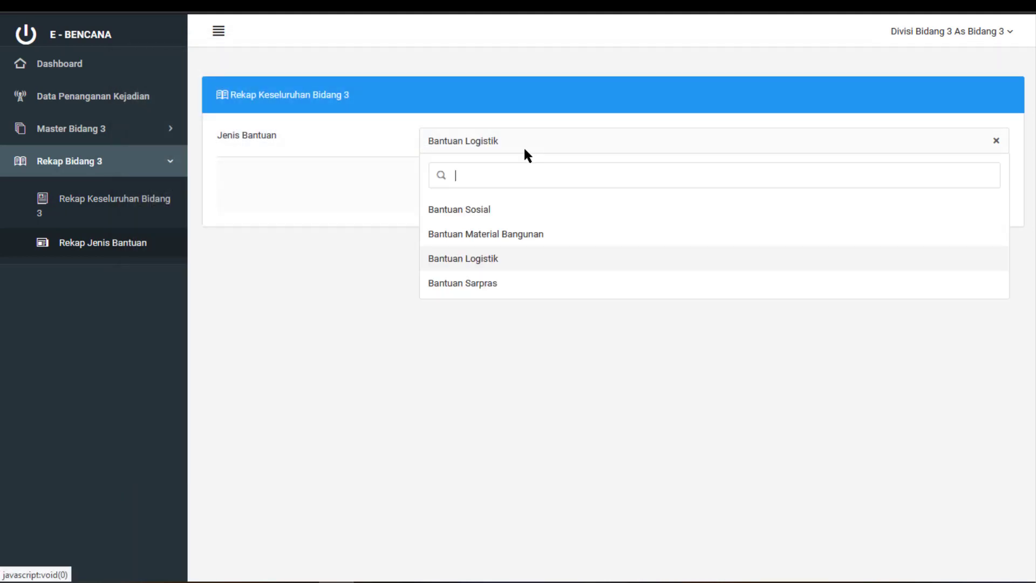
Log out of the Divisi Bidang 3 account from the user menu, keeping Bantuan Logistik selected
click(295, 301)
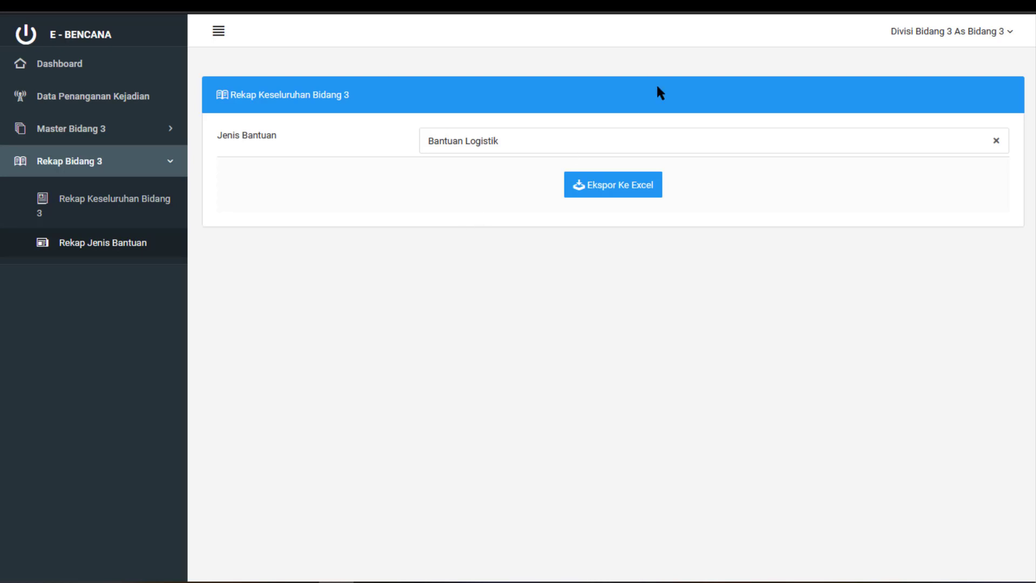
click(1005, 33)
click(908, 93)
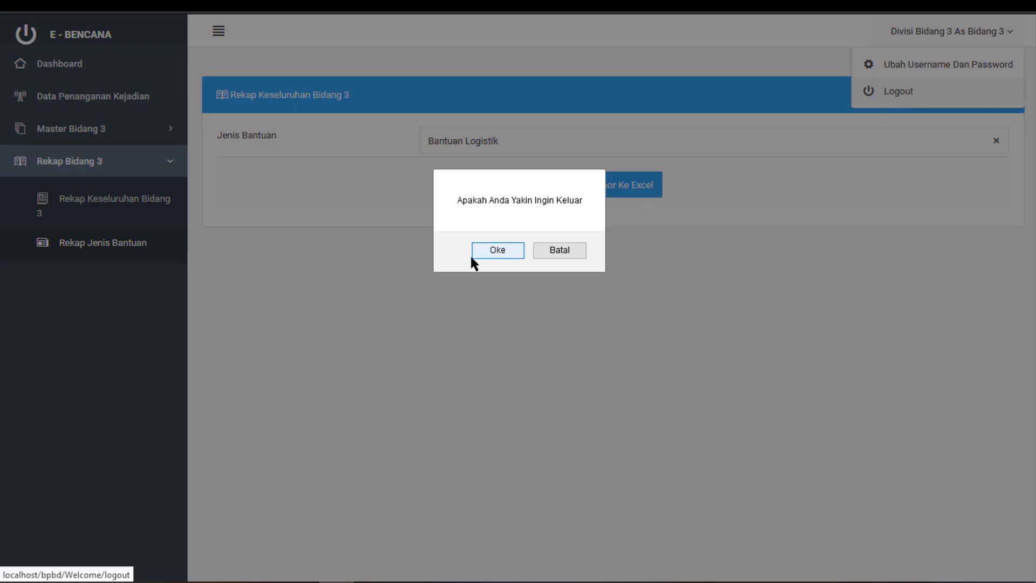
click(488, 250)
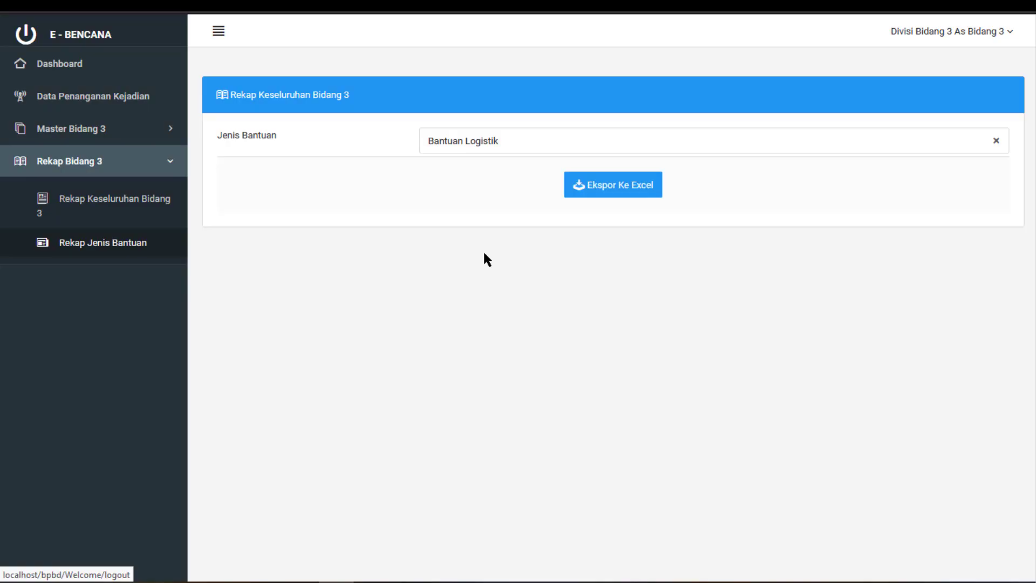